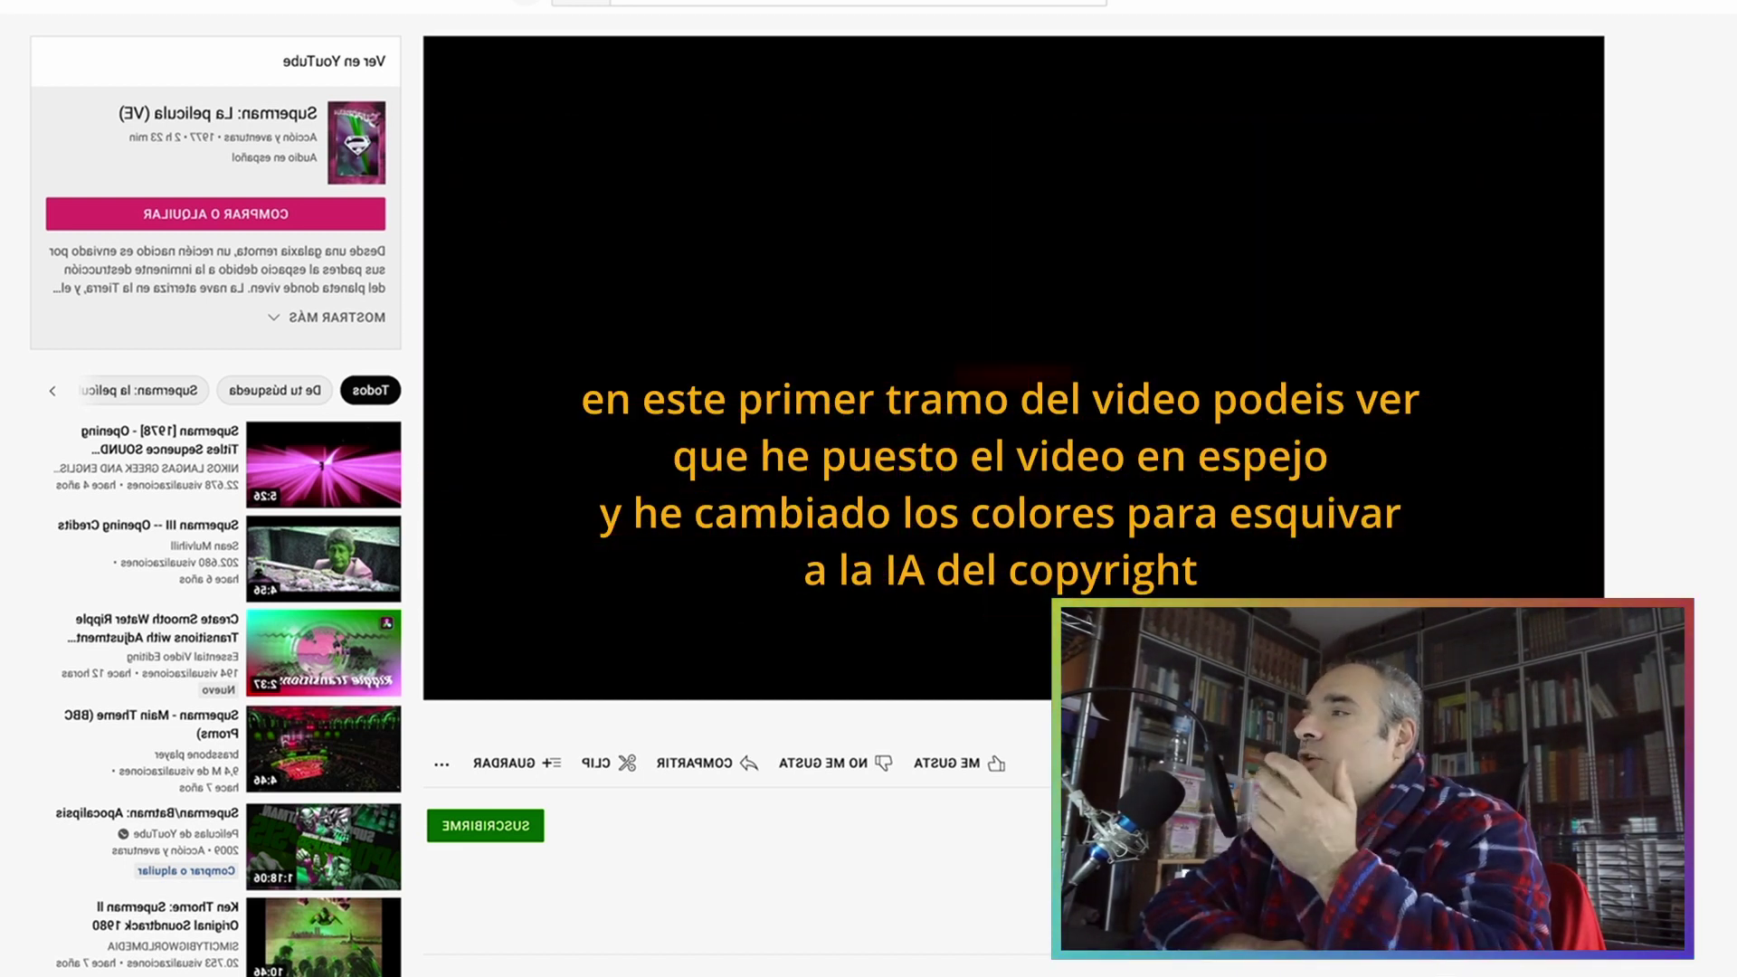
Step: Play the Superman: La película opening sequence on YouTube in fullscreen
key(f)
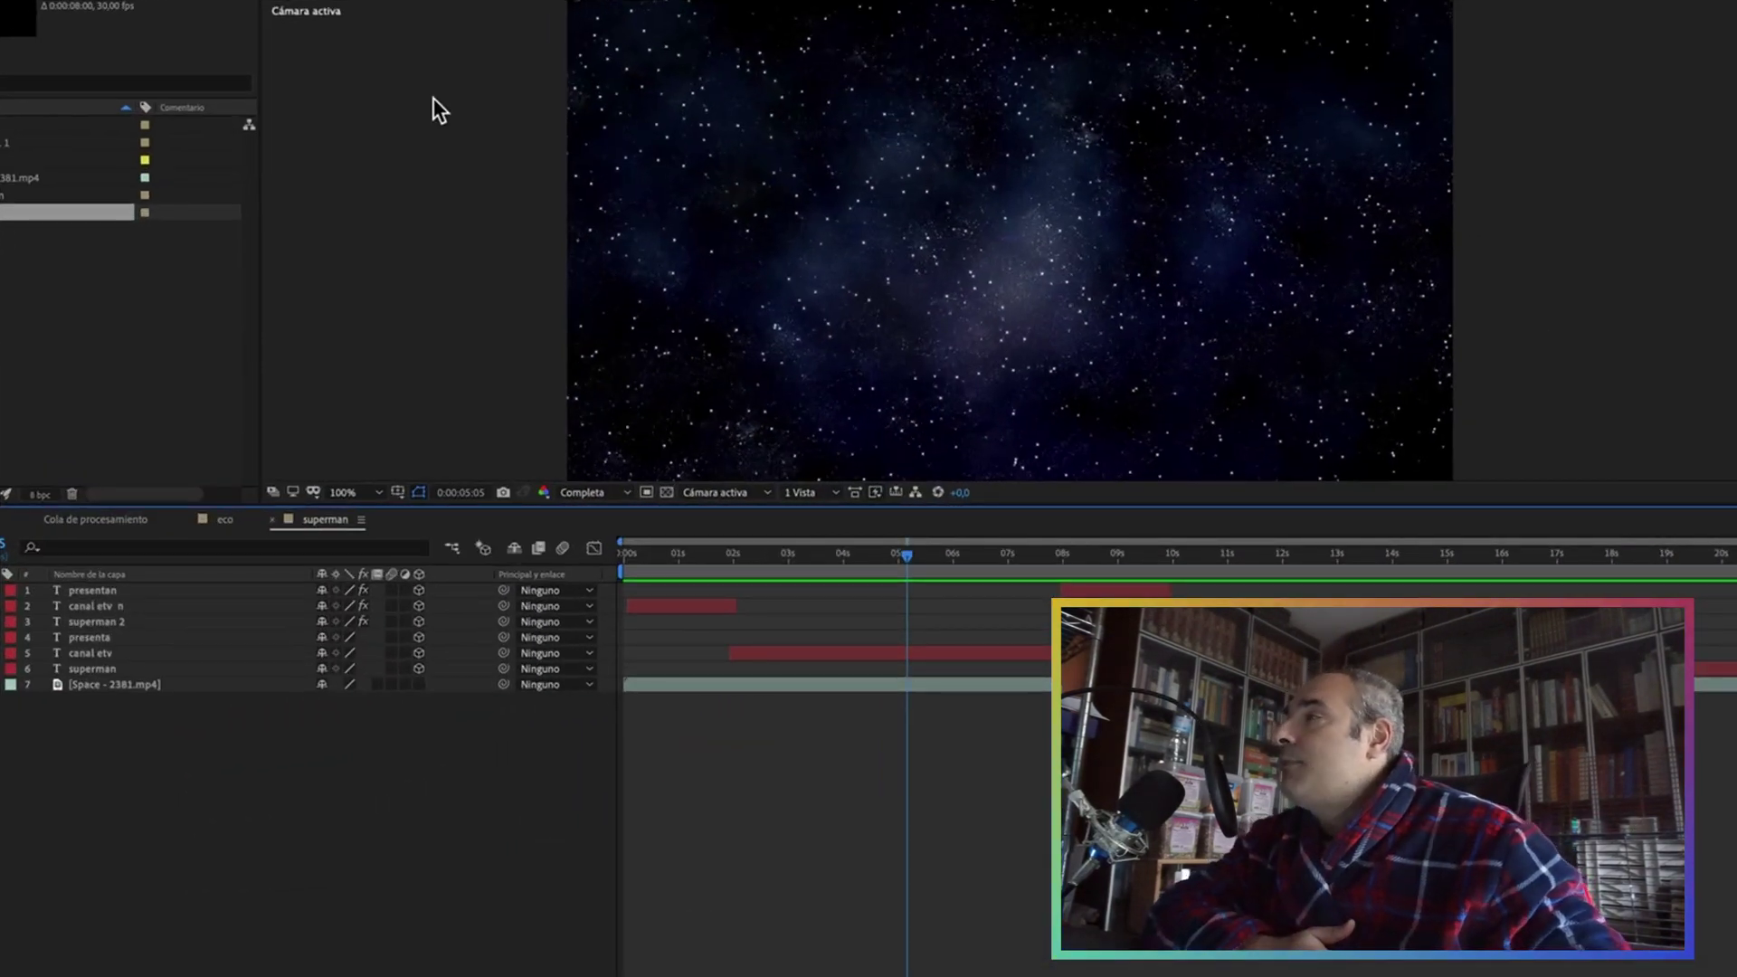
Step: Preview the eco comp's echo animation, then preview the superman comp from its start
click(225, 522)
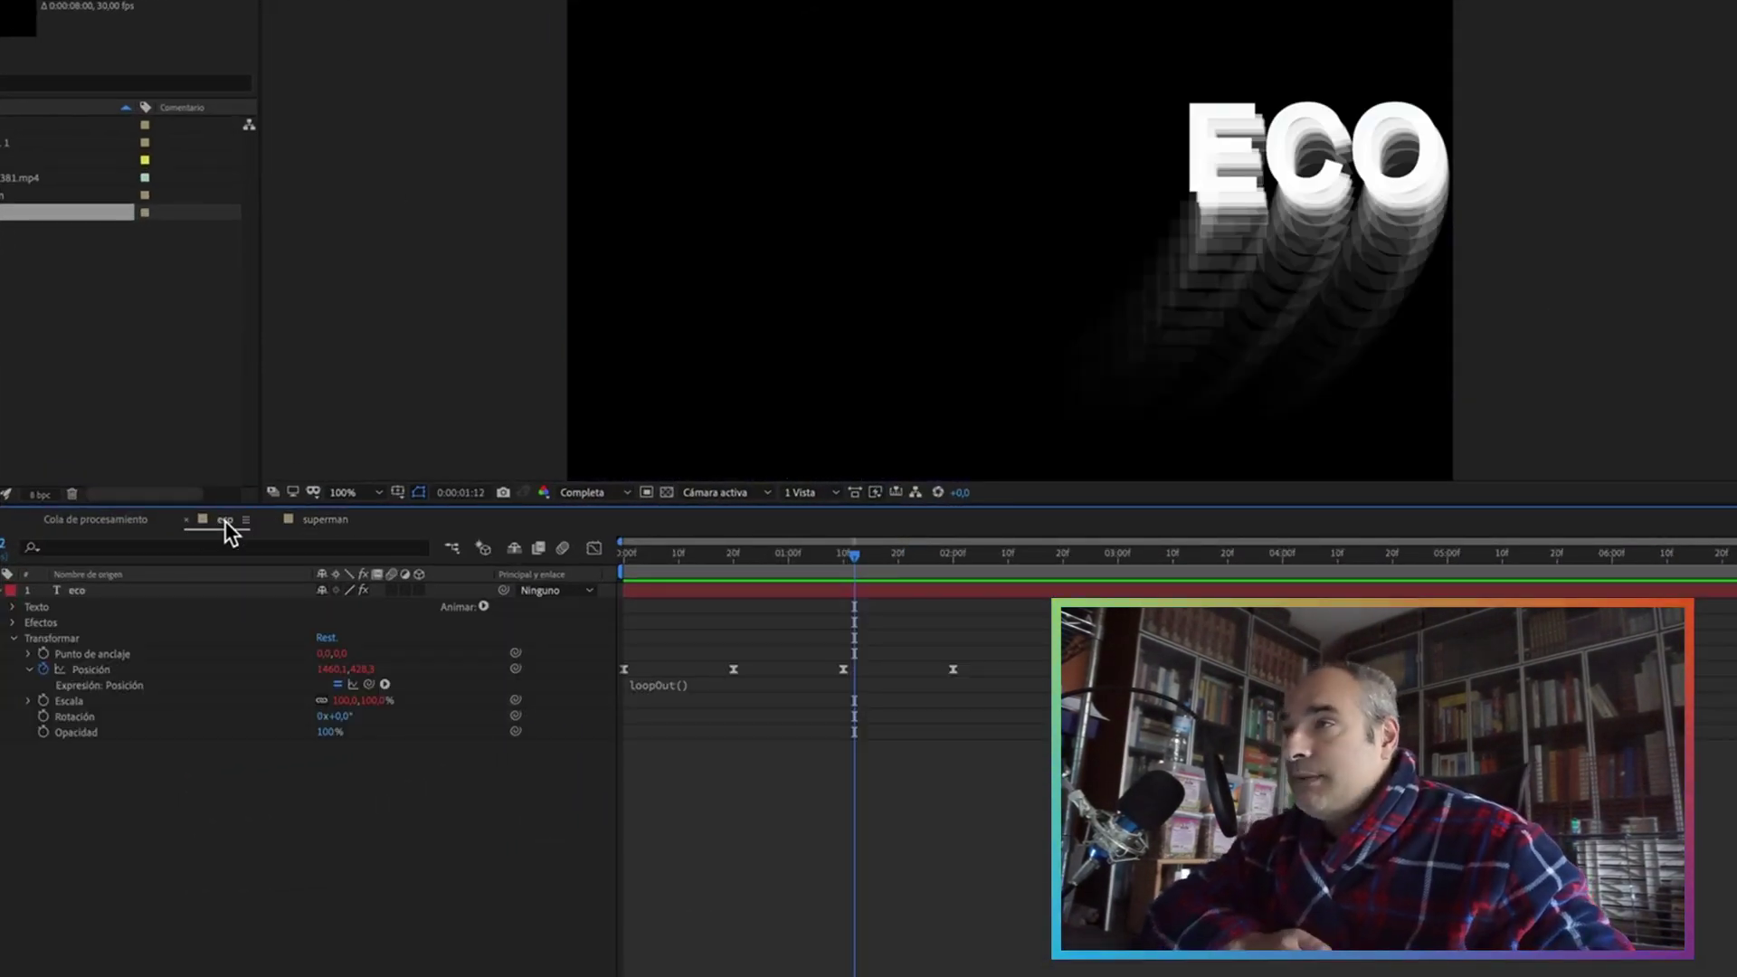
key(space)
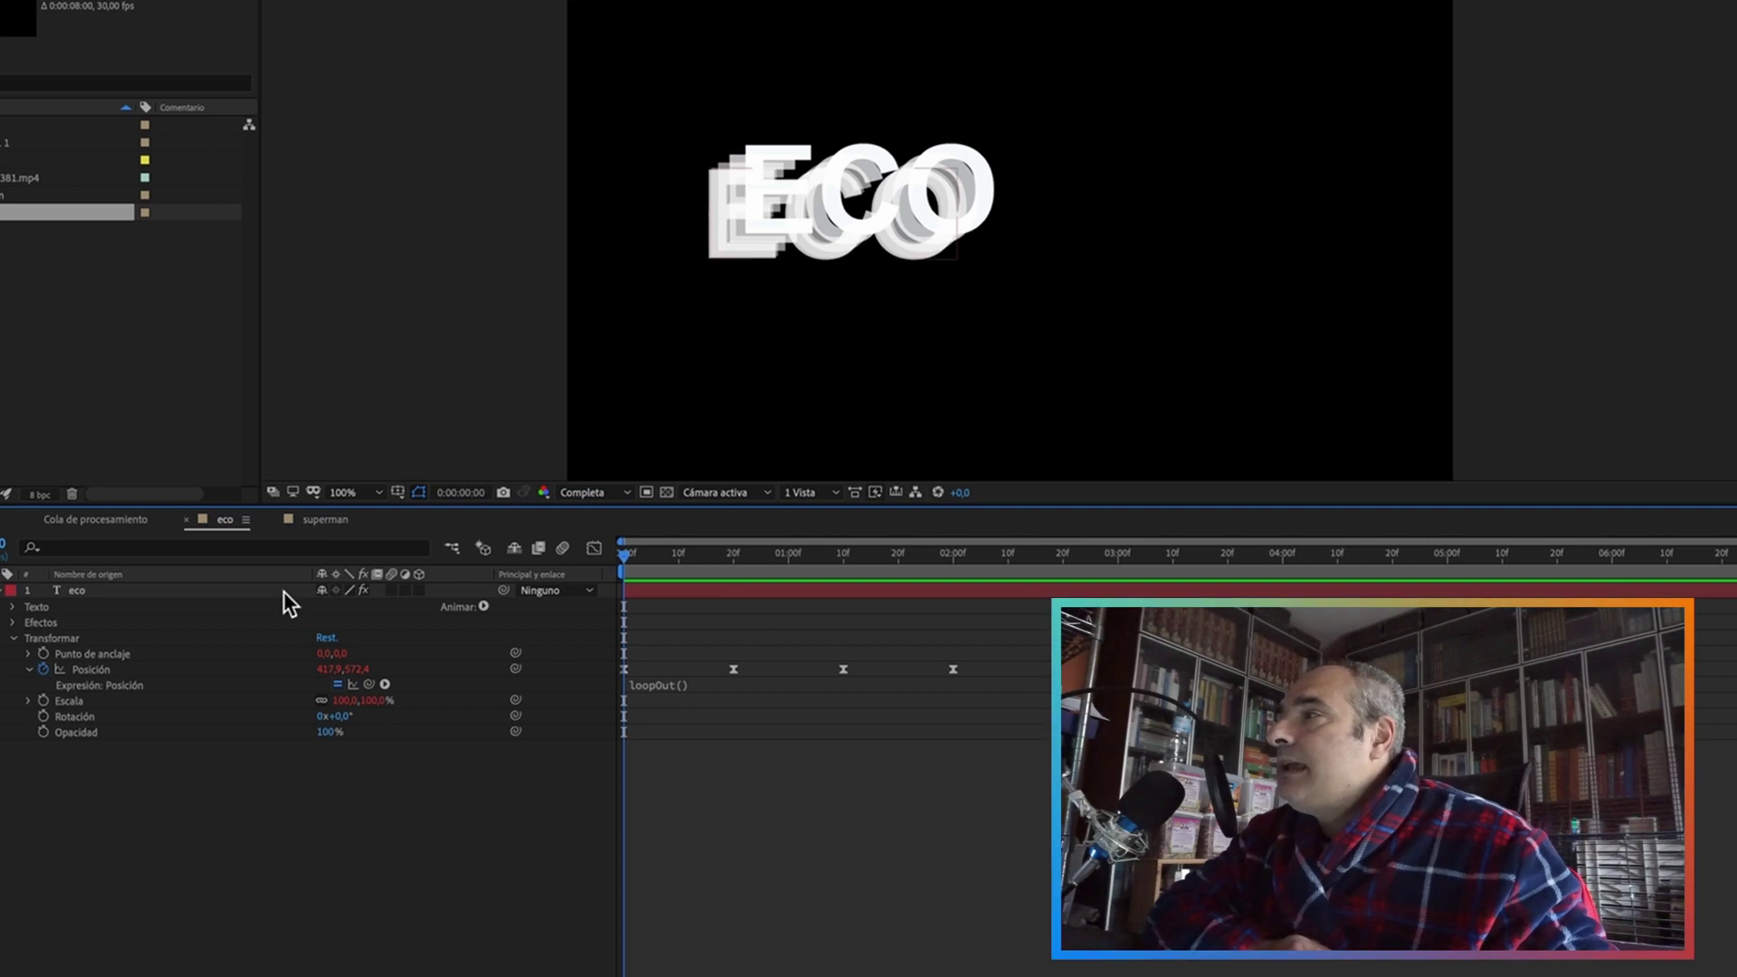
click(325, 523)
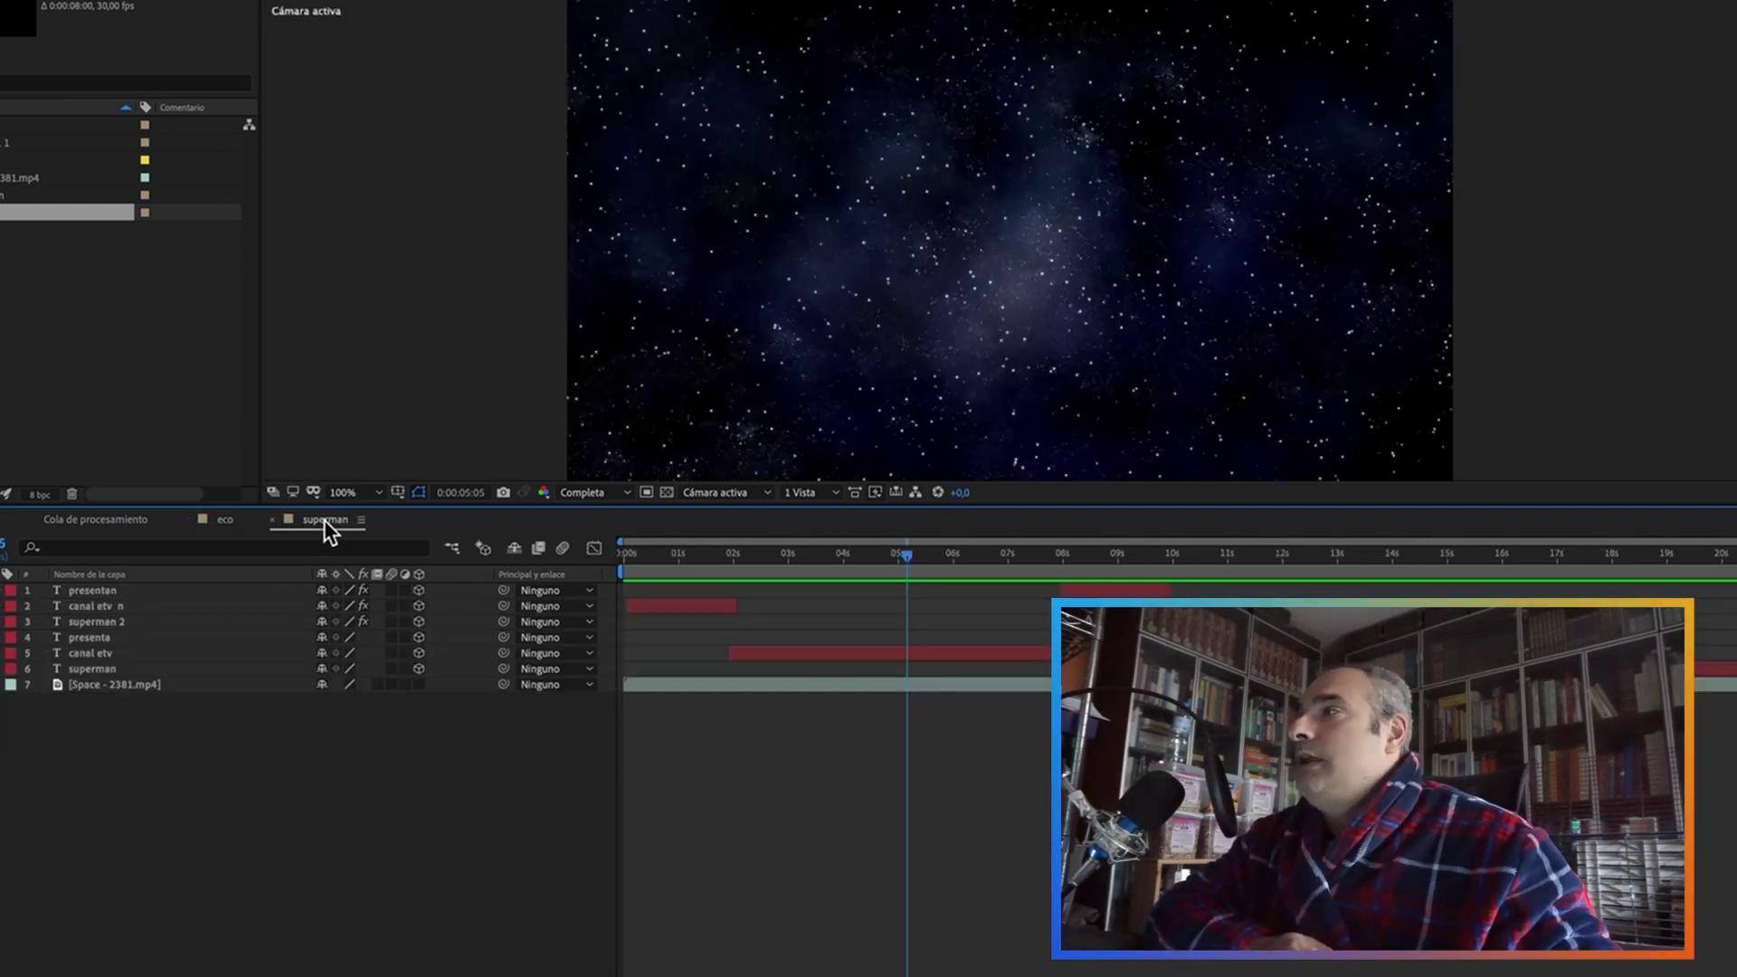
drag(910, 557, 596, 566)
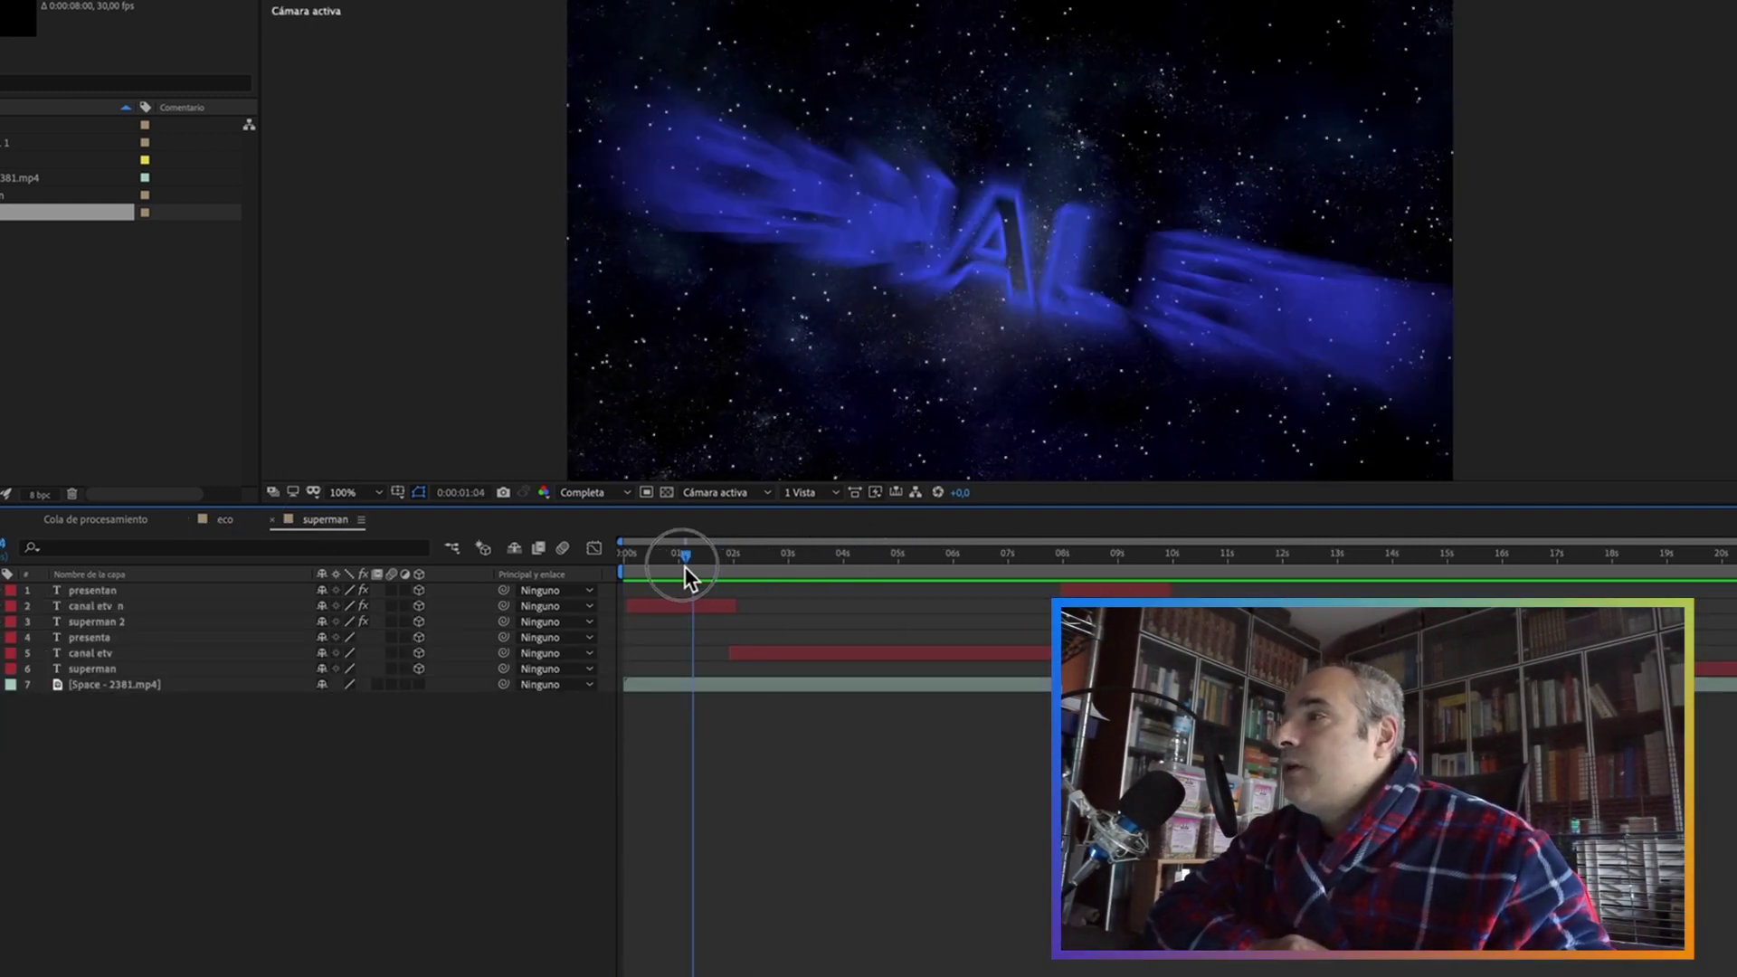
key(space)
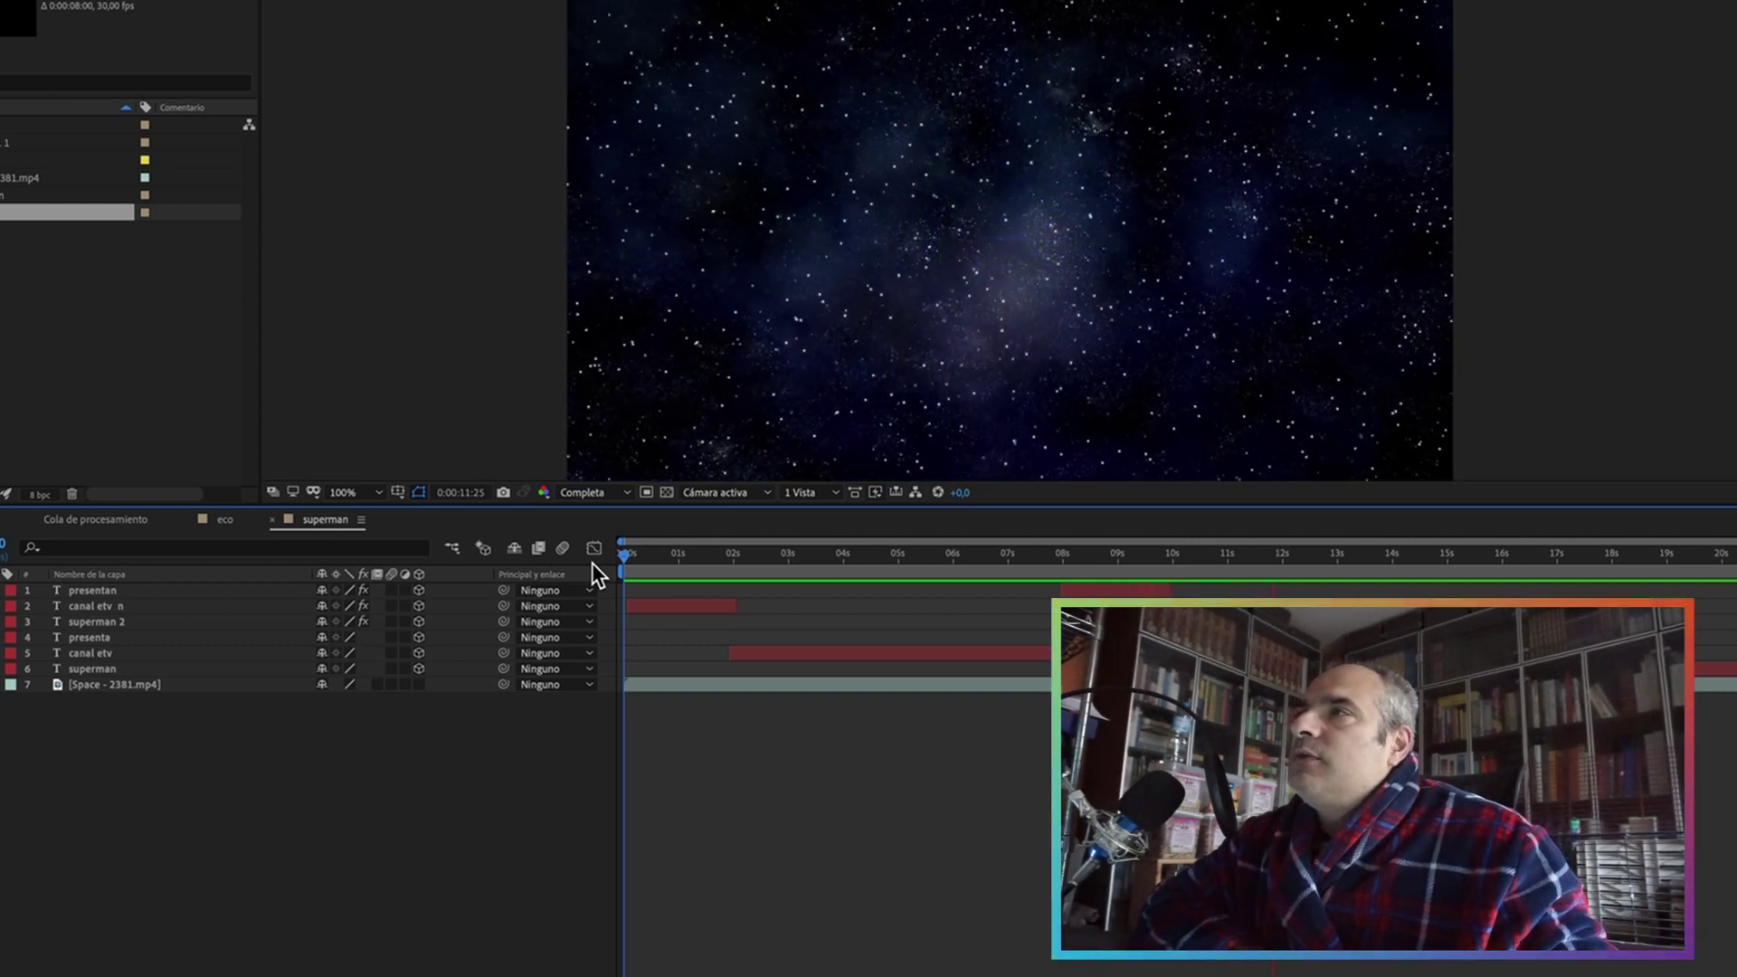
key(space)
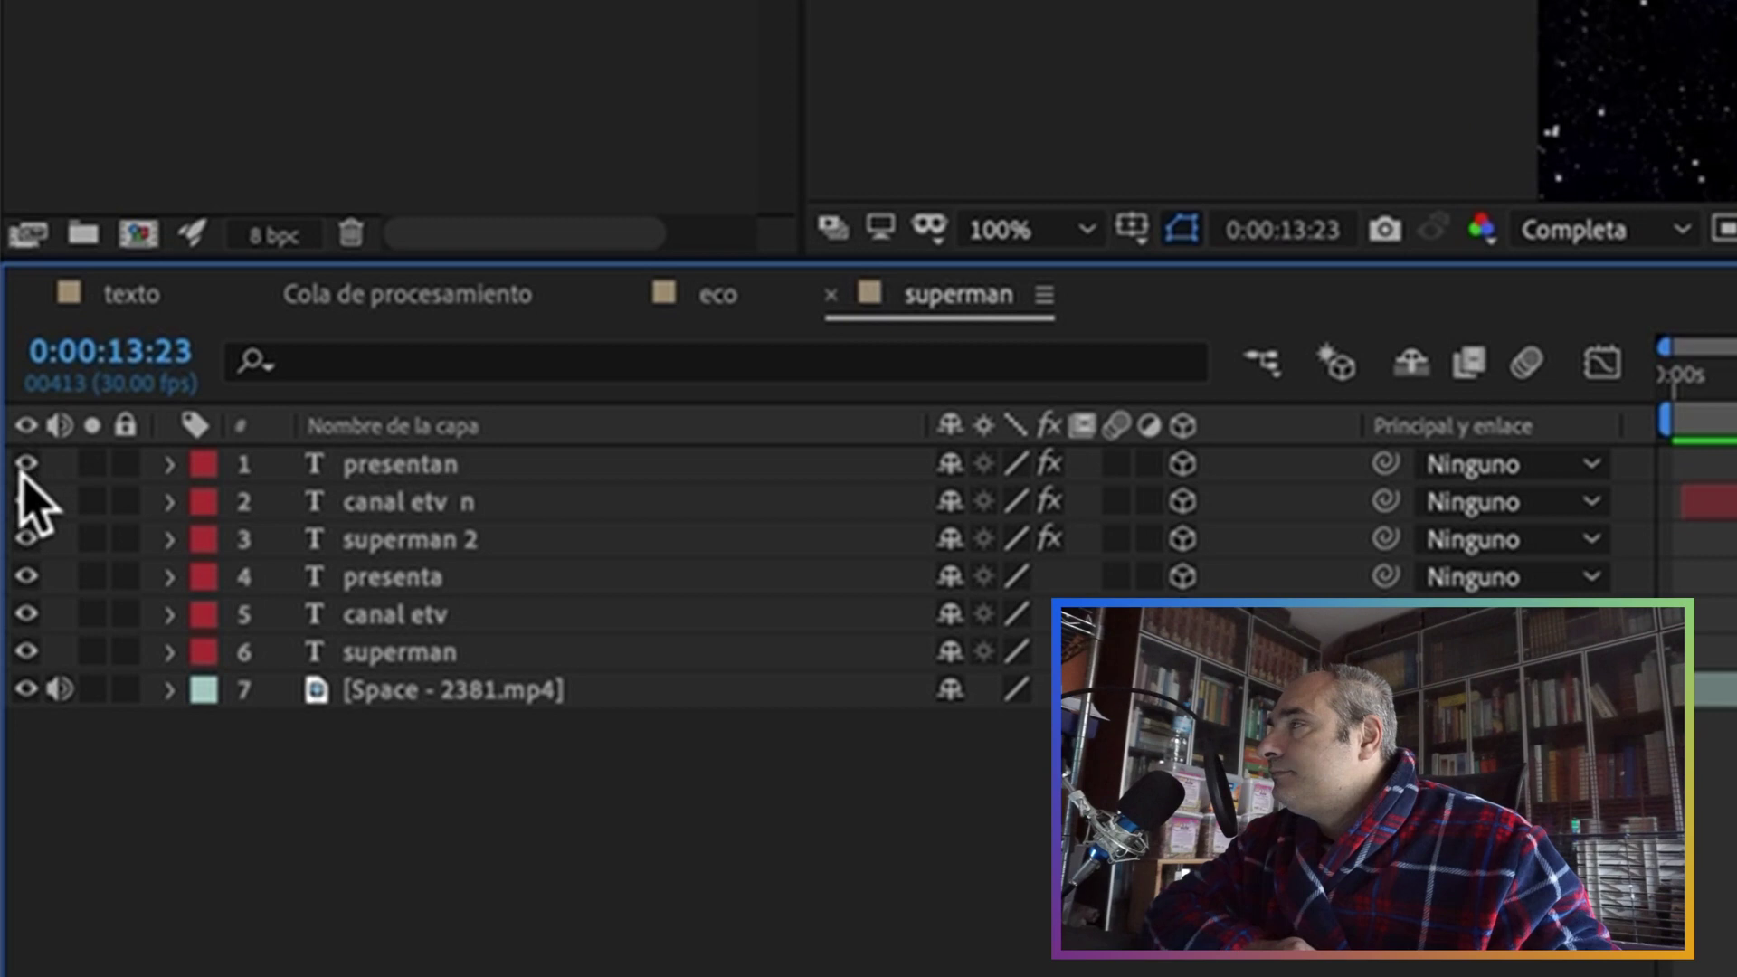
Step: Hide the presentan, canal etv n, superman 2 and presenta text layers, then rewind
click(26, 465)
drag(27, 502, 27, 653)
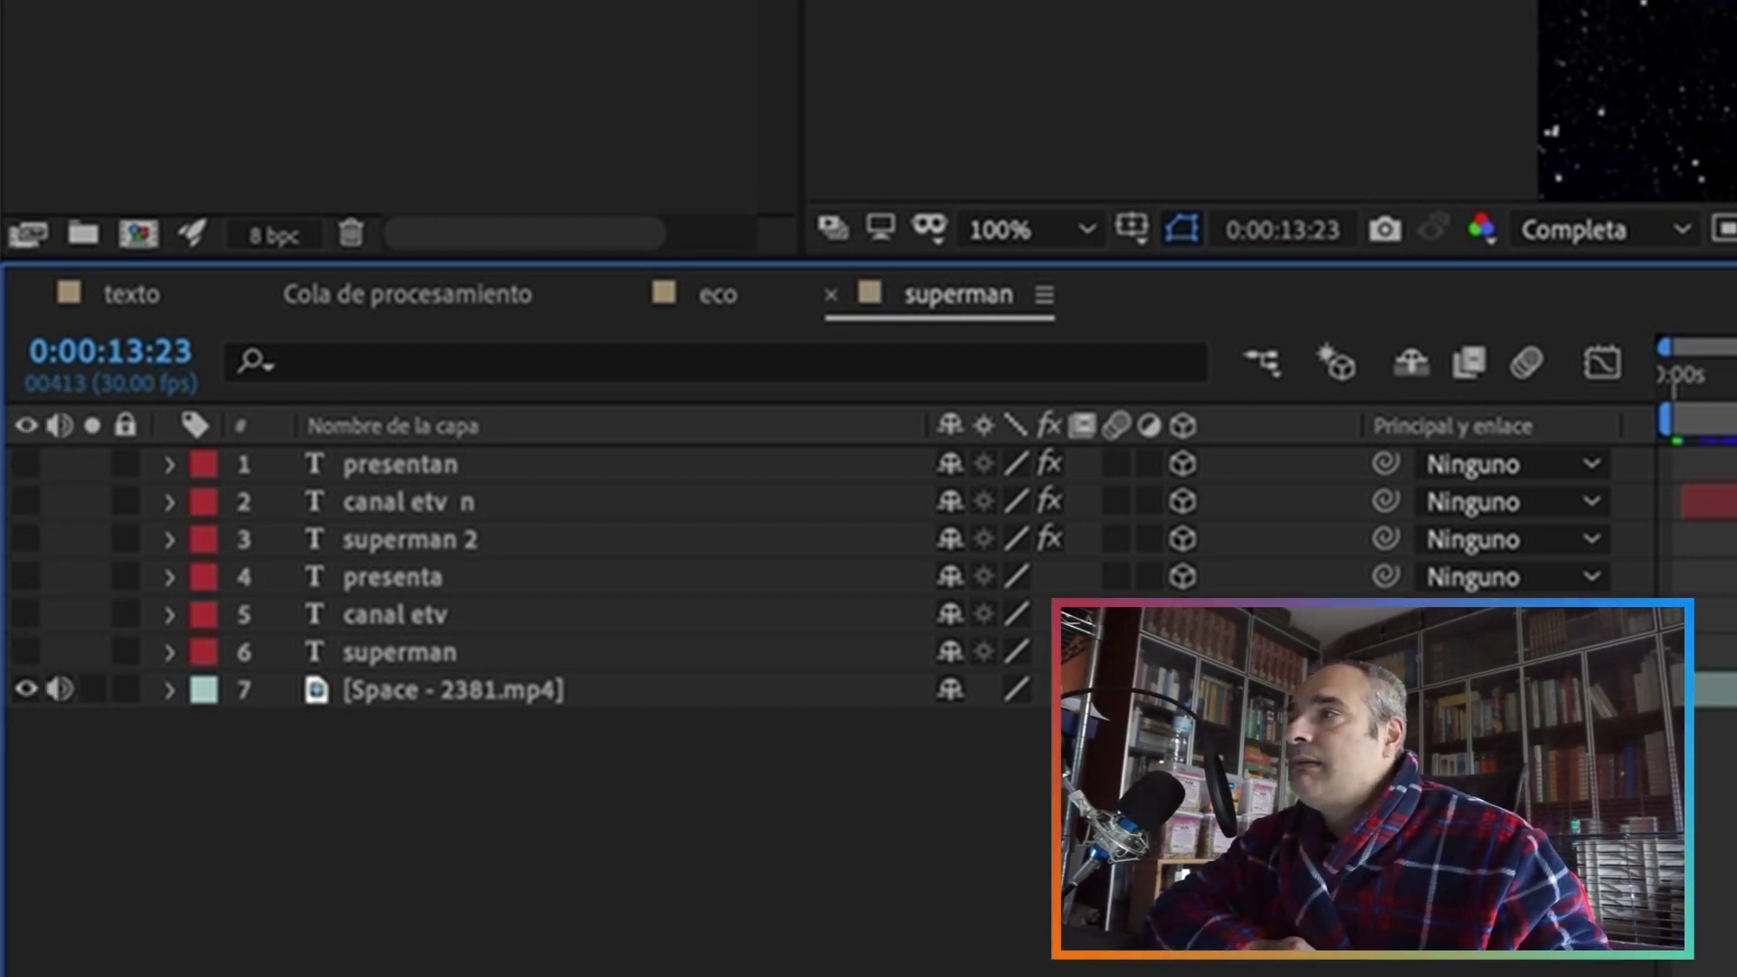
drag(1733, 380, 1668, 457)
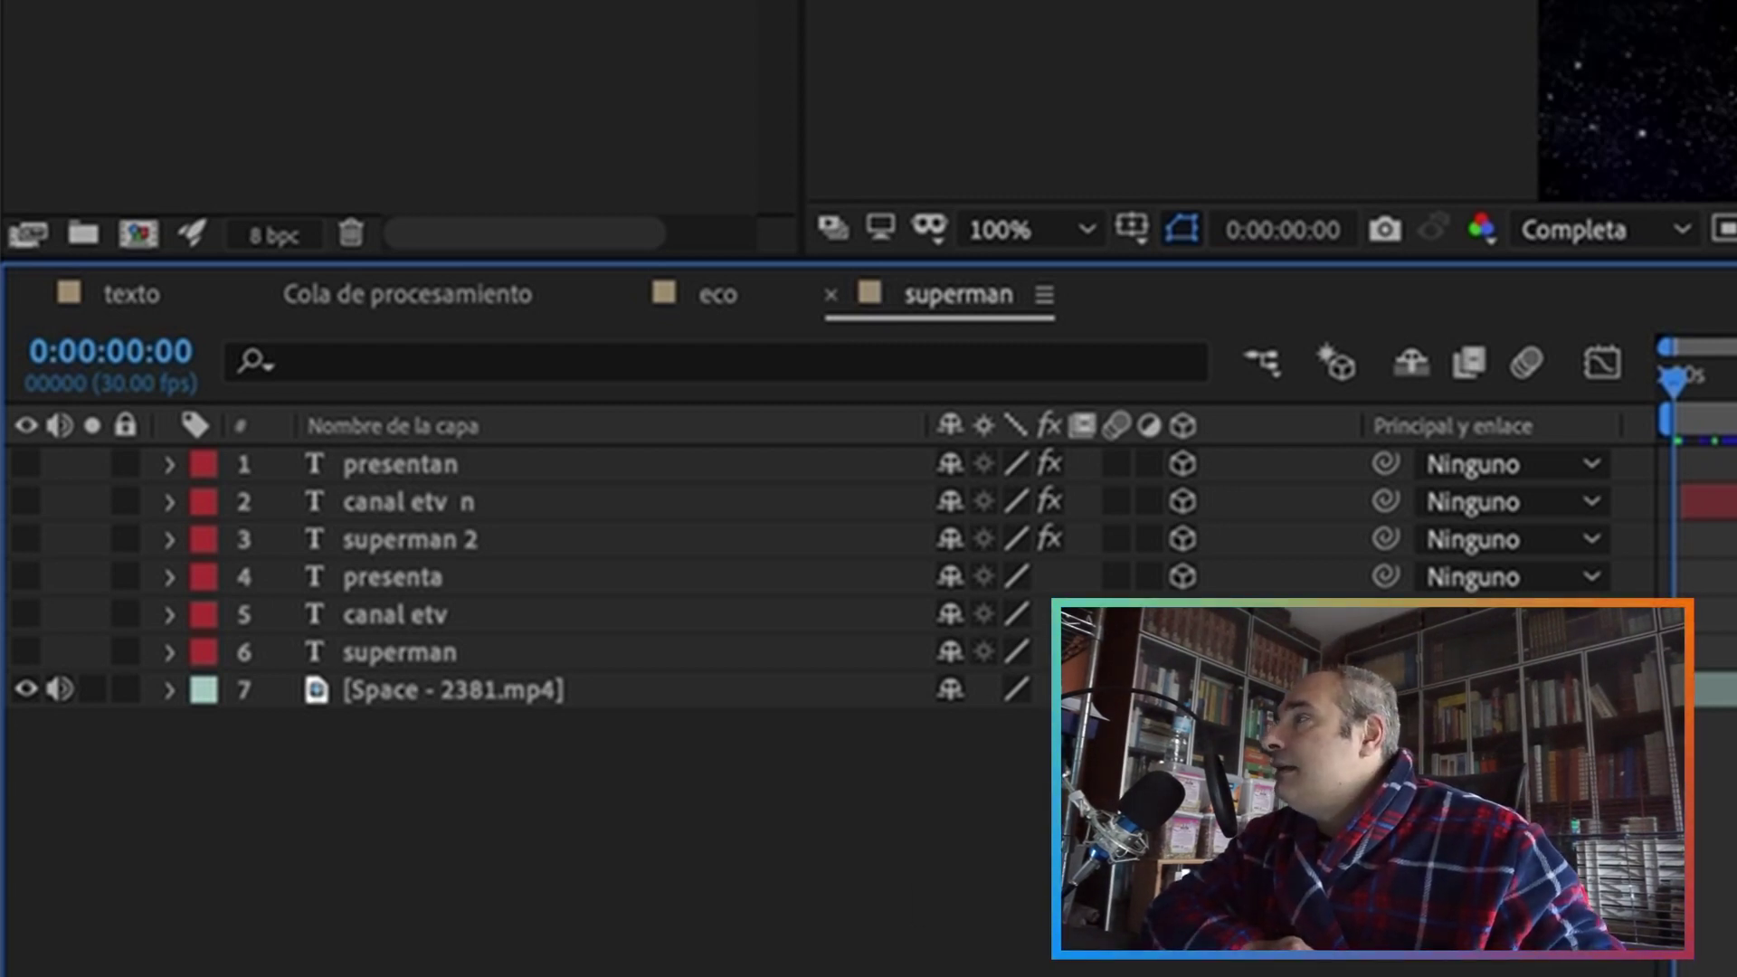
Step: Add a new text layer reading SUPERMAN
right_click(546, 870)
mouse_move(759, 900)
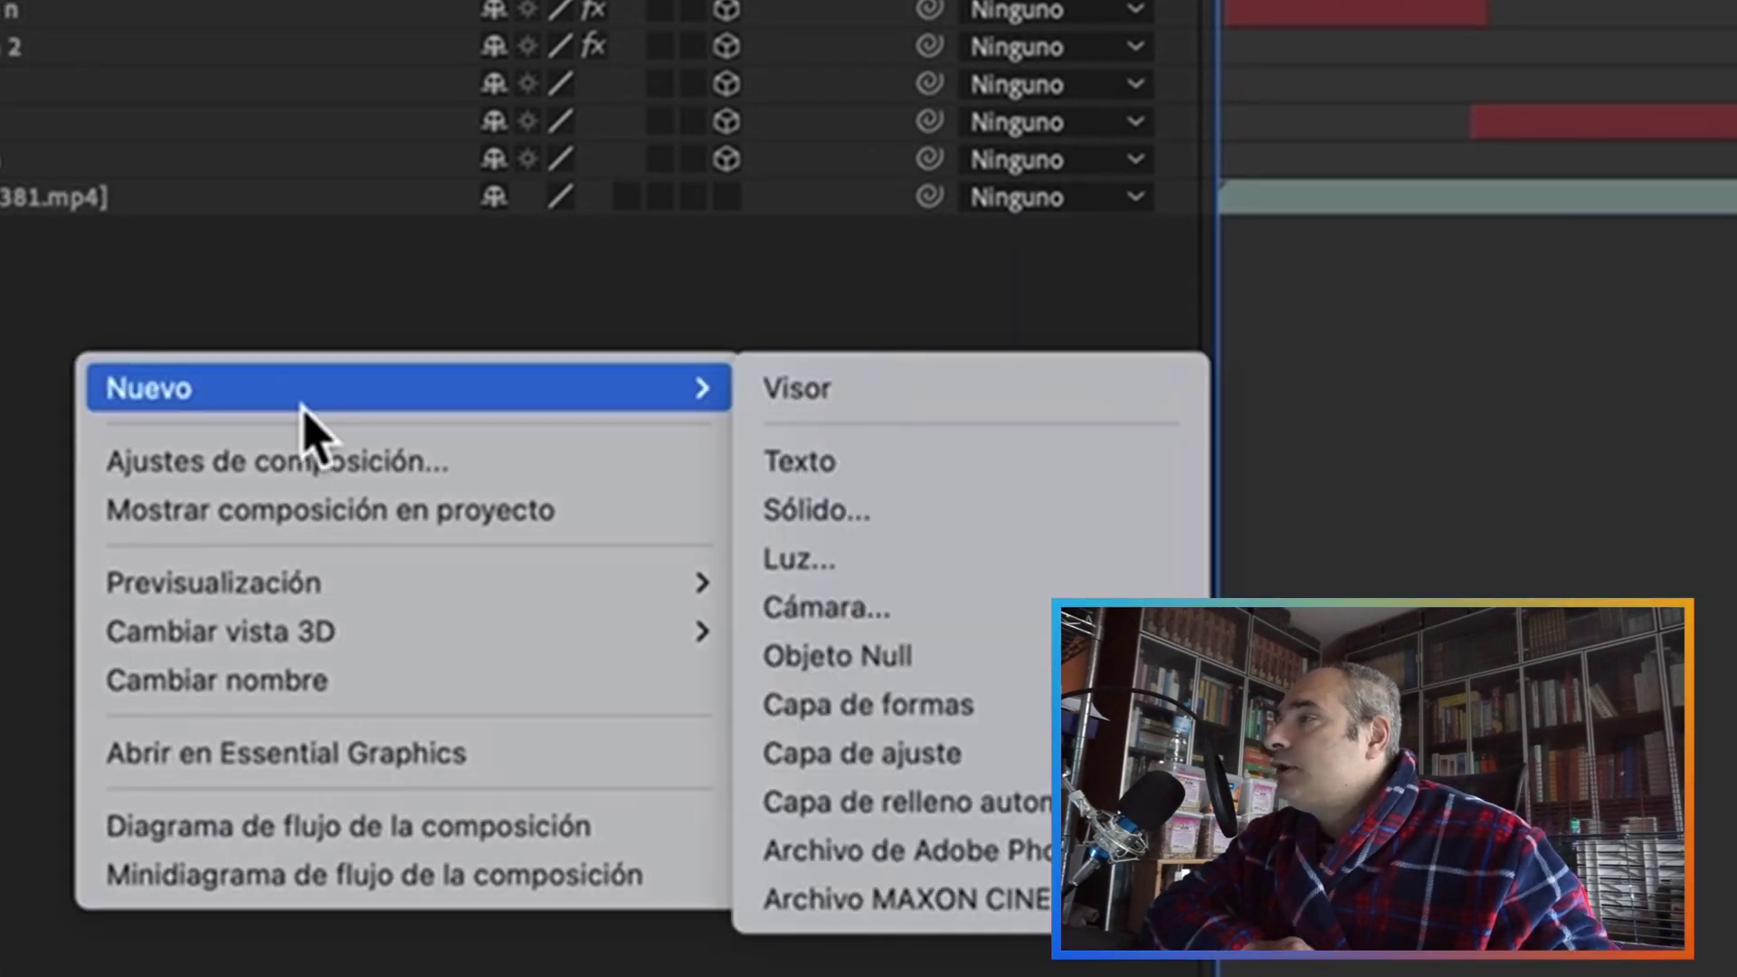
click(918, 468)
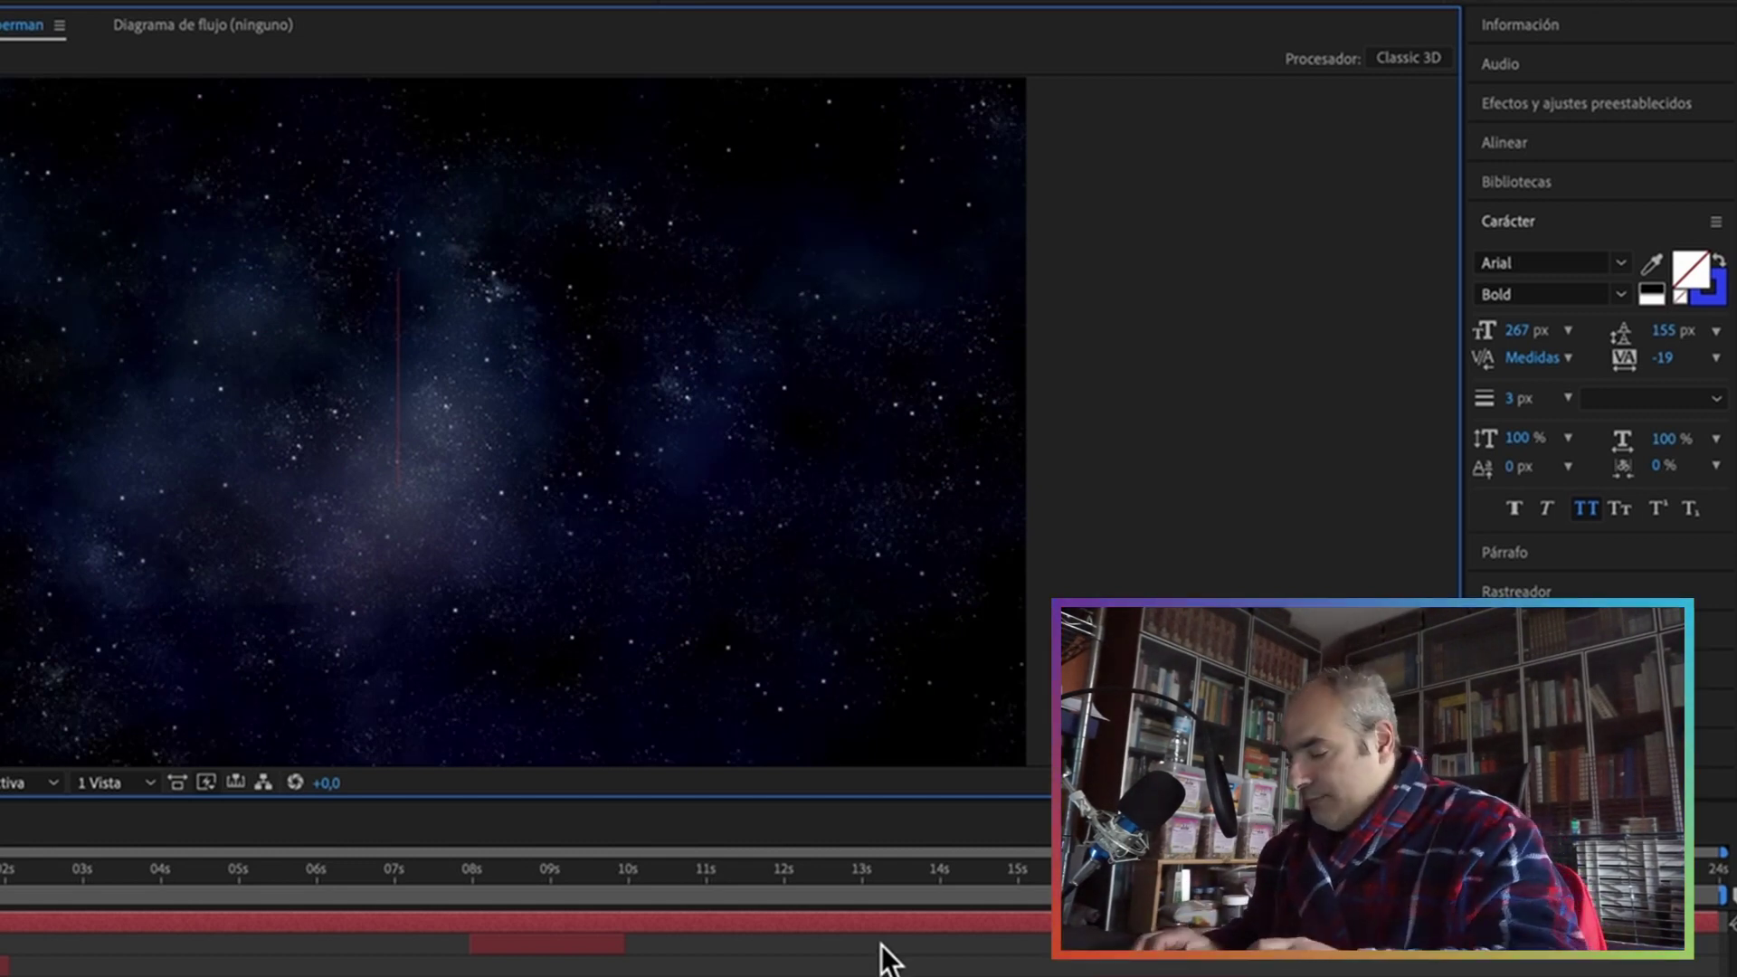
text(SUPERMAN)
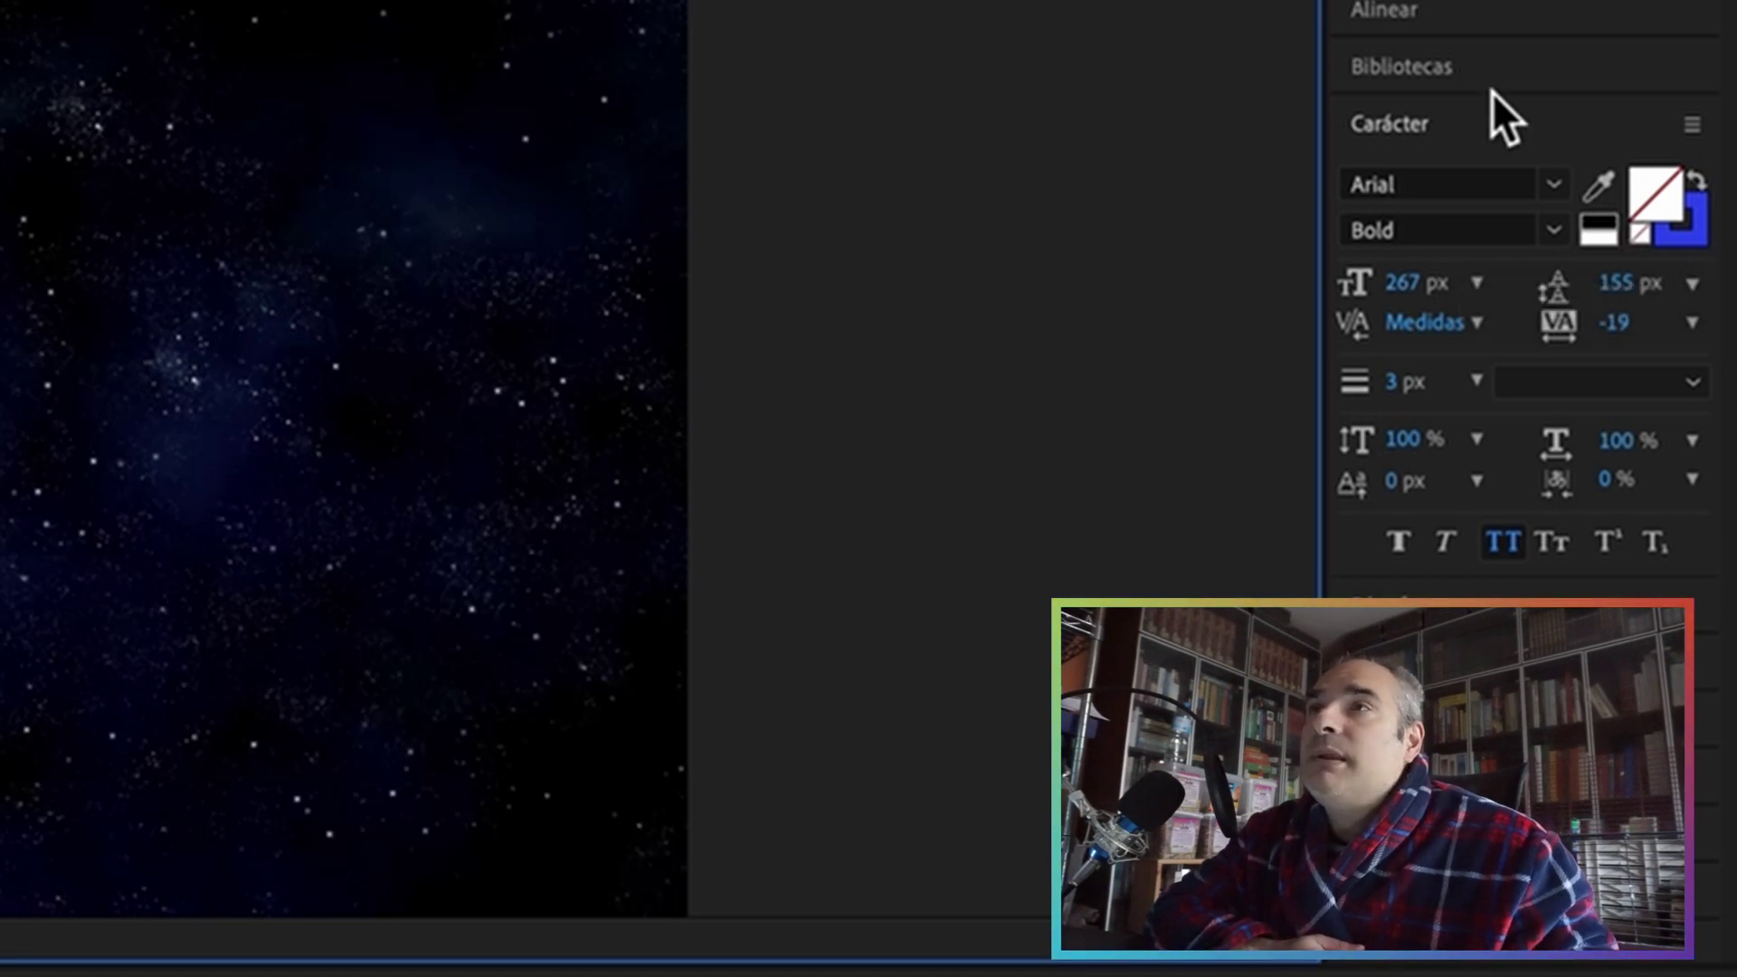
Step: Centre the SUPERMAN text horizontally and vertically in the composition
click(1437, 16)
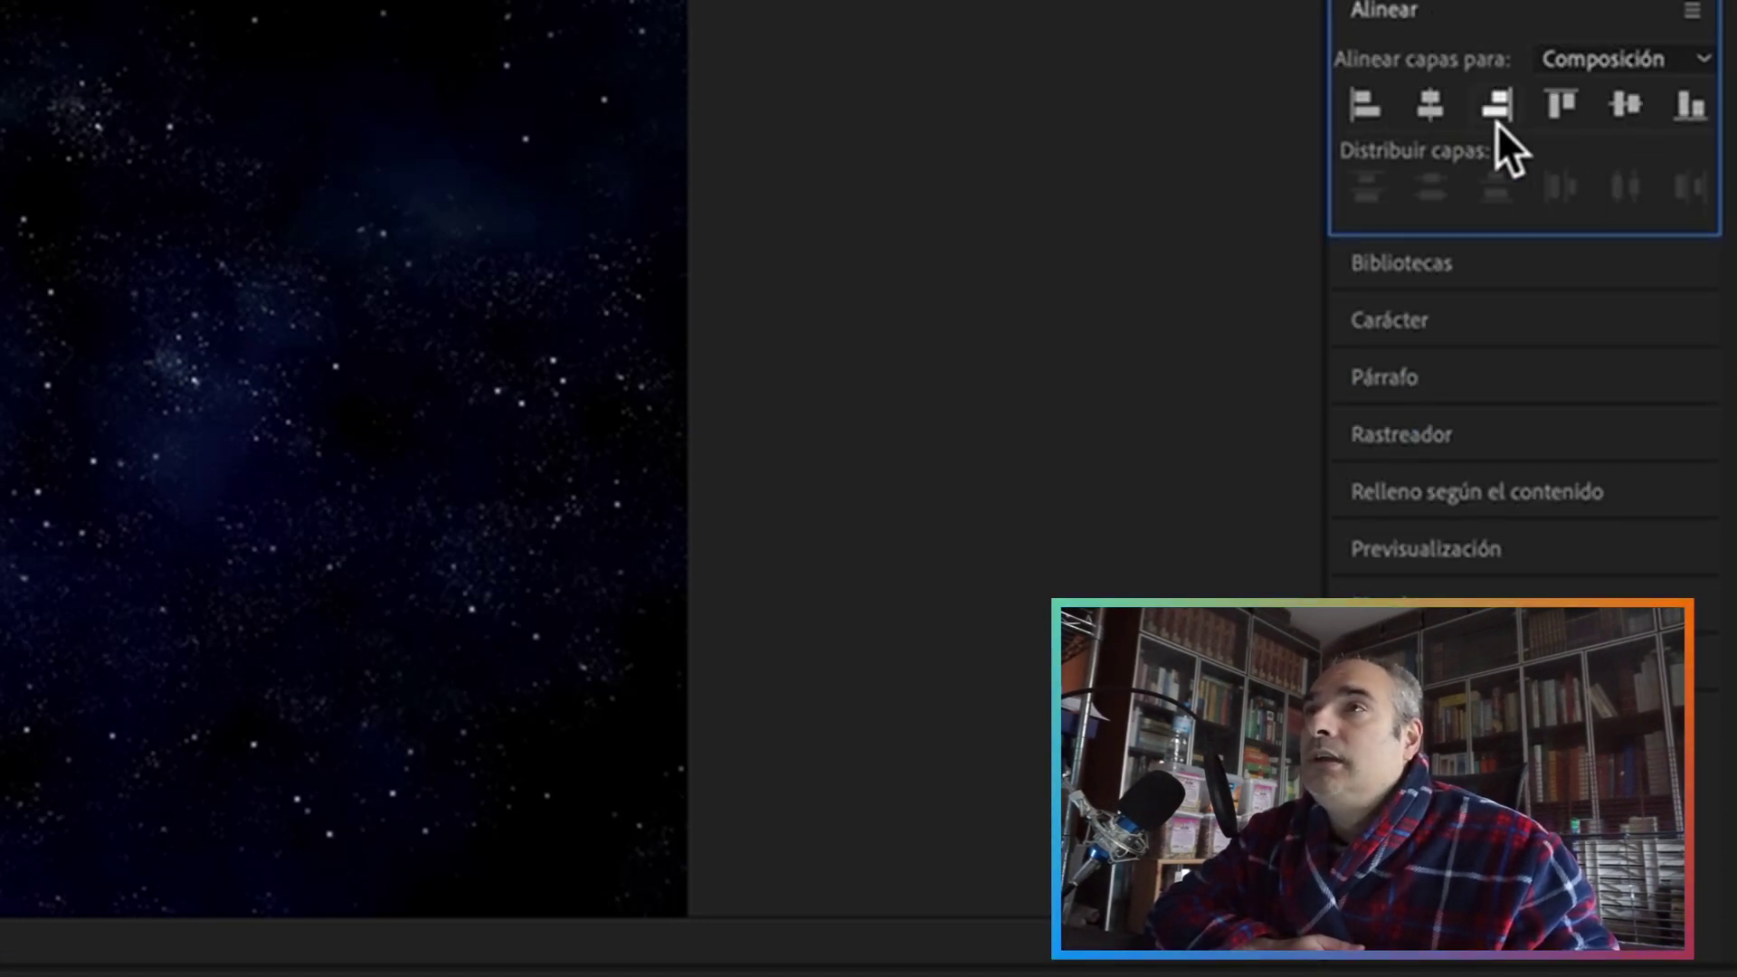
click(1430, 104)
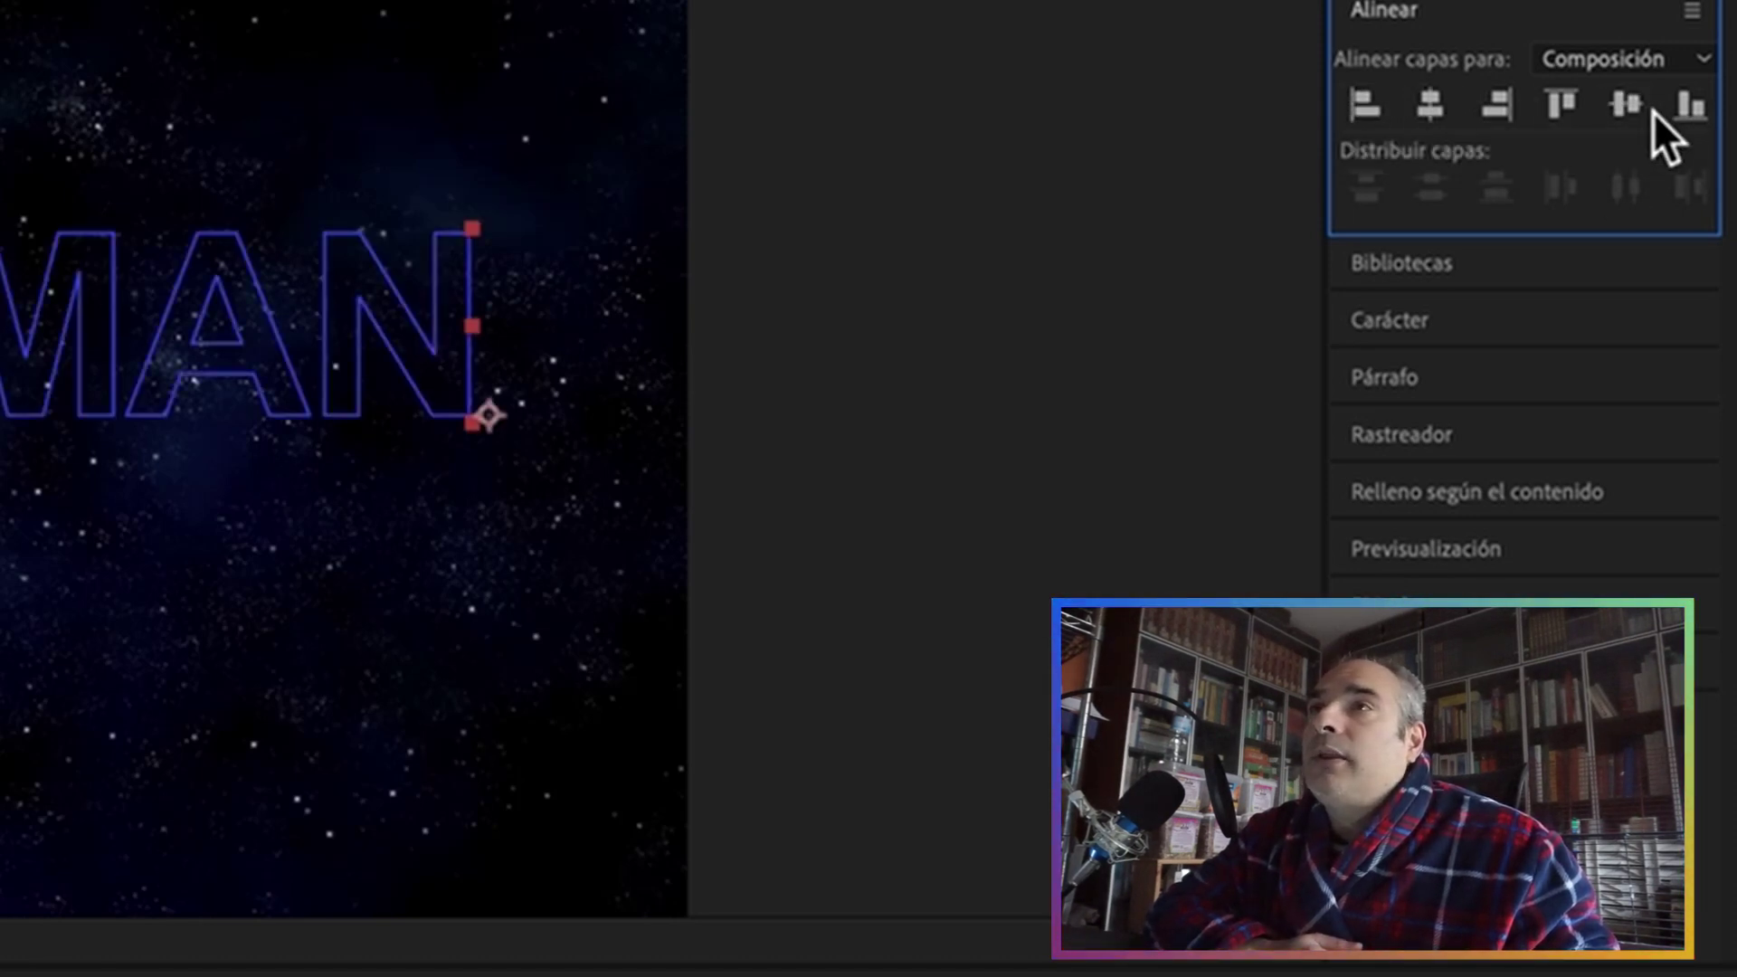
click(1632, 105)
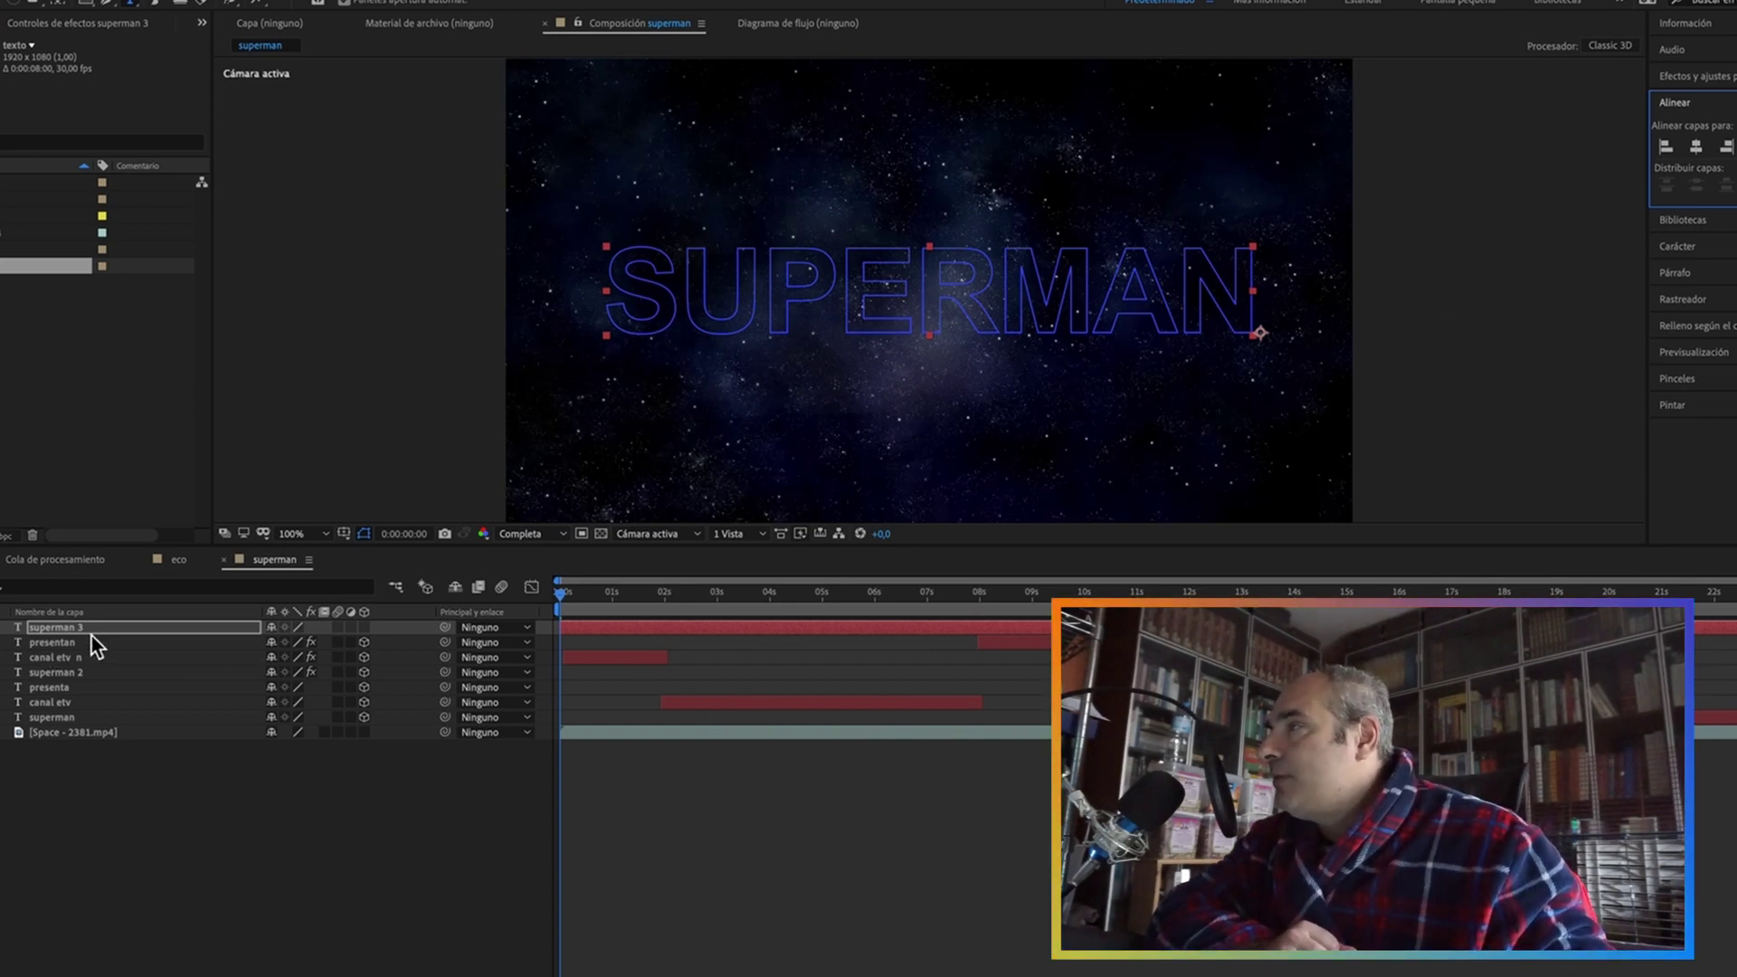
Step: Rename the text layer 'texto tutorial' and set its outline stroke width to 6 px
text(texto)
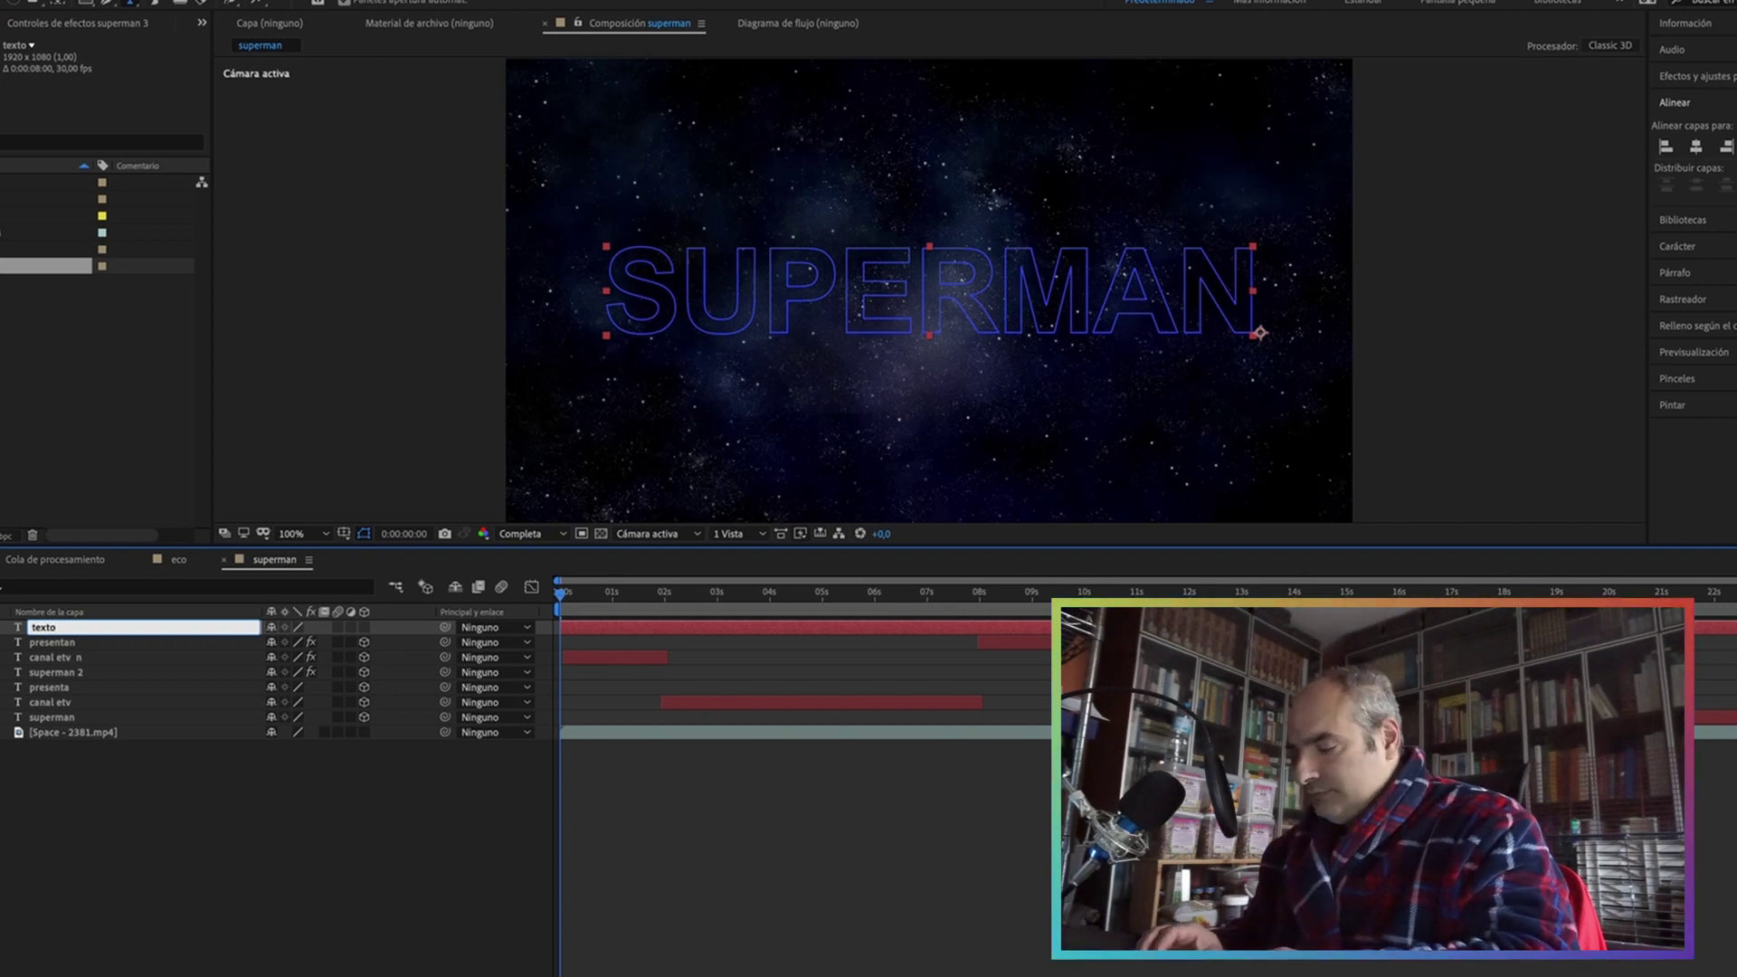
text( tutorial)
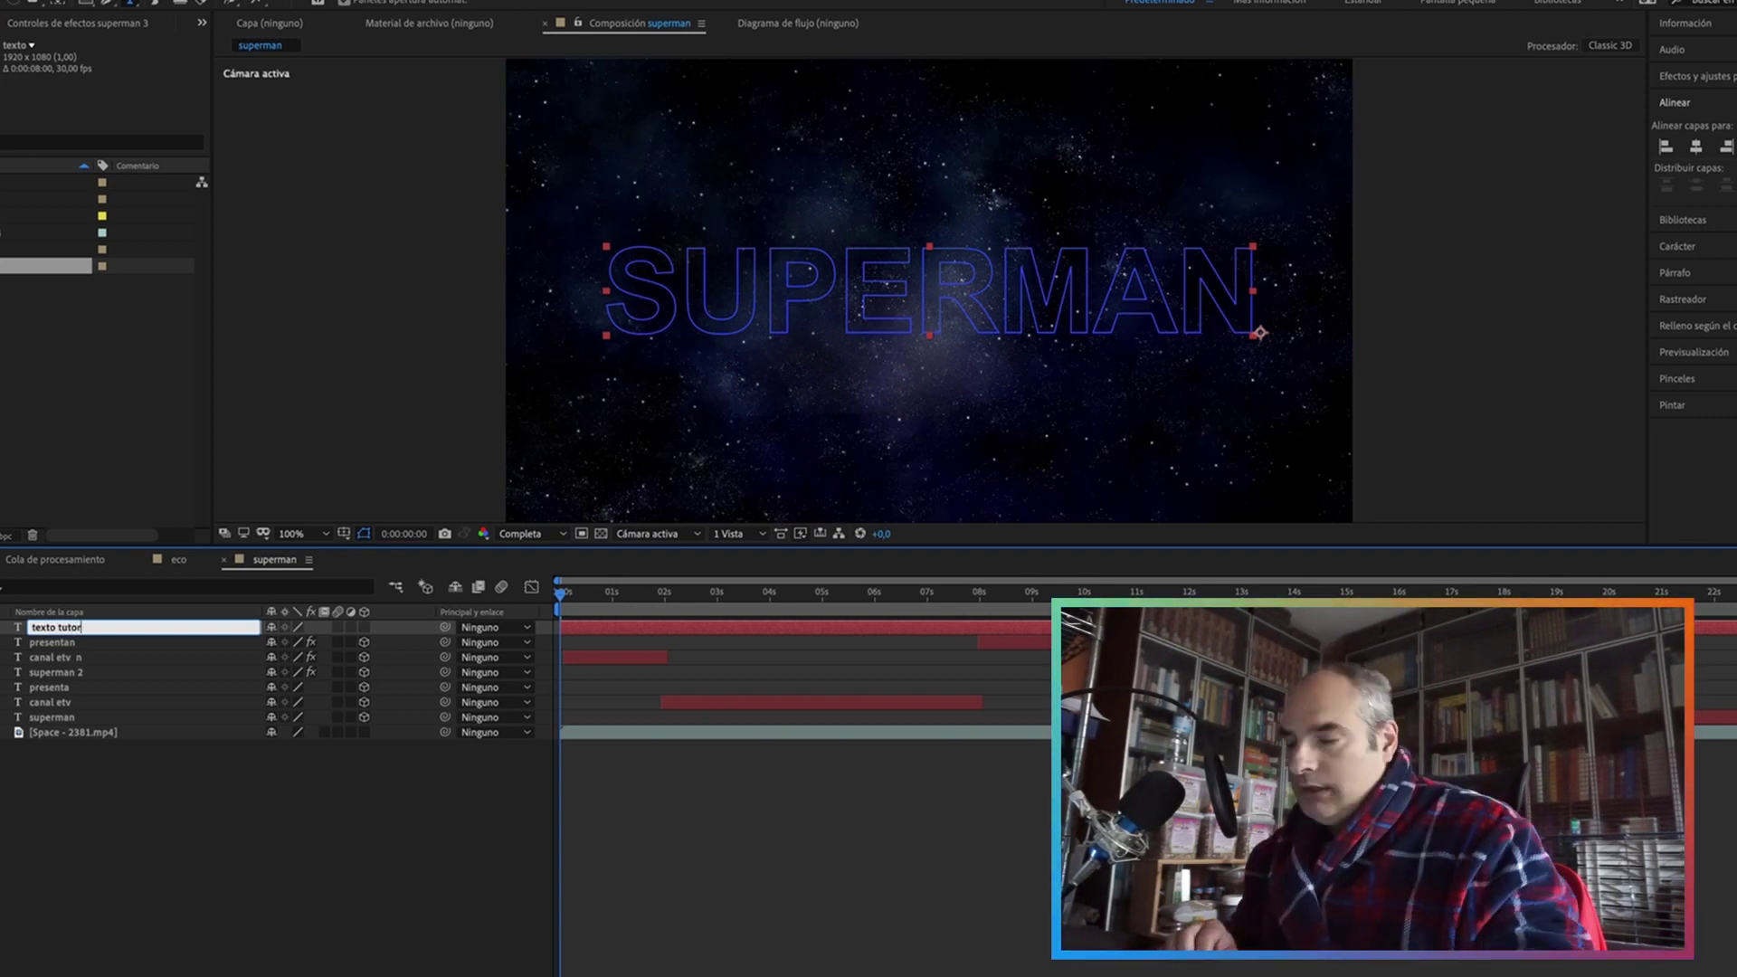
key(Return)
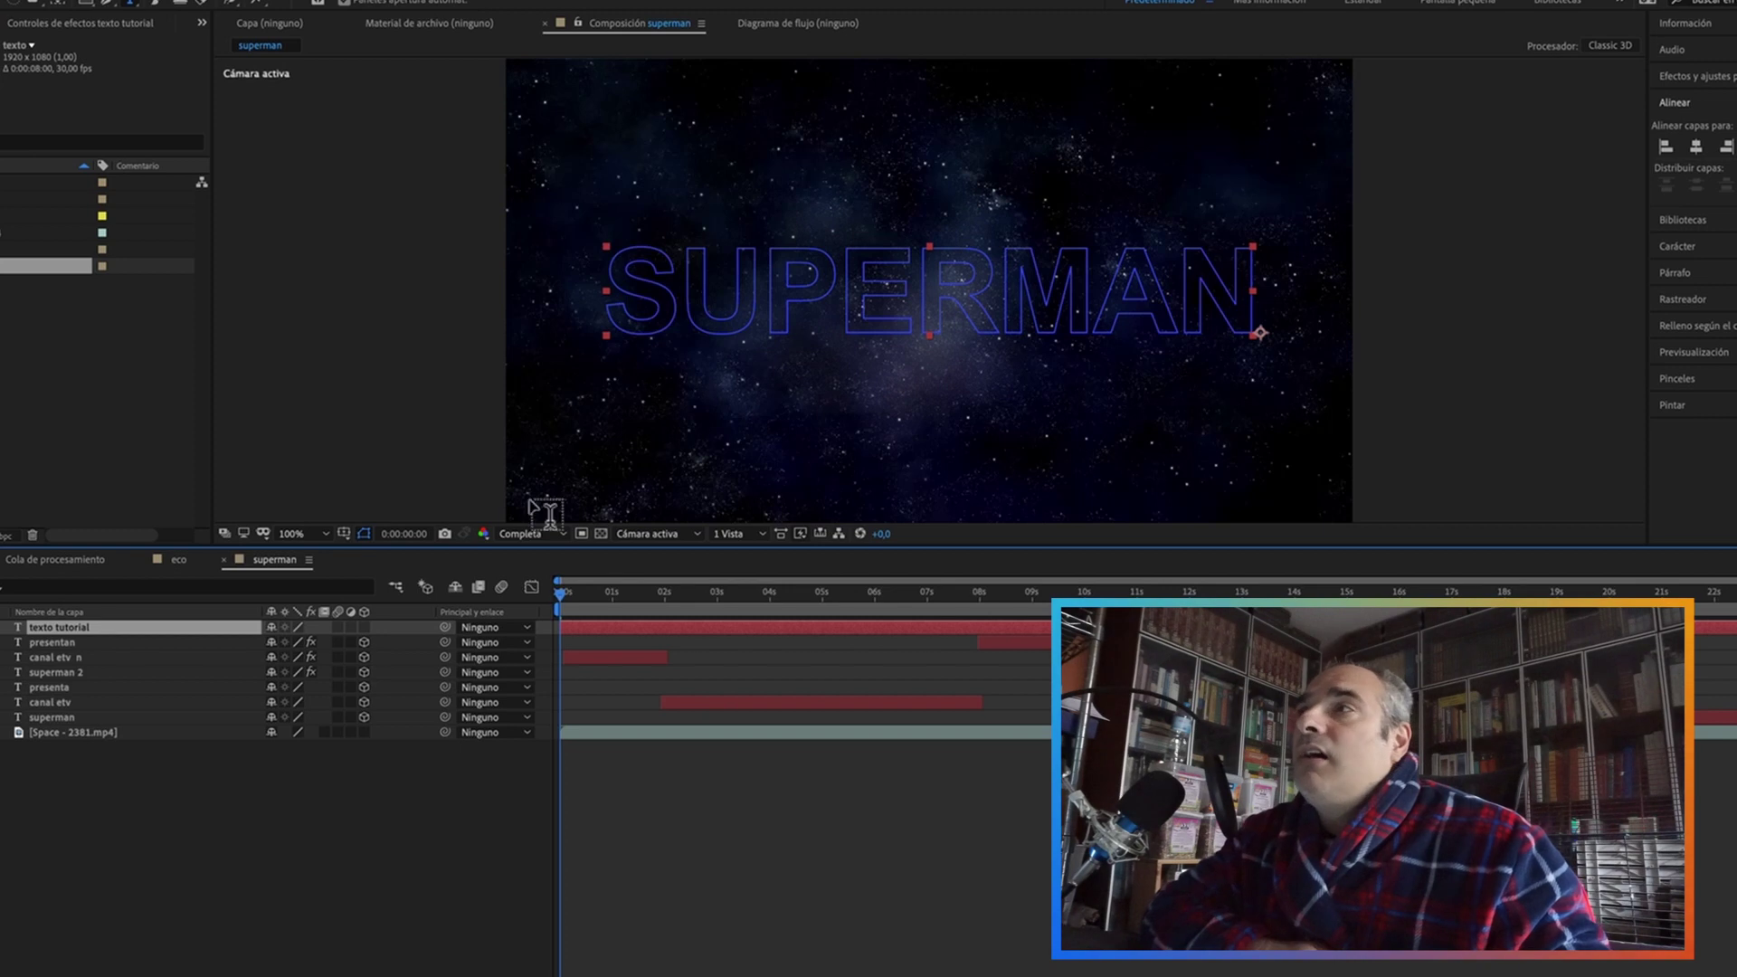
click(1710, 252)
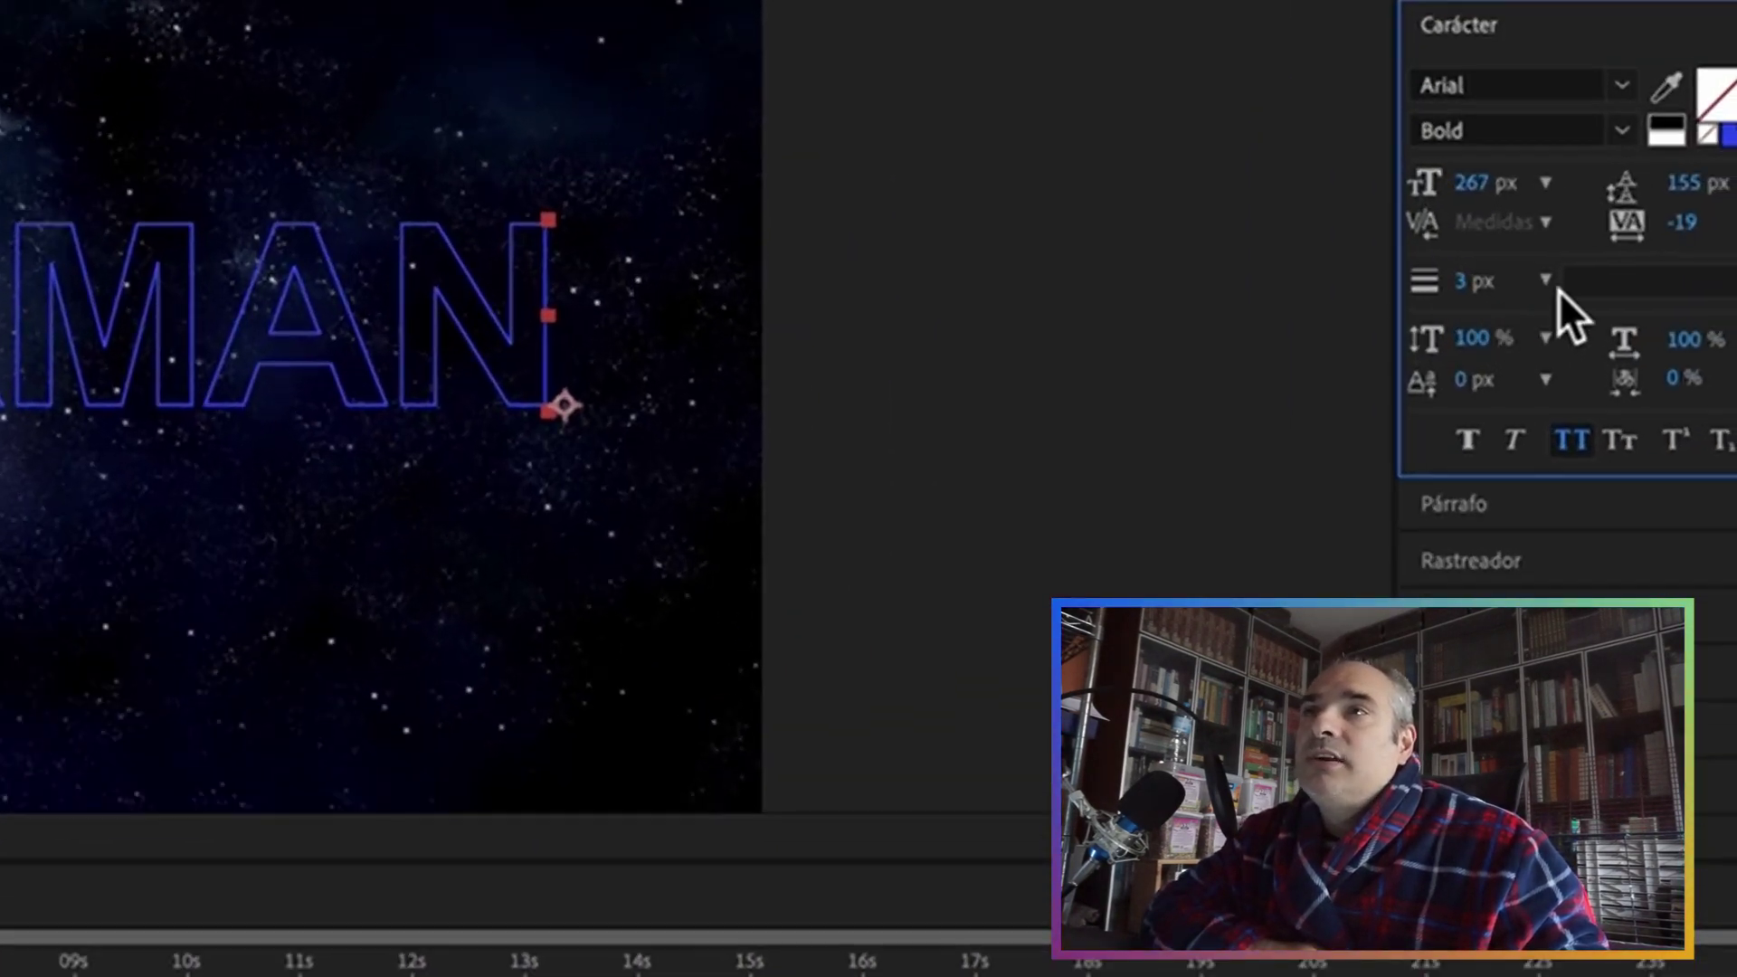
click(1558, 290)
click(1520, 610)
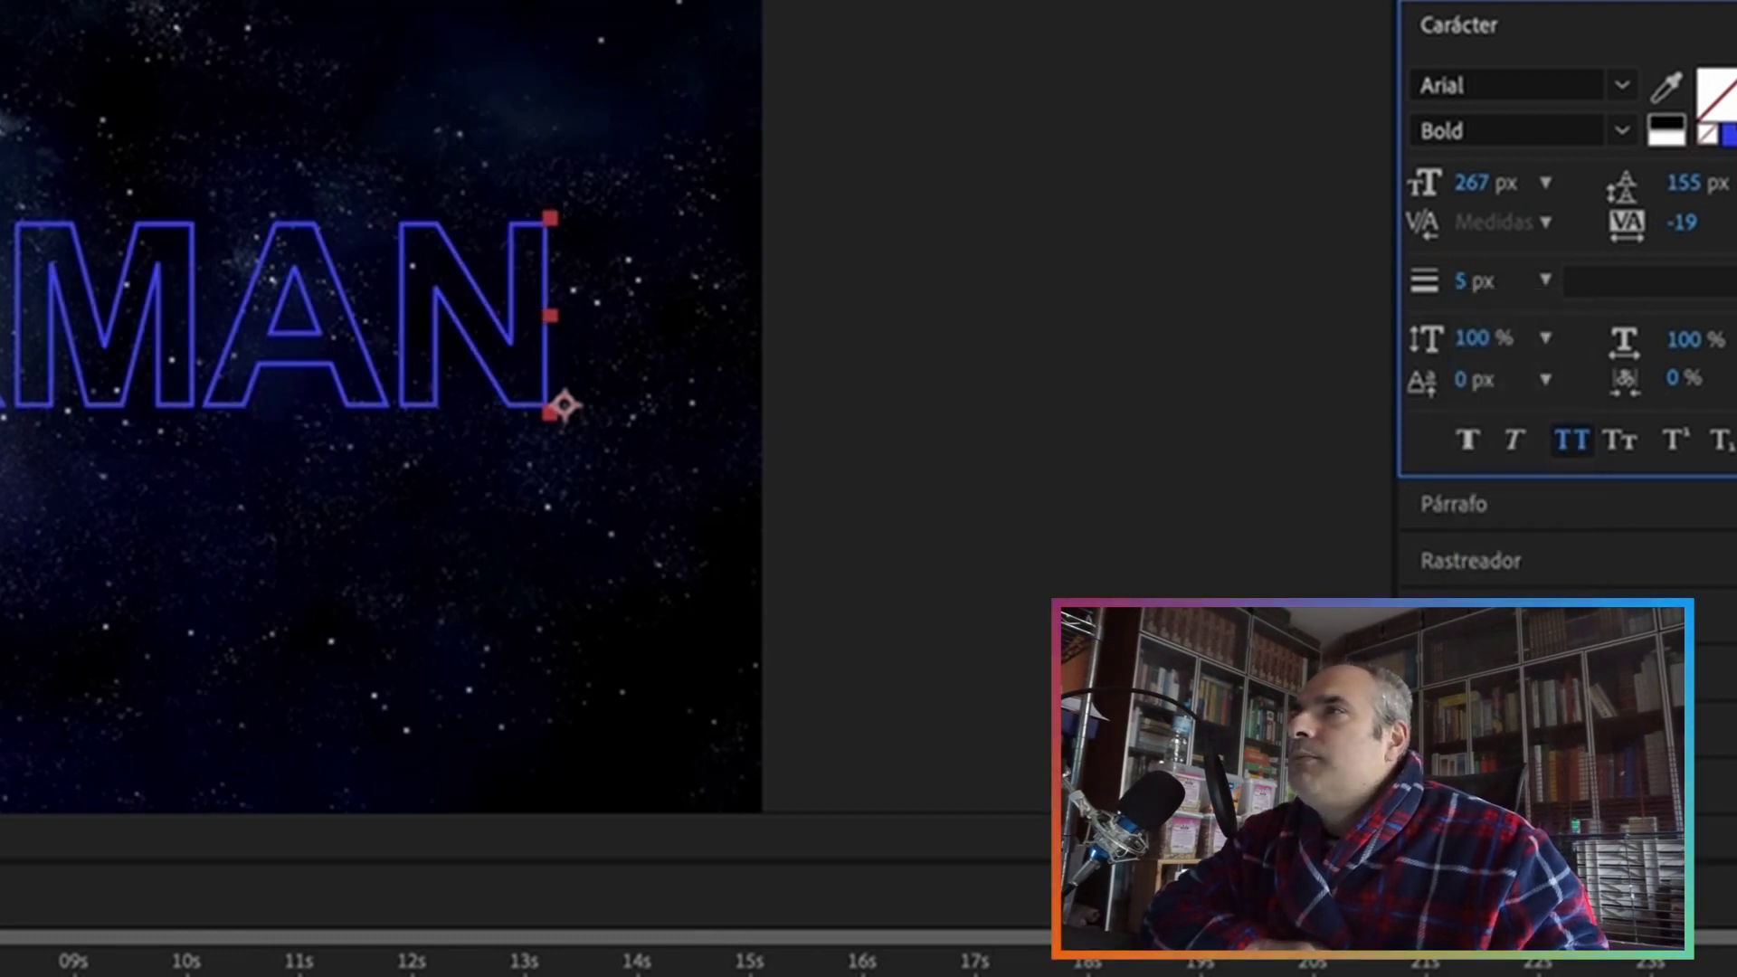
click(1549, 286)
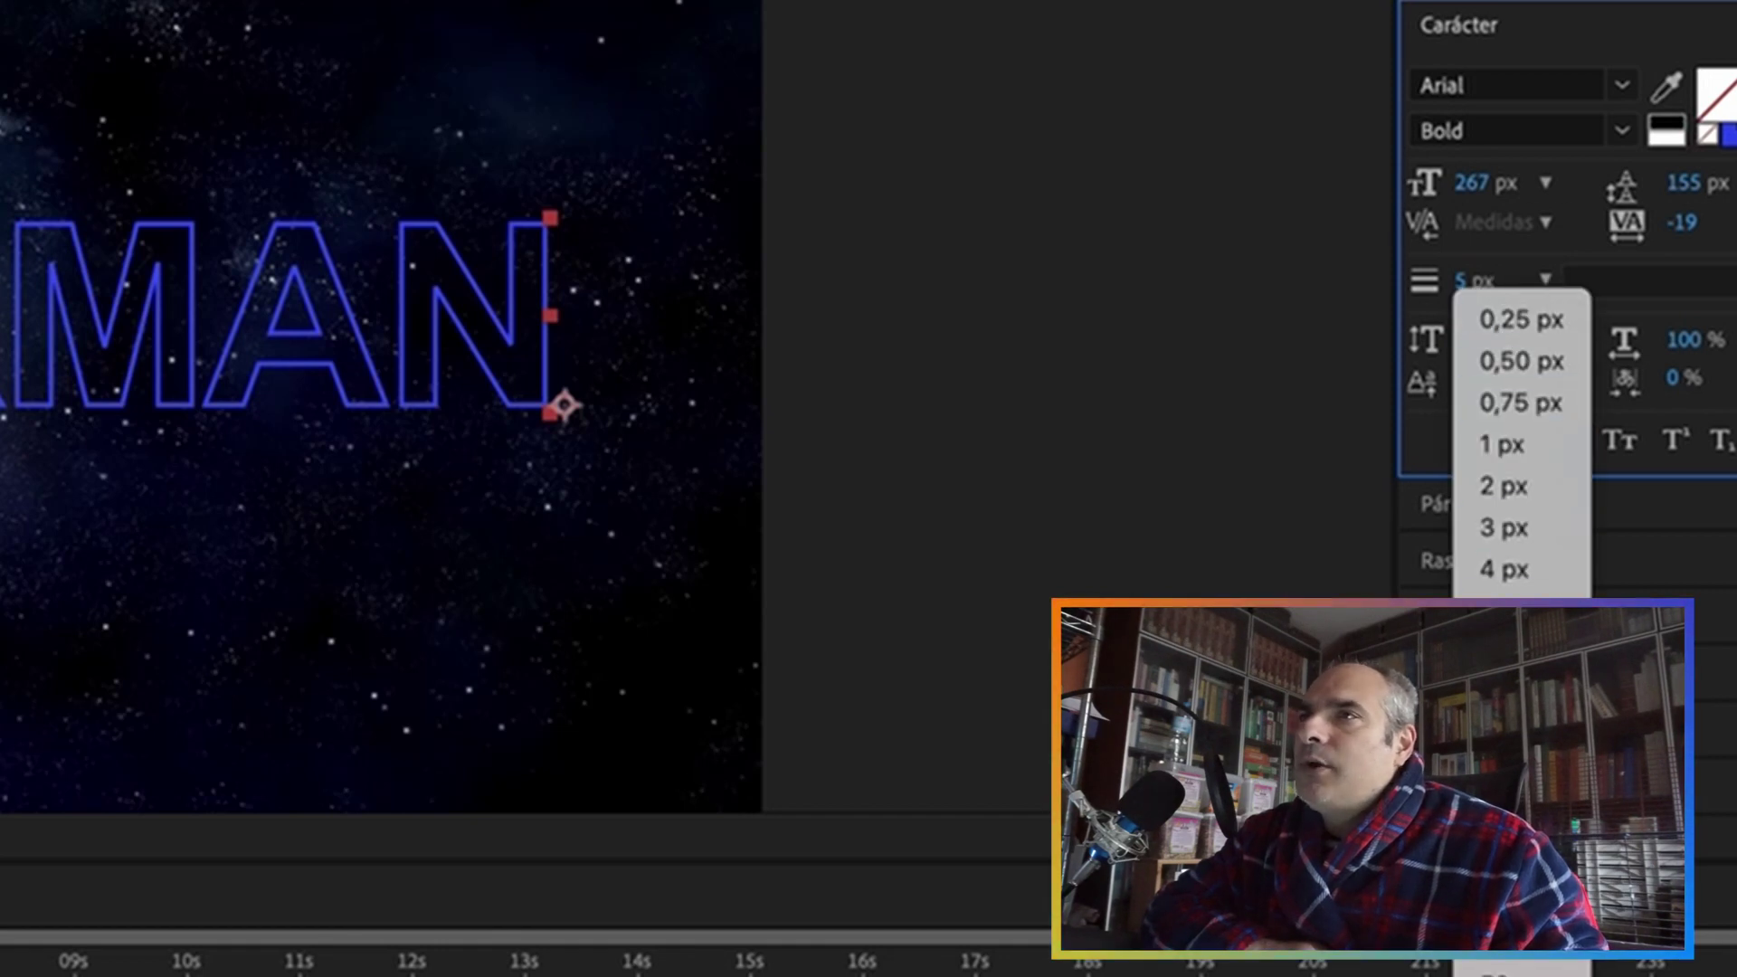
click(1520, 653)
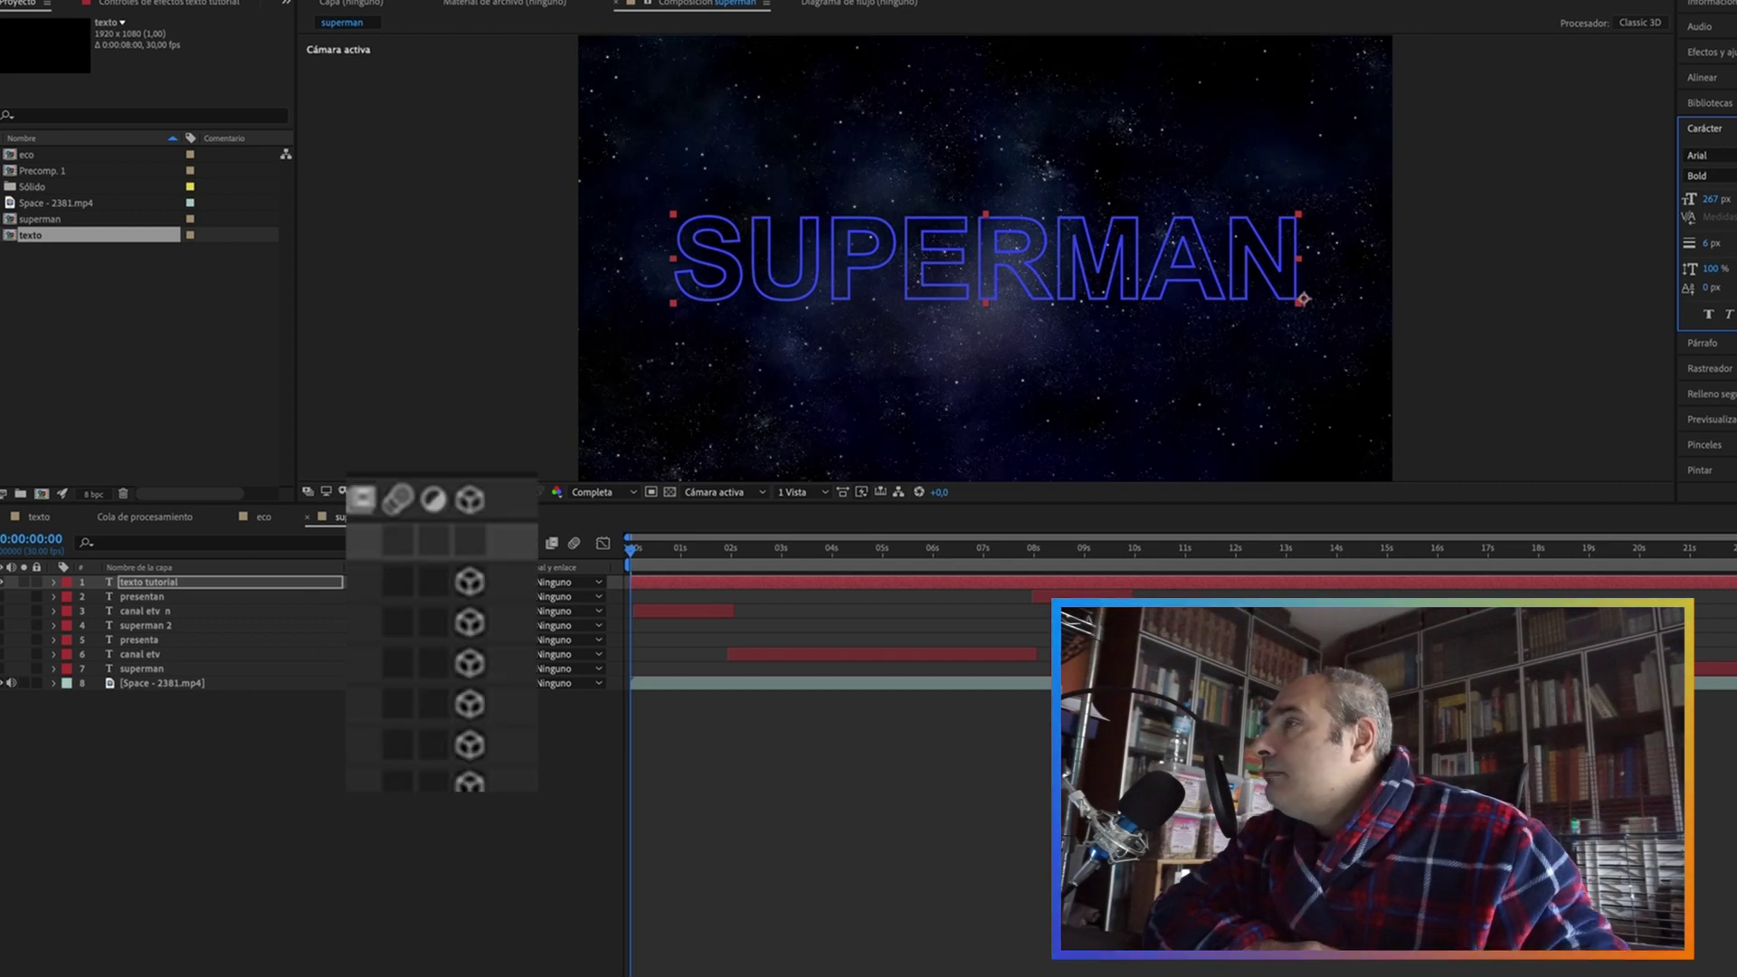
Step: Make texto tutorial a 3D layer and dolly the camera in on the text
click(471, 541)
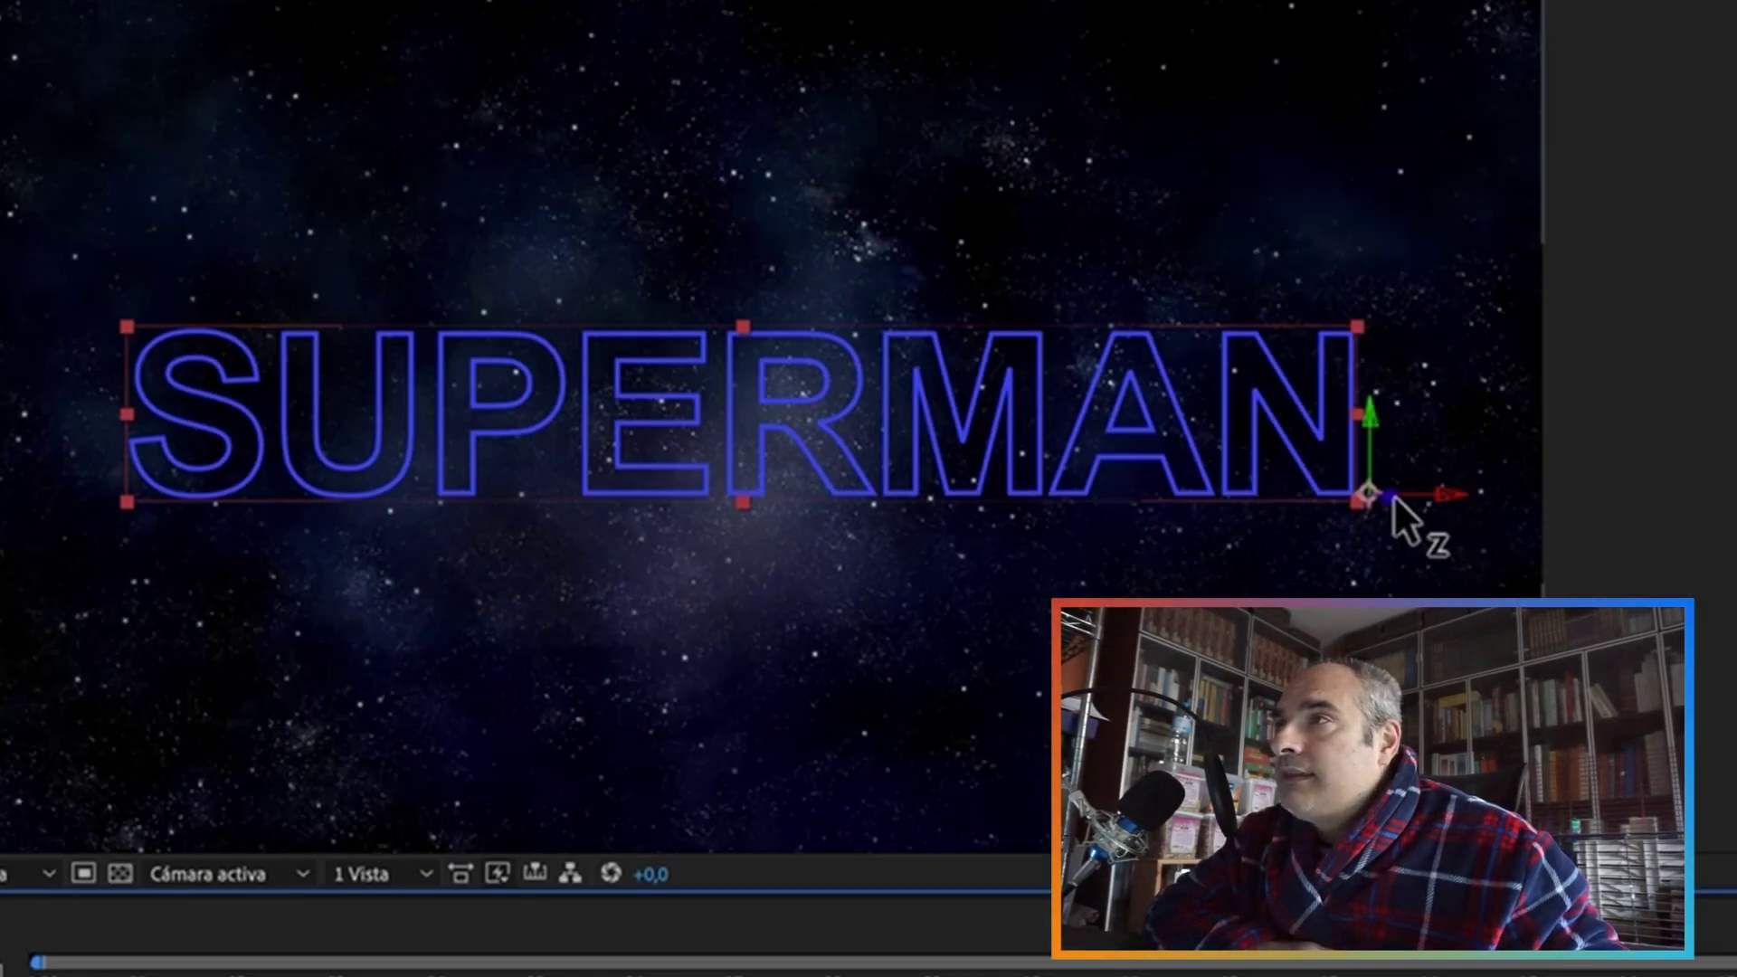
click(1380, 490)
drag(1381, 491, 975, 351)
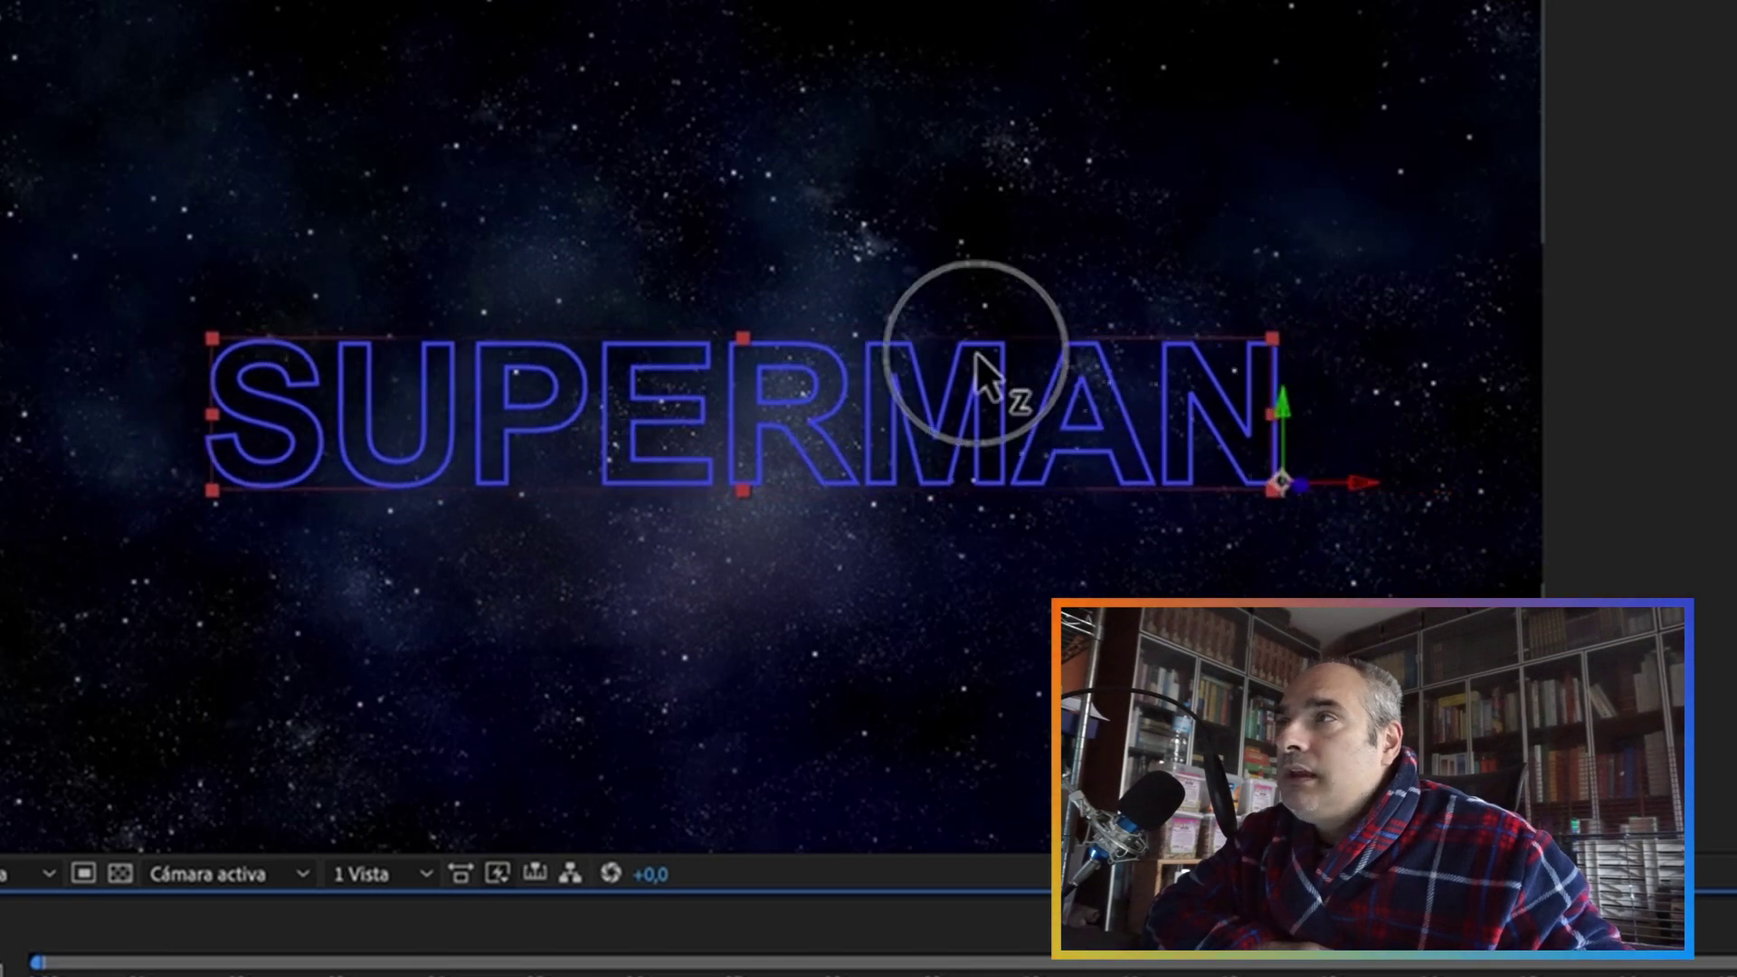
mouse_move(1261, 543)
mouse_down()
mouse_move(801, 440)
mouse_move(278, 432)
mouse_up()
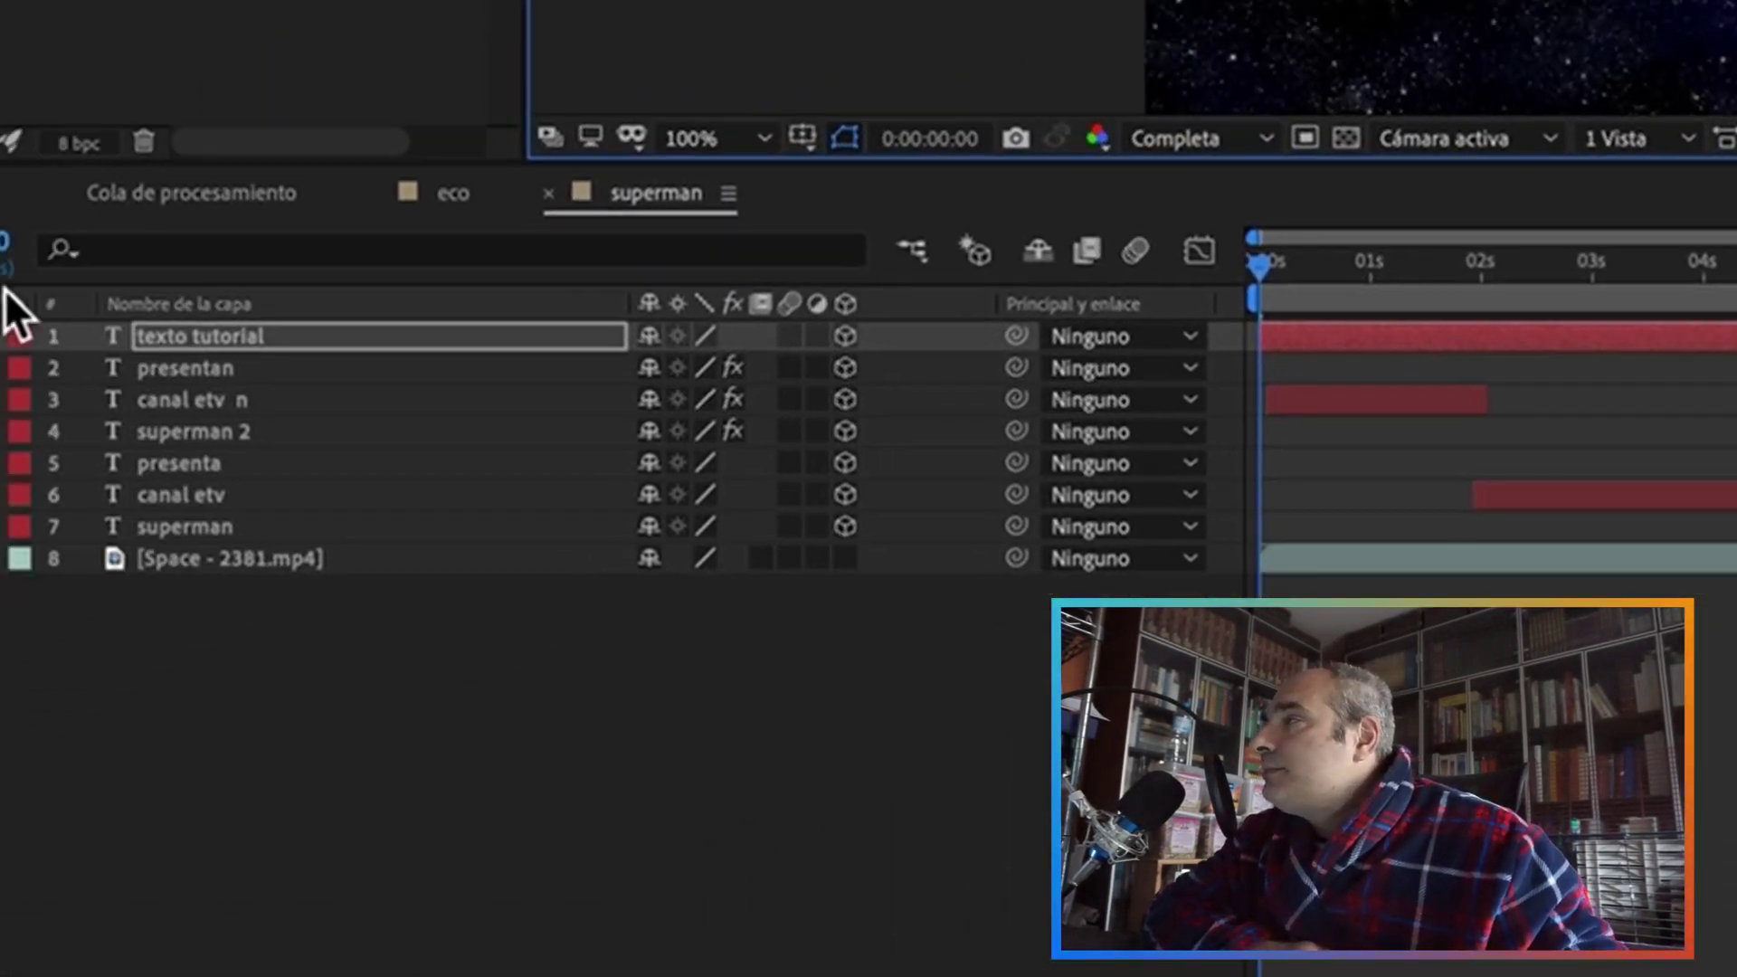
Step: Set a first Position keyframe at 2 seconds on texto tutorial
click(4, 337)
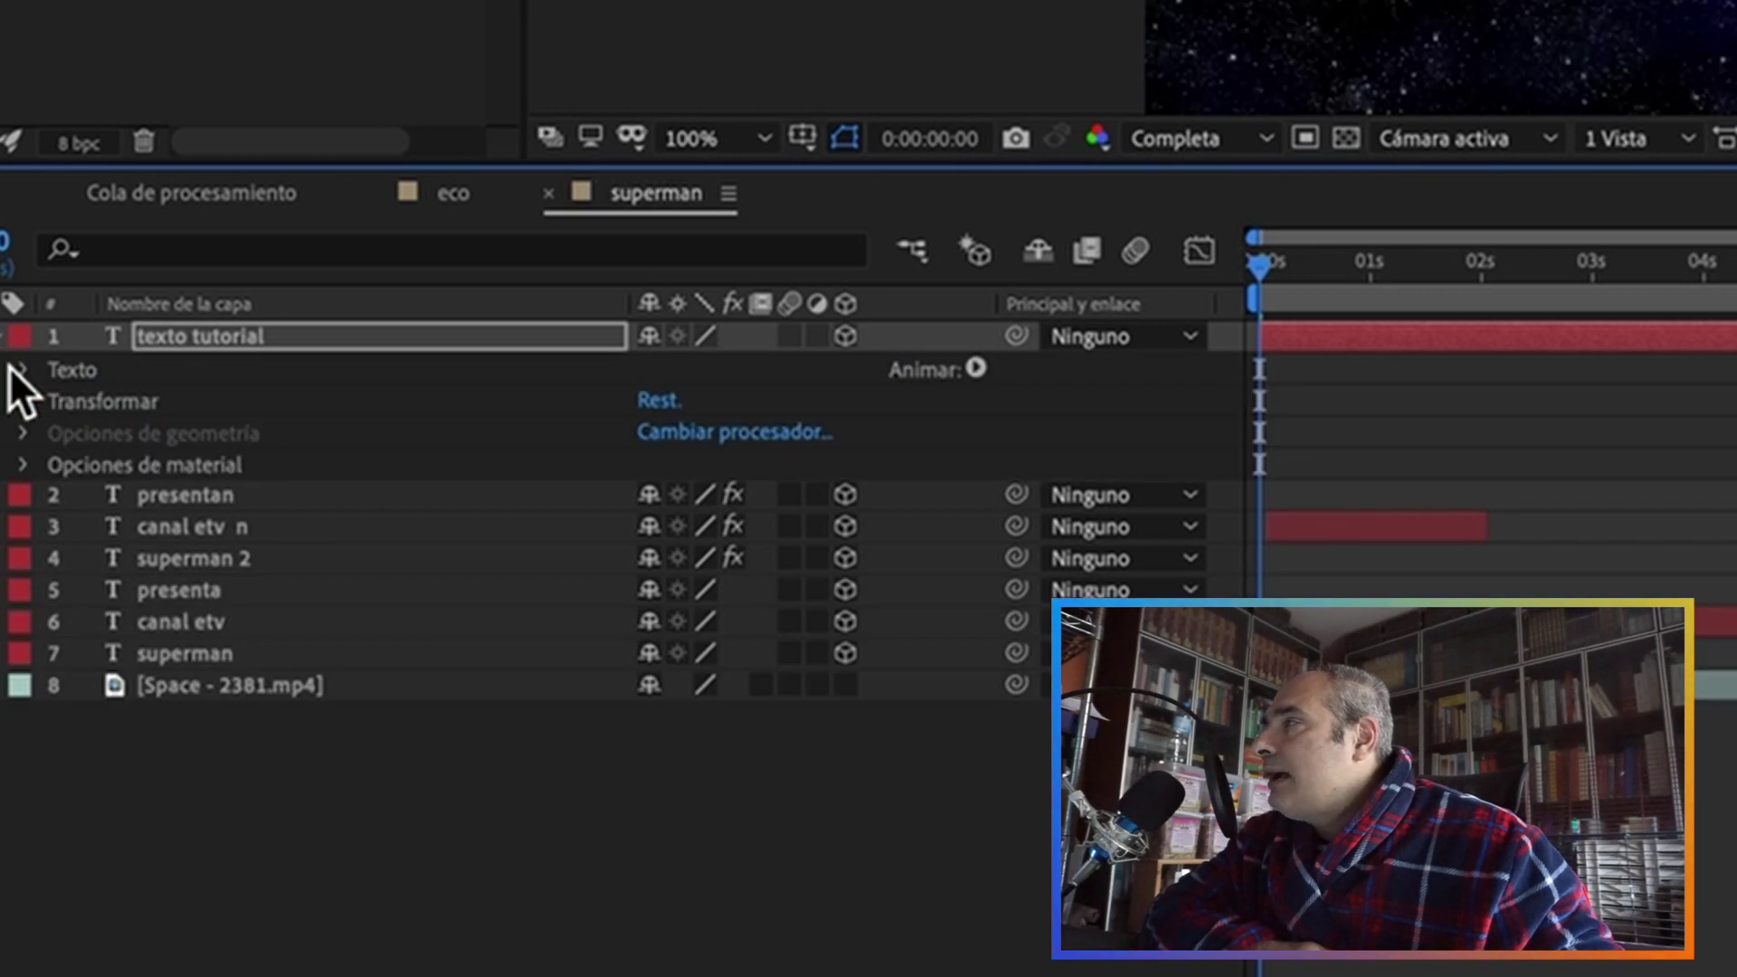
click(33, 407)
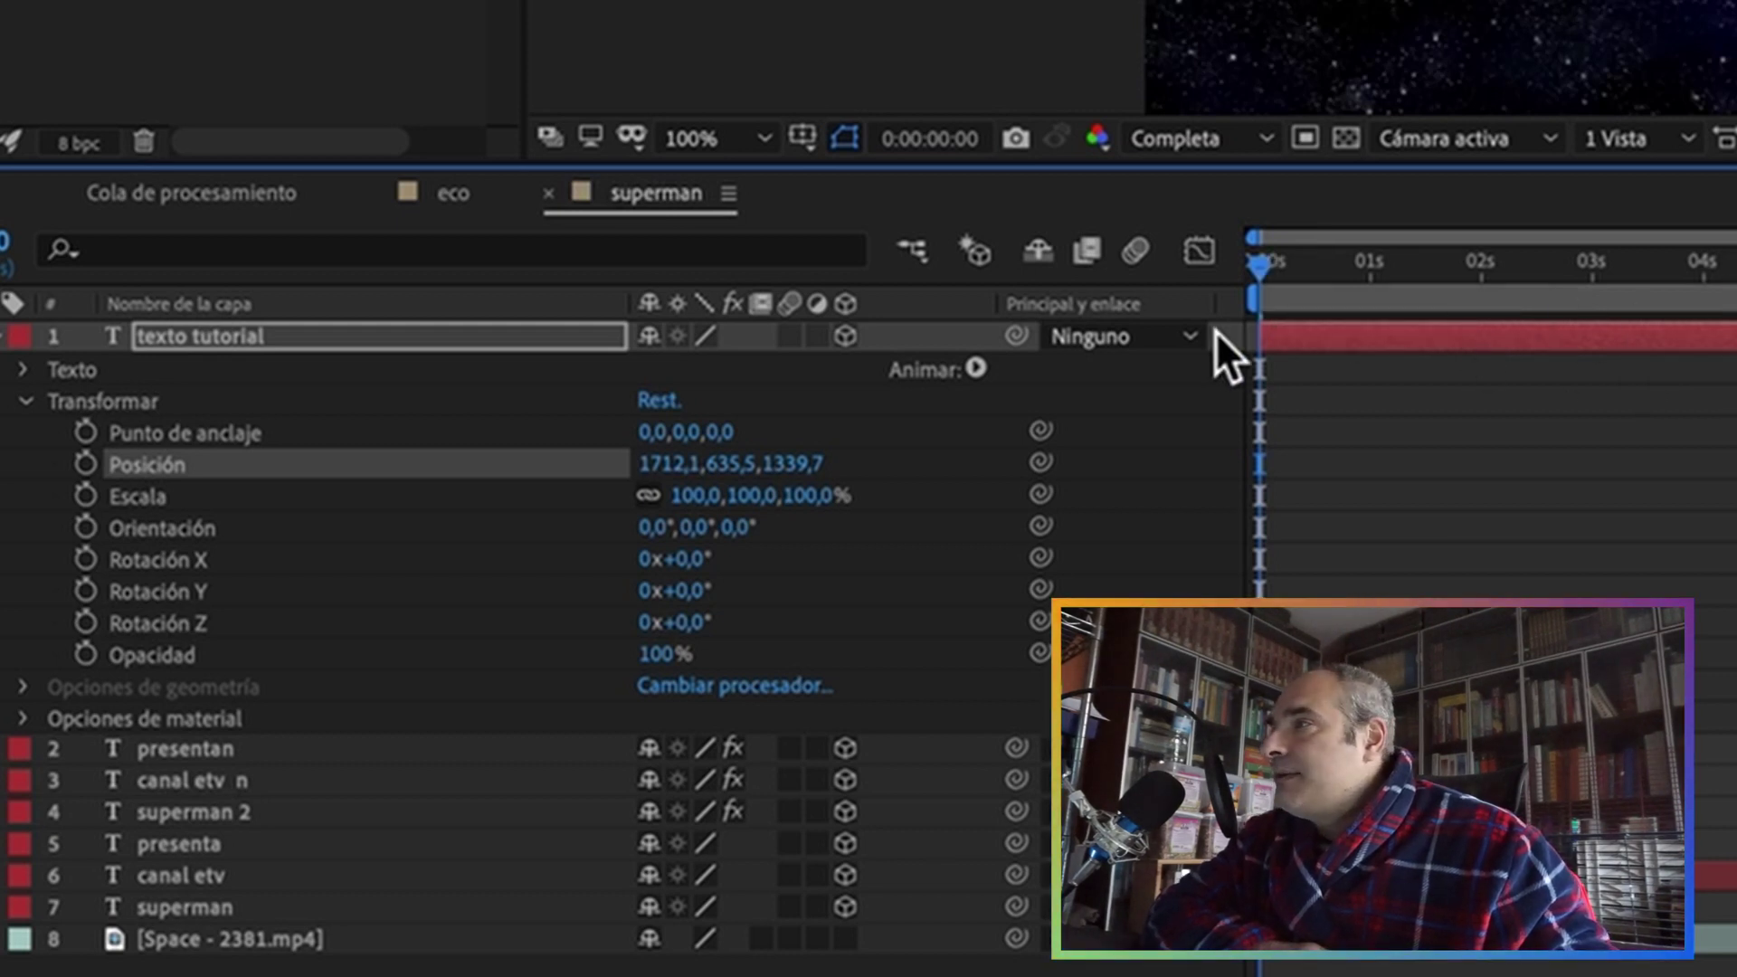
drag(1268, 275, 1489, 276)
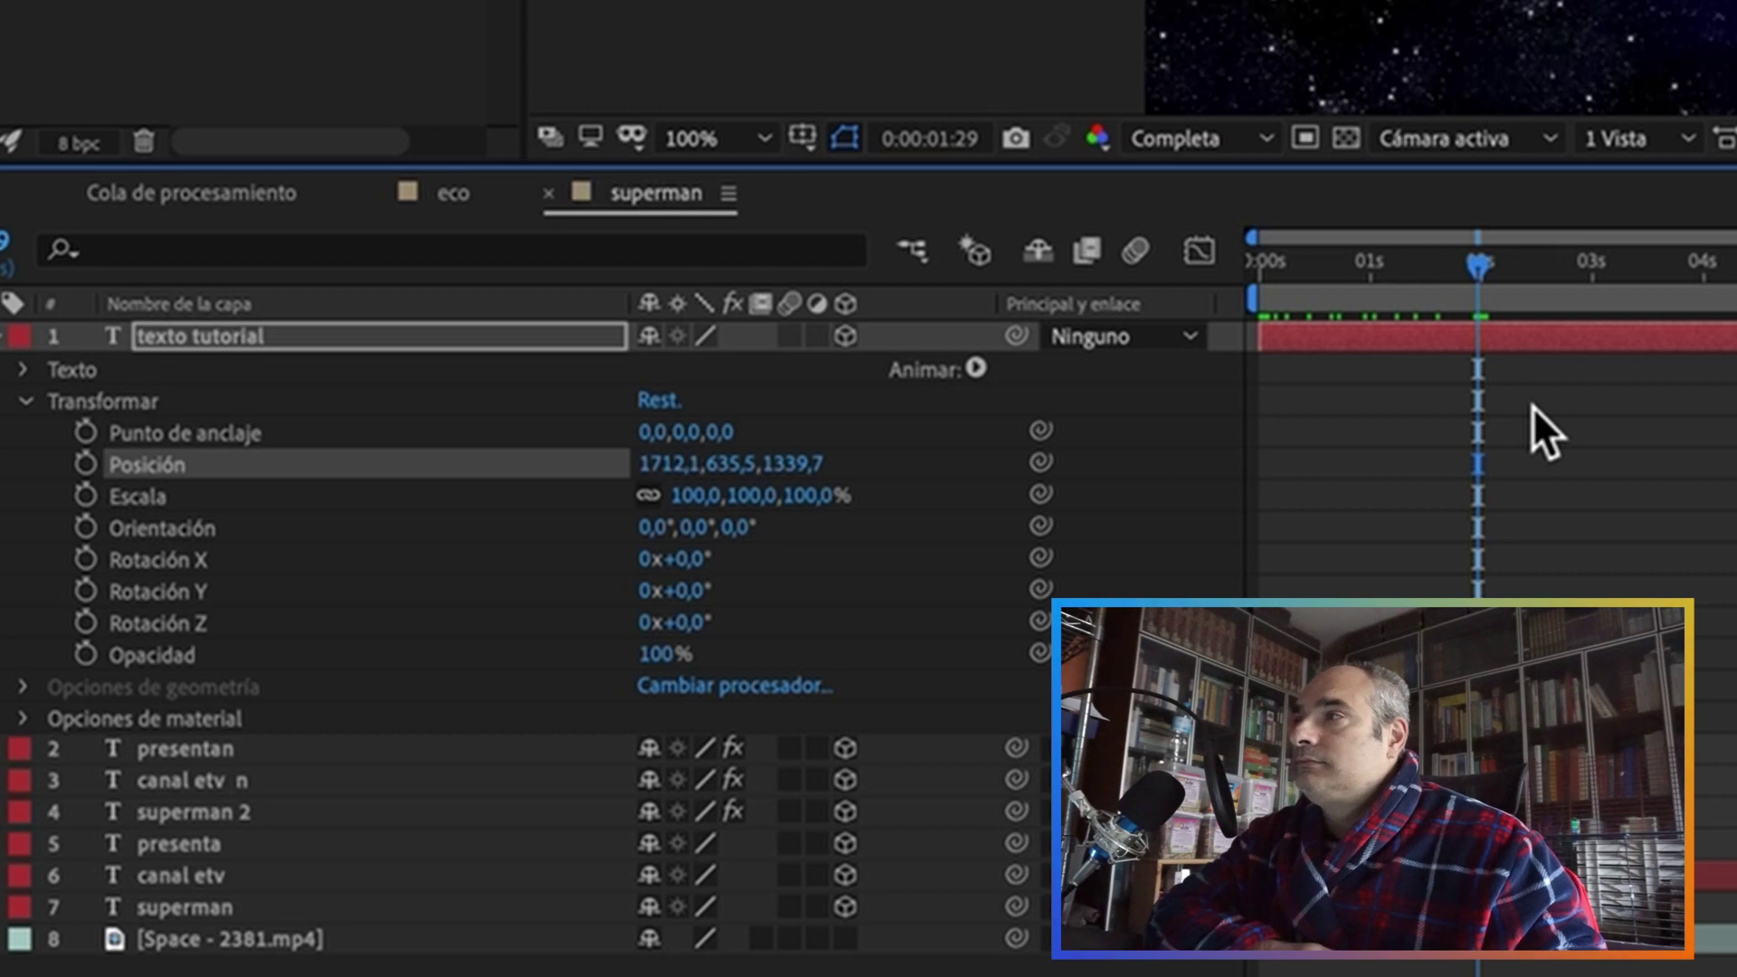
click(85, 465)
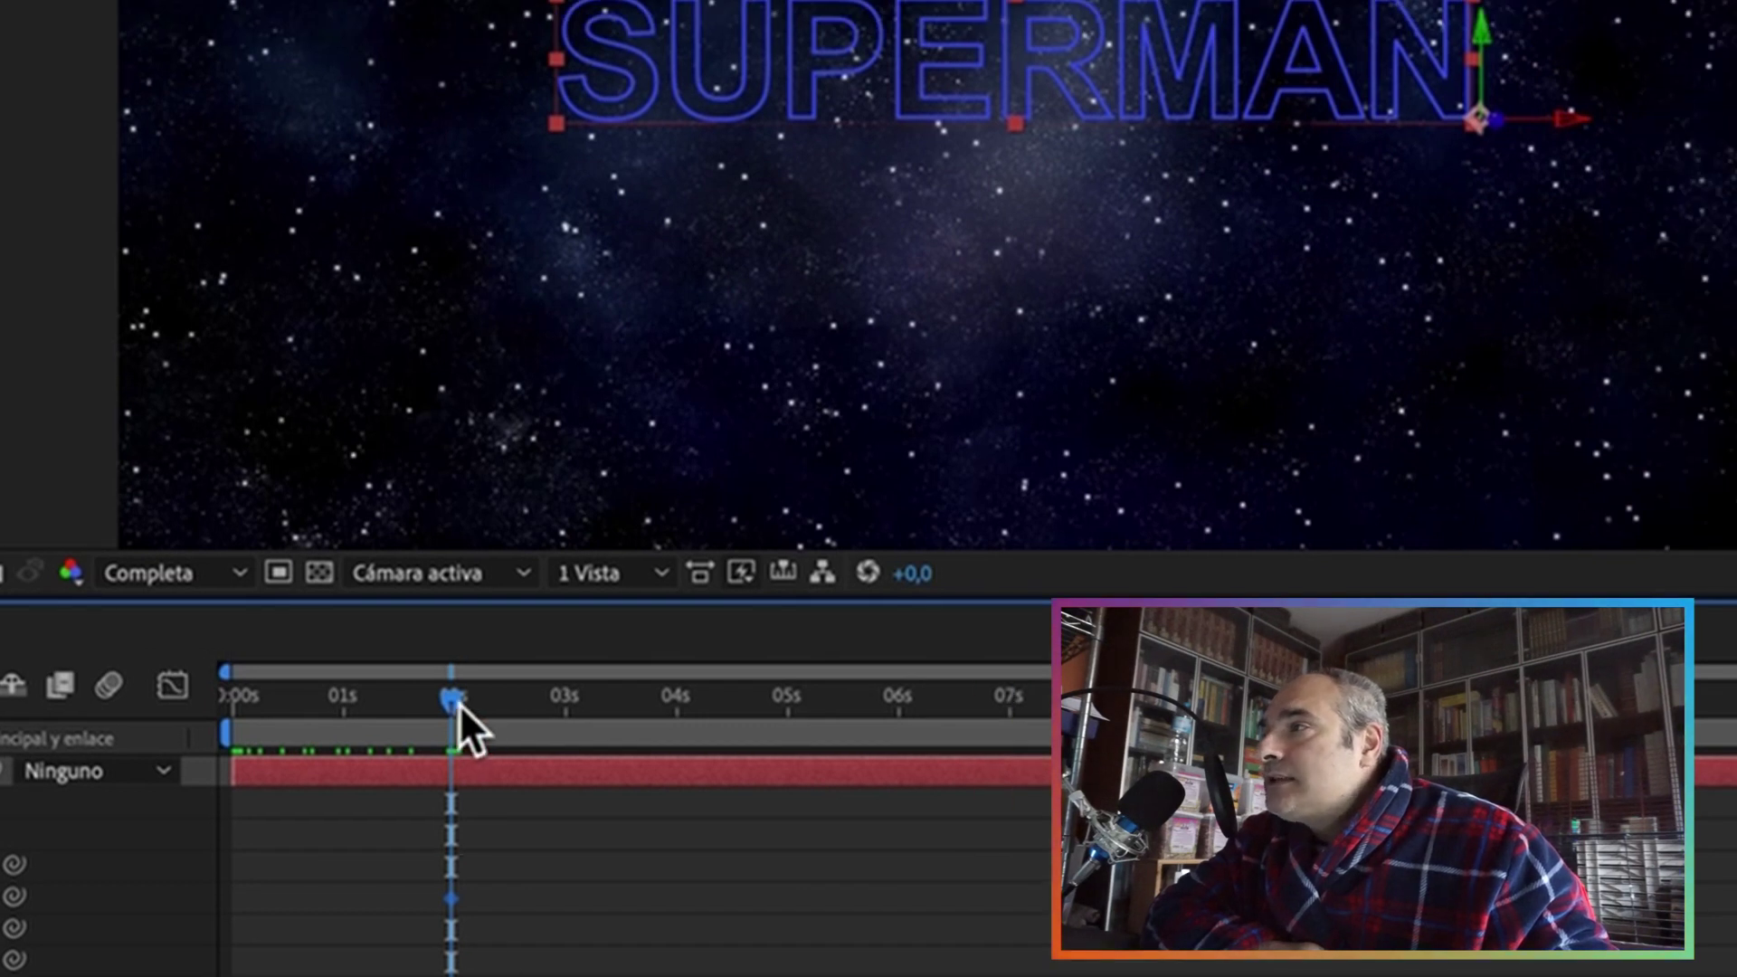
drag(460, 704, 573, 704)
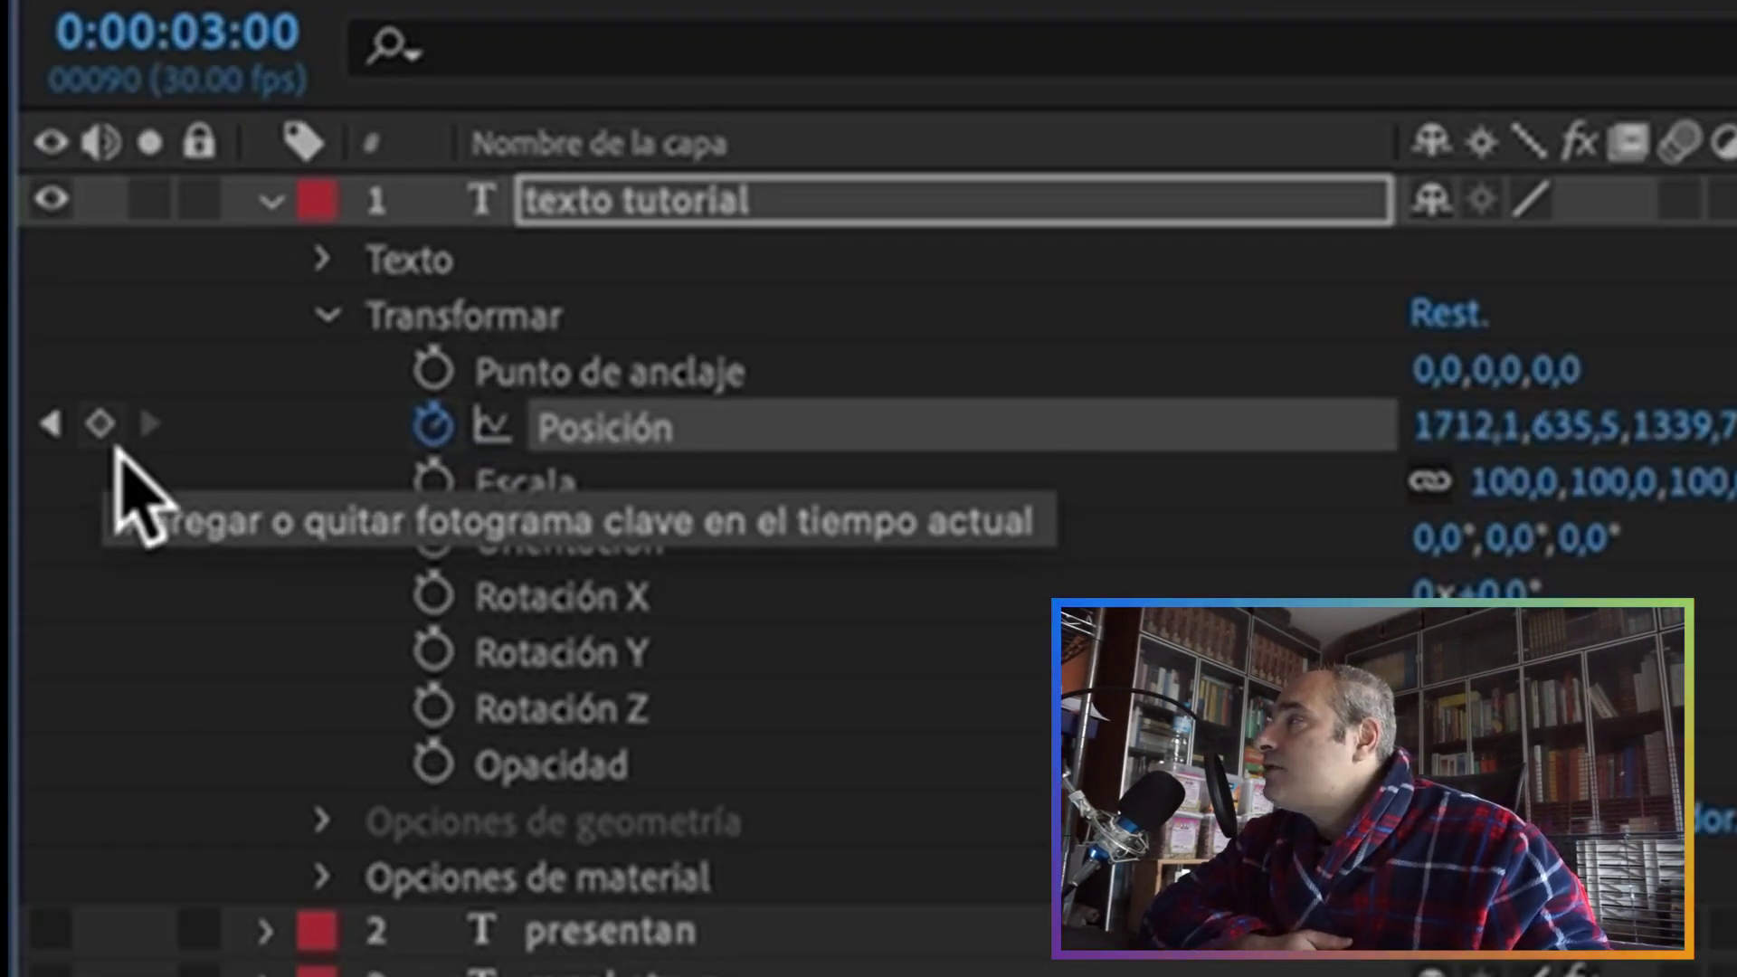
Step: Add a Position keyframe at 3 s, then set the Z position to 90000 at 4 s
click(100, 423)
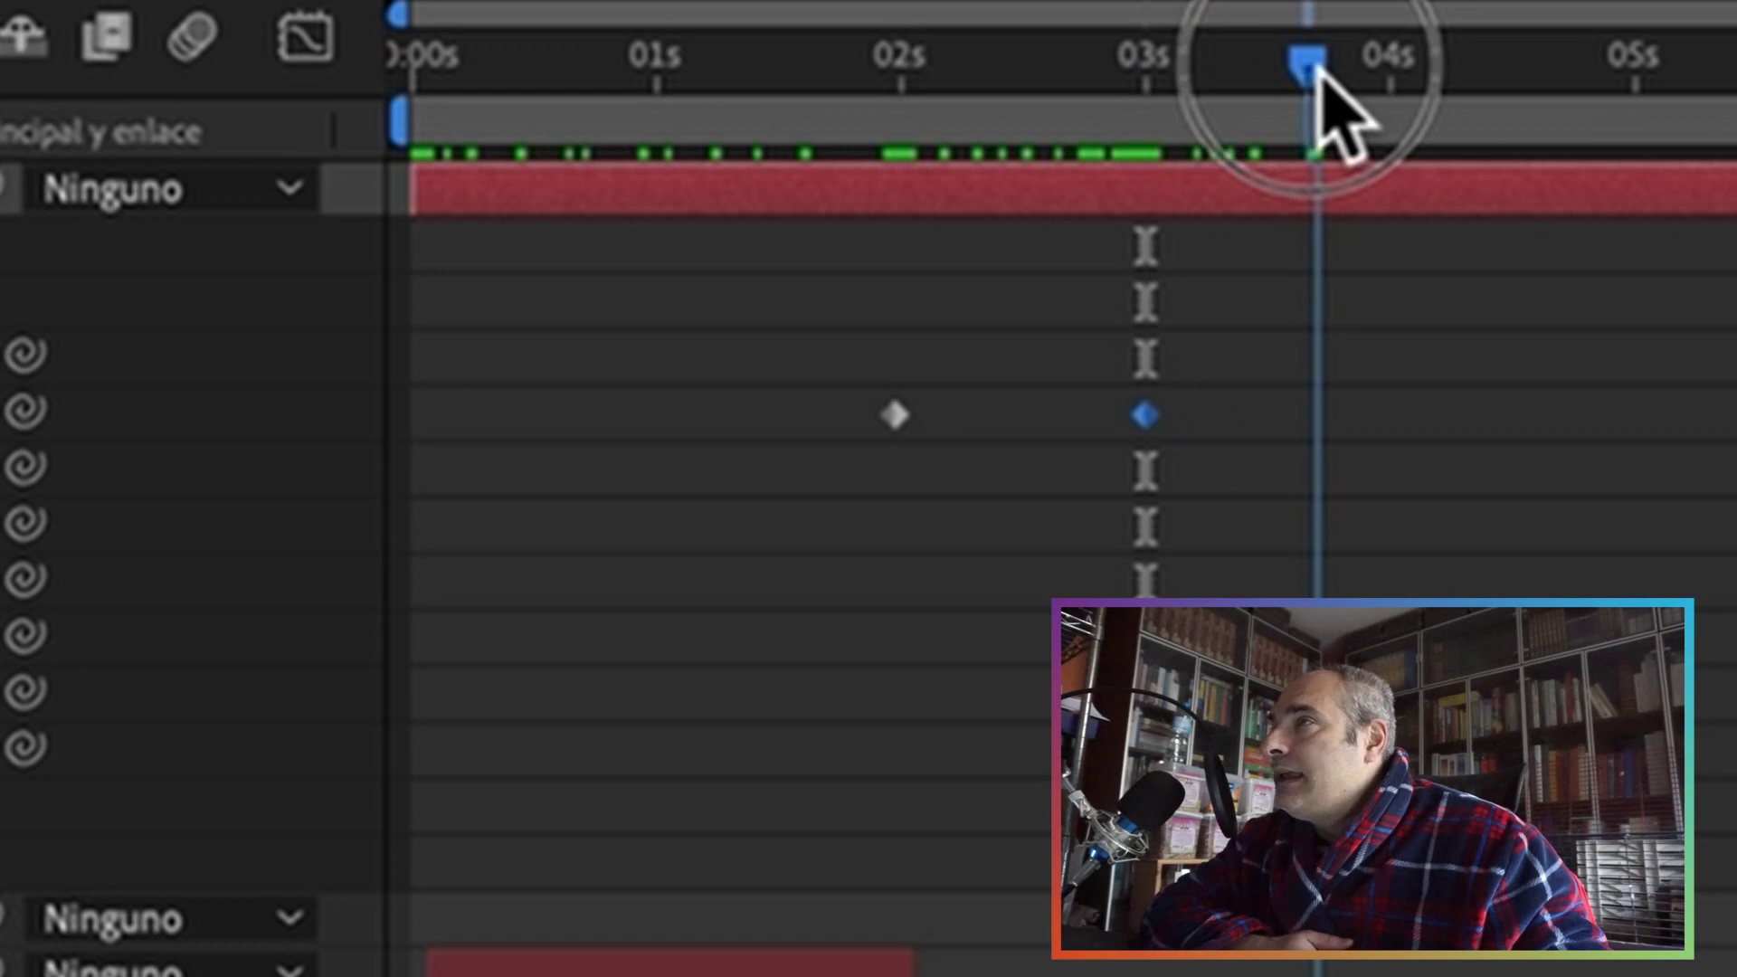
mouse_move(1331, 72)
mouse_down()
mouse_move(917, 102)
mouse_move(1122, 101)
mouse_move(1167, 127)
mouse_move(1153, 126)
mouse_move(1240, 131)
mouse_move(1404, 119)
mouse_up()
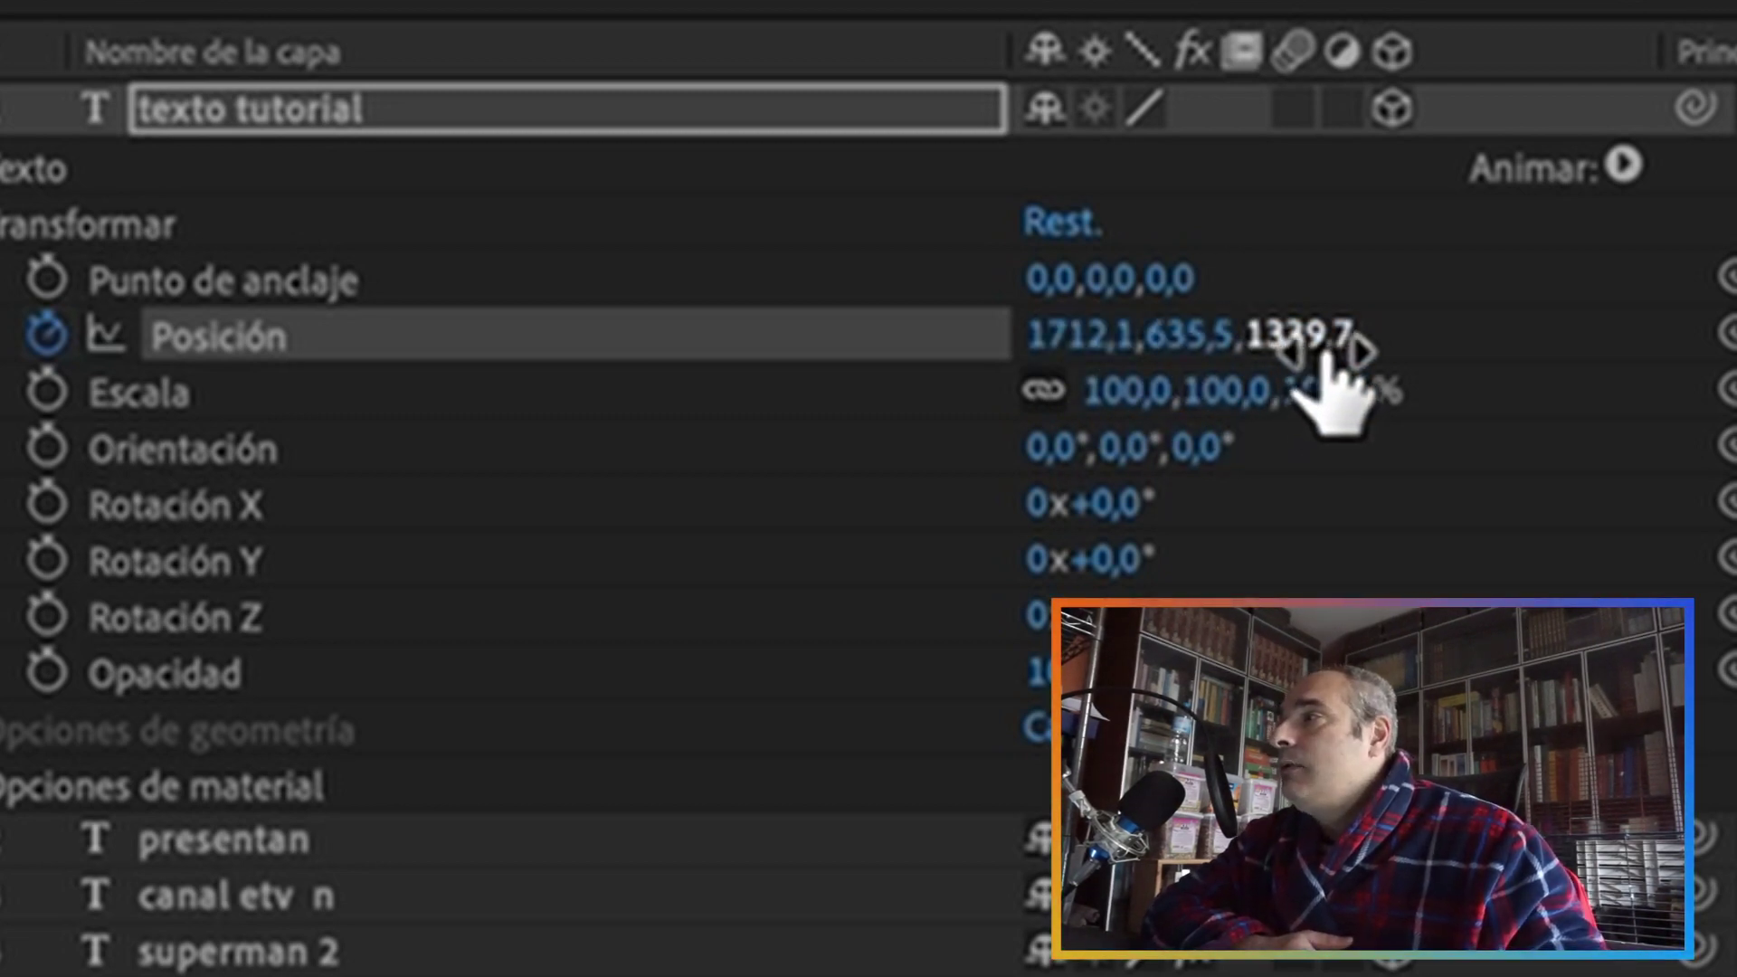
click(1317, 351)
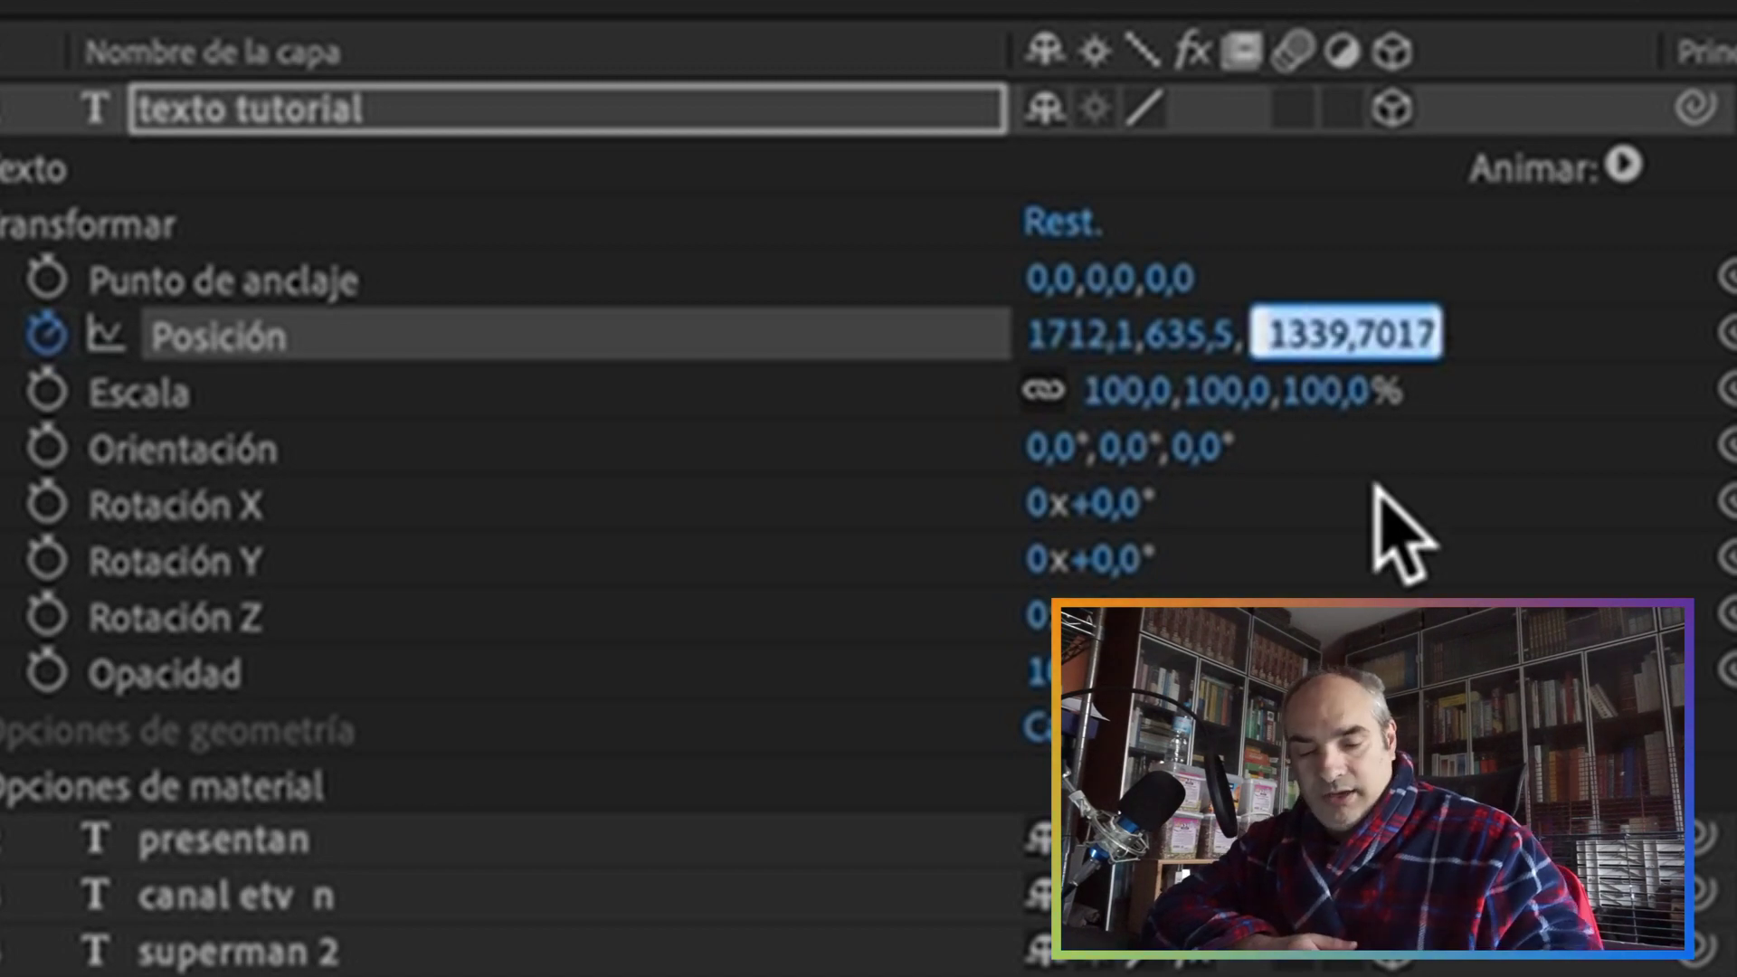
text(90000)
key(Return)
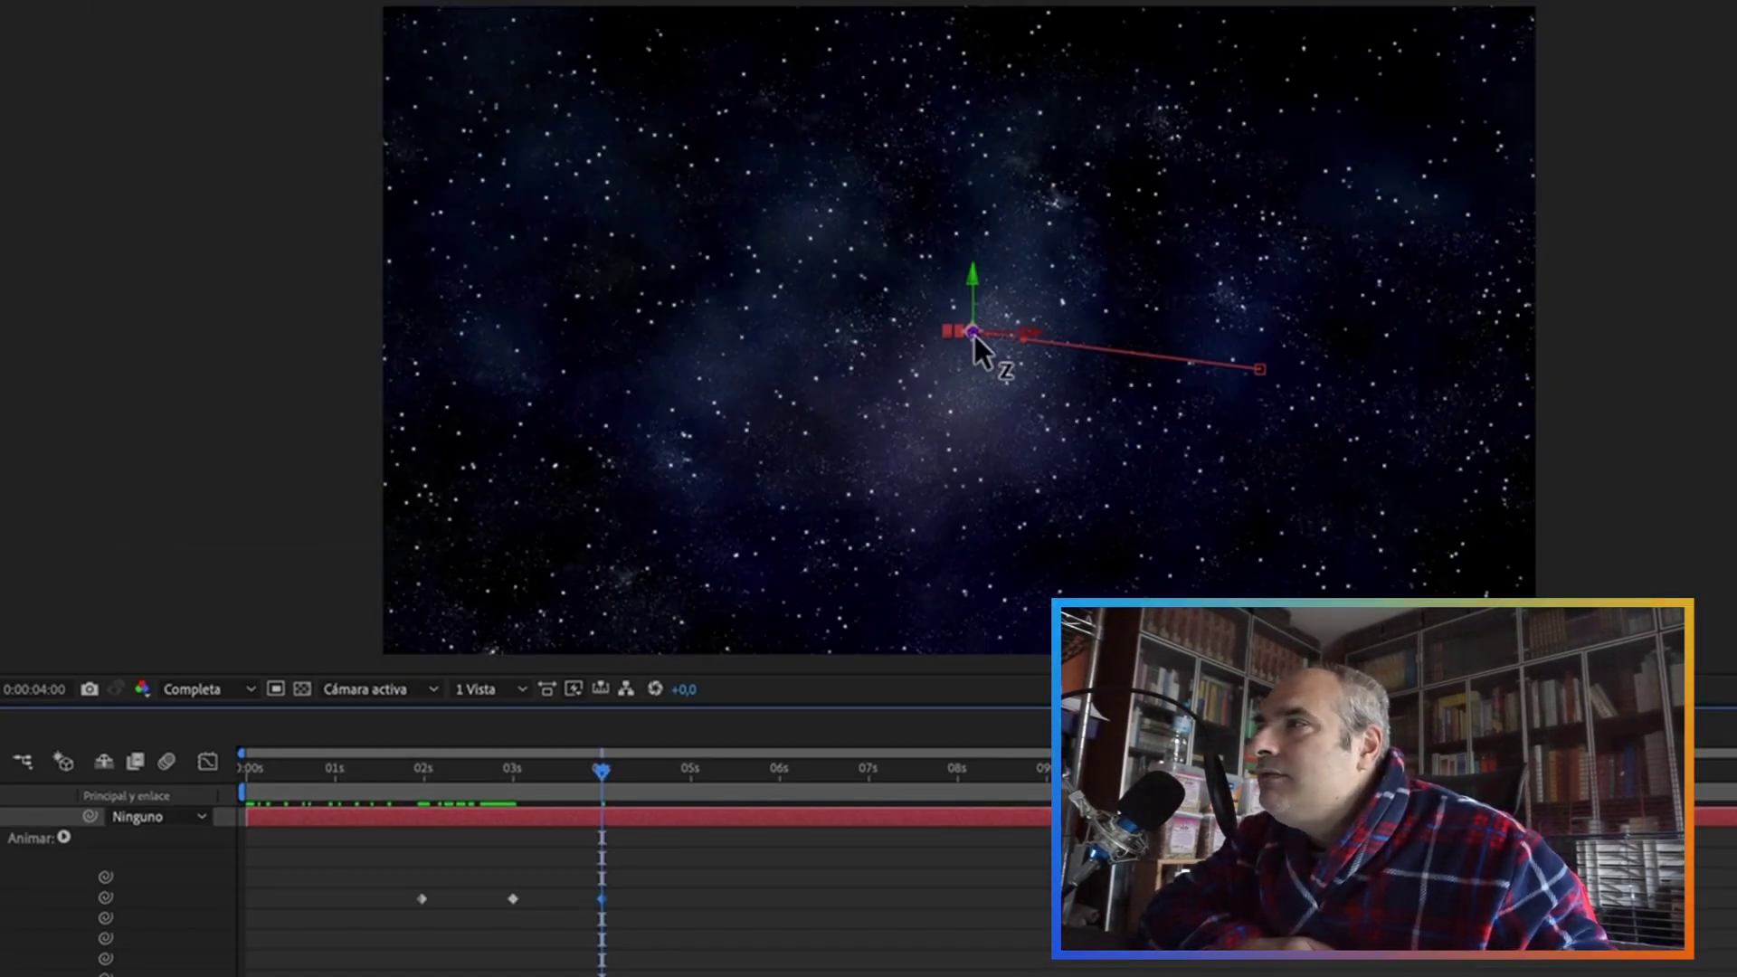
Step: Scrub back to about 3.6 s and preview the fly-away animation
click(563, 774)
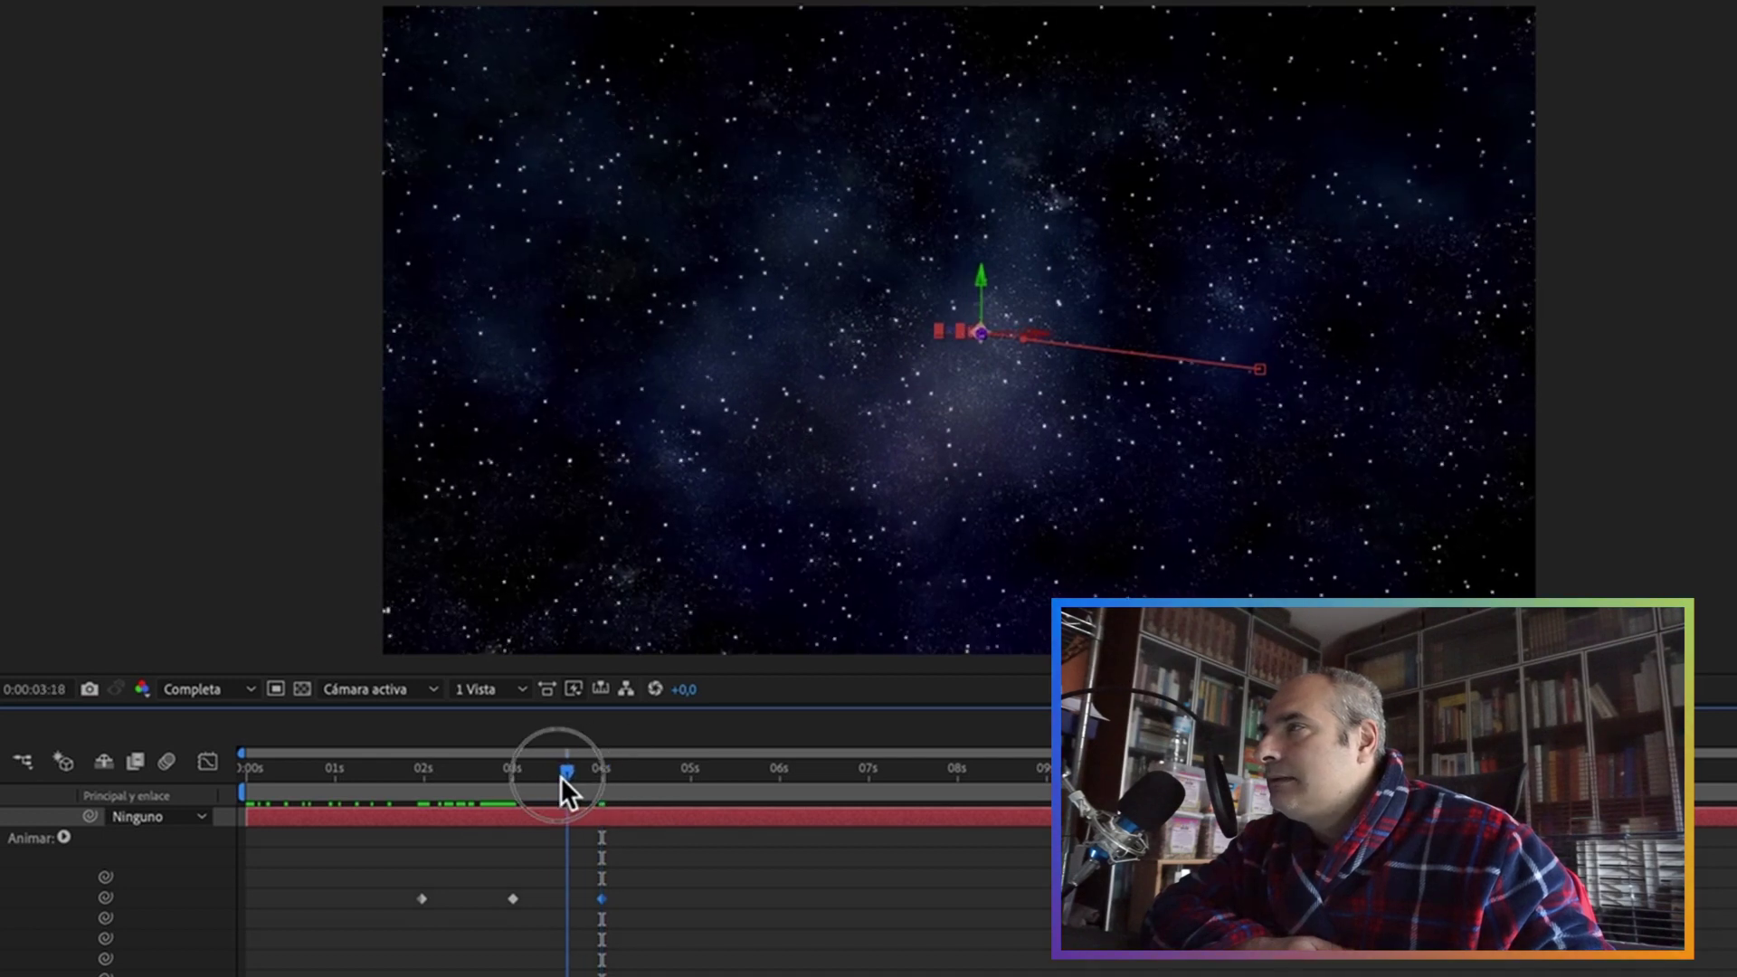
drag(561, 776, 507, 790)
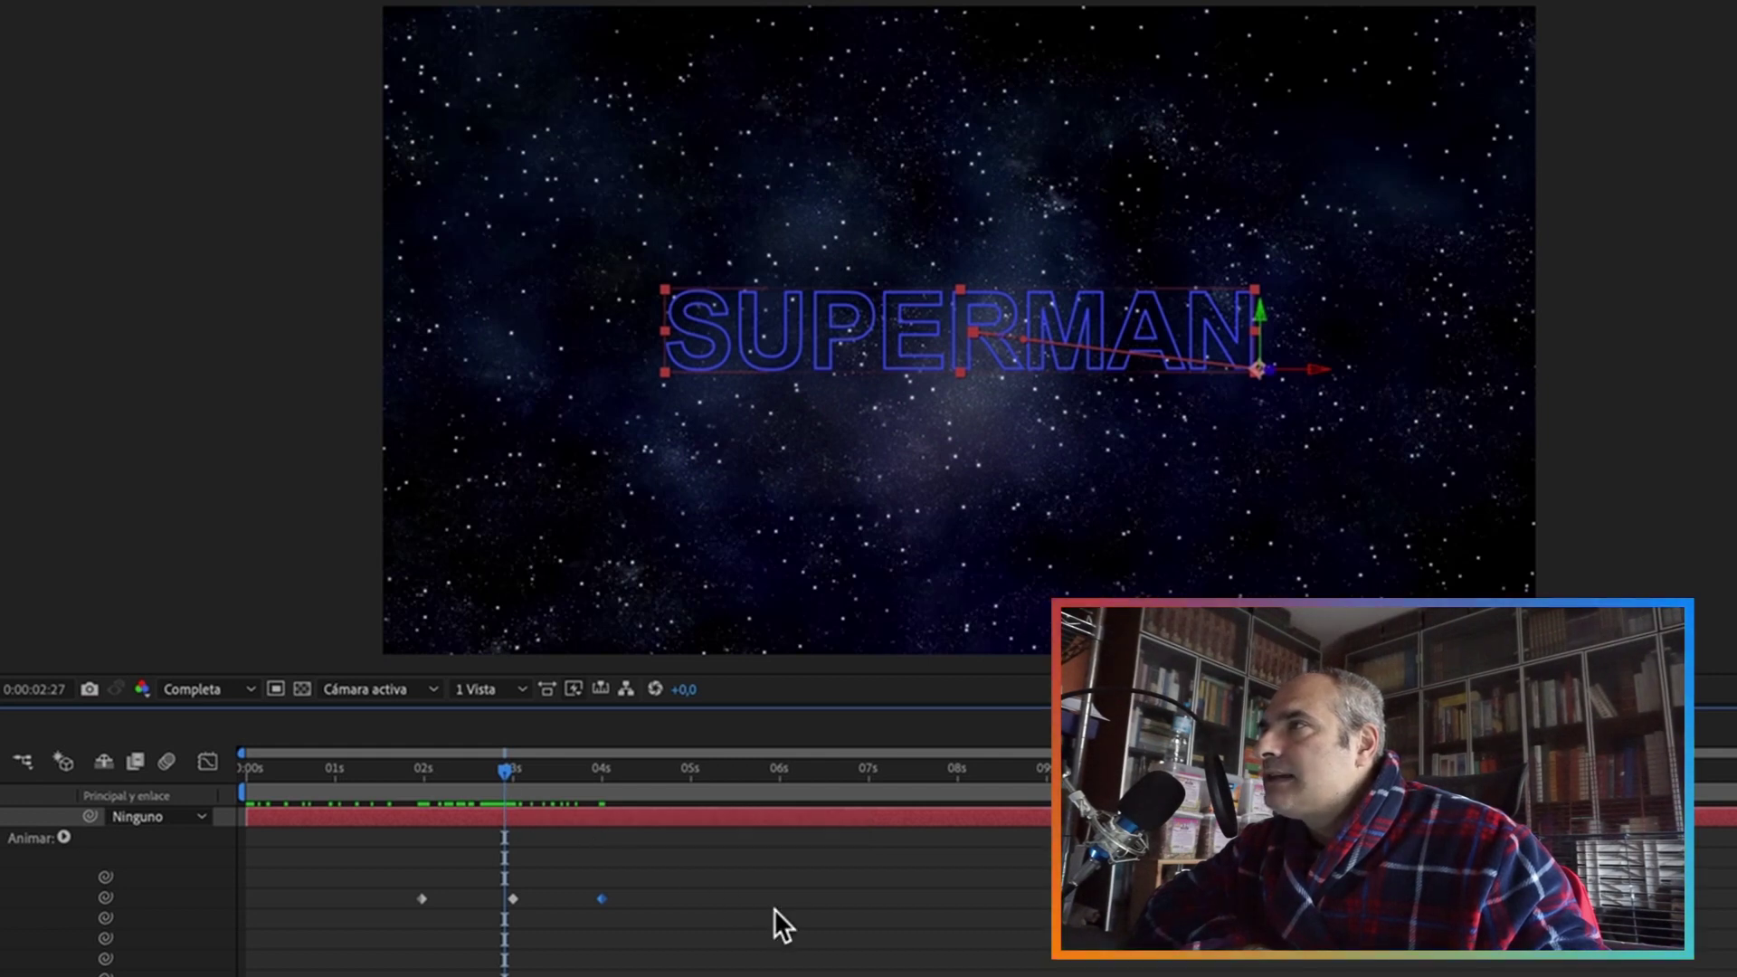
key(space)
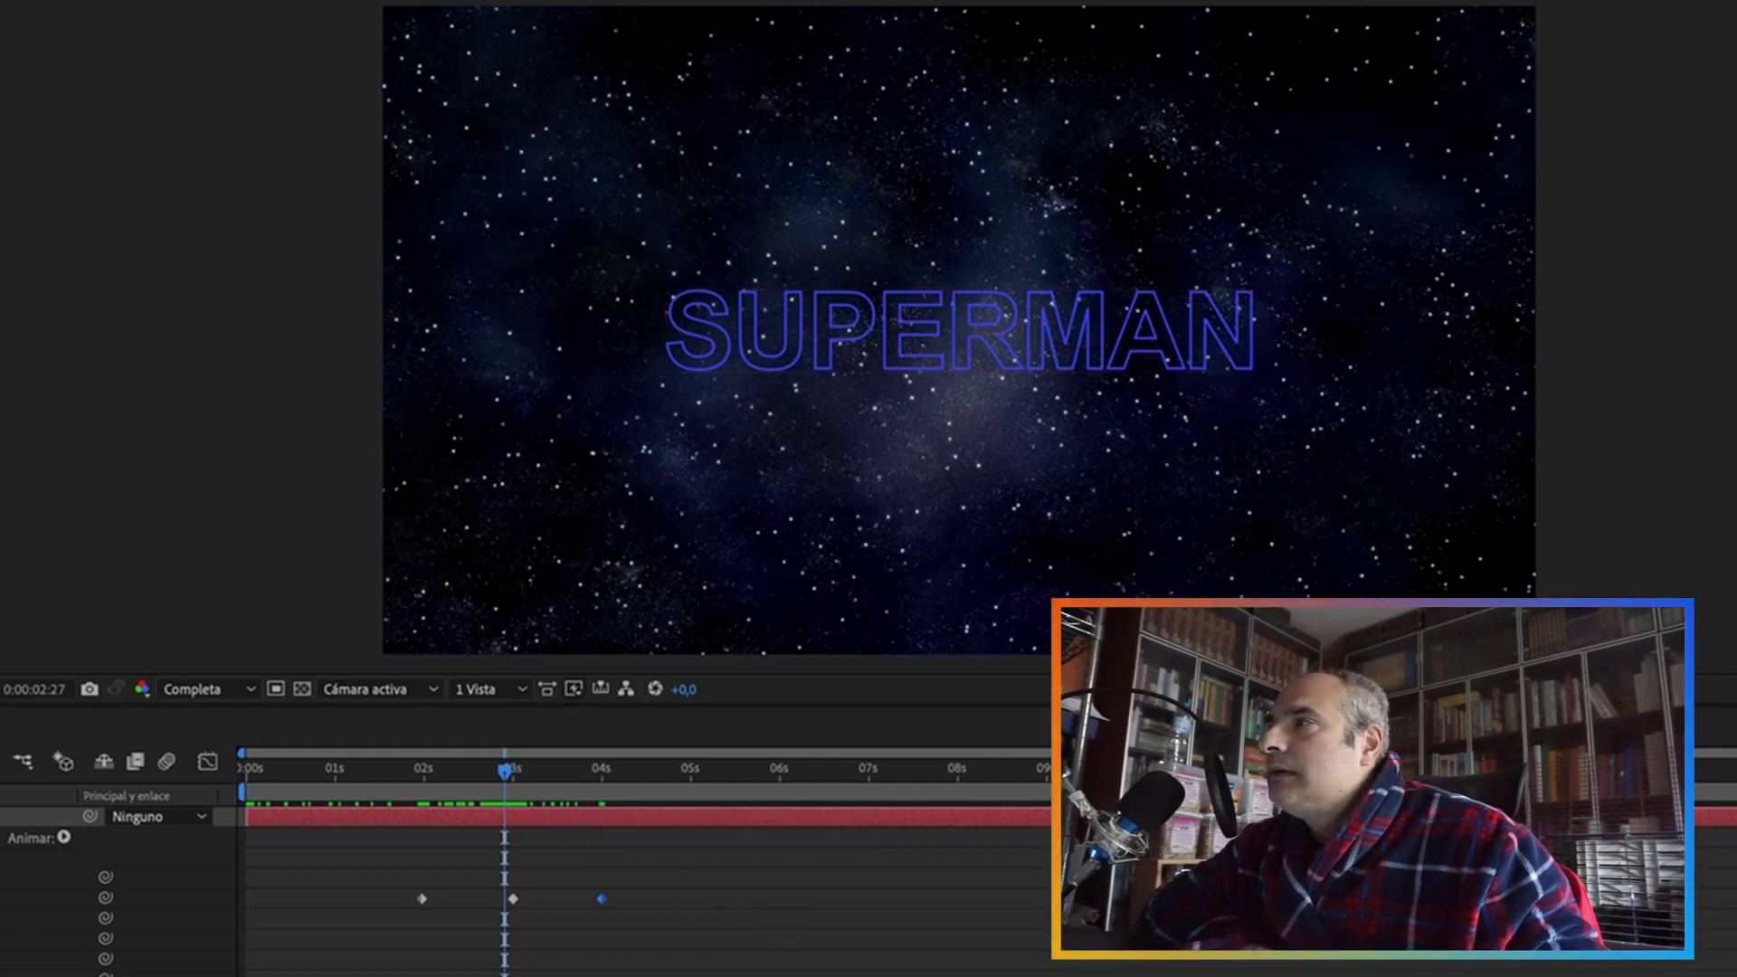
click(708, 769)
click(802, 780)
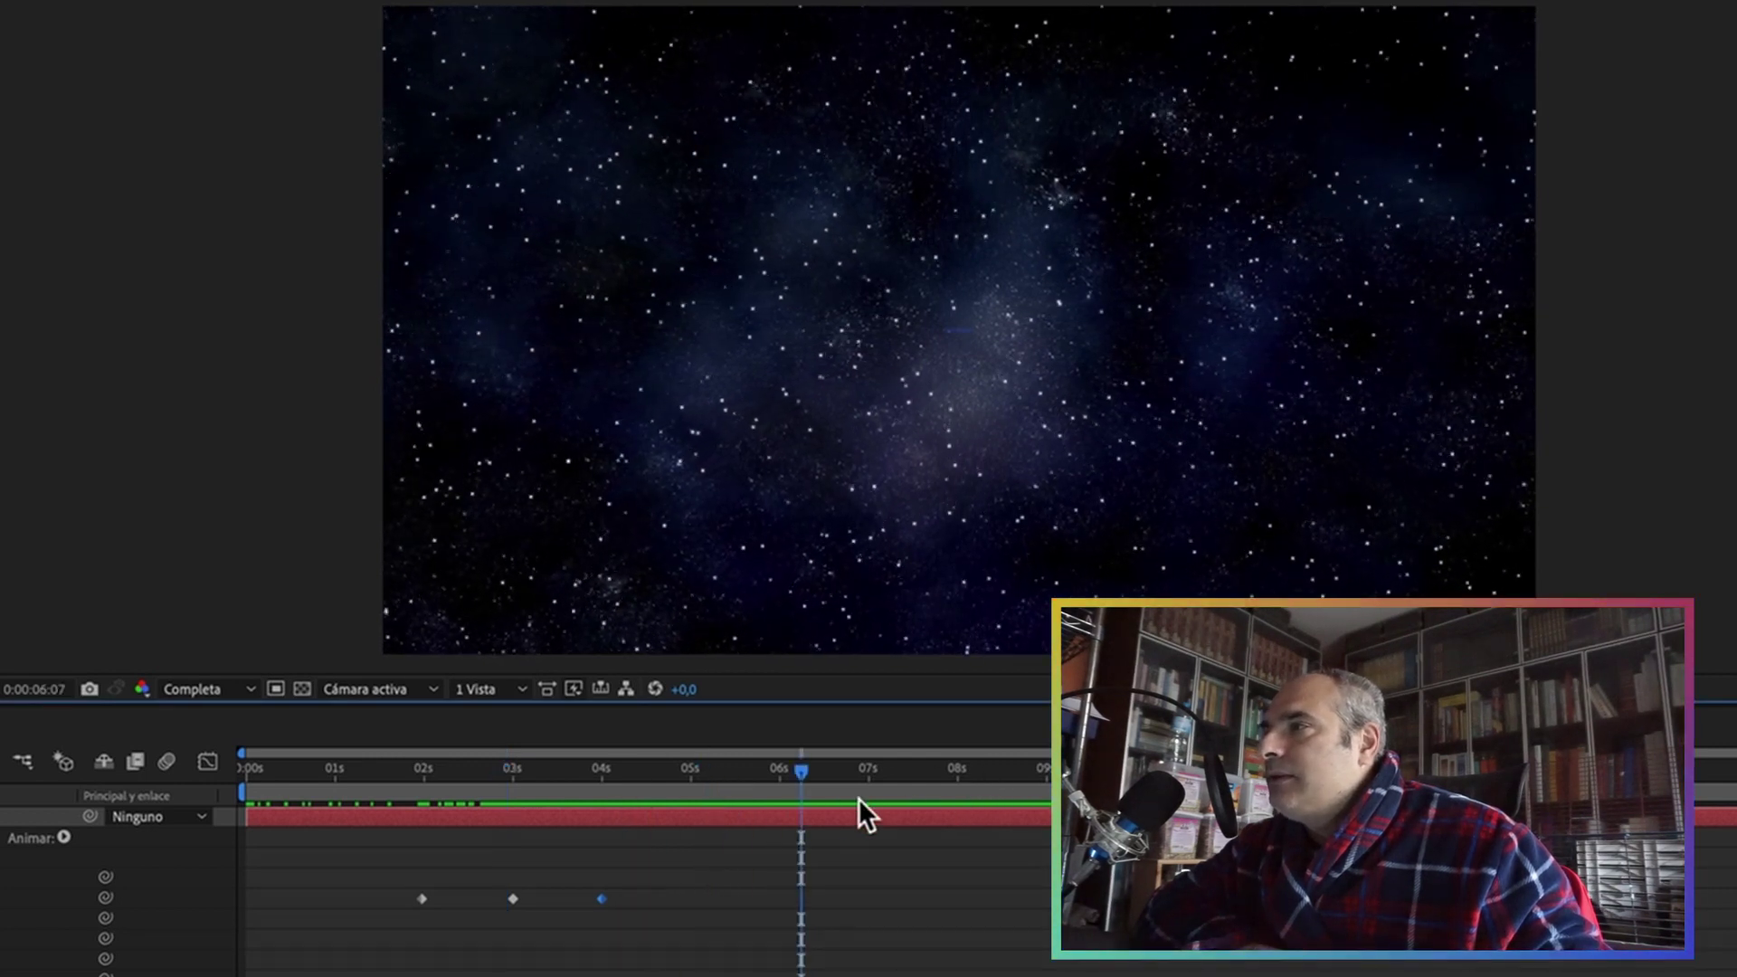
drag(801, 775, 484, 800)
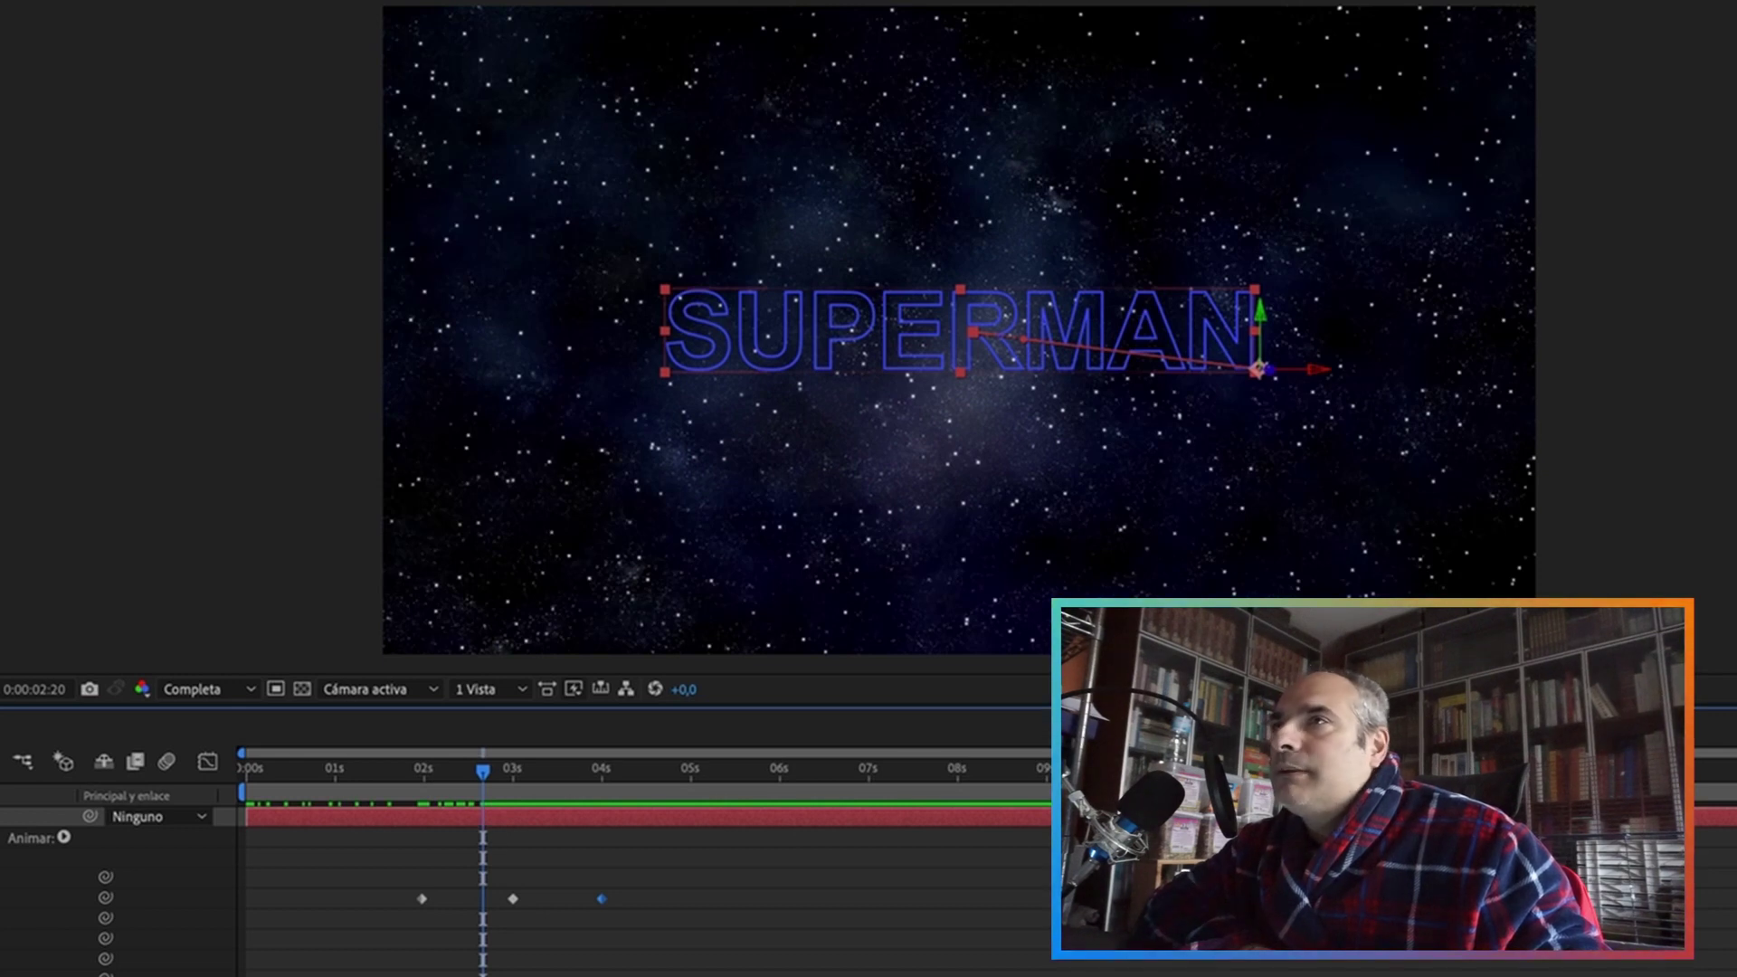
key(space)
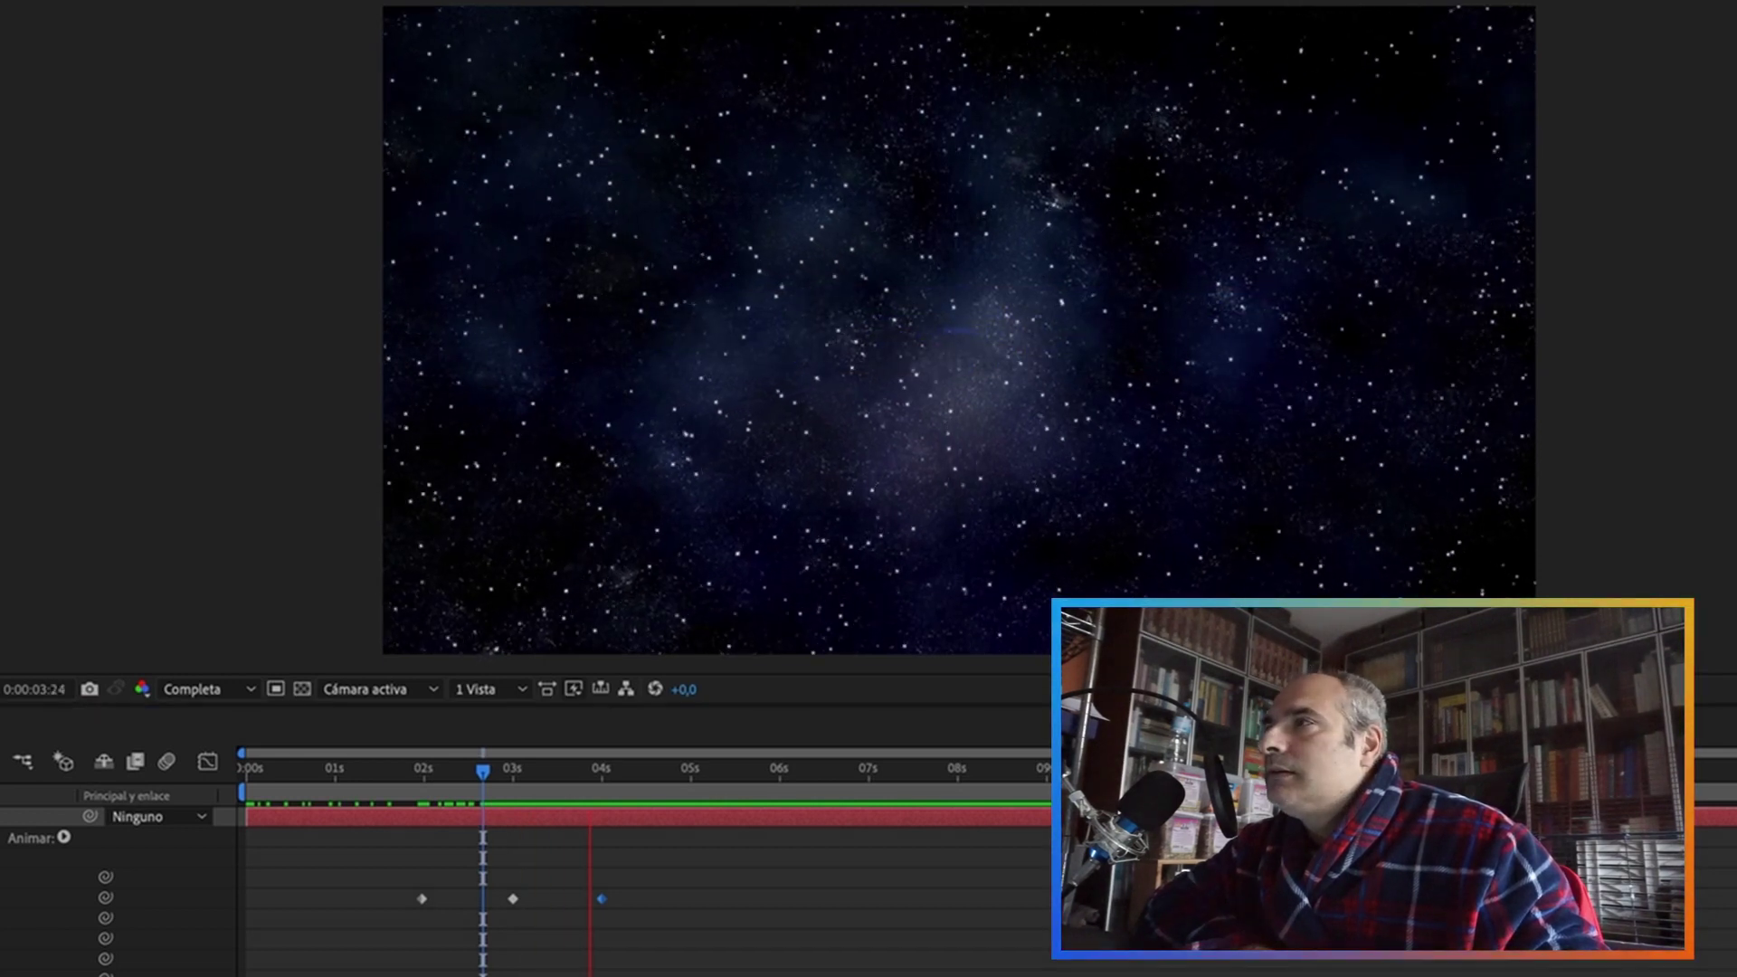
key(space)
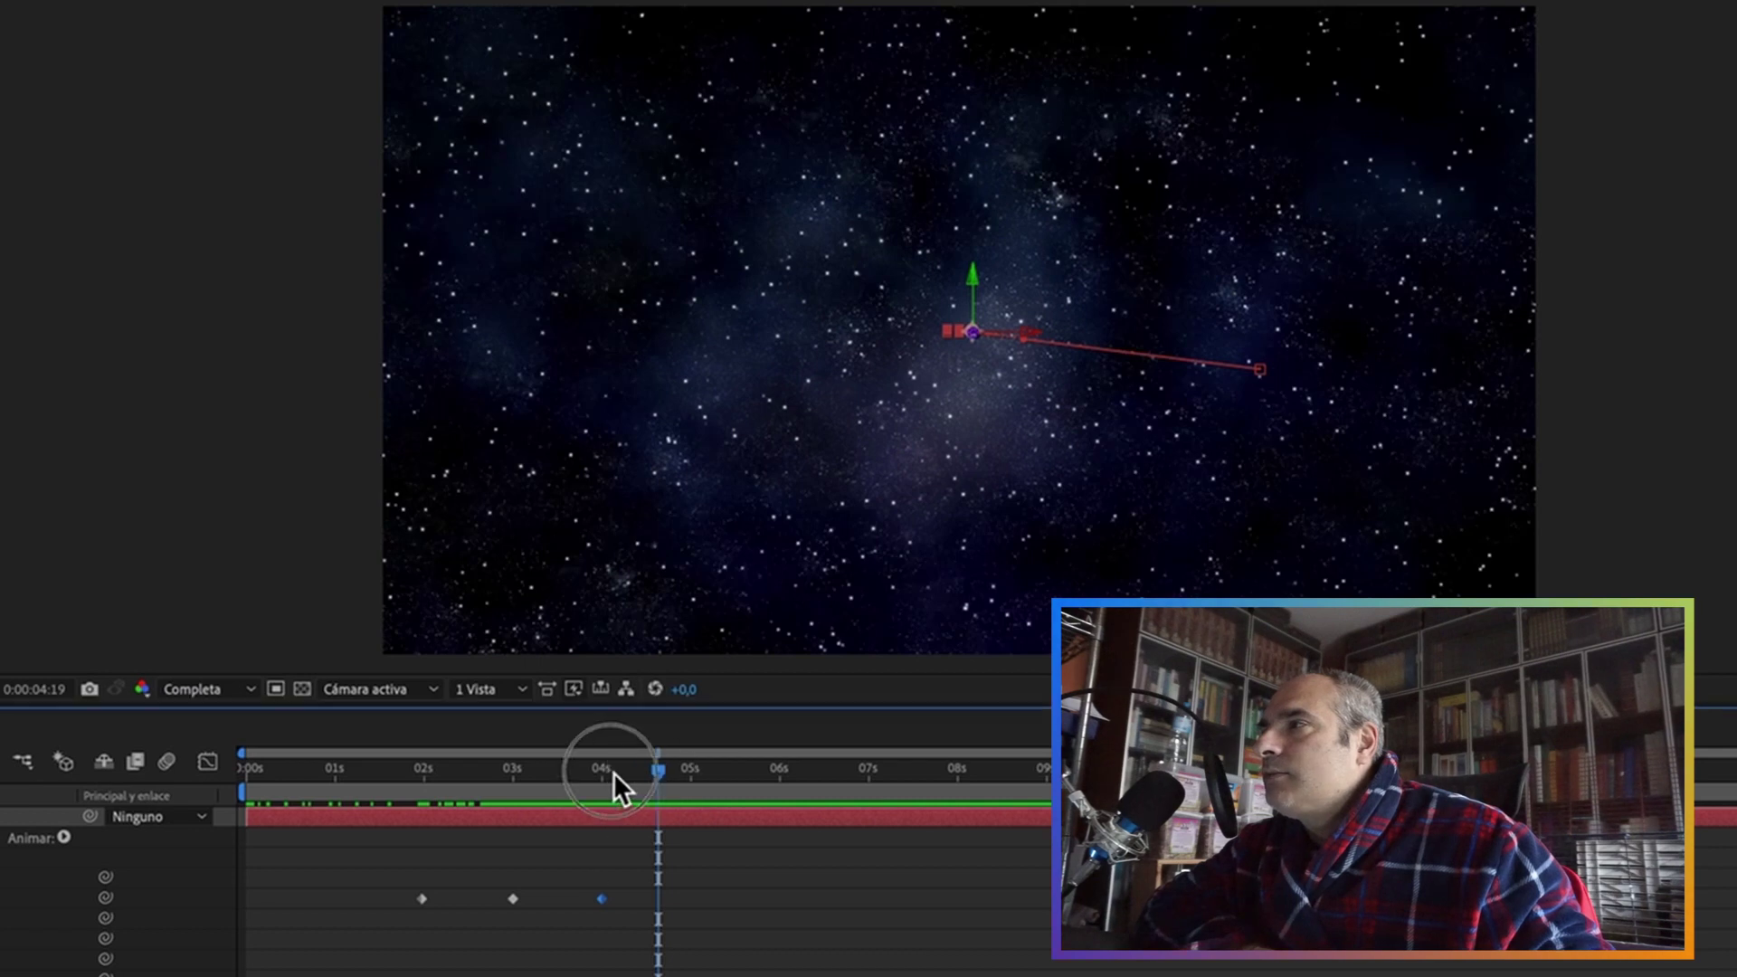
drag(671, 772, 389, 805)
key(space)
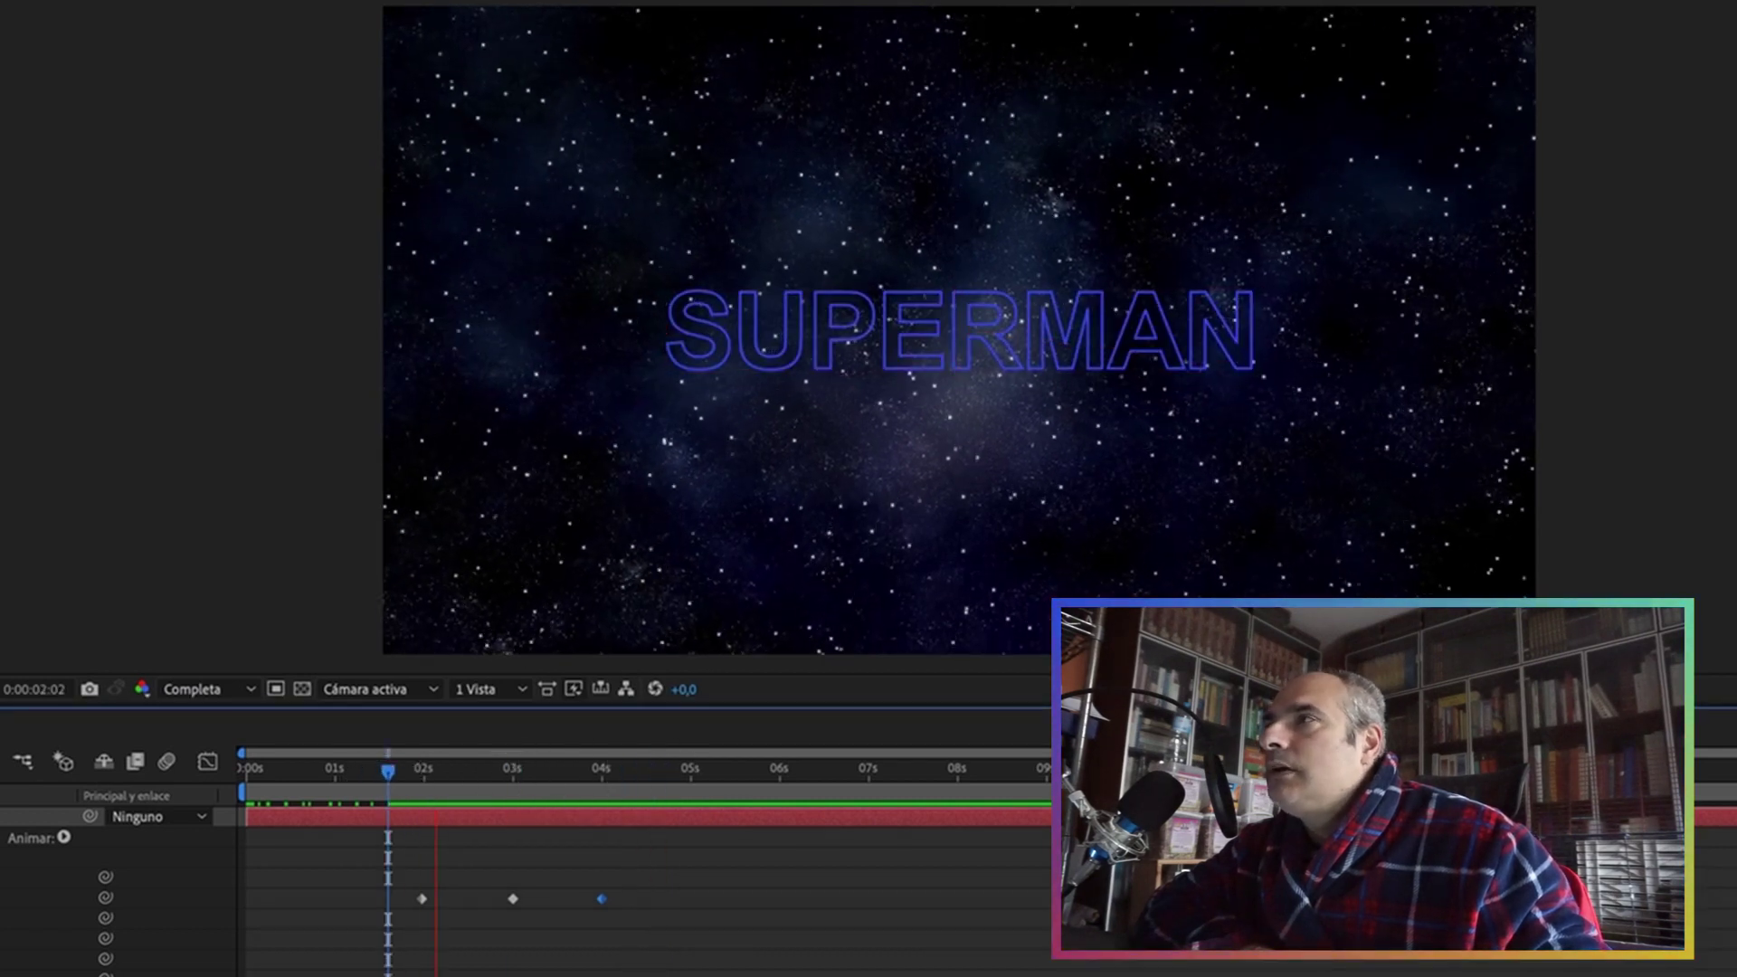
key(space)
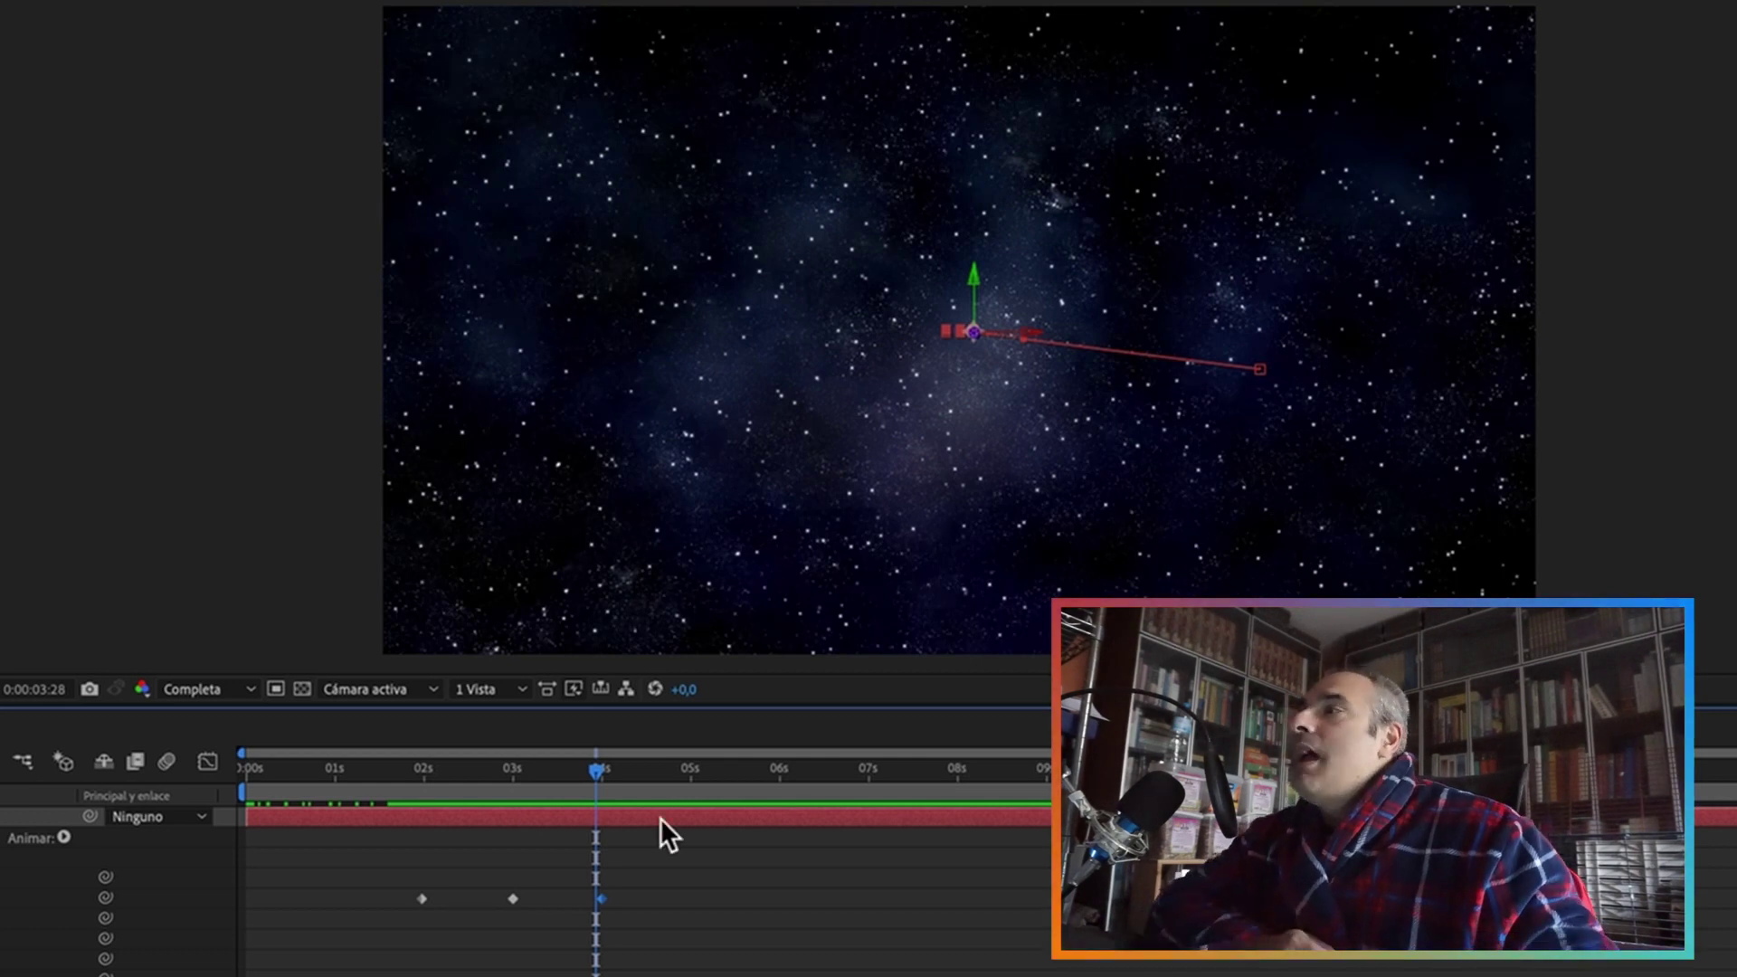
drag(594, 776, 249, 813)
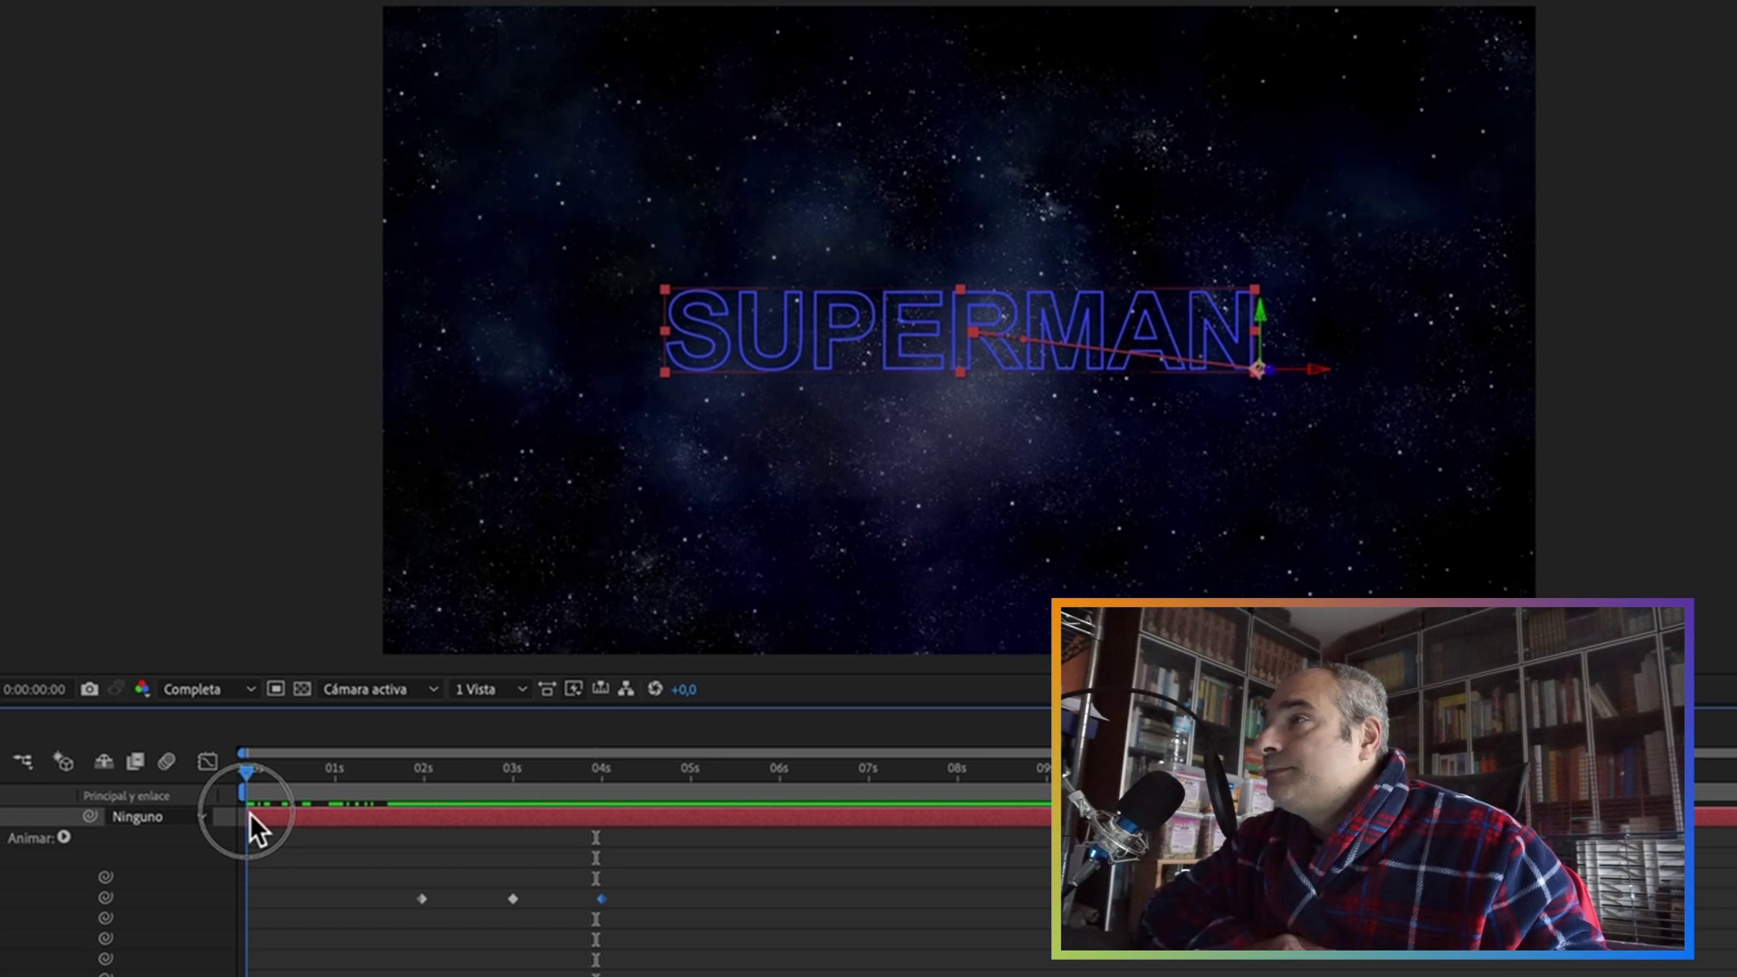
click(1153, 341)
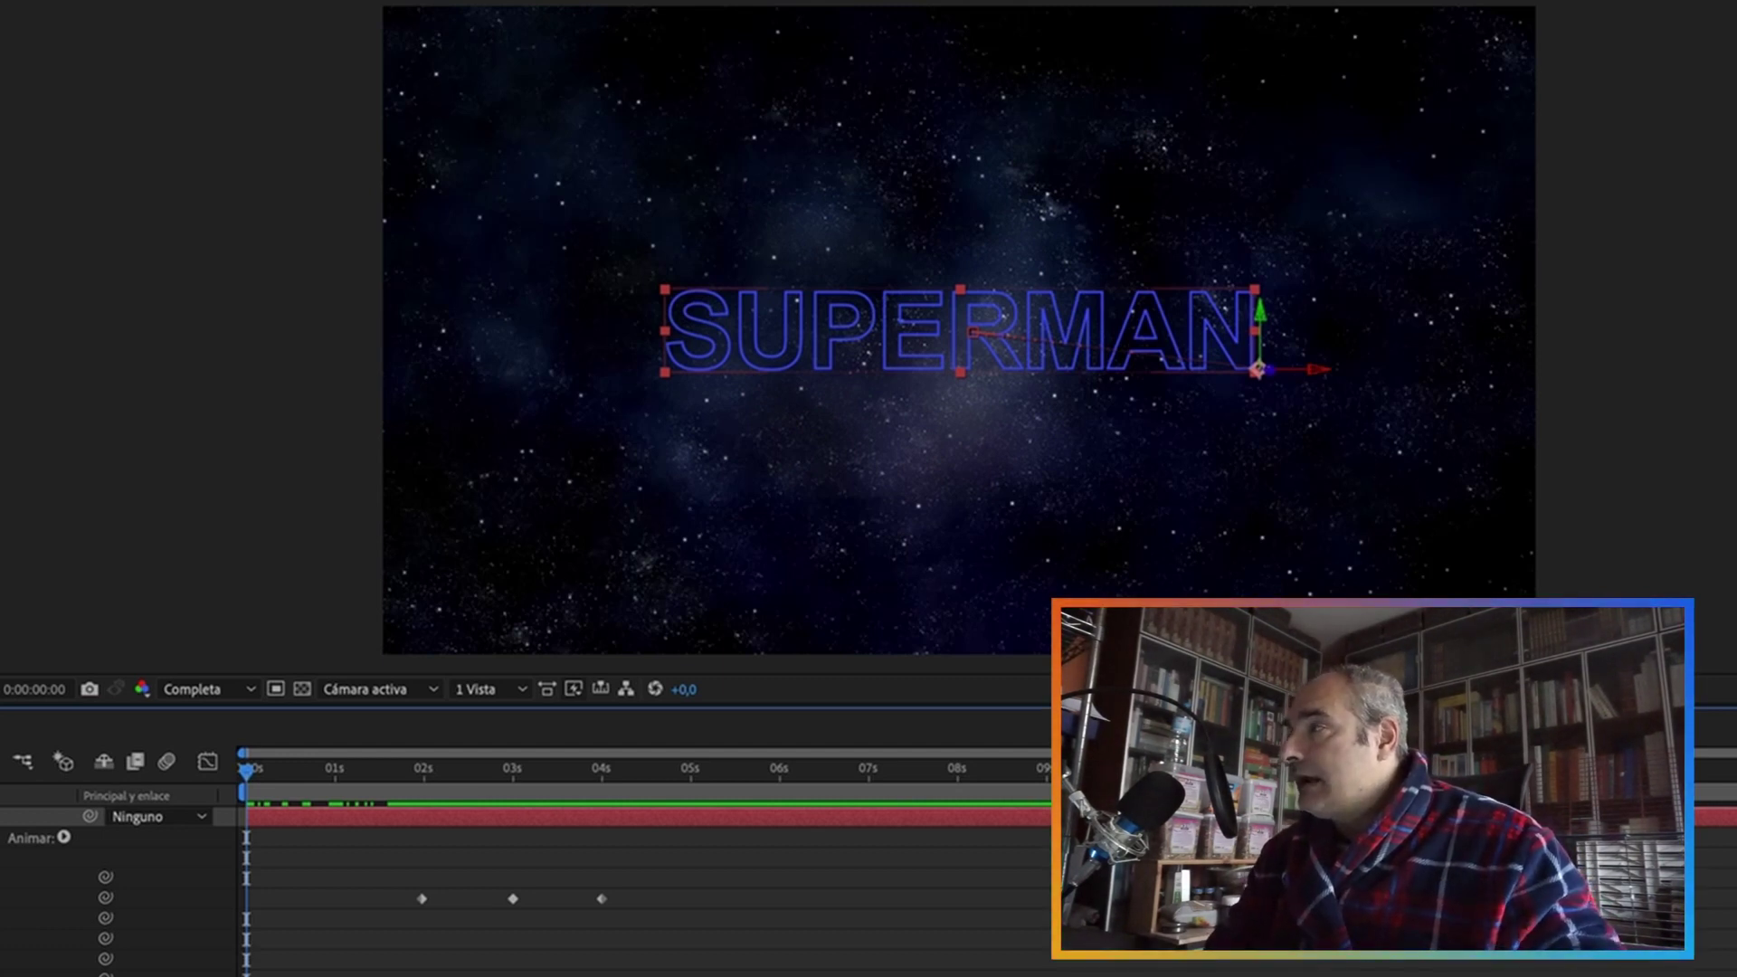
drag(248, 767, 423, 807)
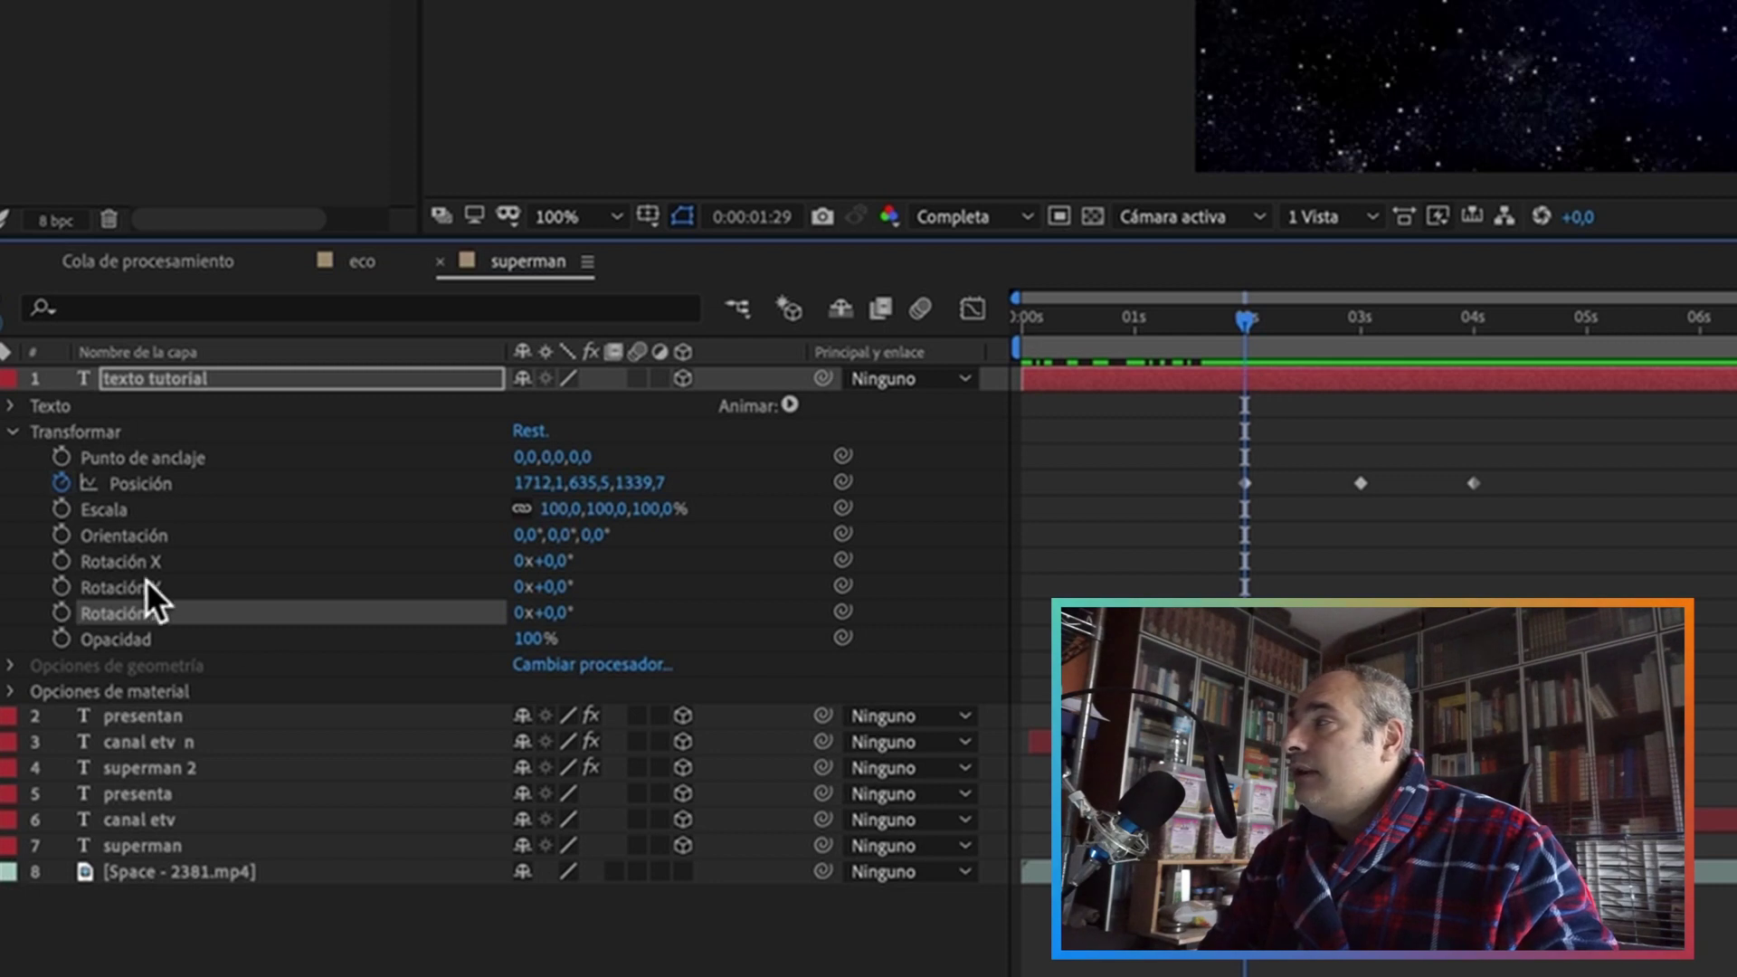
Step: Keyframe Y and Z Rotation, and change the Position Z value to -1 at about 1.1 s
click(69, 588)
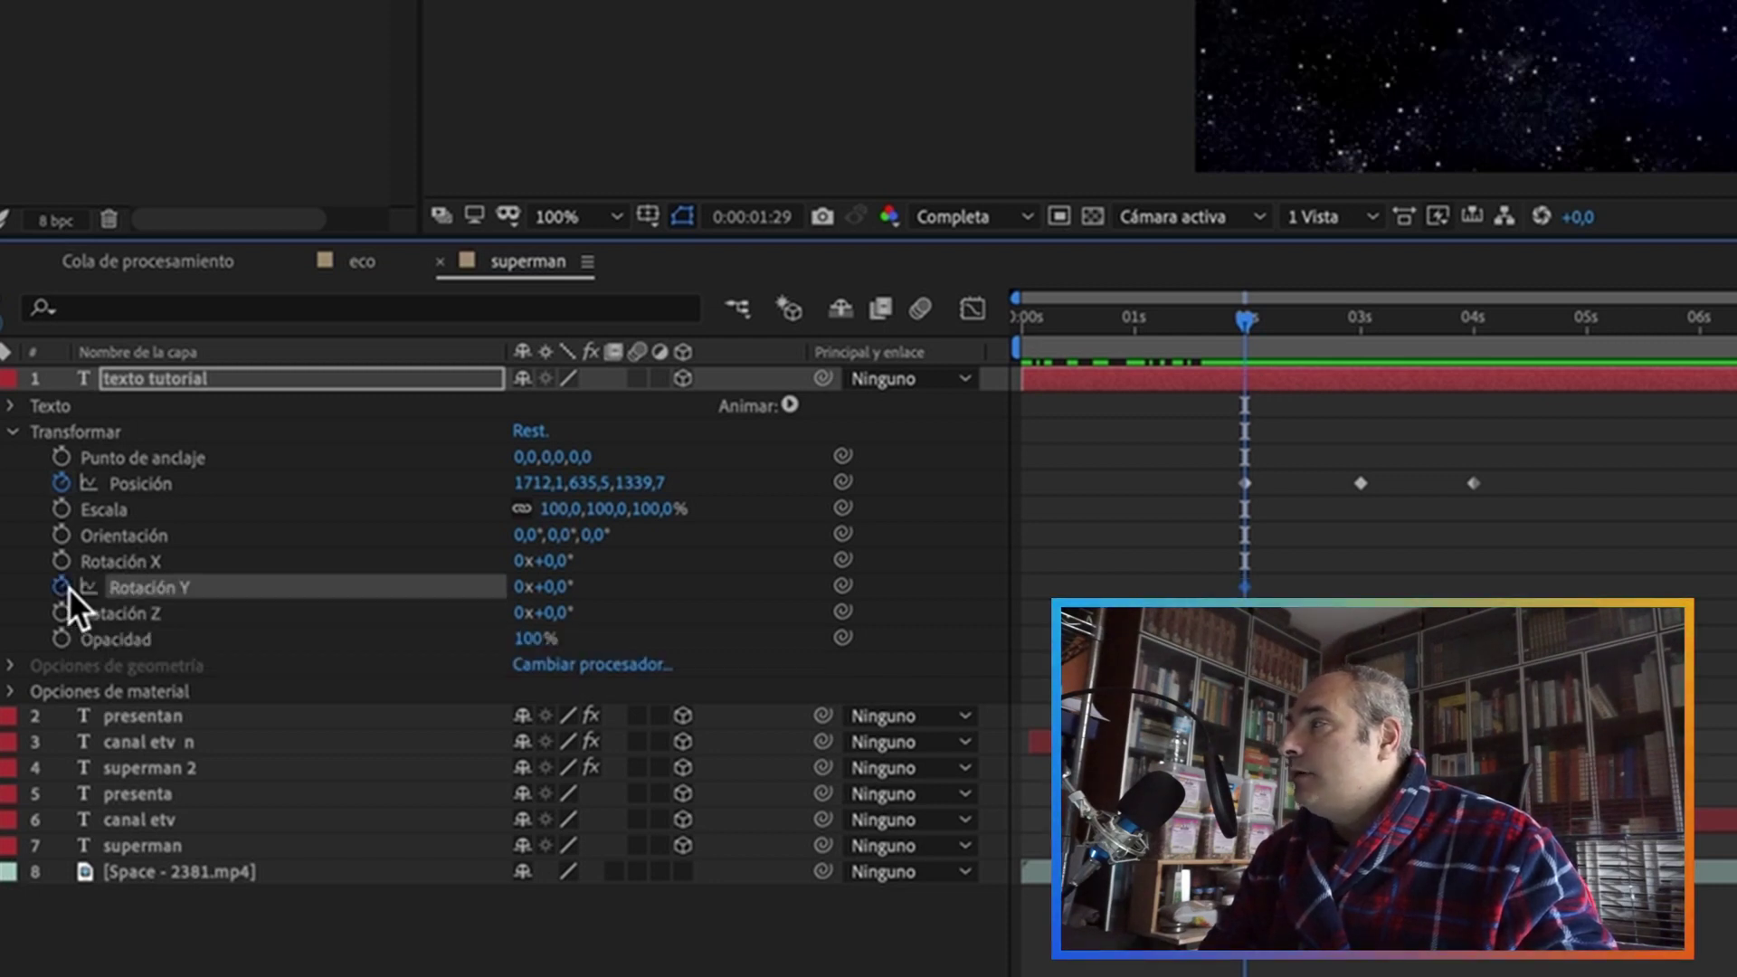
click(69, 613)
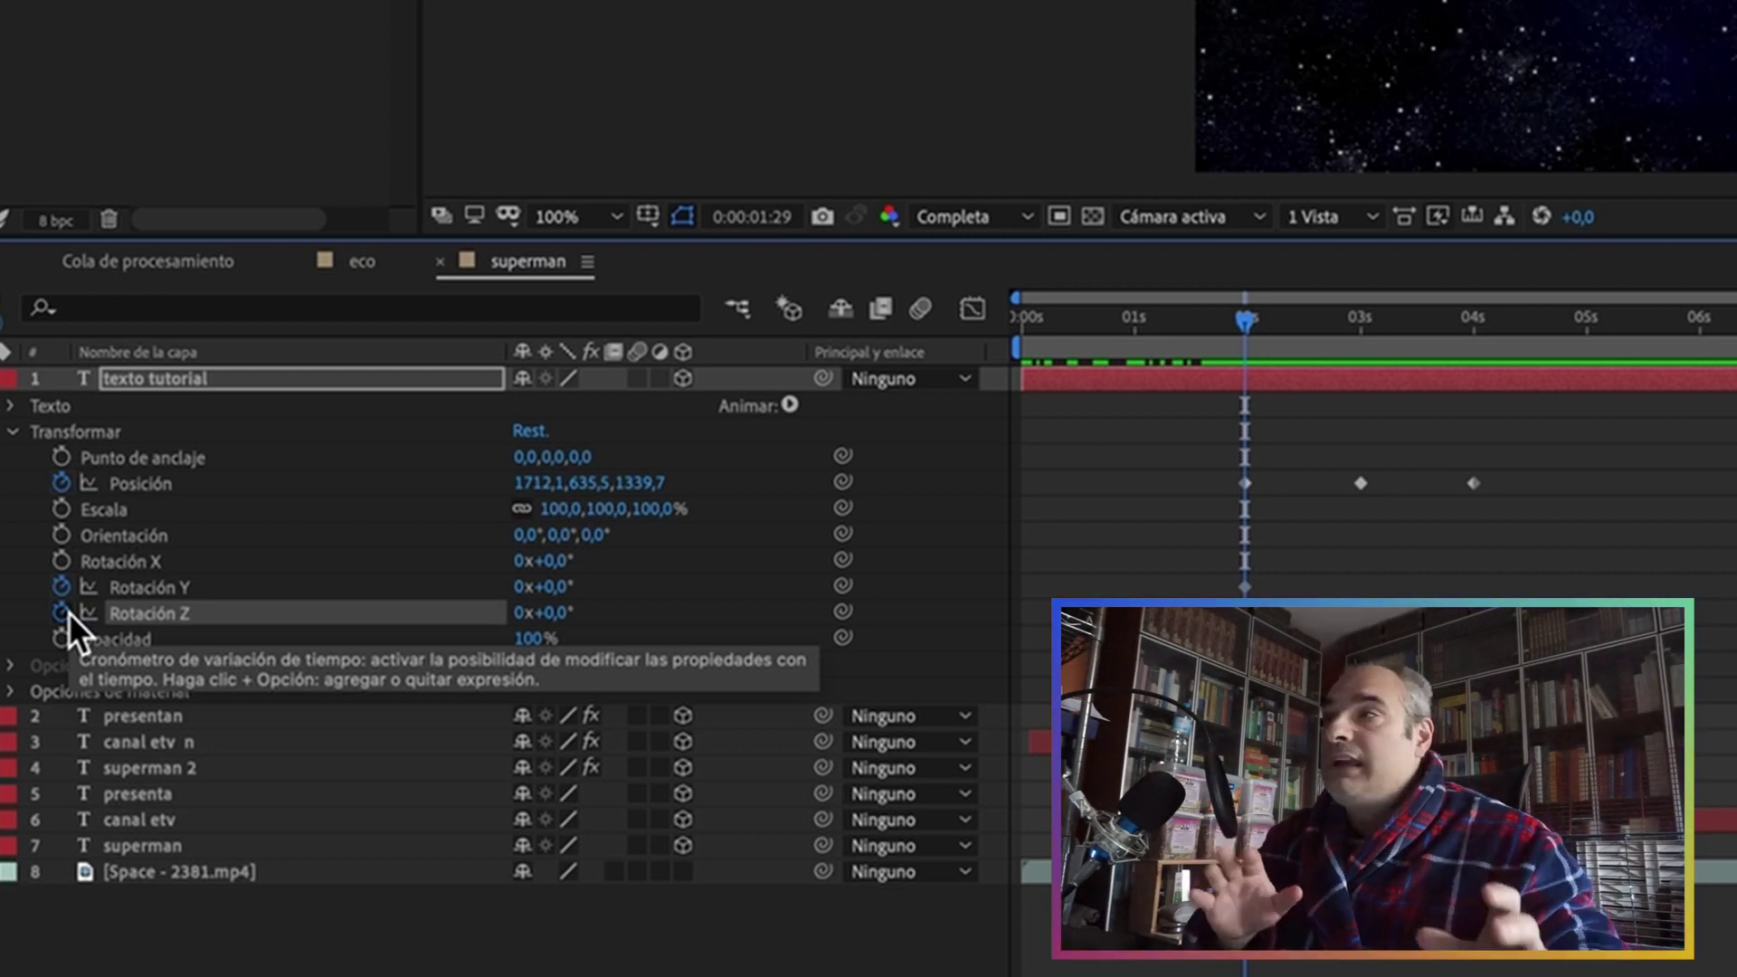
drag(1246, 322, 1006, 349)
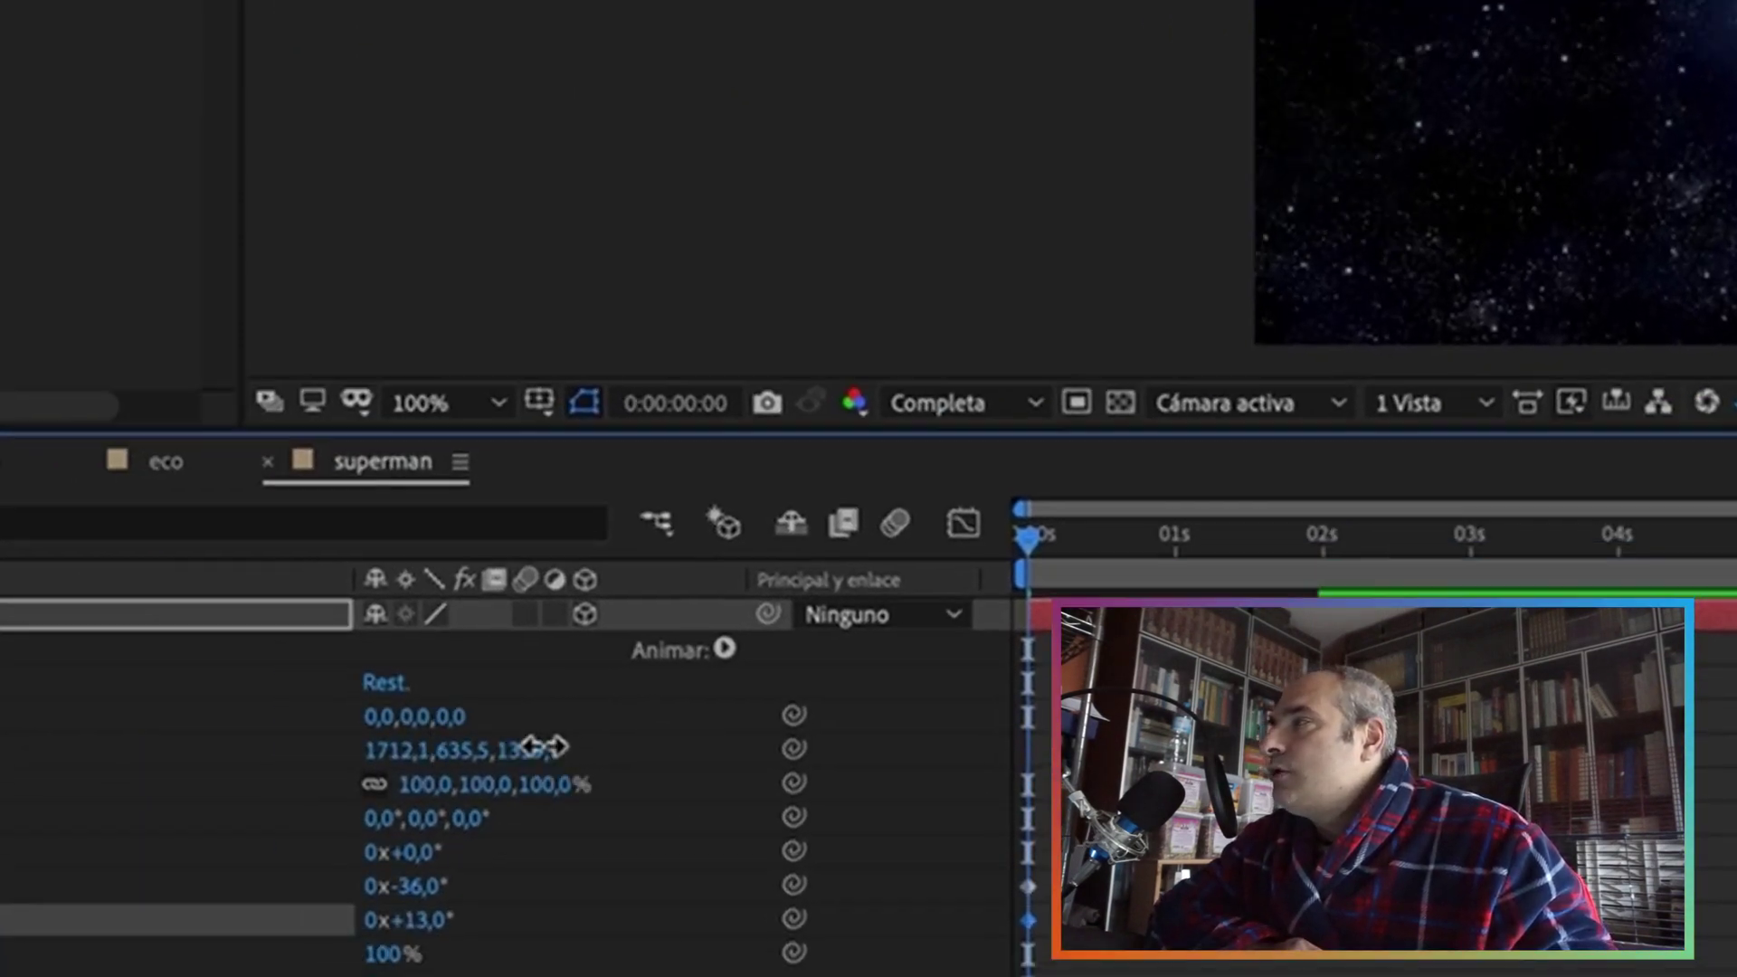
click(554, 751)
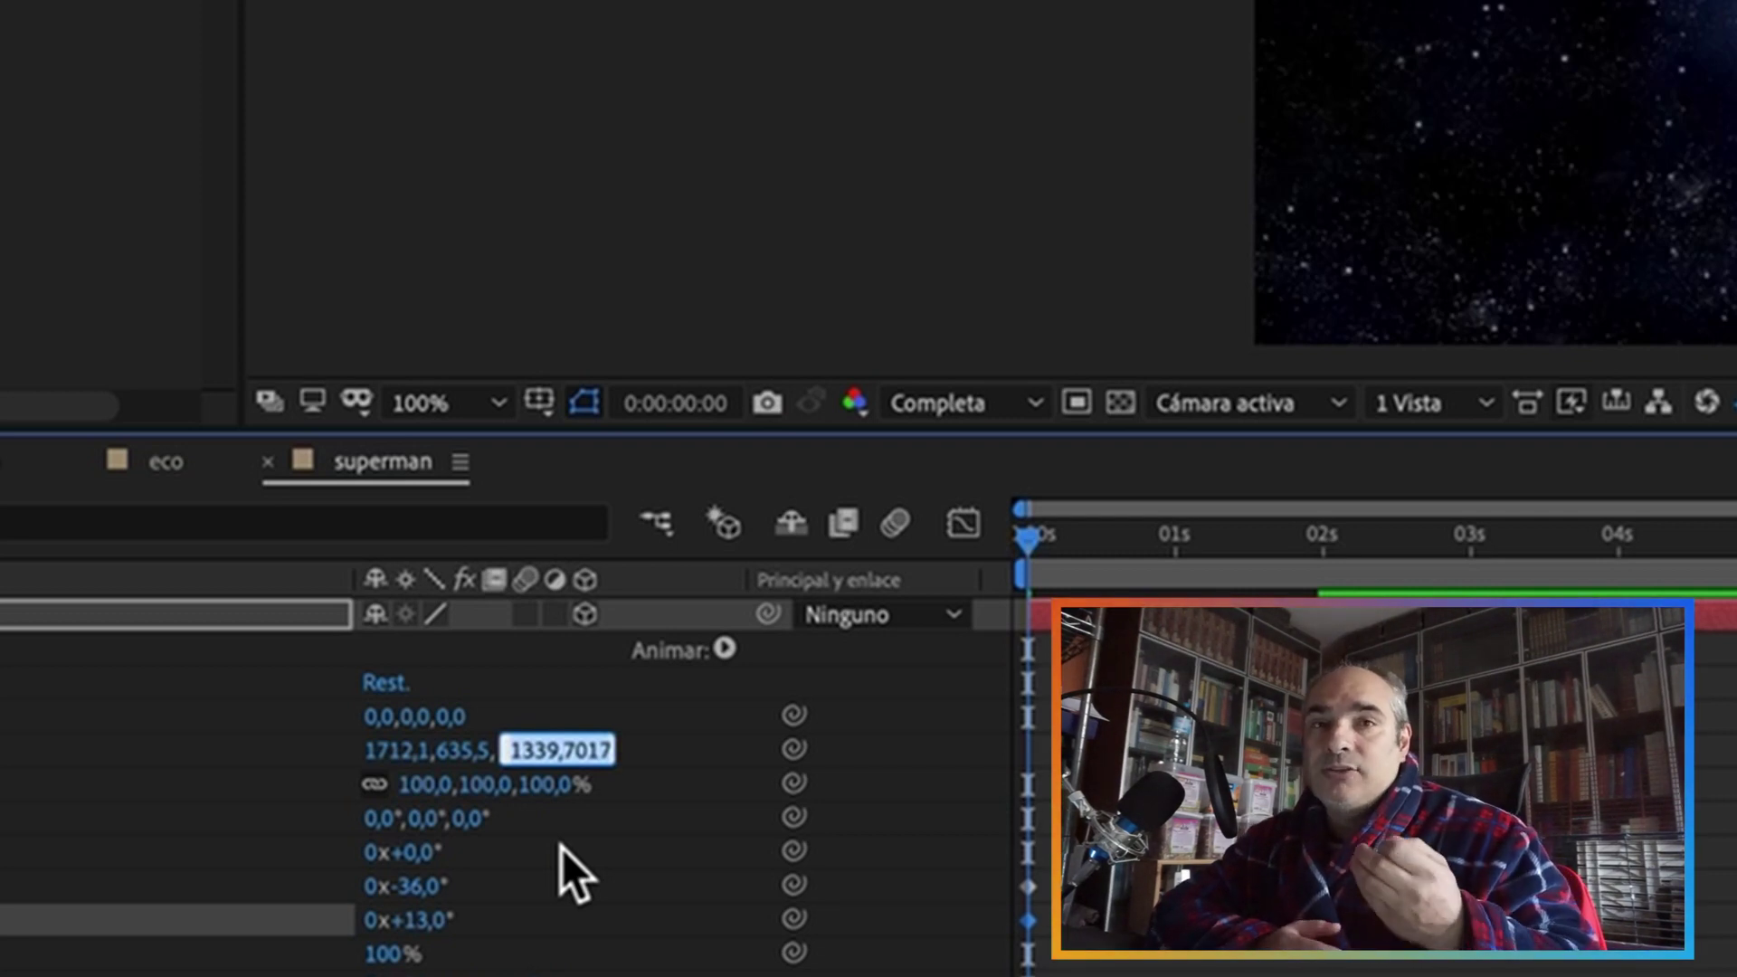
key(BackSpace)
text(-1)
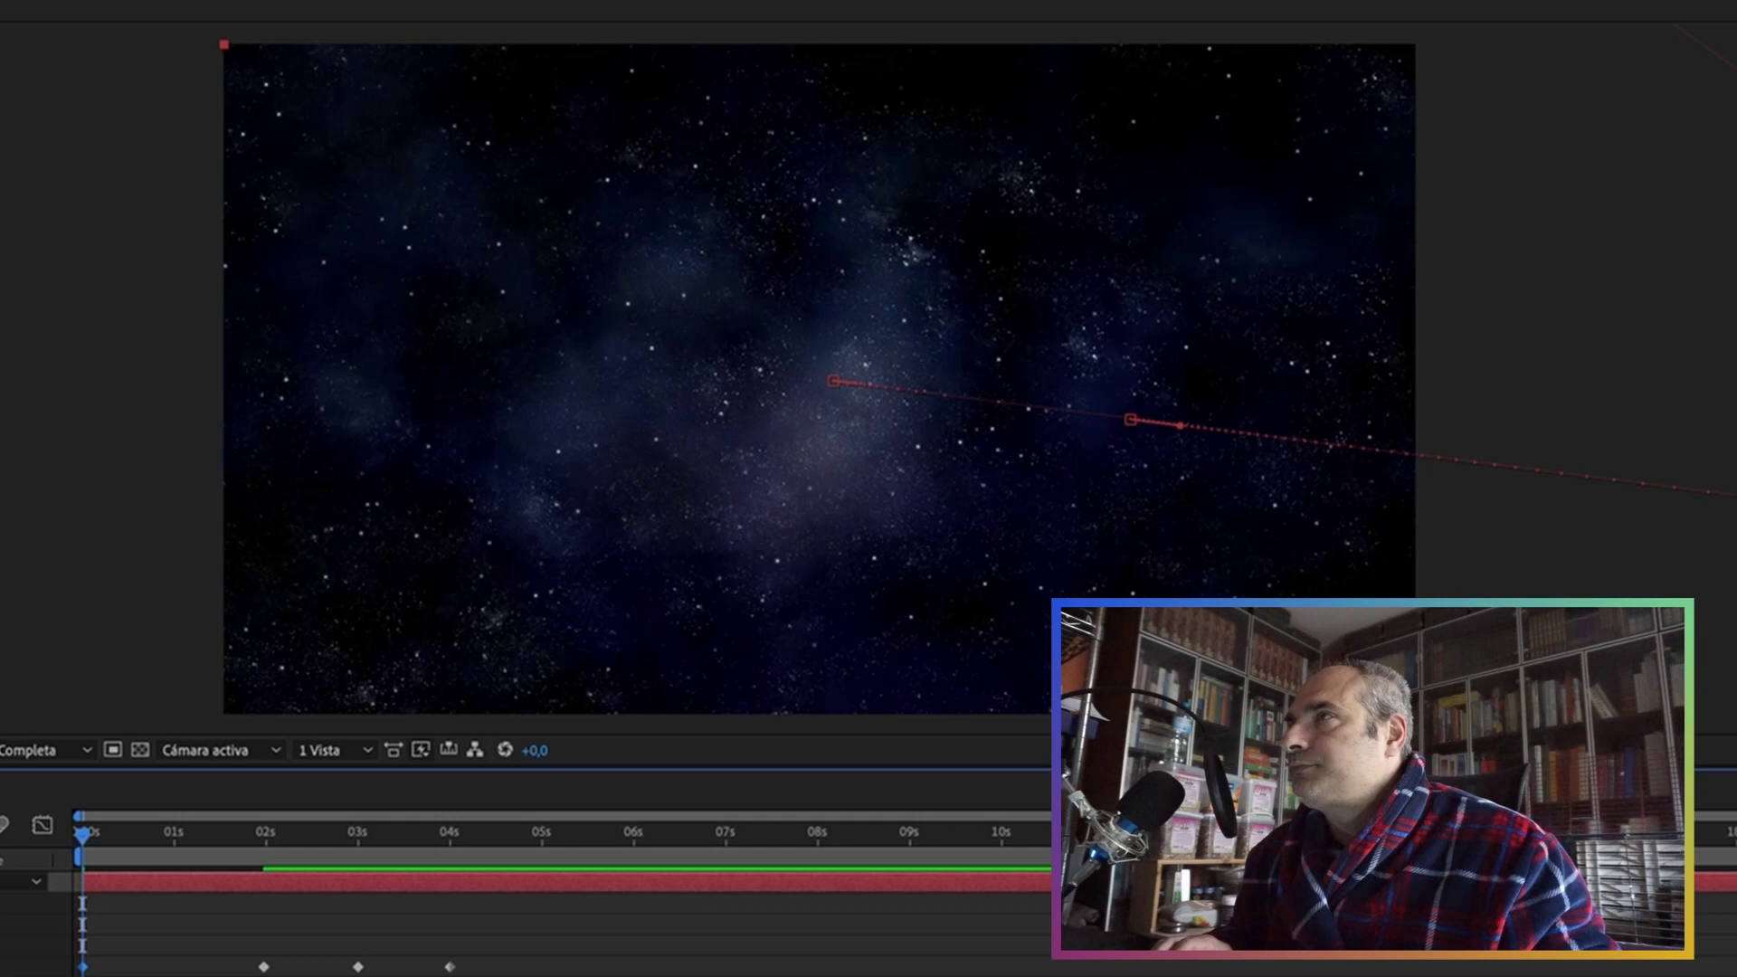
Step: Preview the tilted fly-in animation and collapse the layer's properties
key(space)
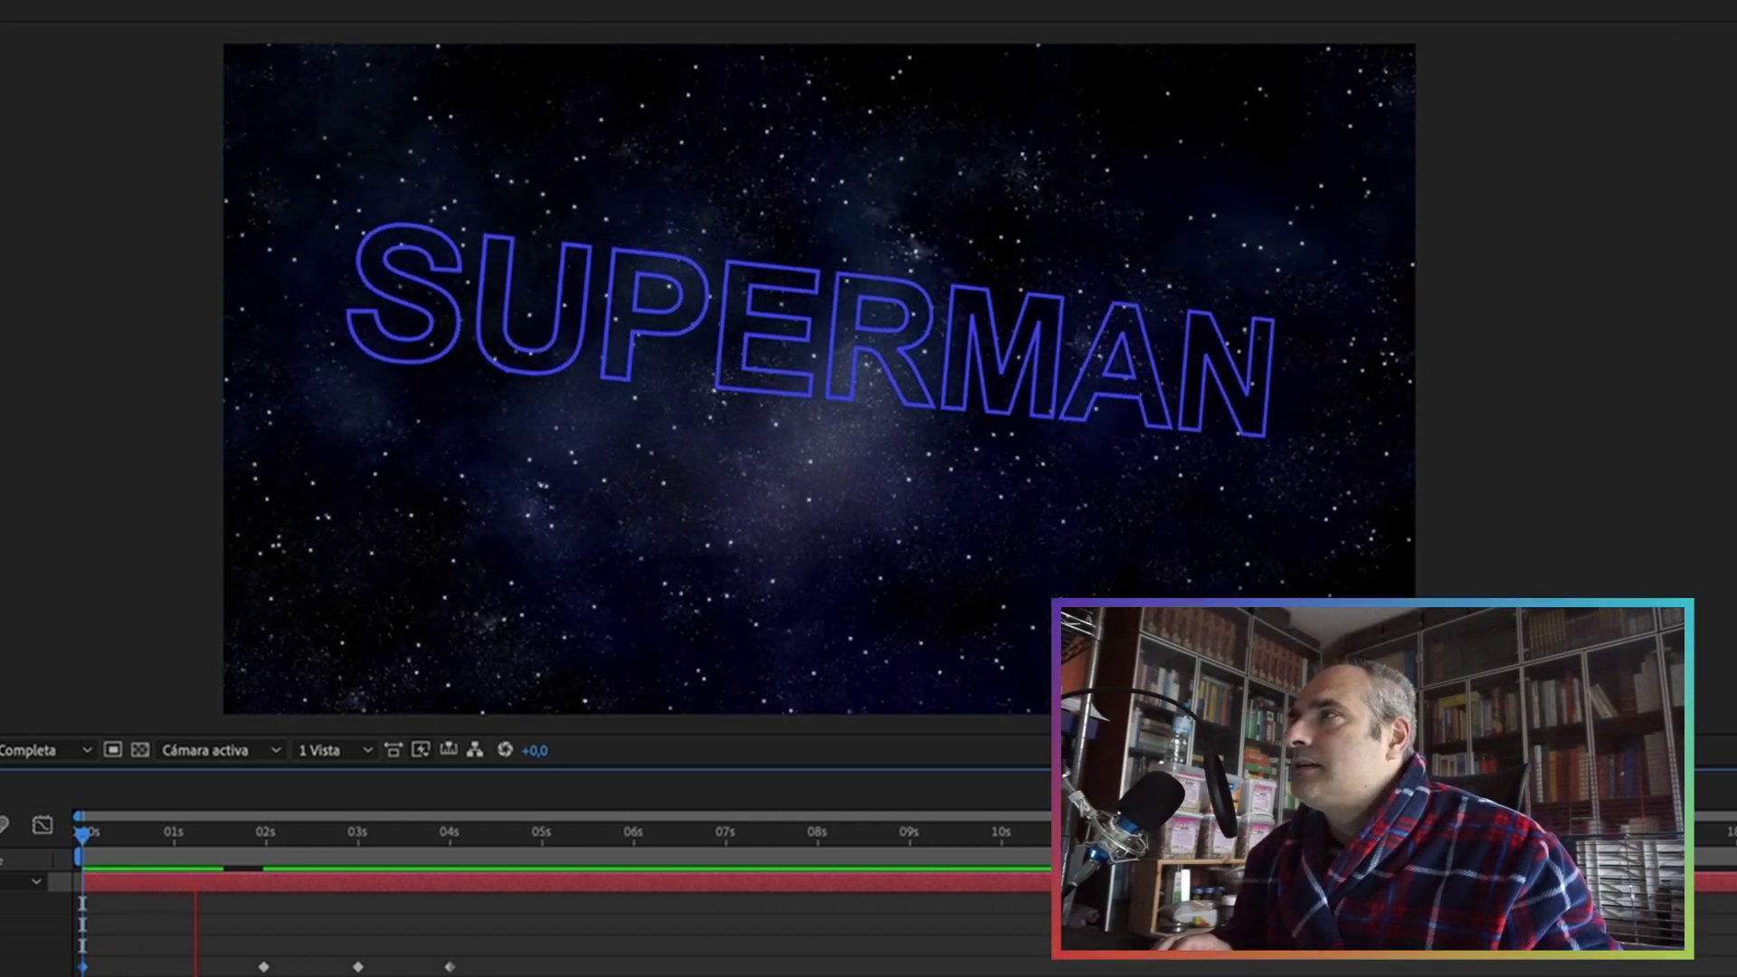
key(space)
key(space)
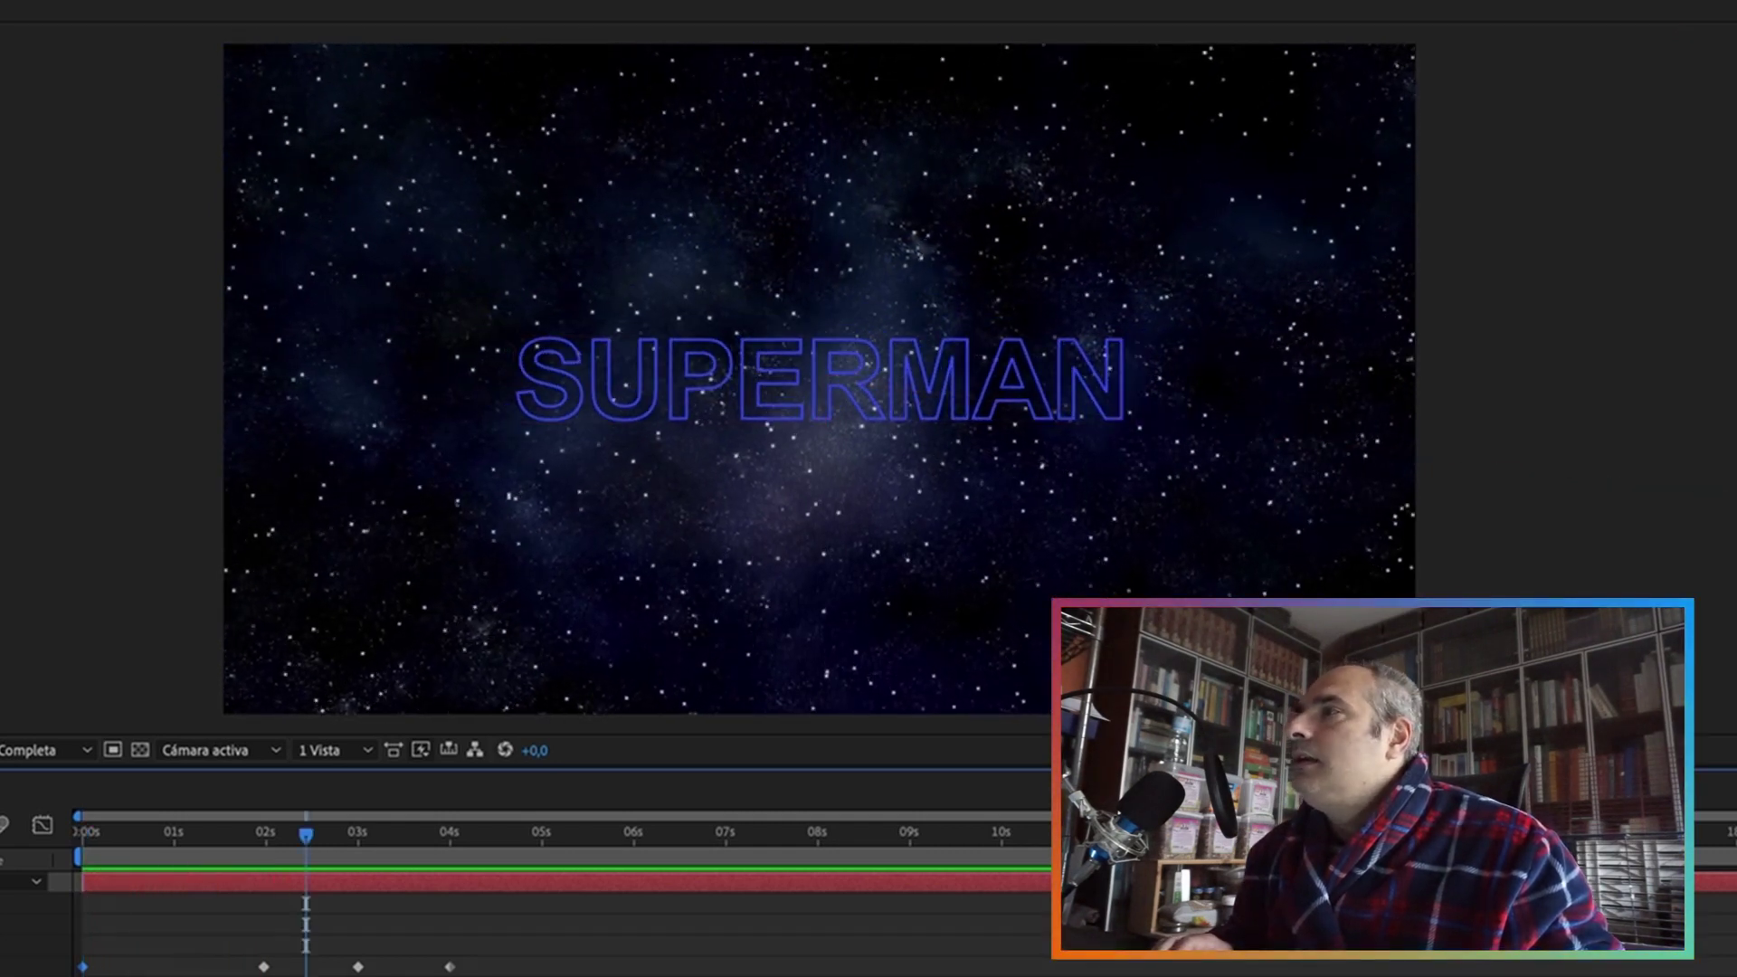
key(space)
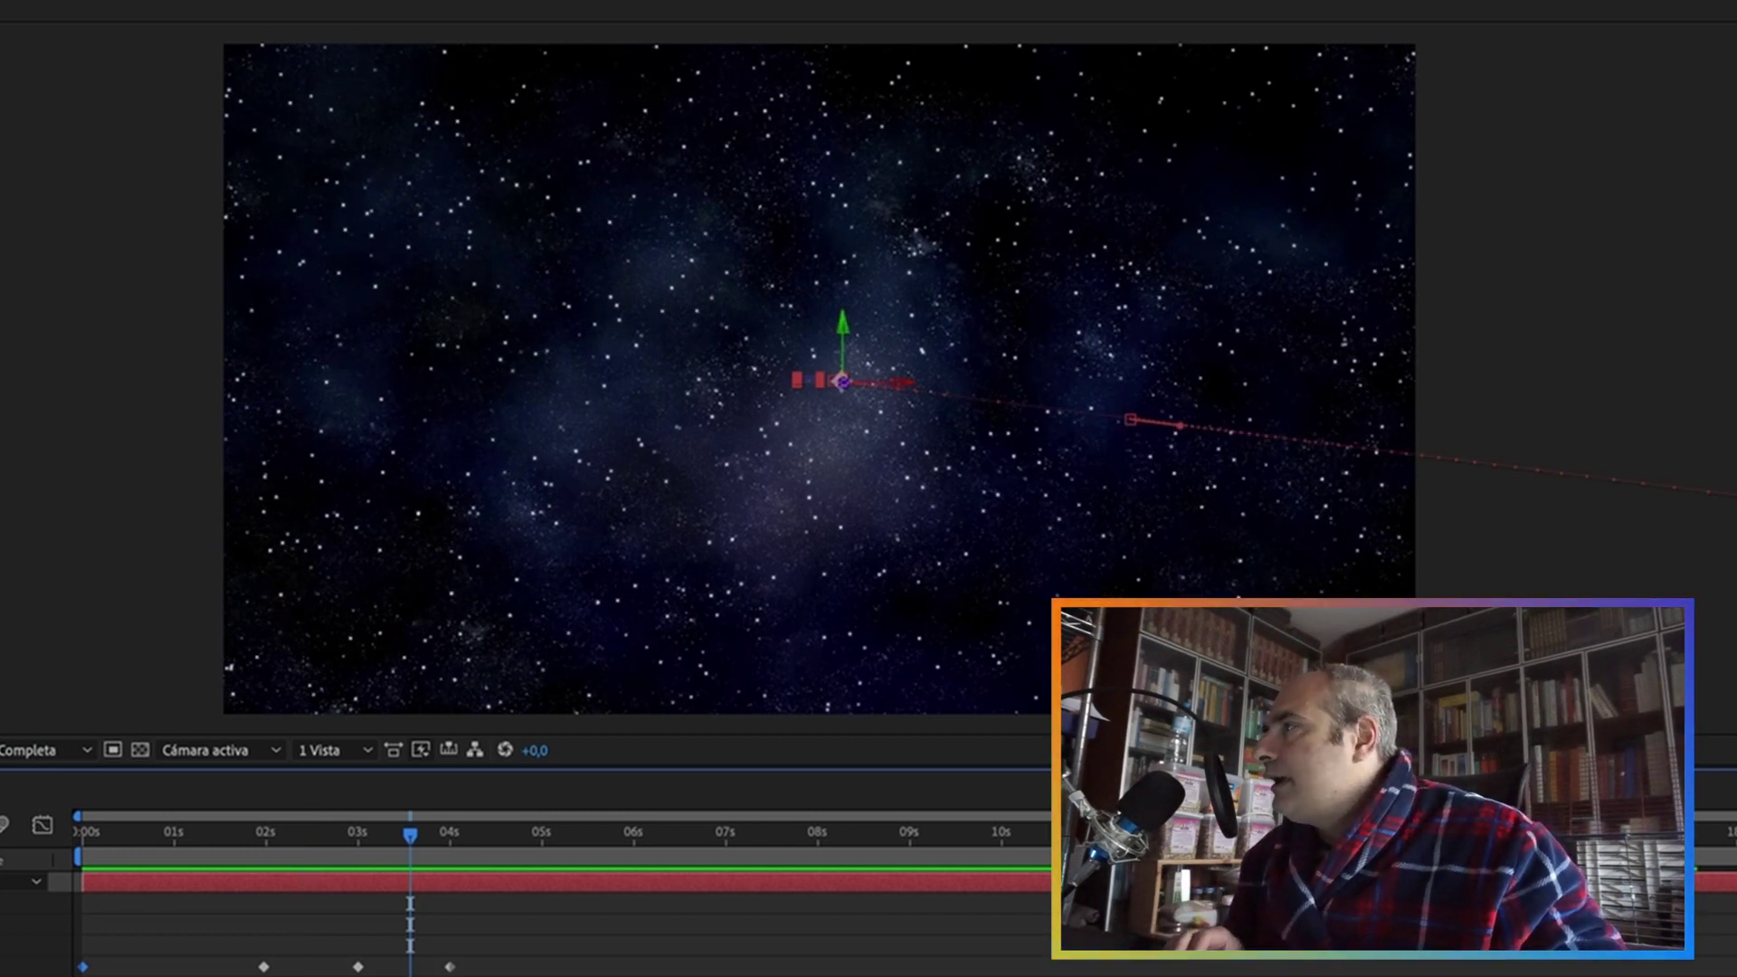
click(67, 560)
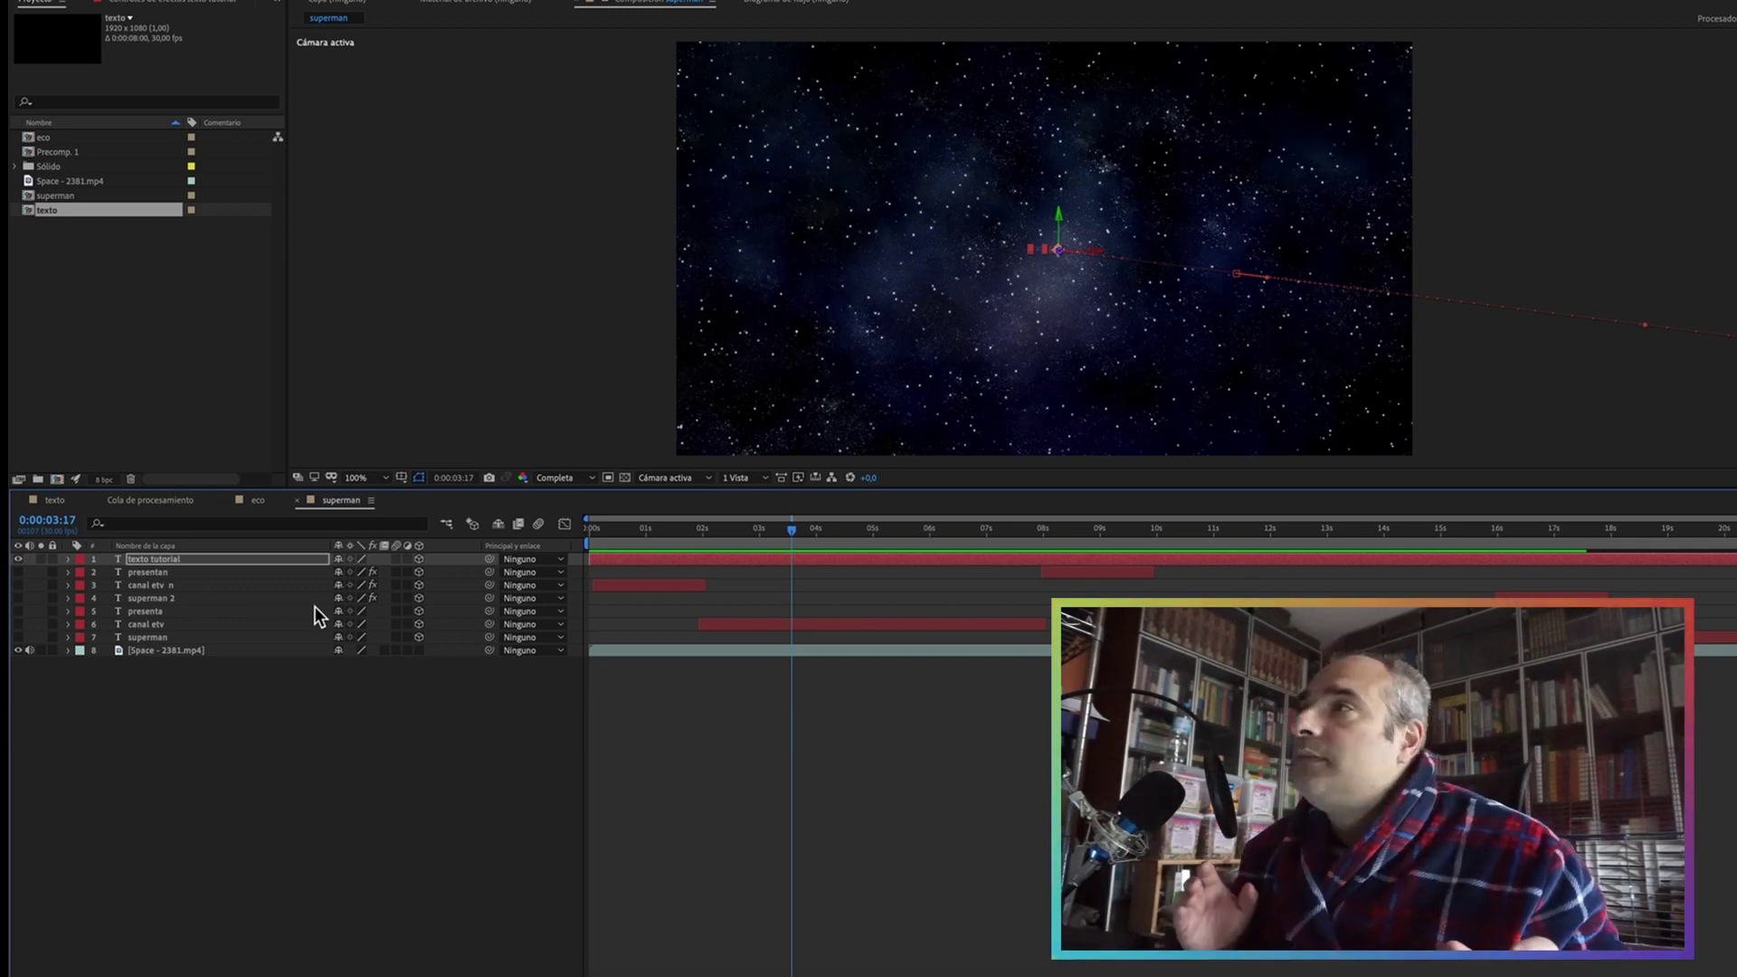
Step: Duplicate texto tutorial, rename the copy 'trazos tutorial', and rewind to the first frame
click(218, 558)
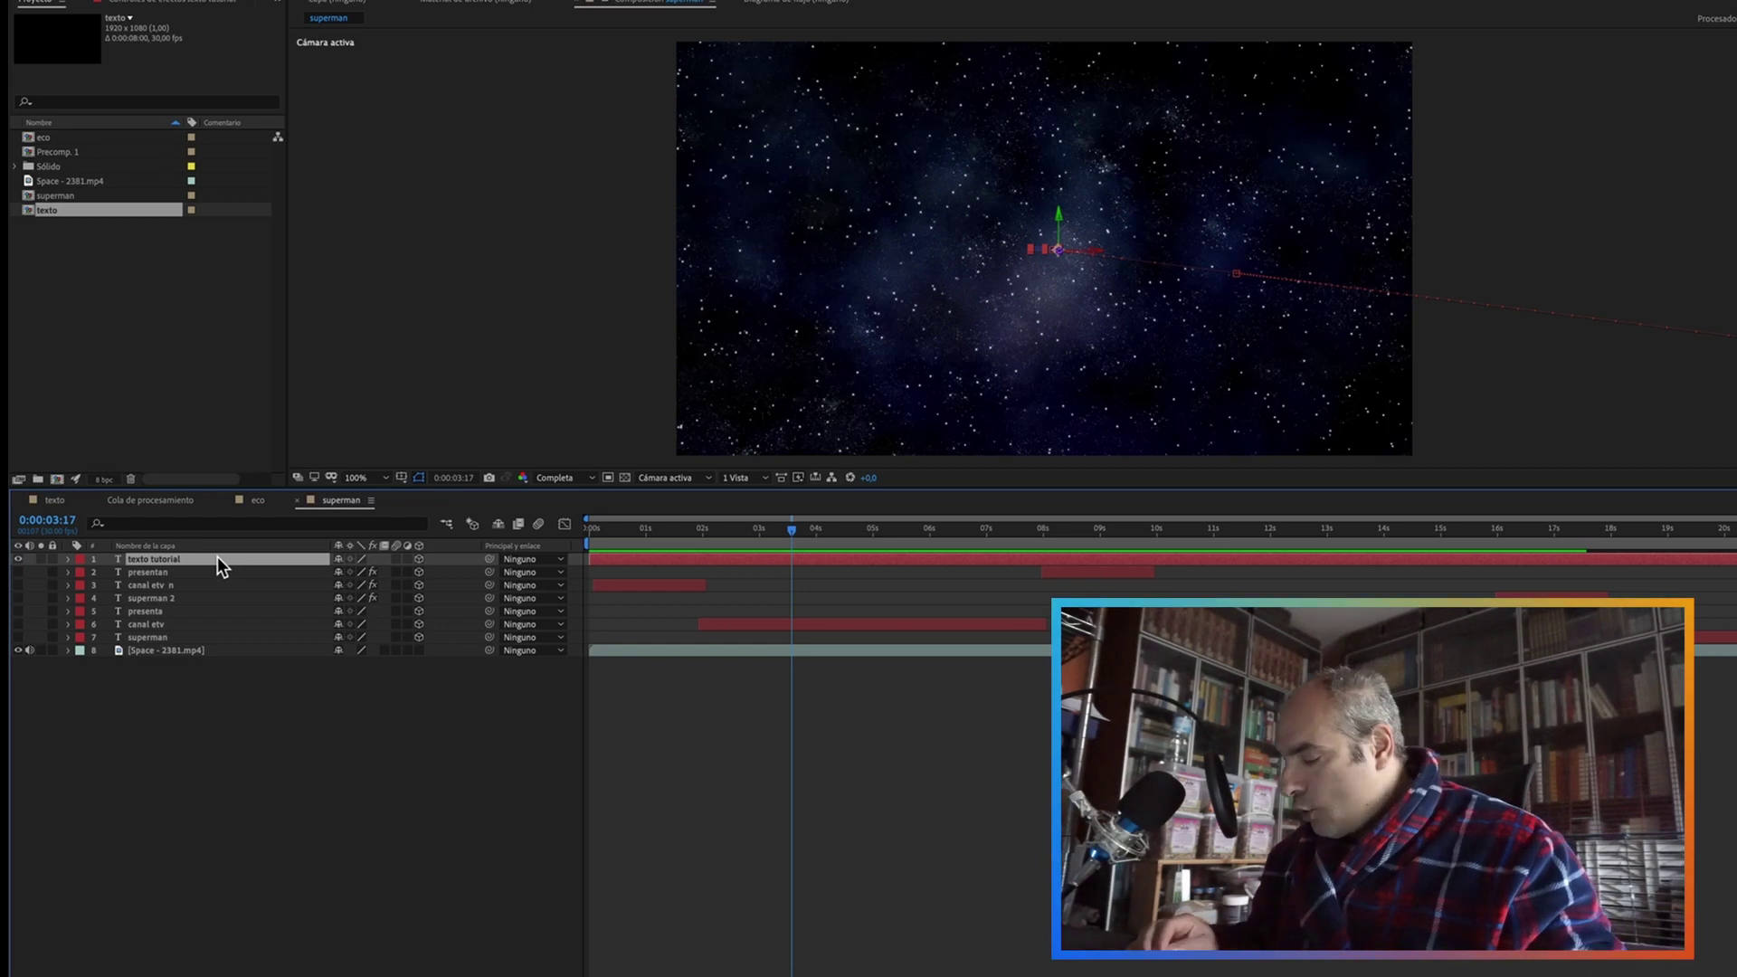
key(ctrl+d)
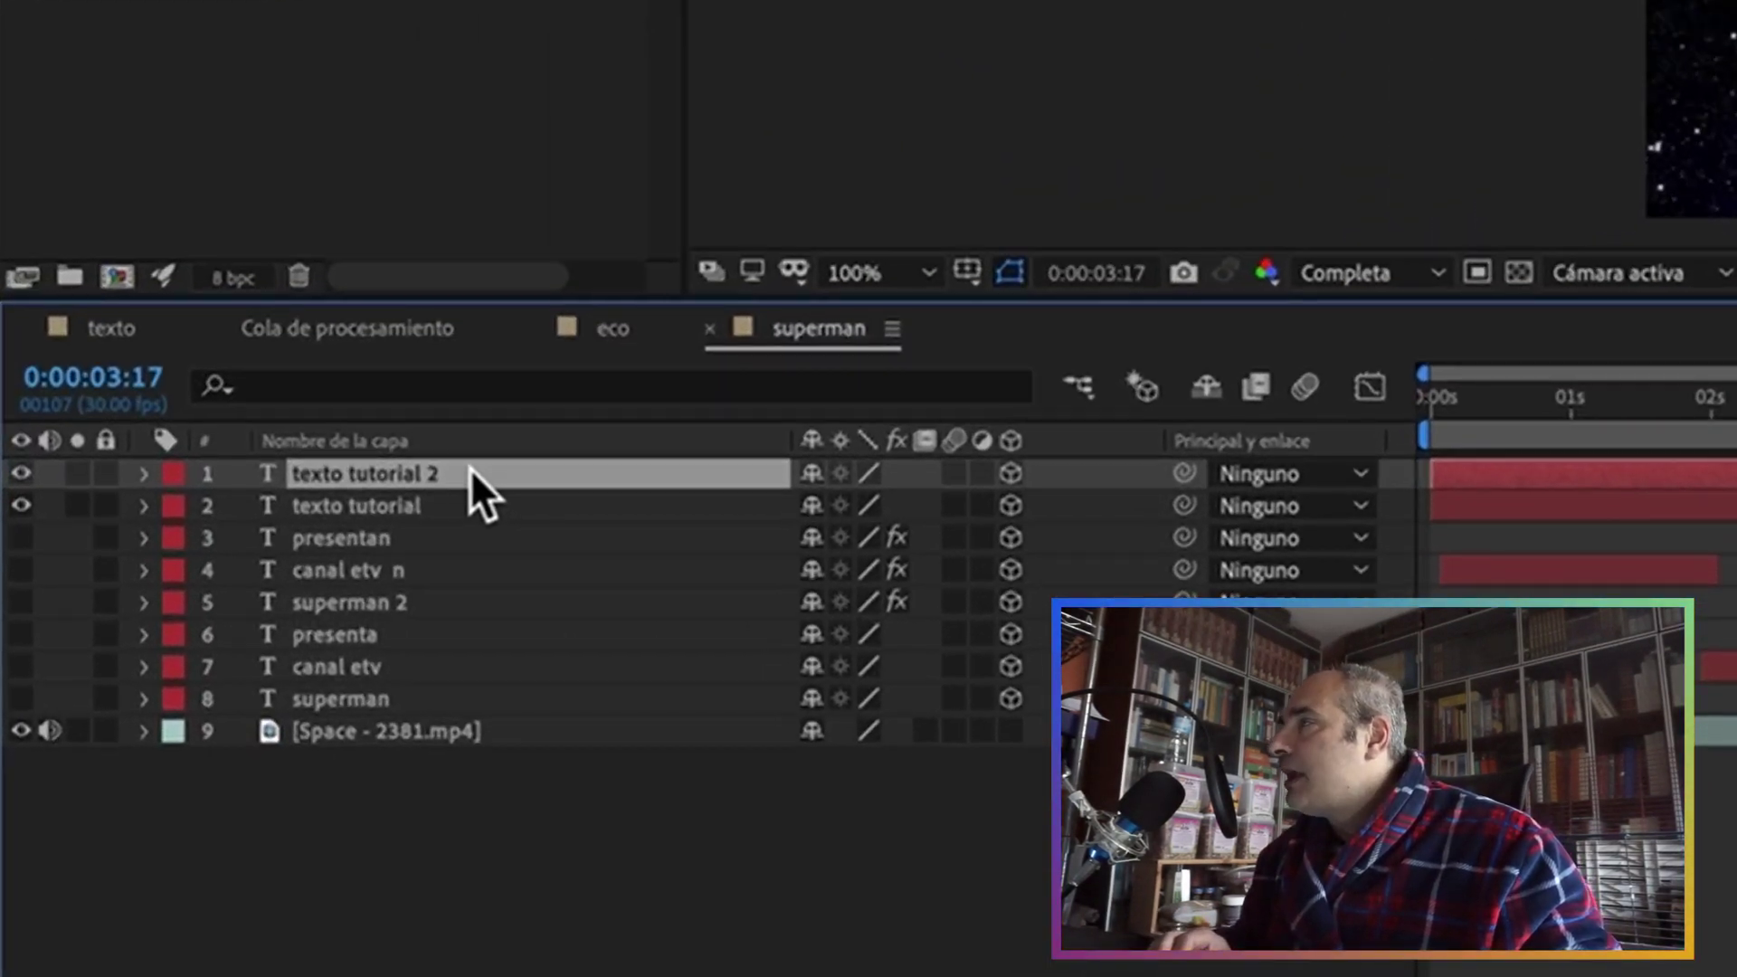
key(Return)
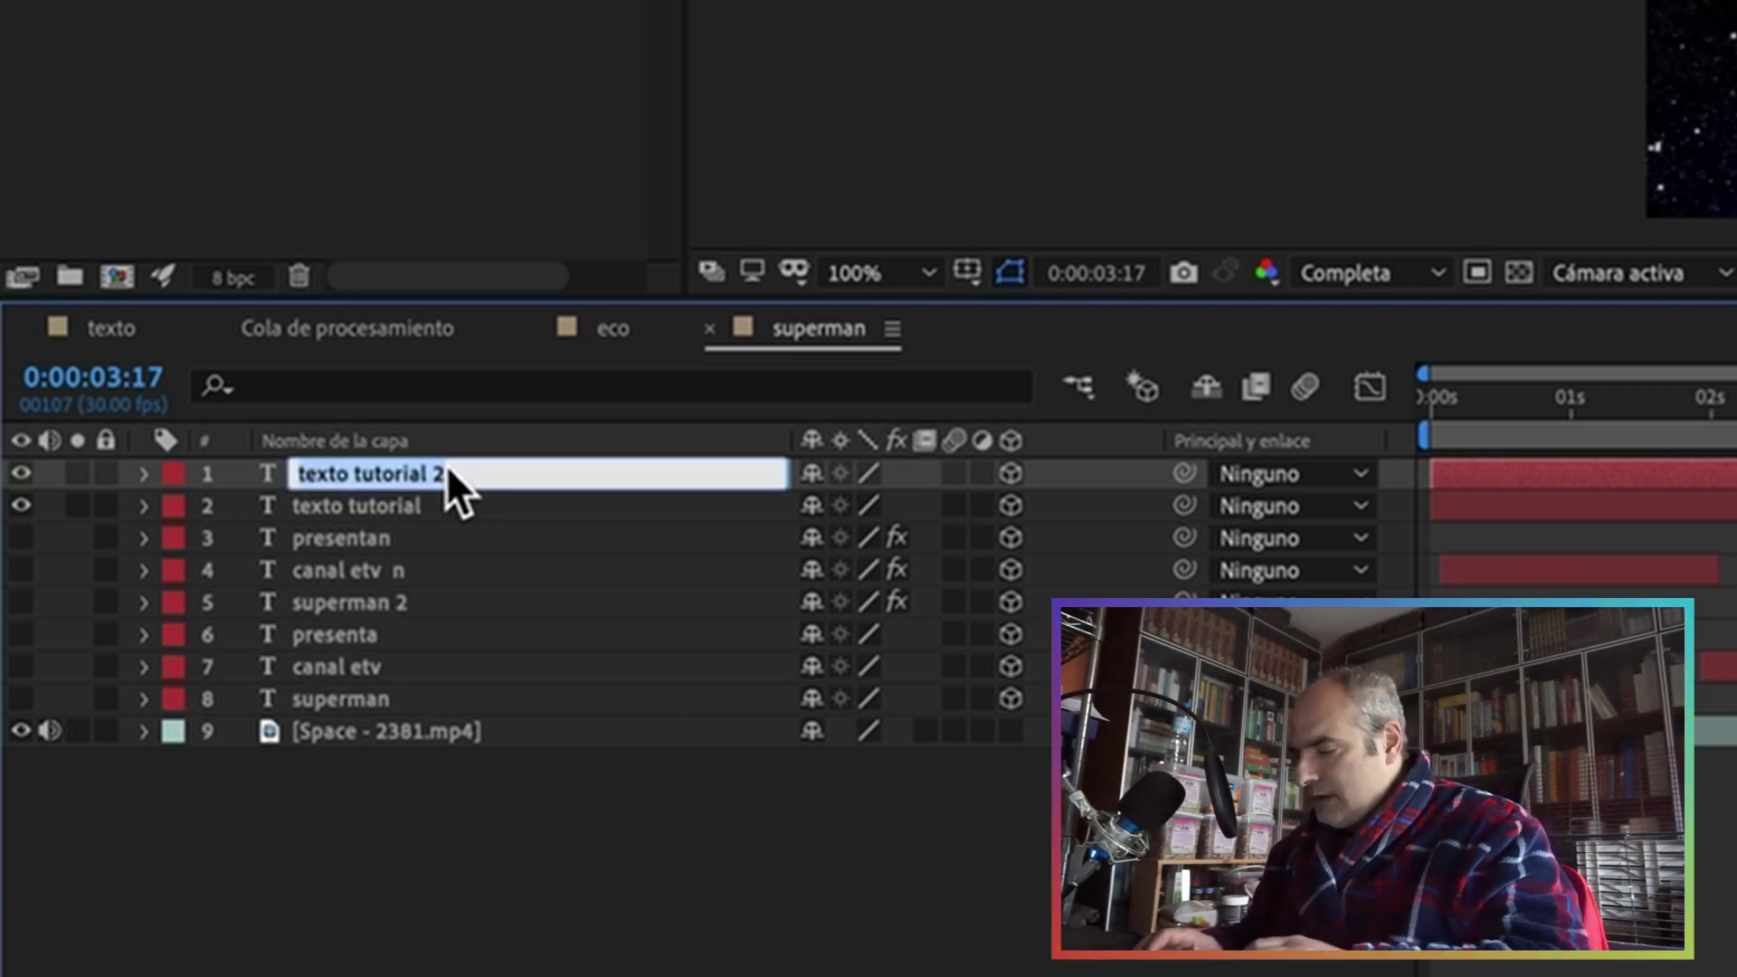
text(trazos )
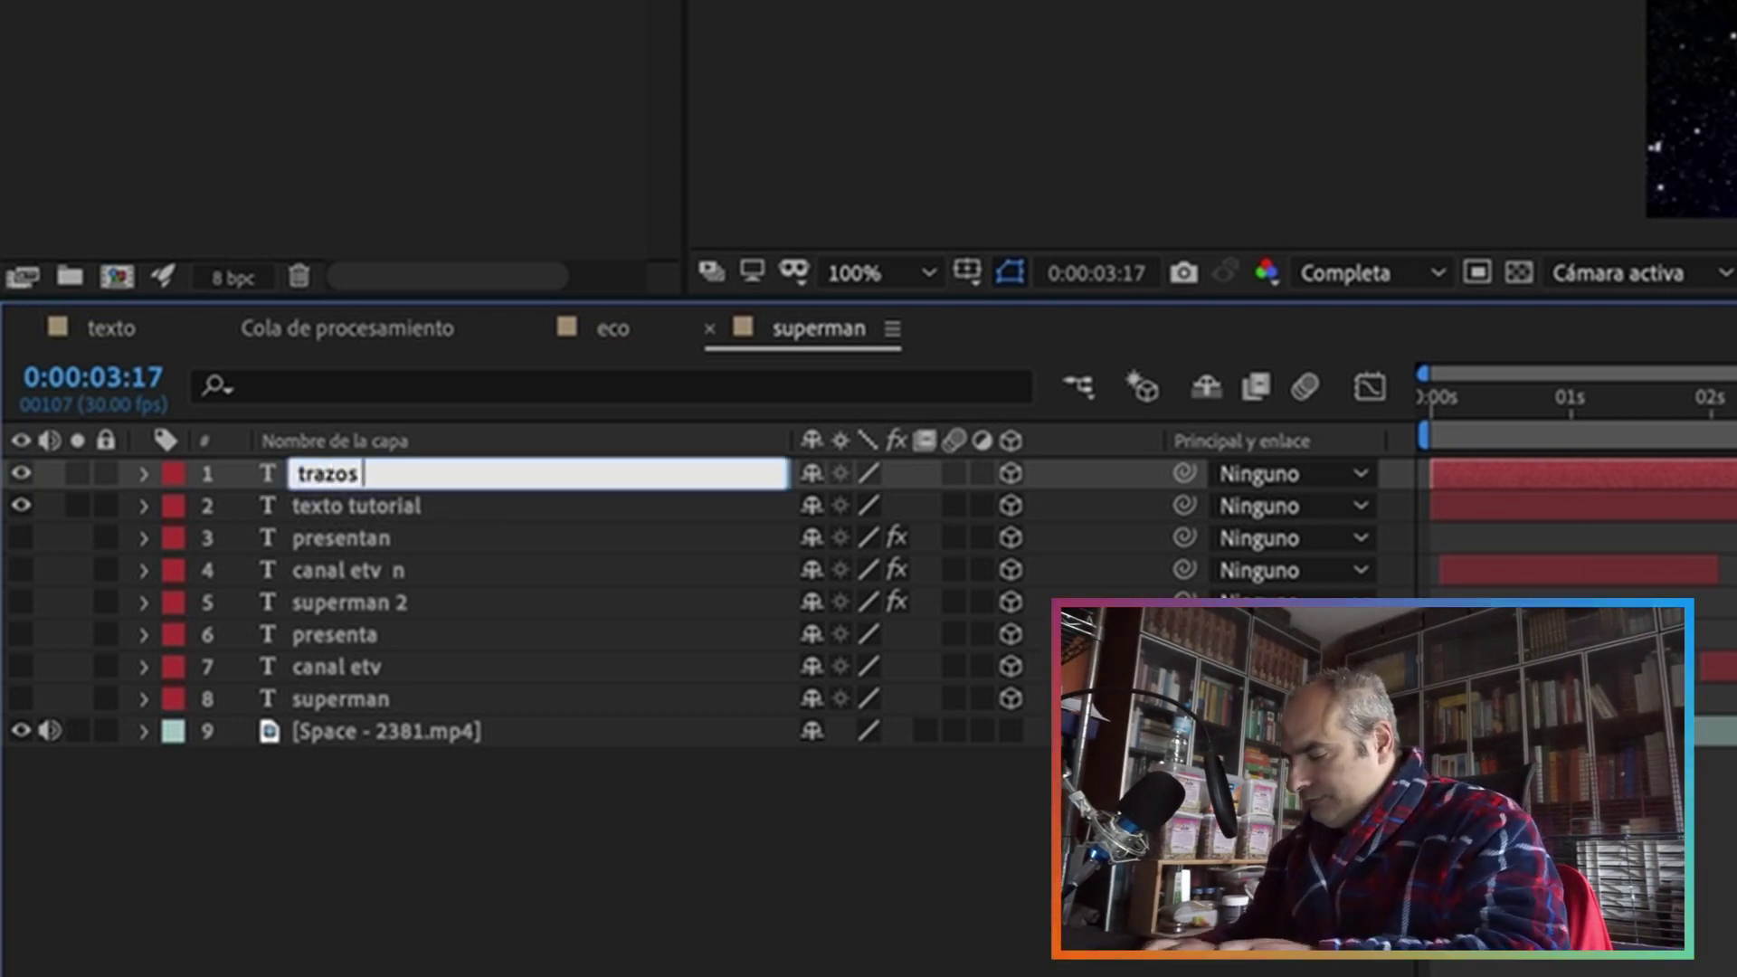
text(tutorial)
key(Return)
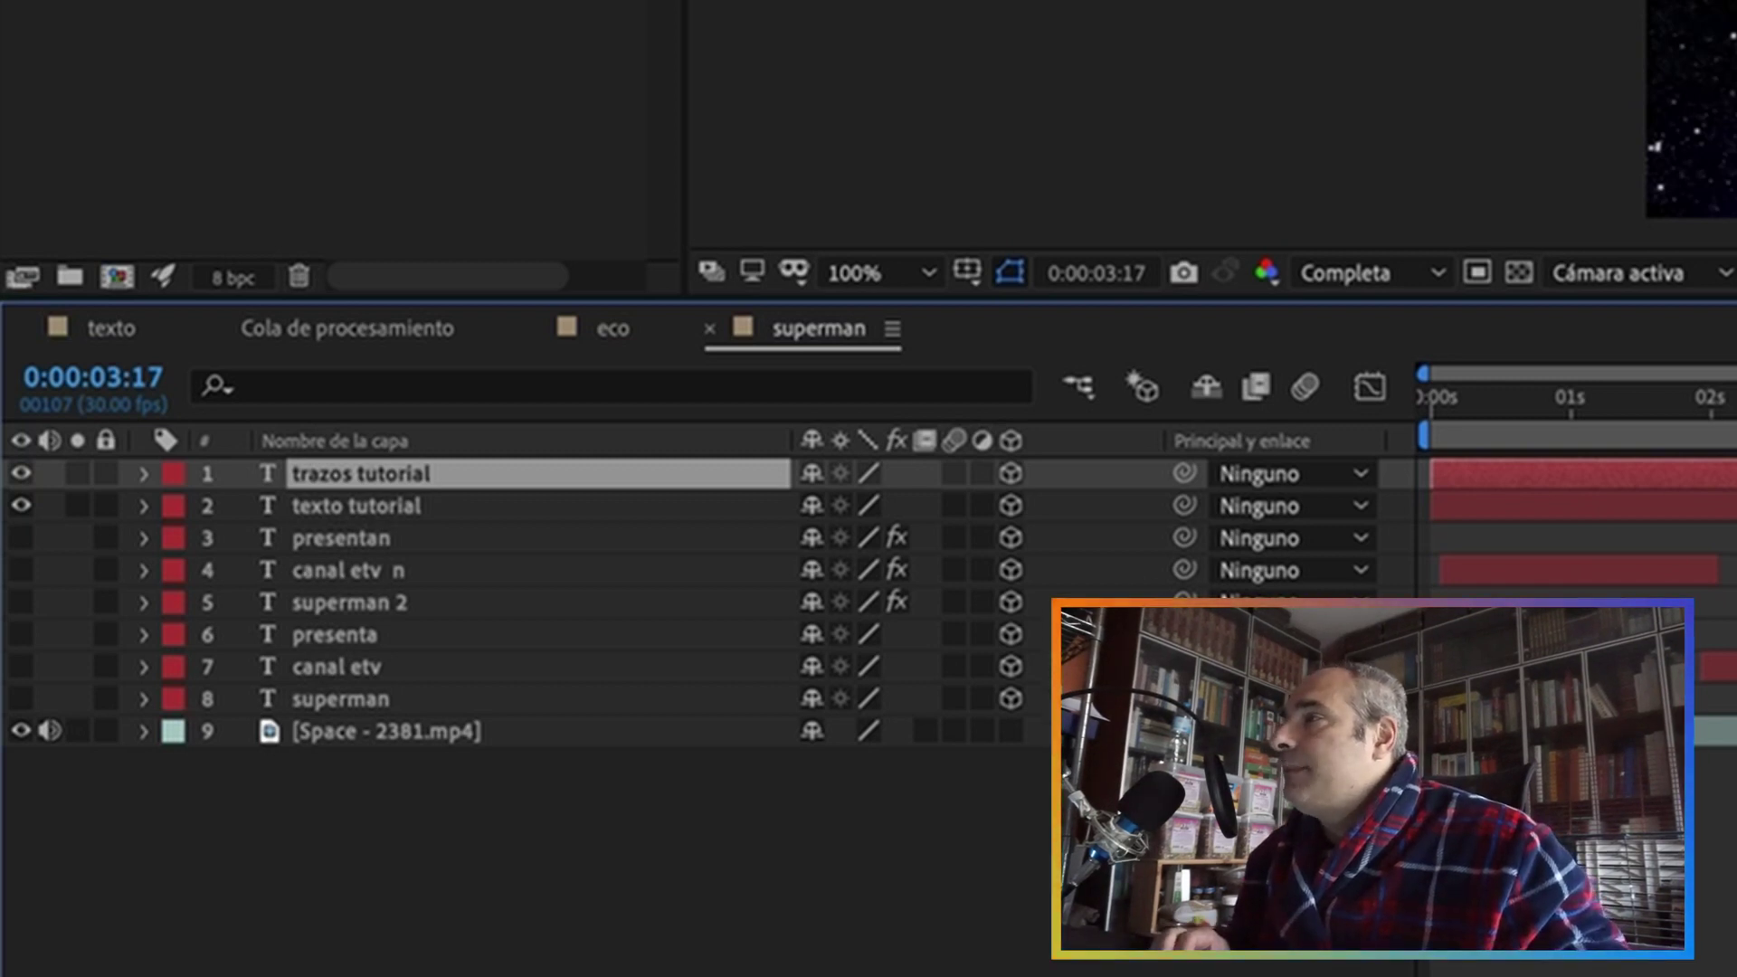
drag(1683, 398, 1071, 502)
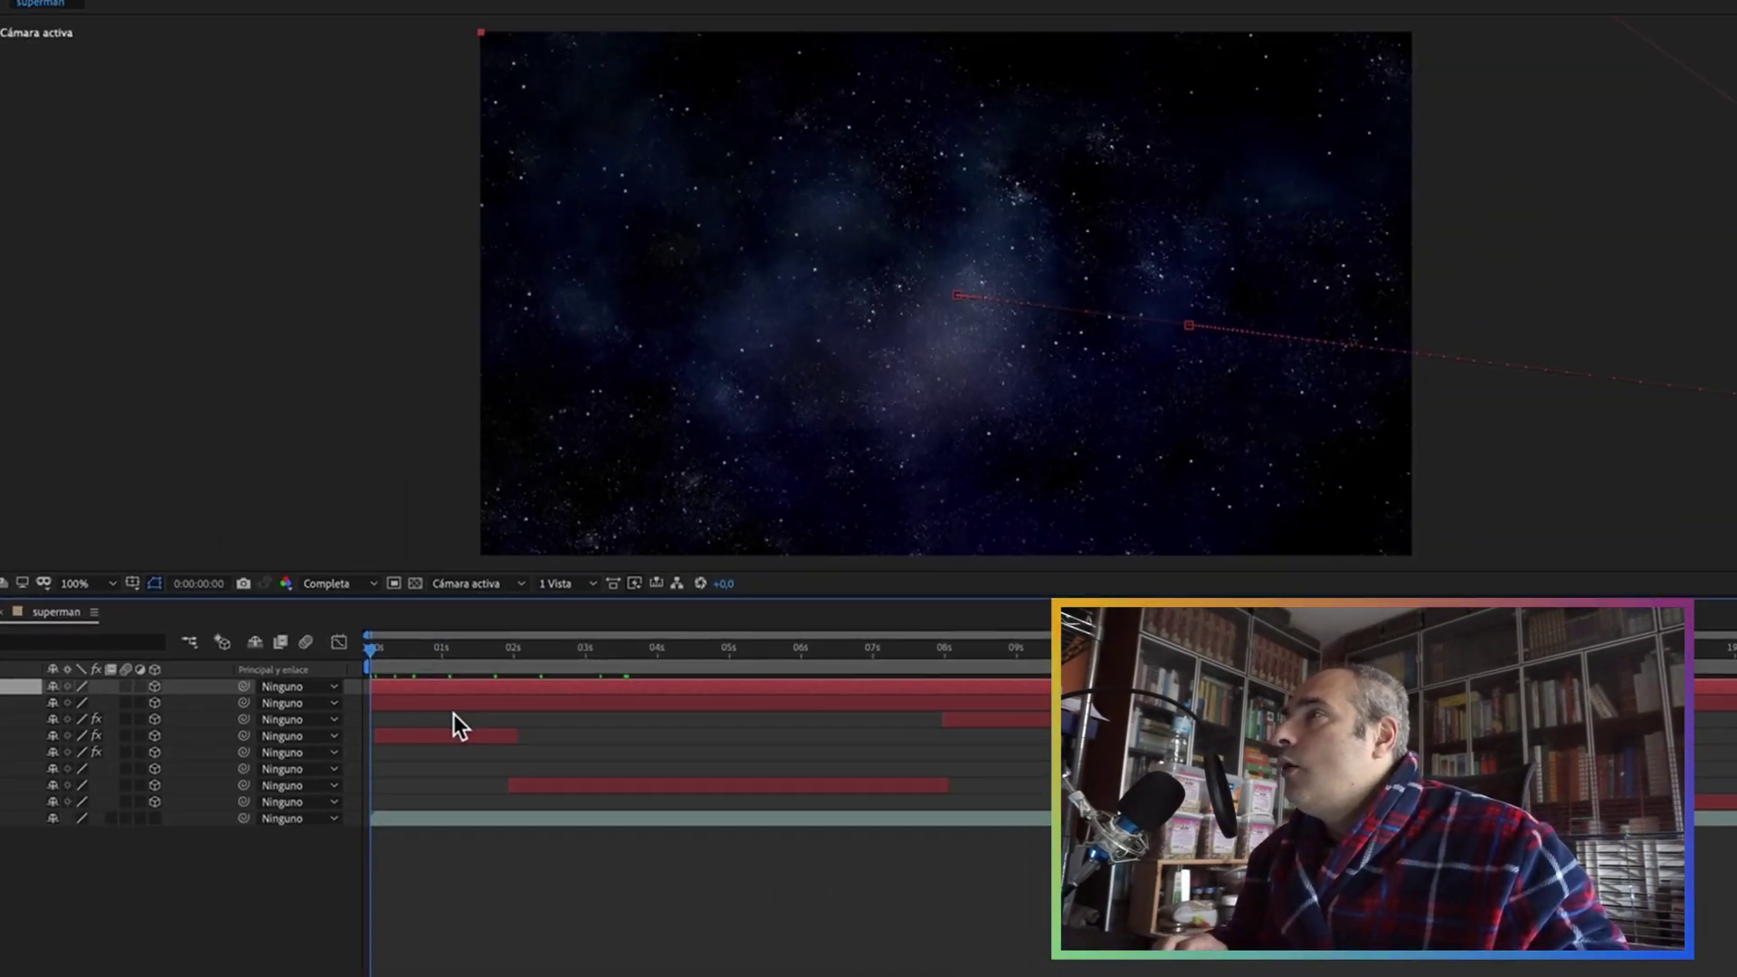
key(space)
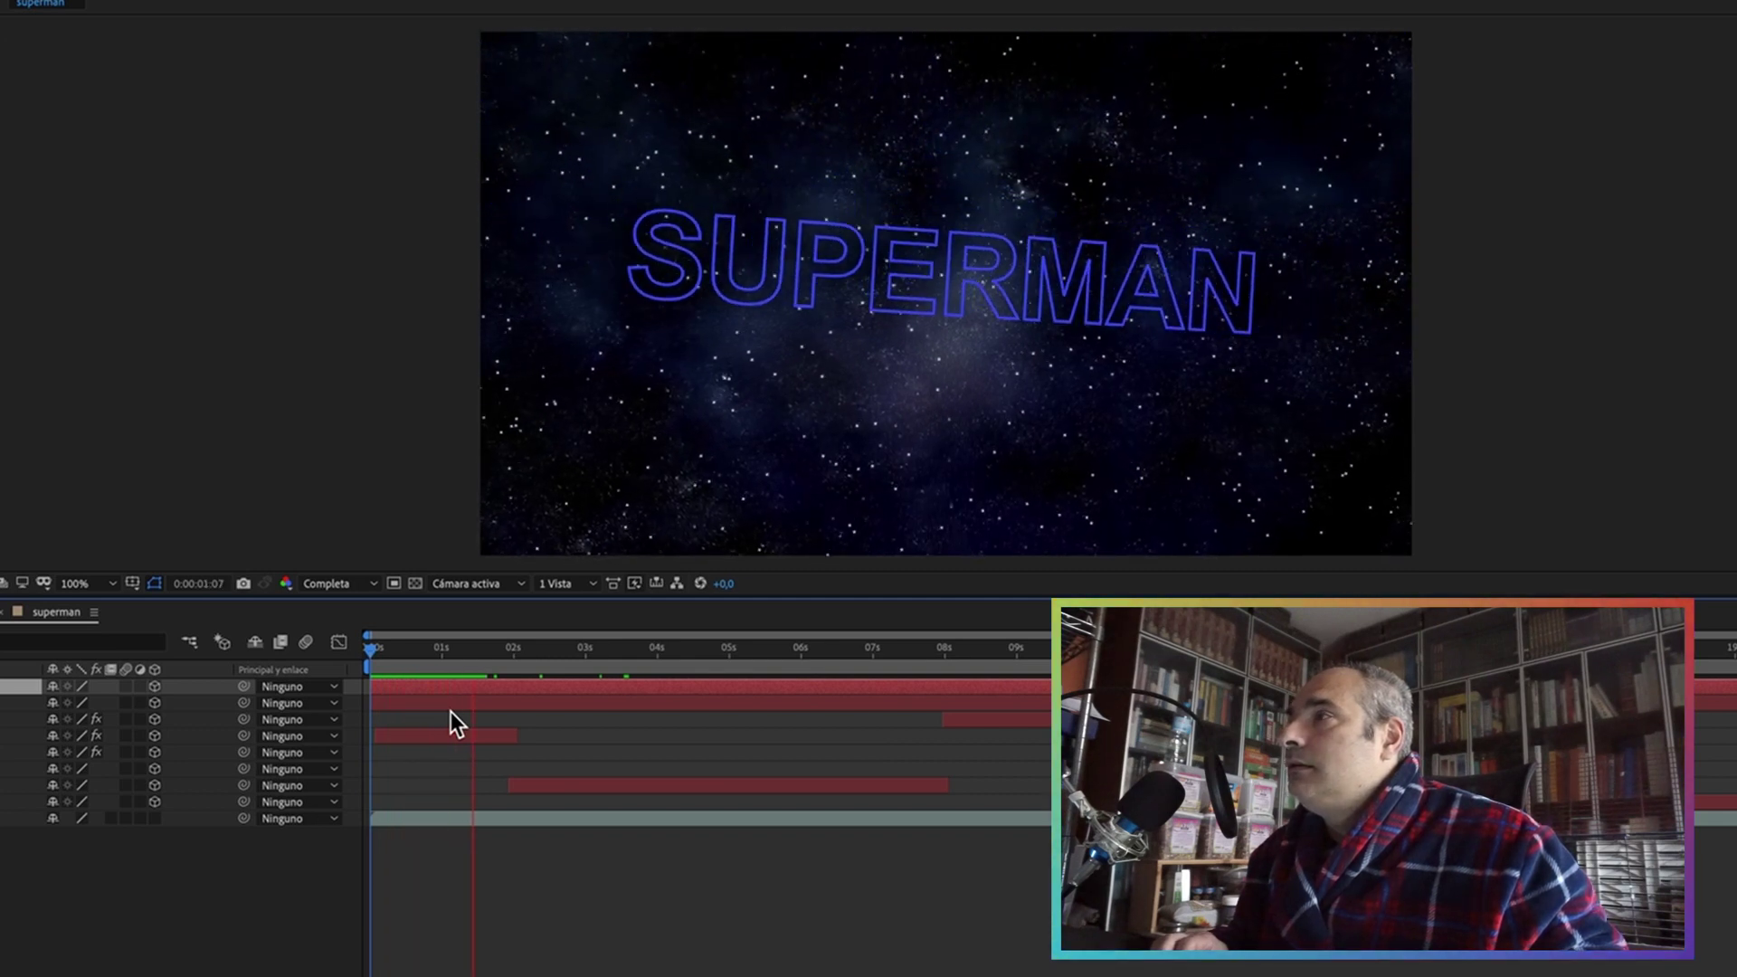
key(space)
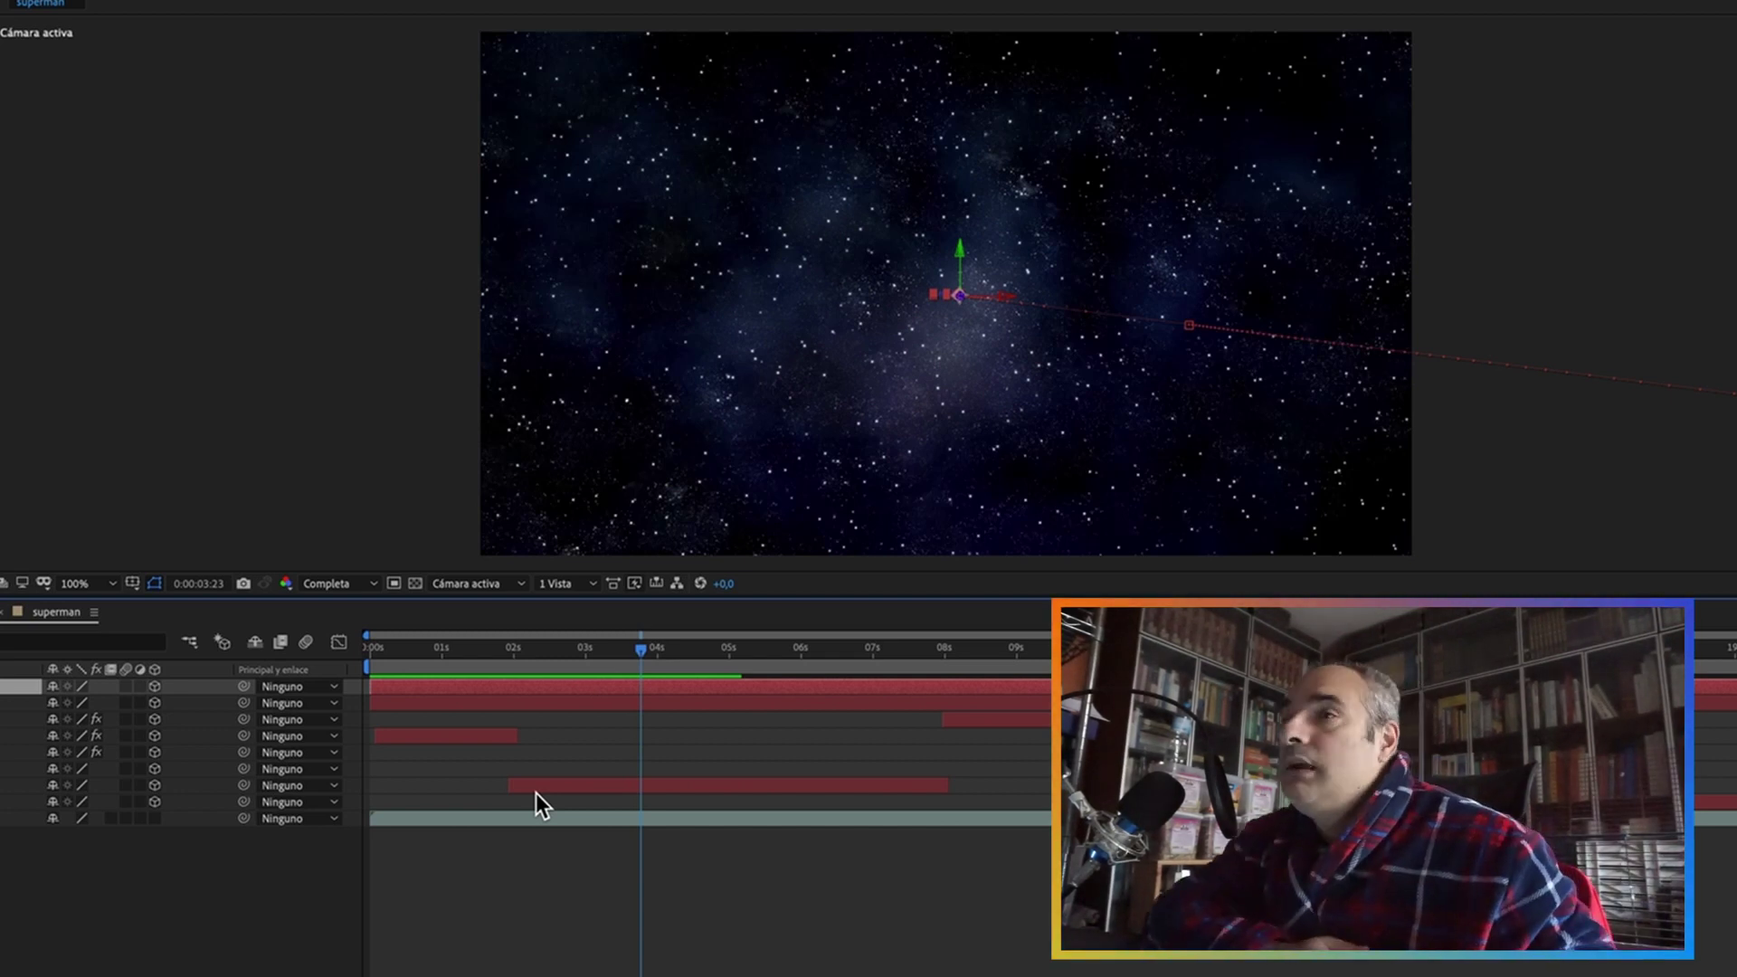
Step: Trim the trazos tutorial layer to end at about 2 seconds
drag(639, 657, 514, 655)
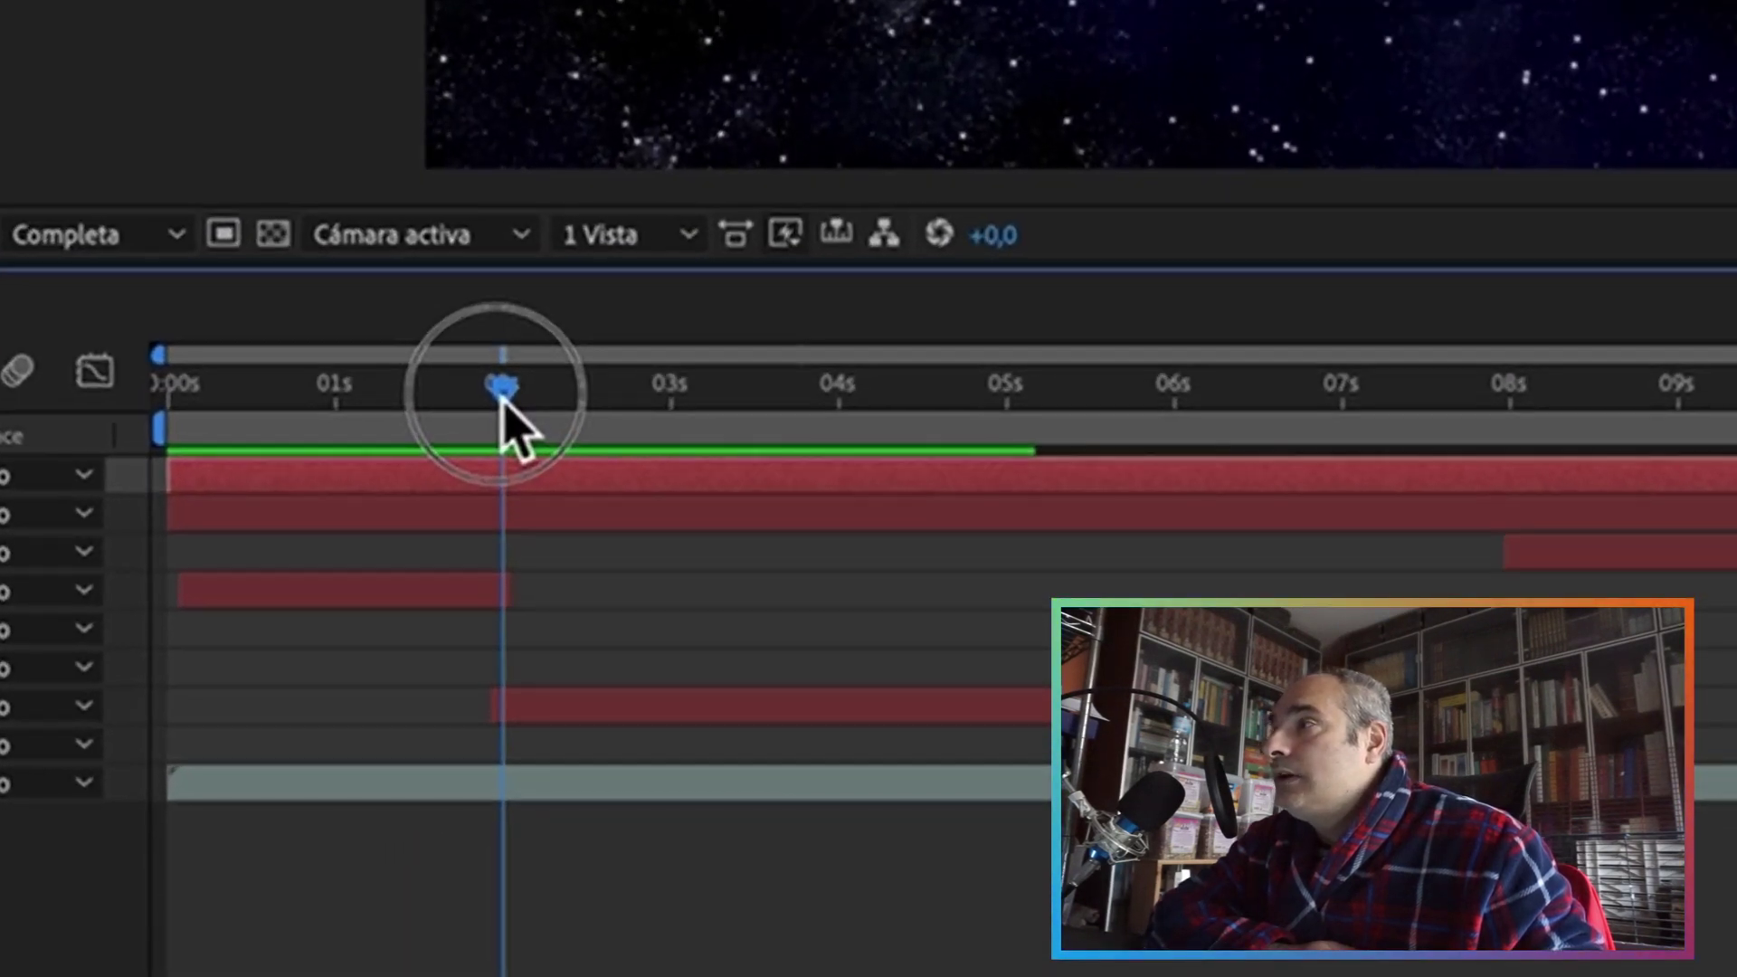
drag(503, 398, 512, 399)
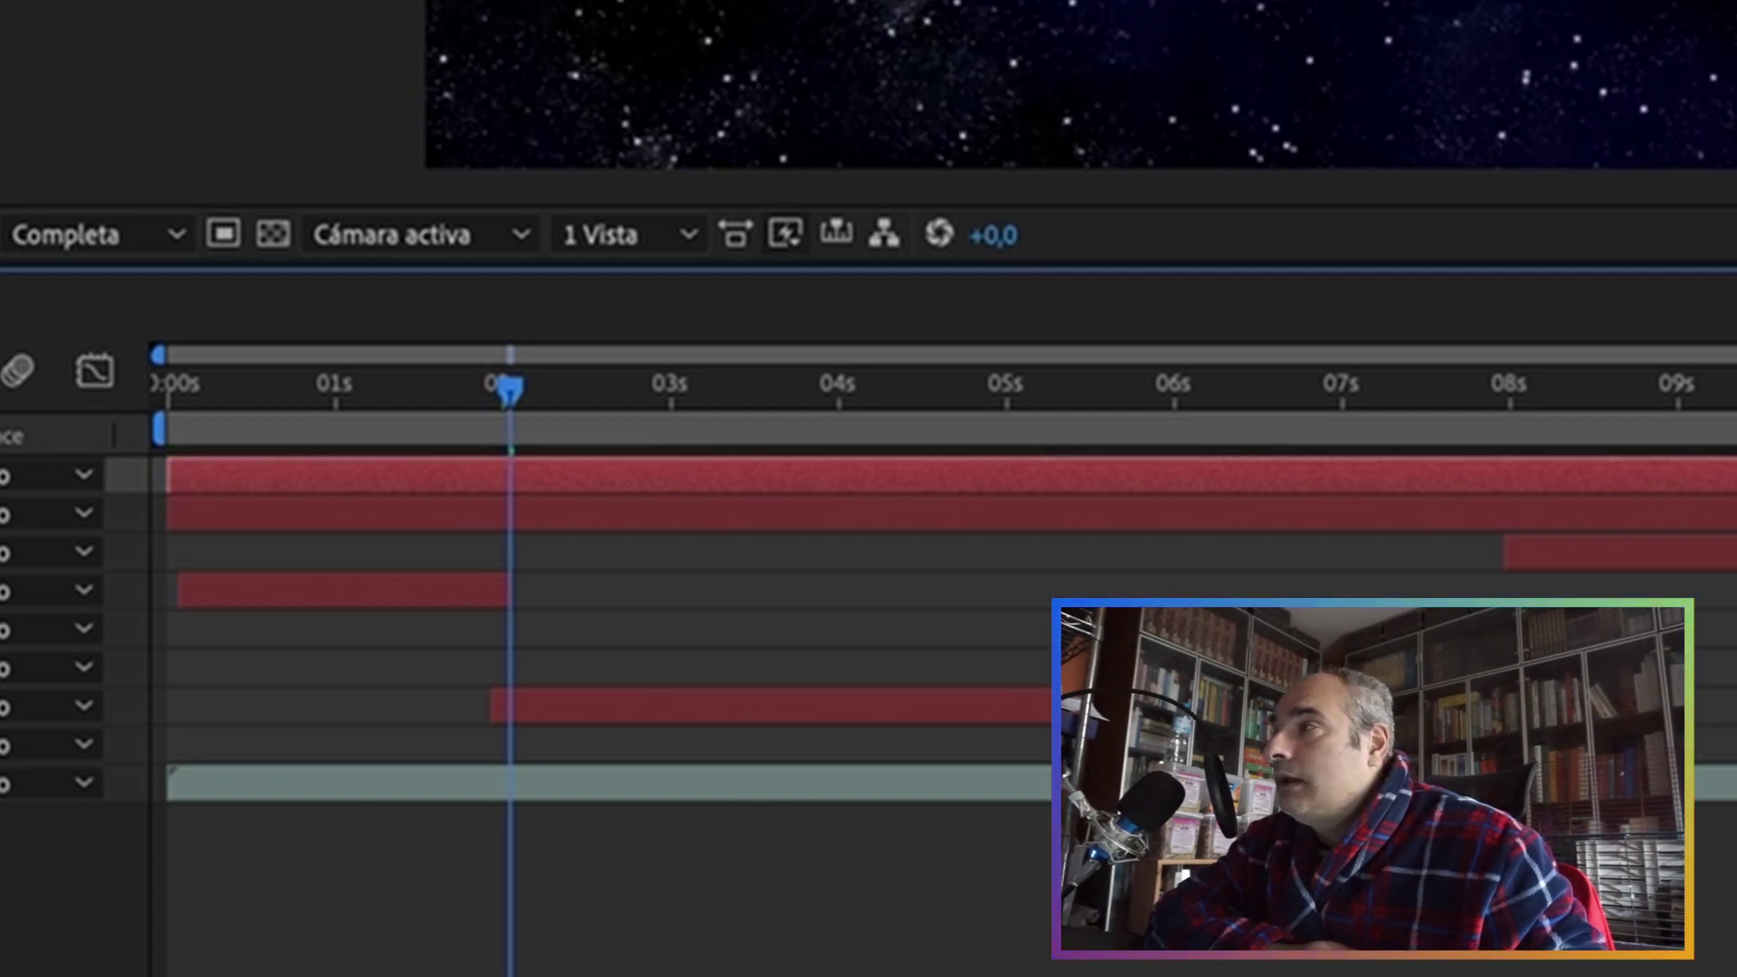
drag(1733, 474, 546, 473)
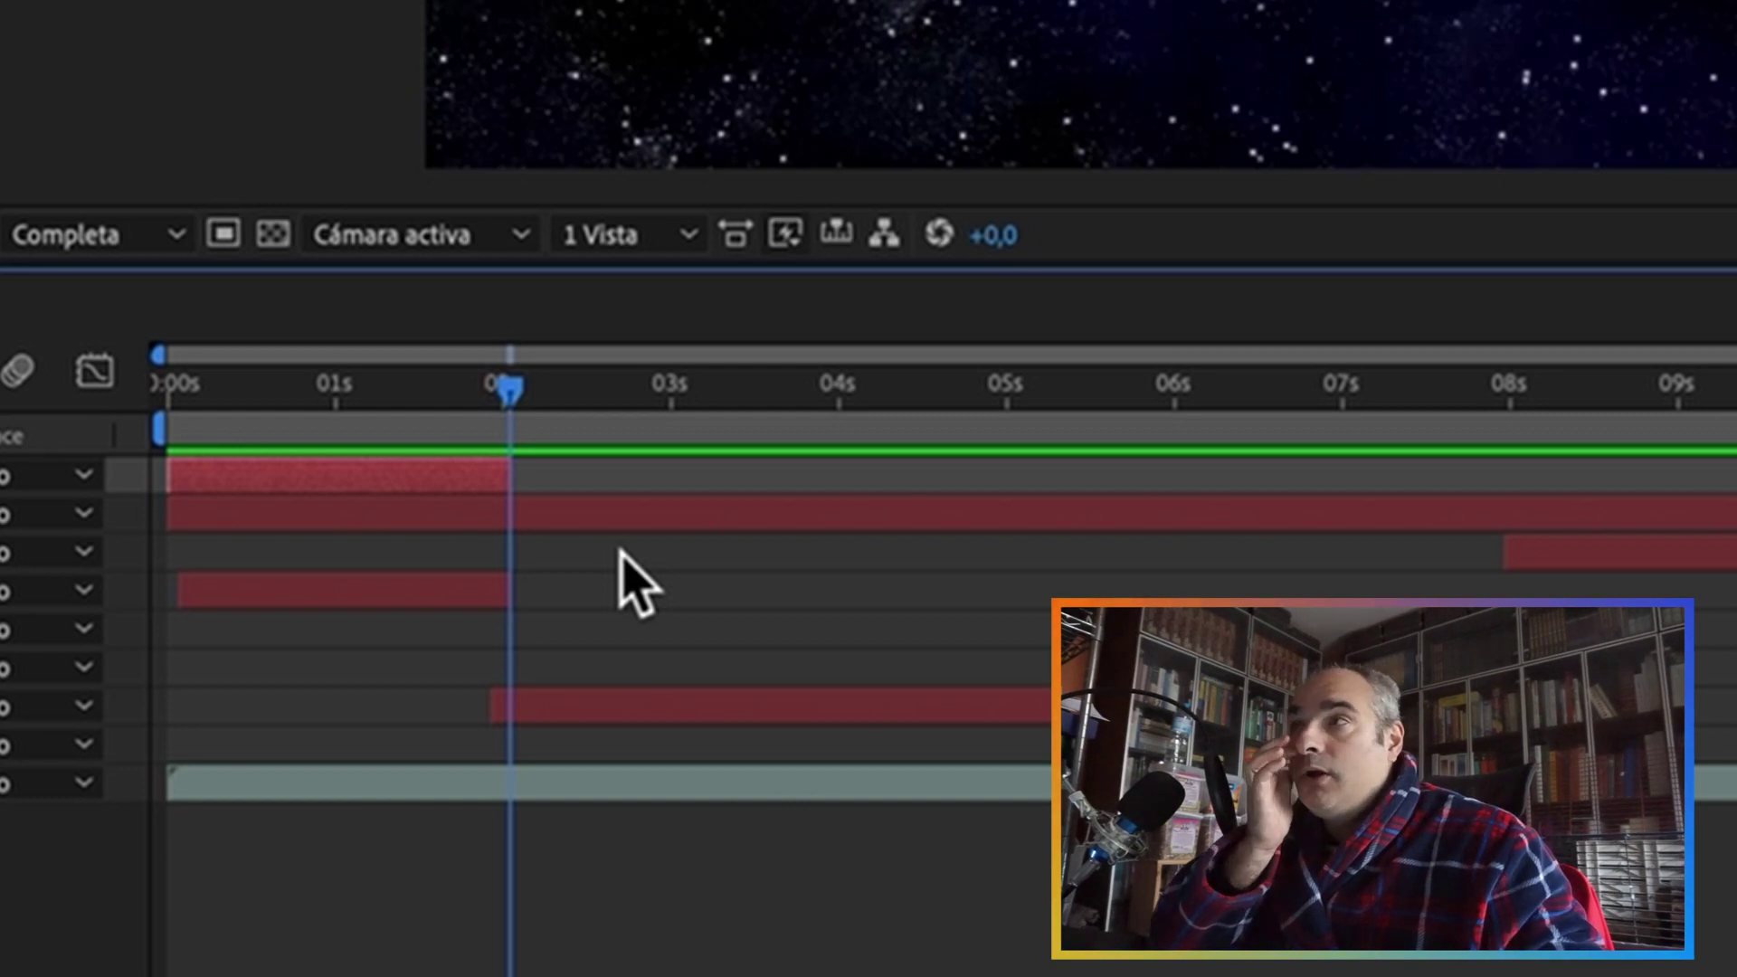
Step: Move texto tutorial's start to just before the 2-second mark
click(192, 525)
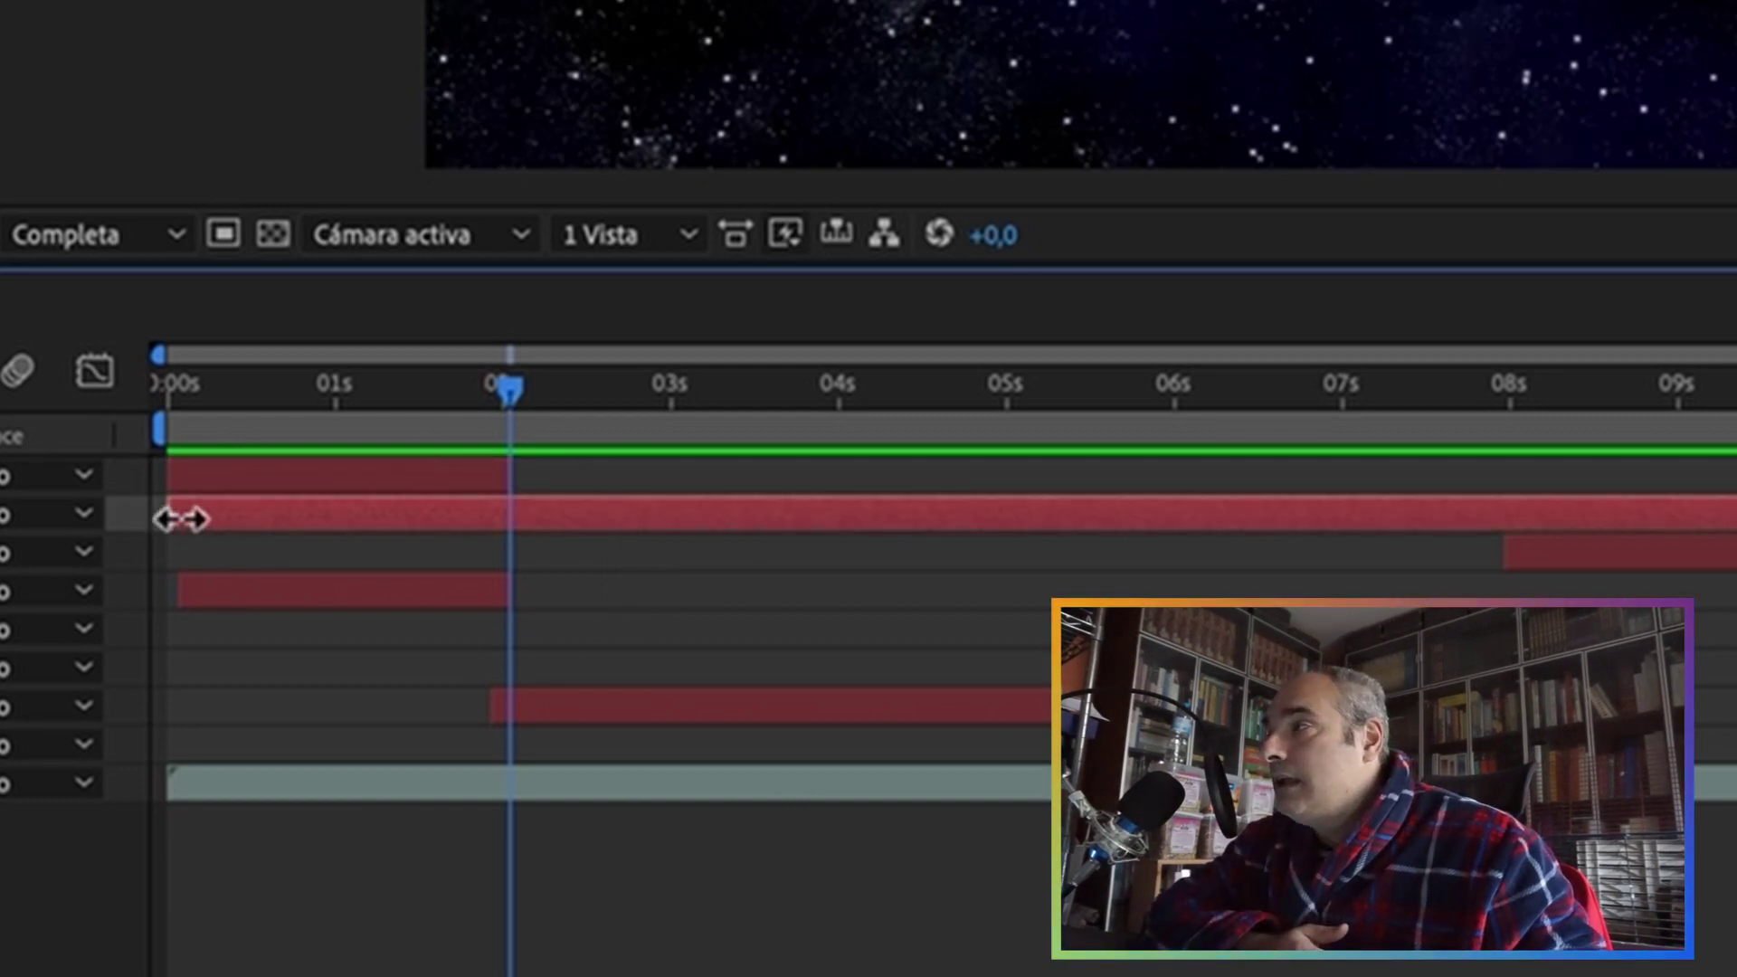
drag(180, 519, 514, 524)
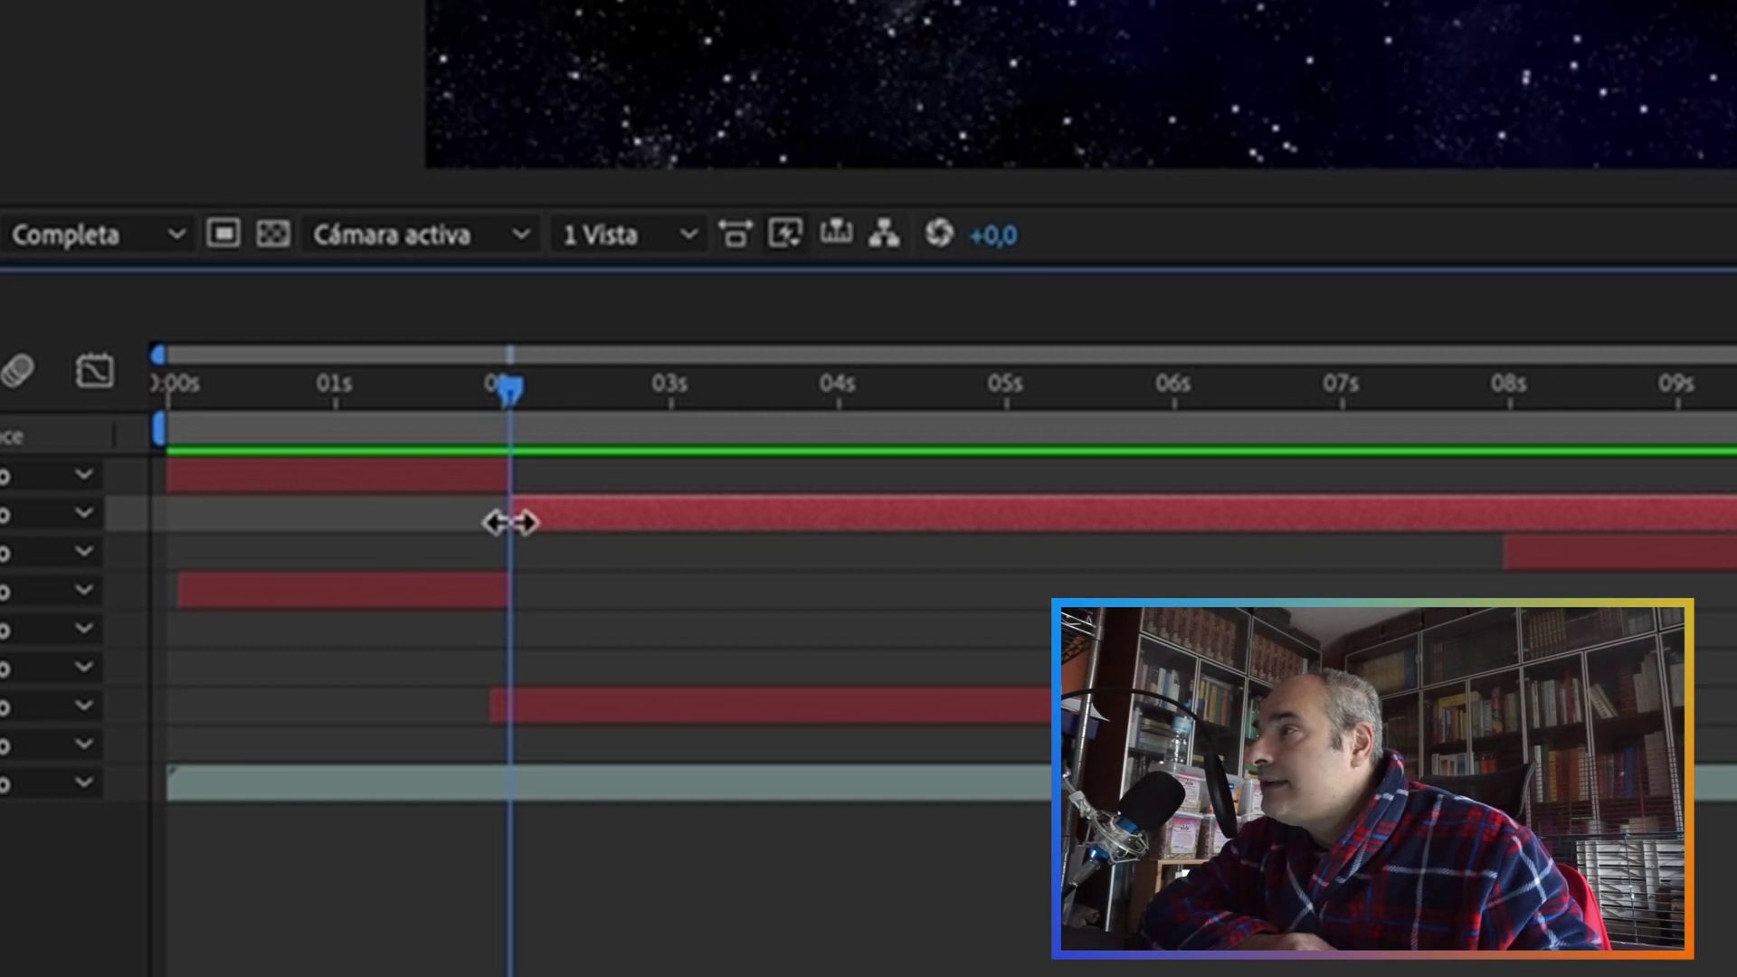
drag(511, 523, 508, 529)
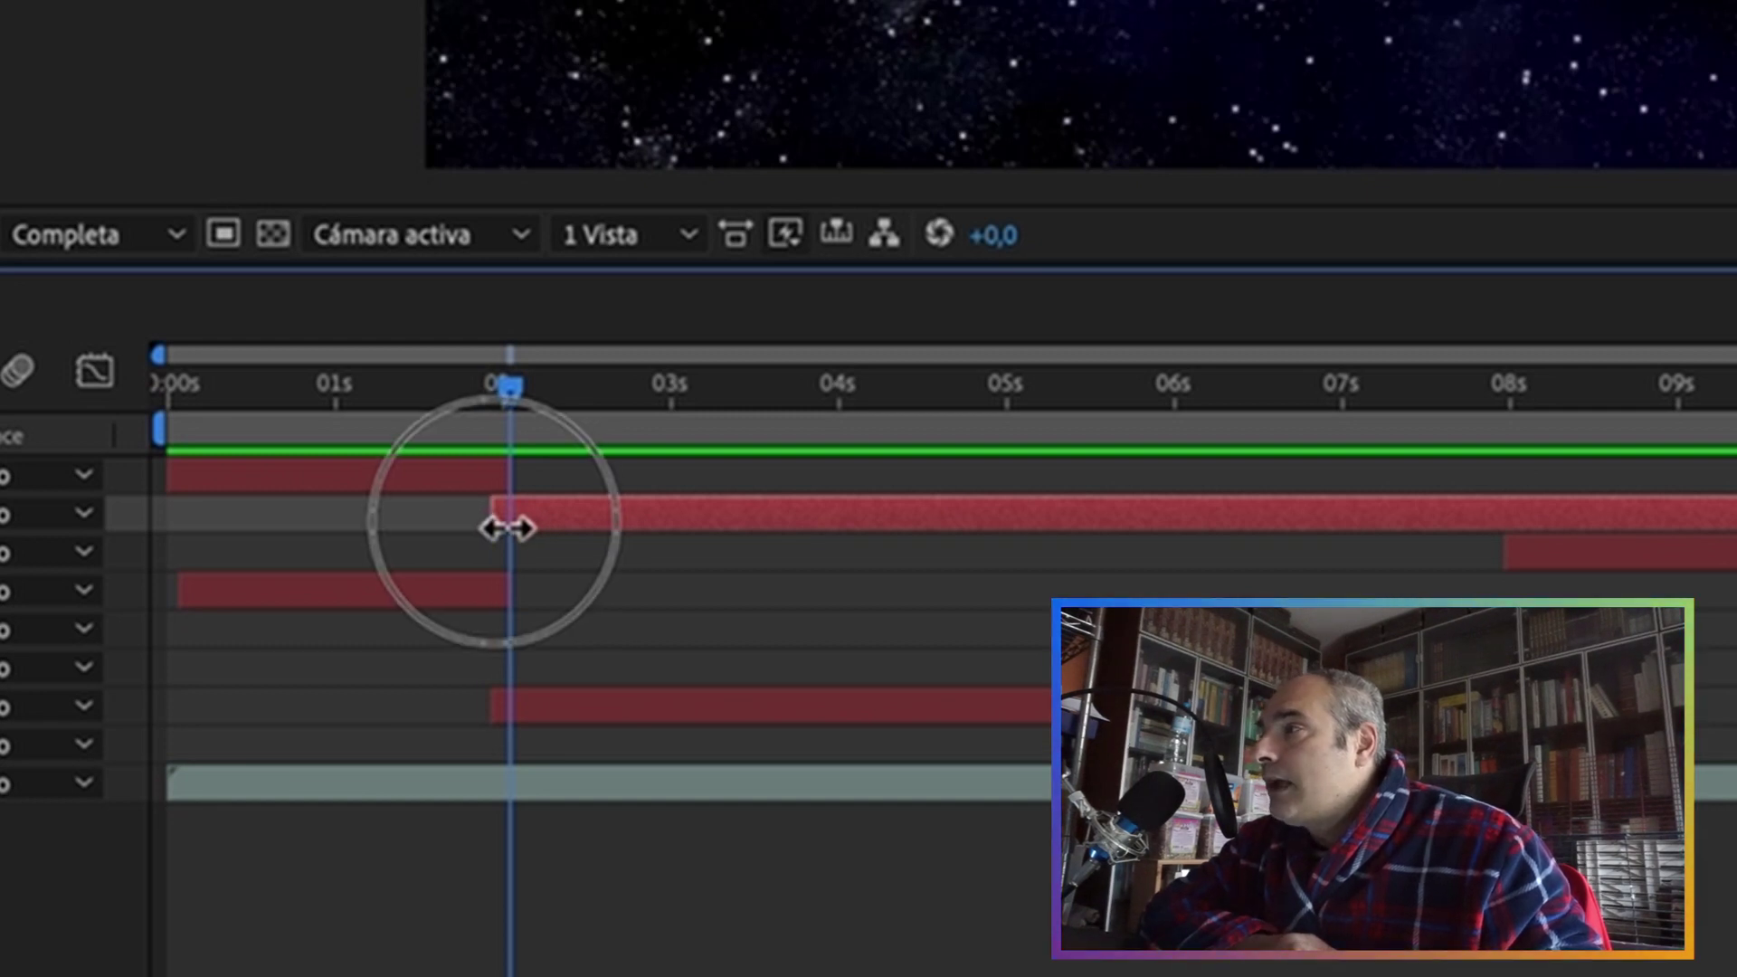
drag(508, 528, 497, 529)
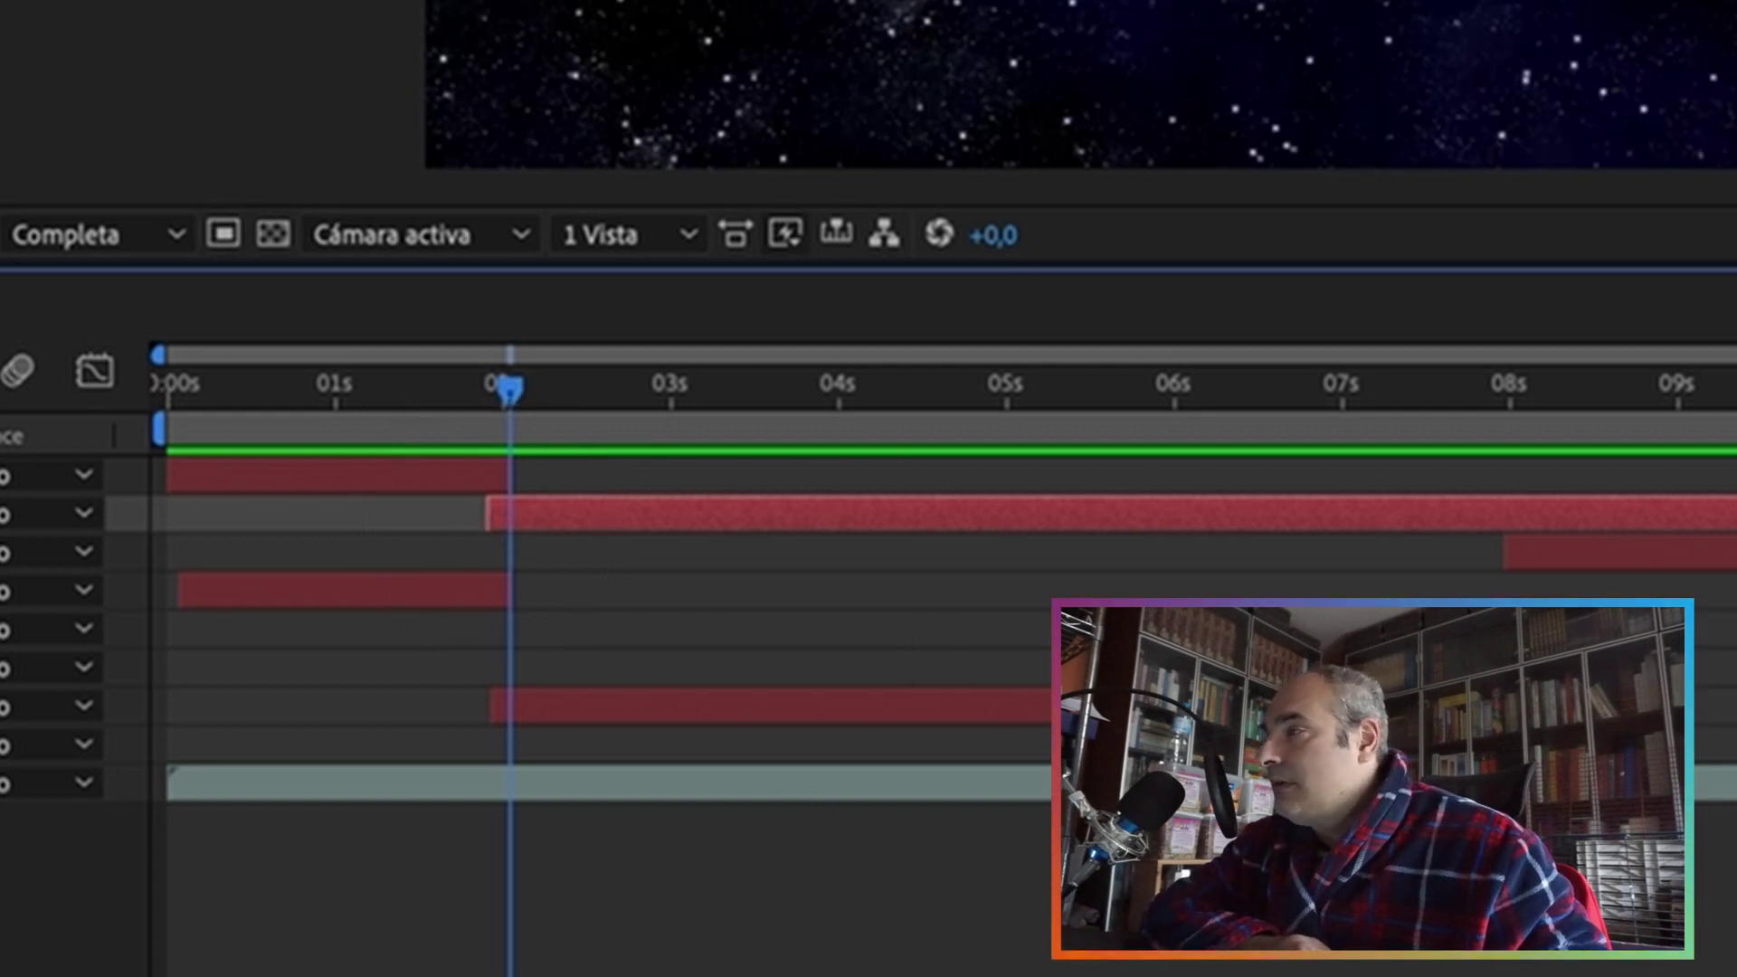
Step: Zoom the timeline to frame level, park the playhead just after 2 s, and expand texto tutorial
key(equal)
key(equal)
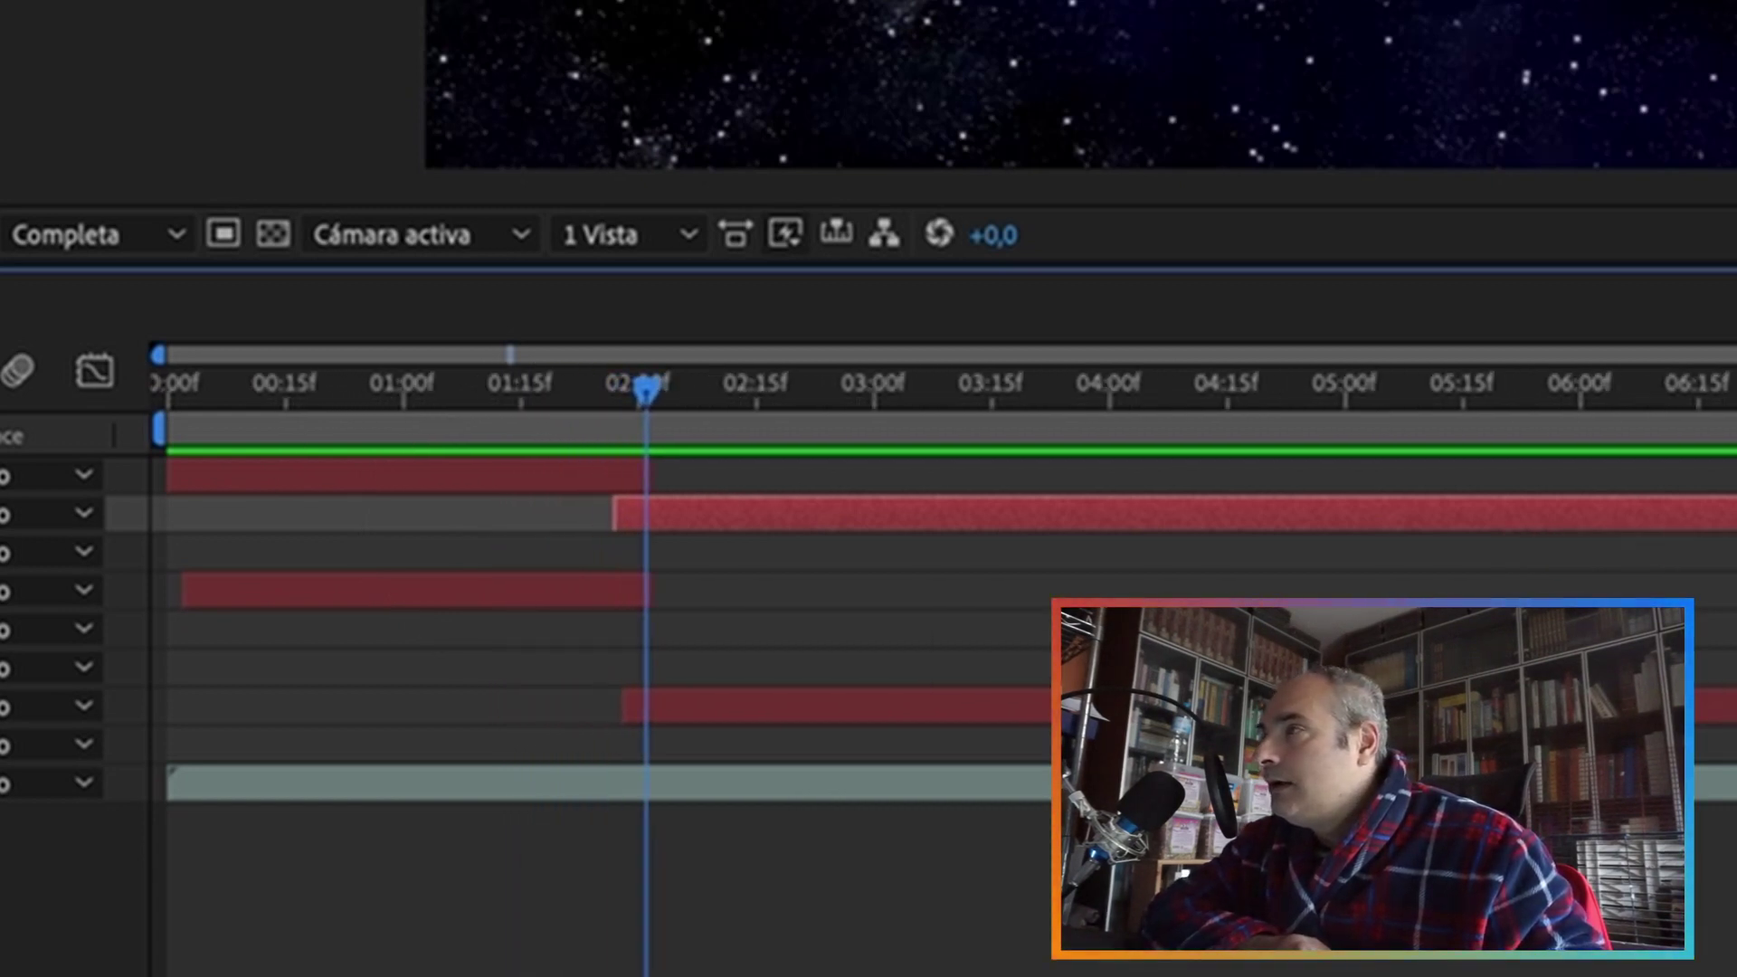
key(equal)
key(equal)
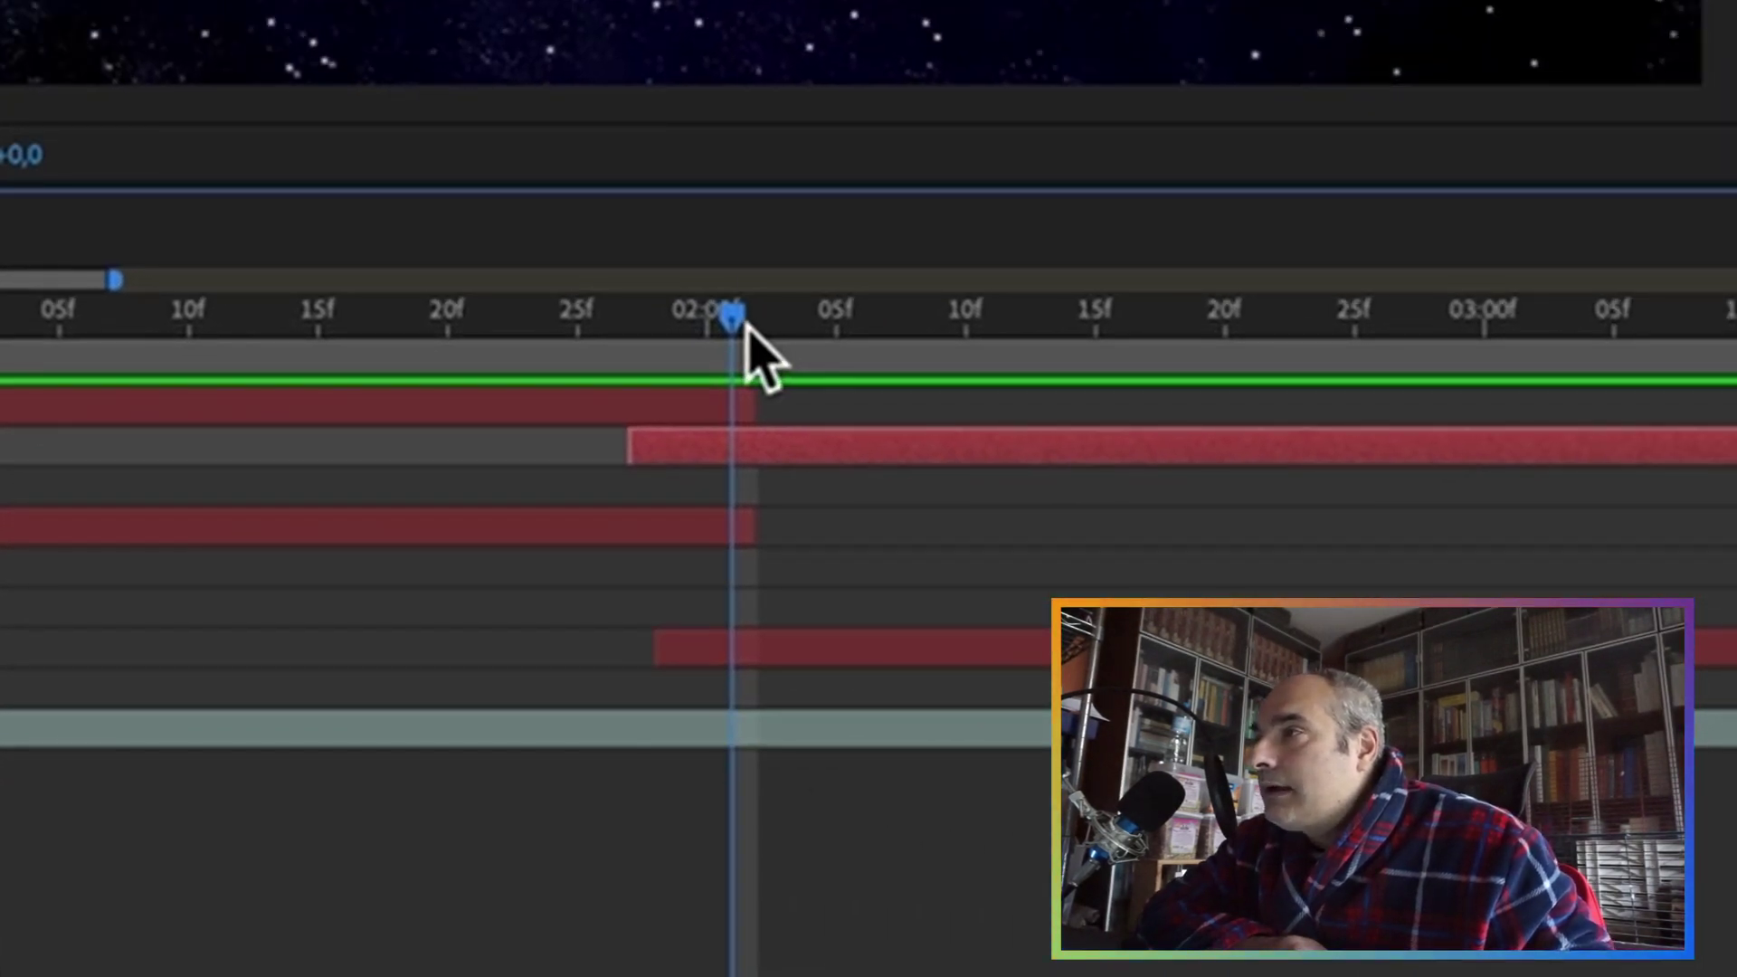
drag(749, 326, 650, 312)
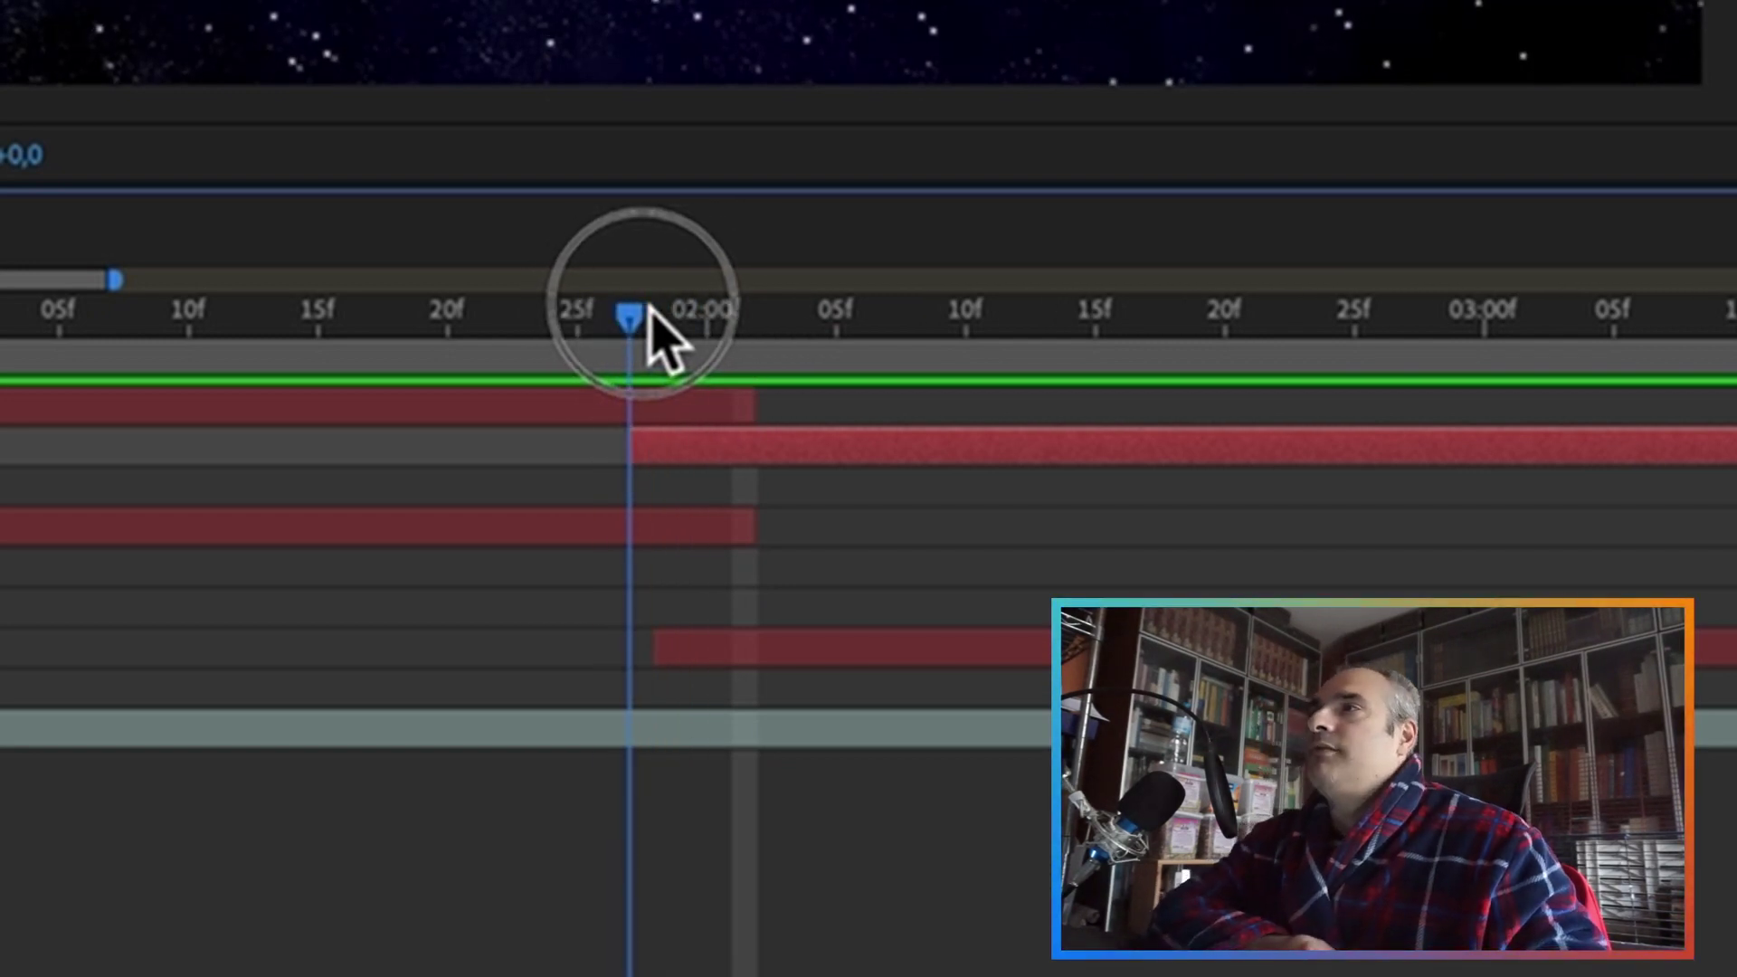
drag(650, 312, 644, 308)
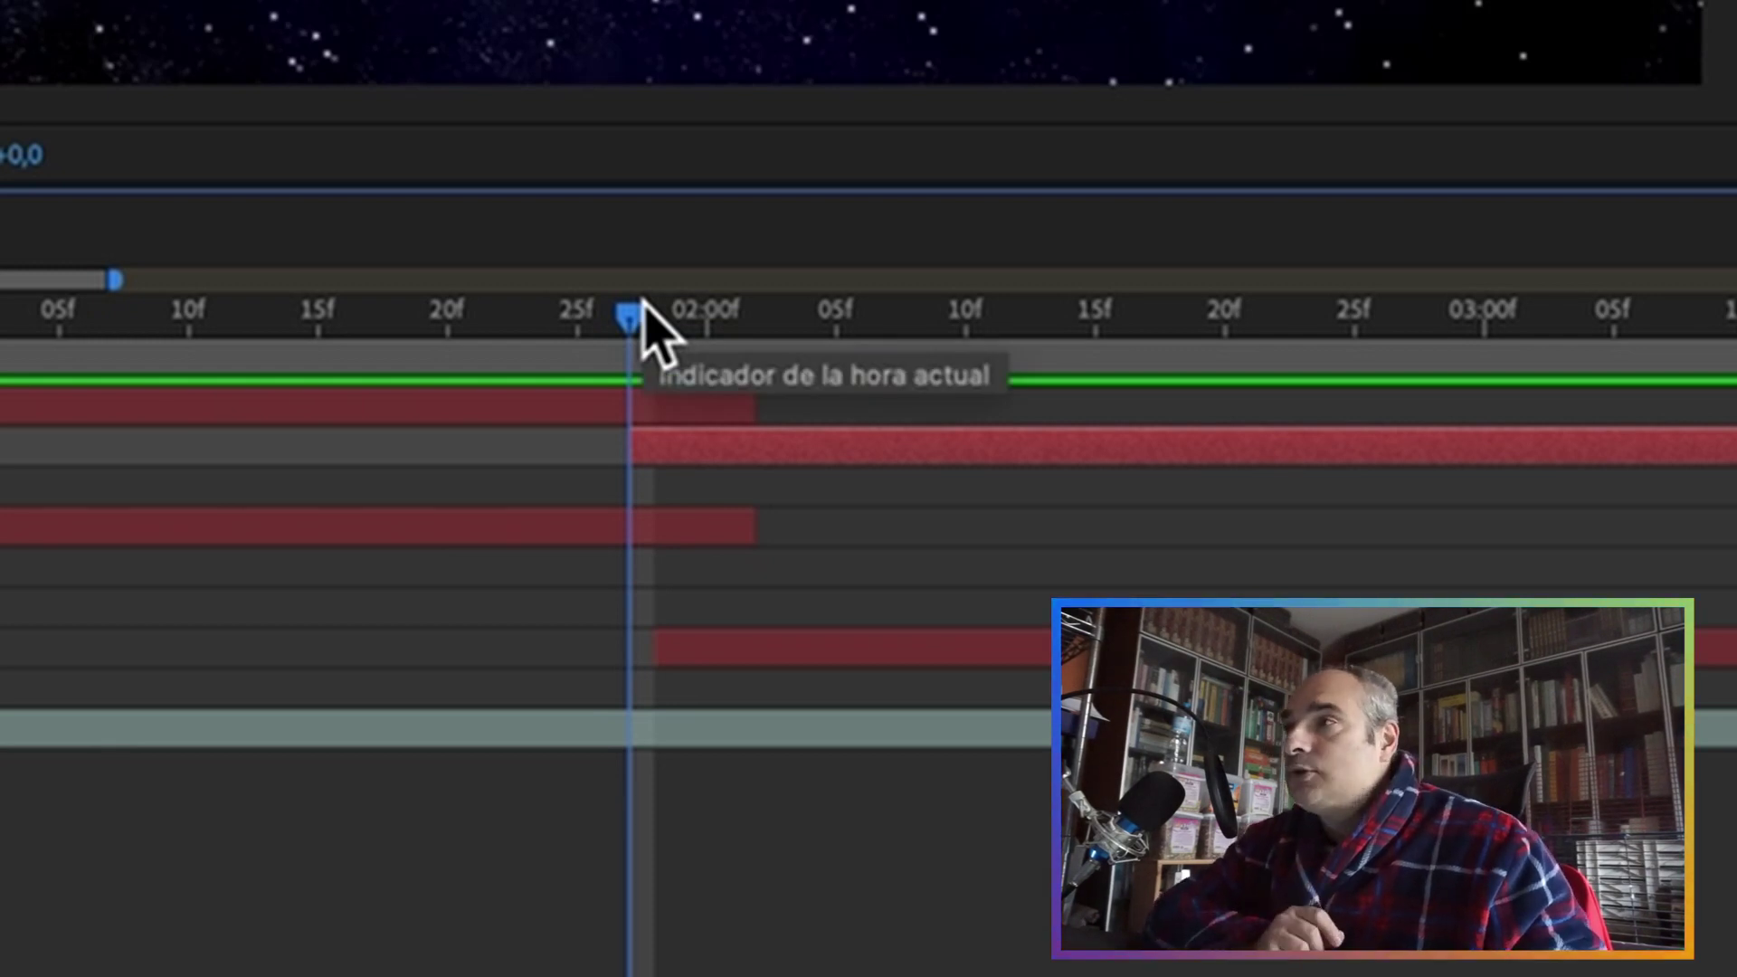
drag(642, 302, 771, 315)
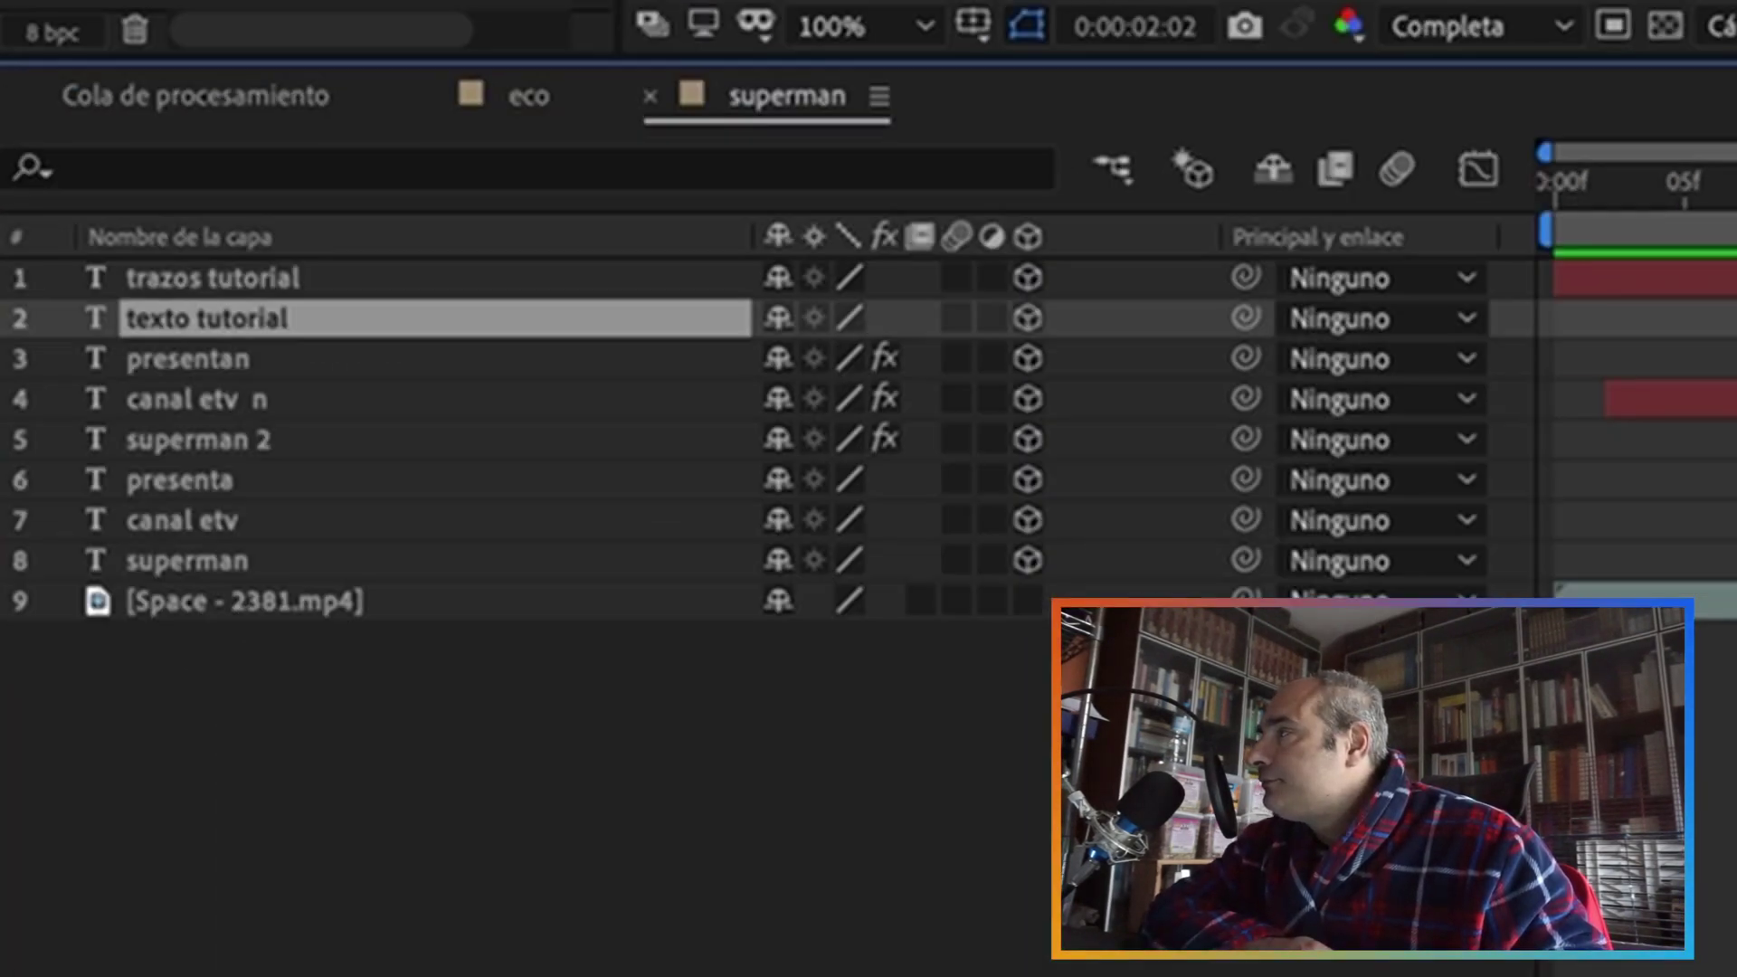
click(161, 307)
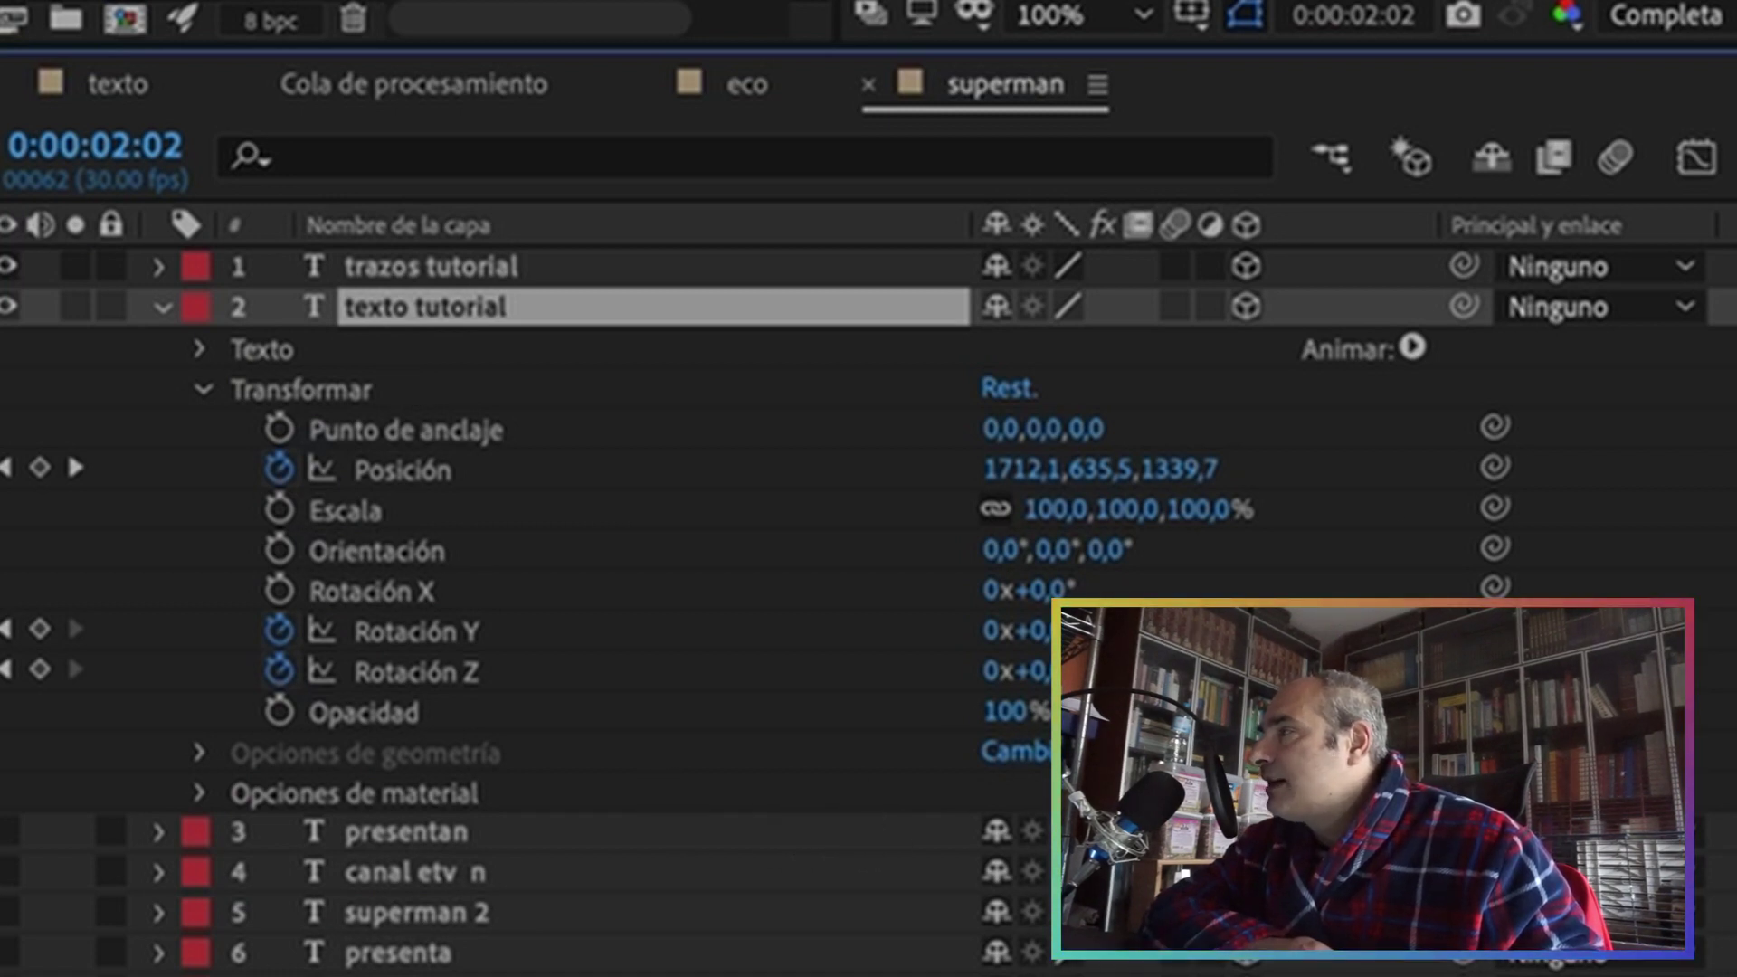
Step: Fade texto tutorial in with Opacity keyframes: 100% at 2:02 and 0% at 1:27
click(279, 712)
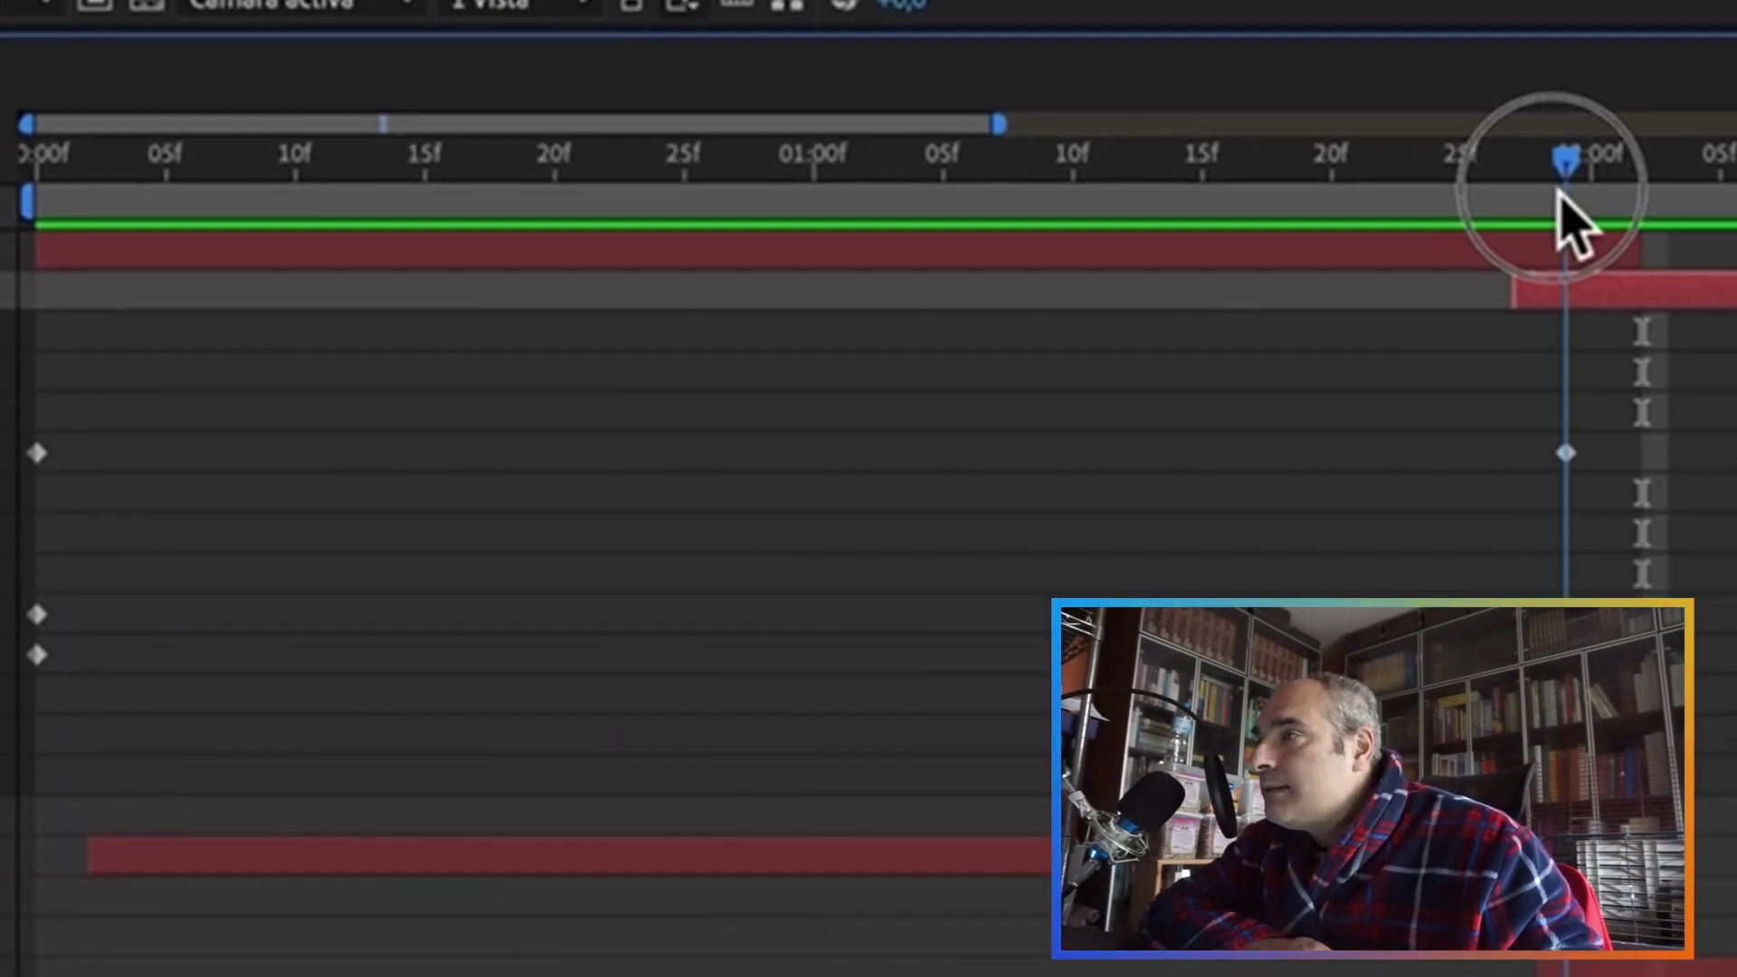
drag(1563, 190, 1520, 201)
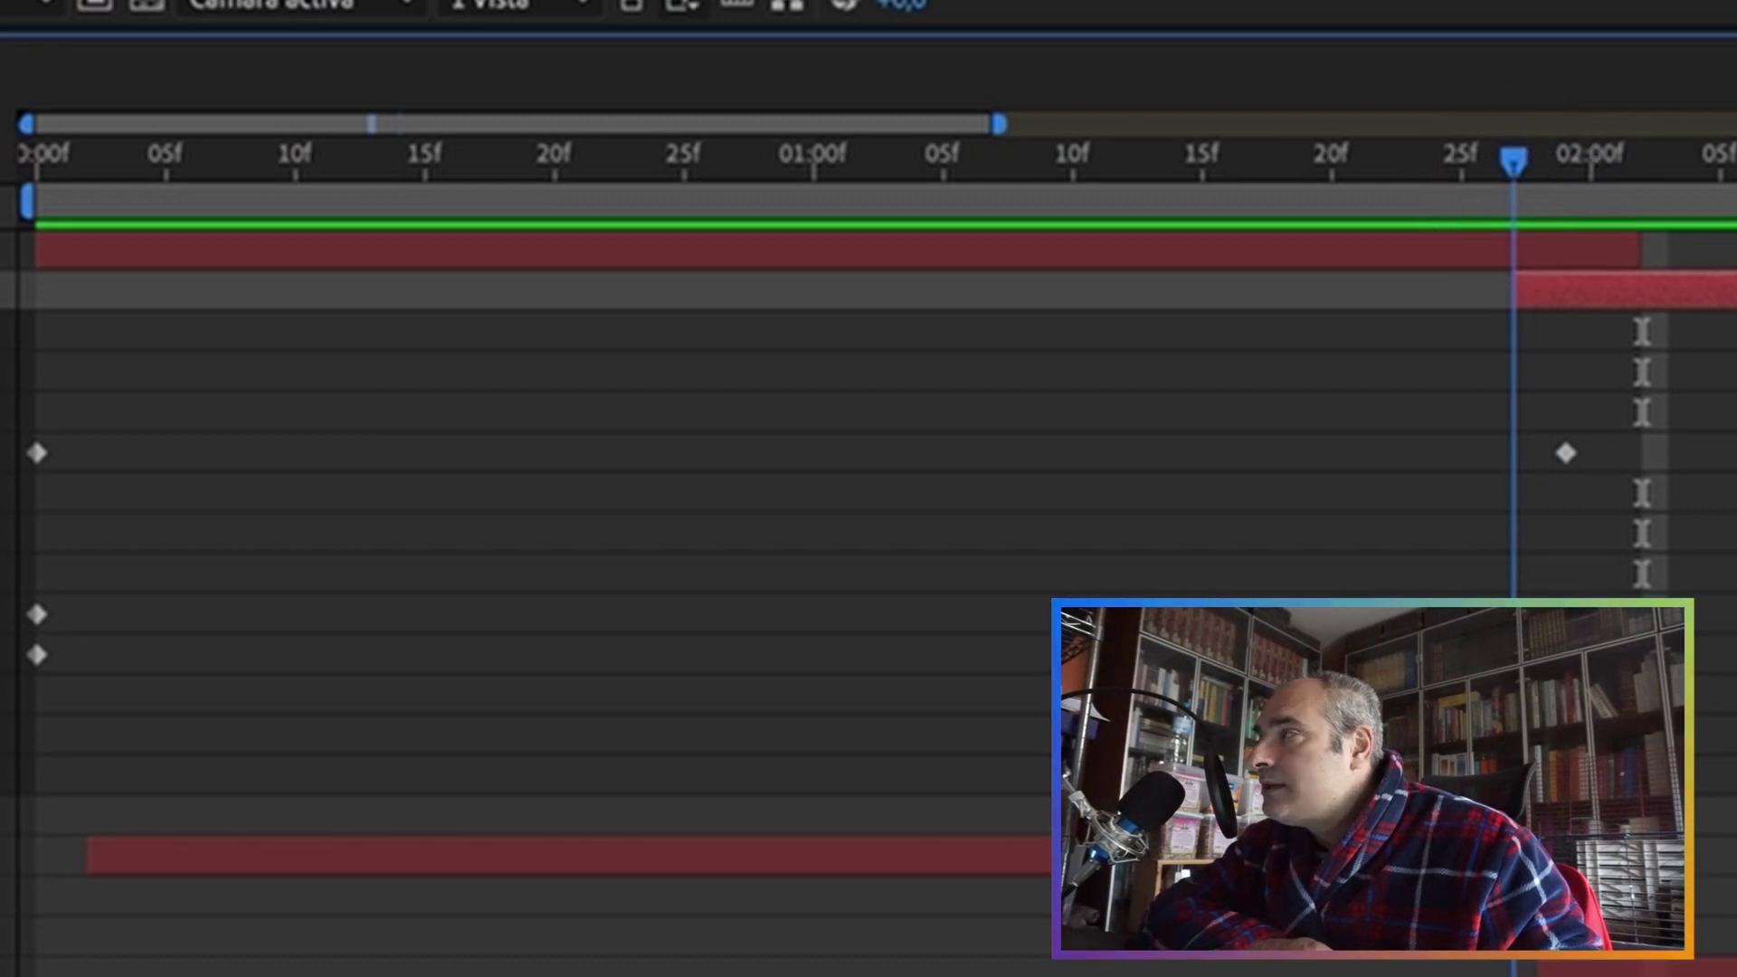
key(alt+bracketright)
click(846, 570)
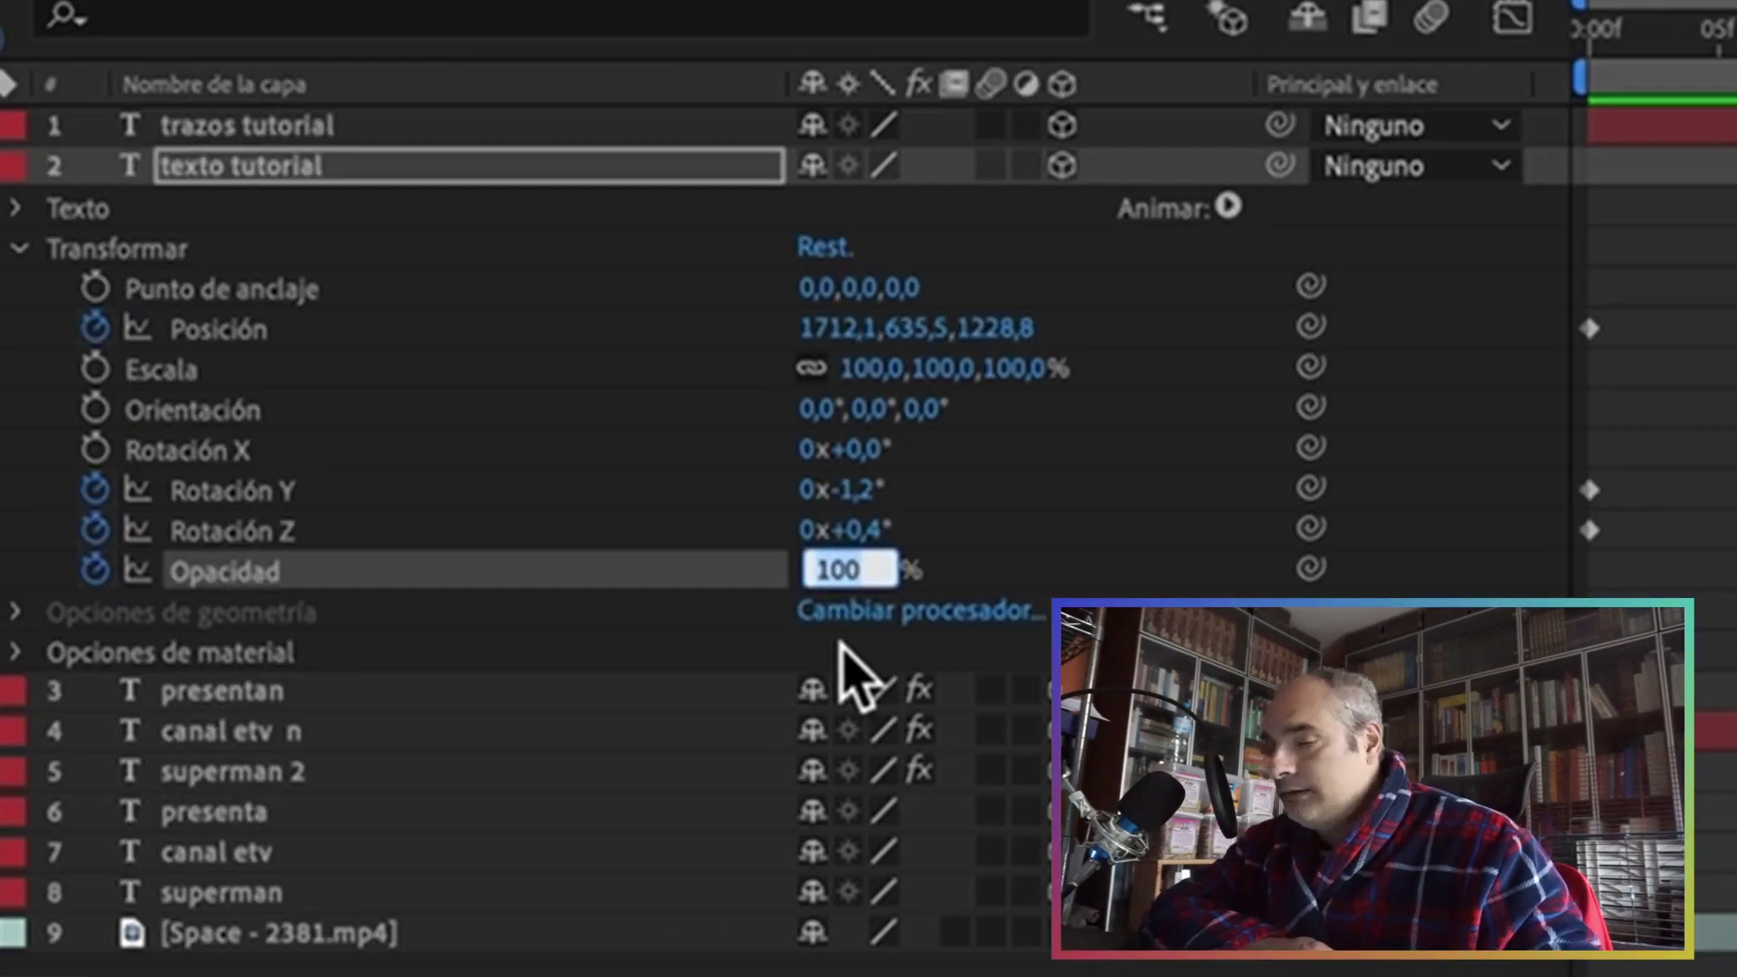
text(0)
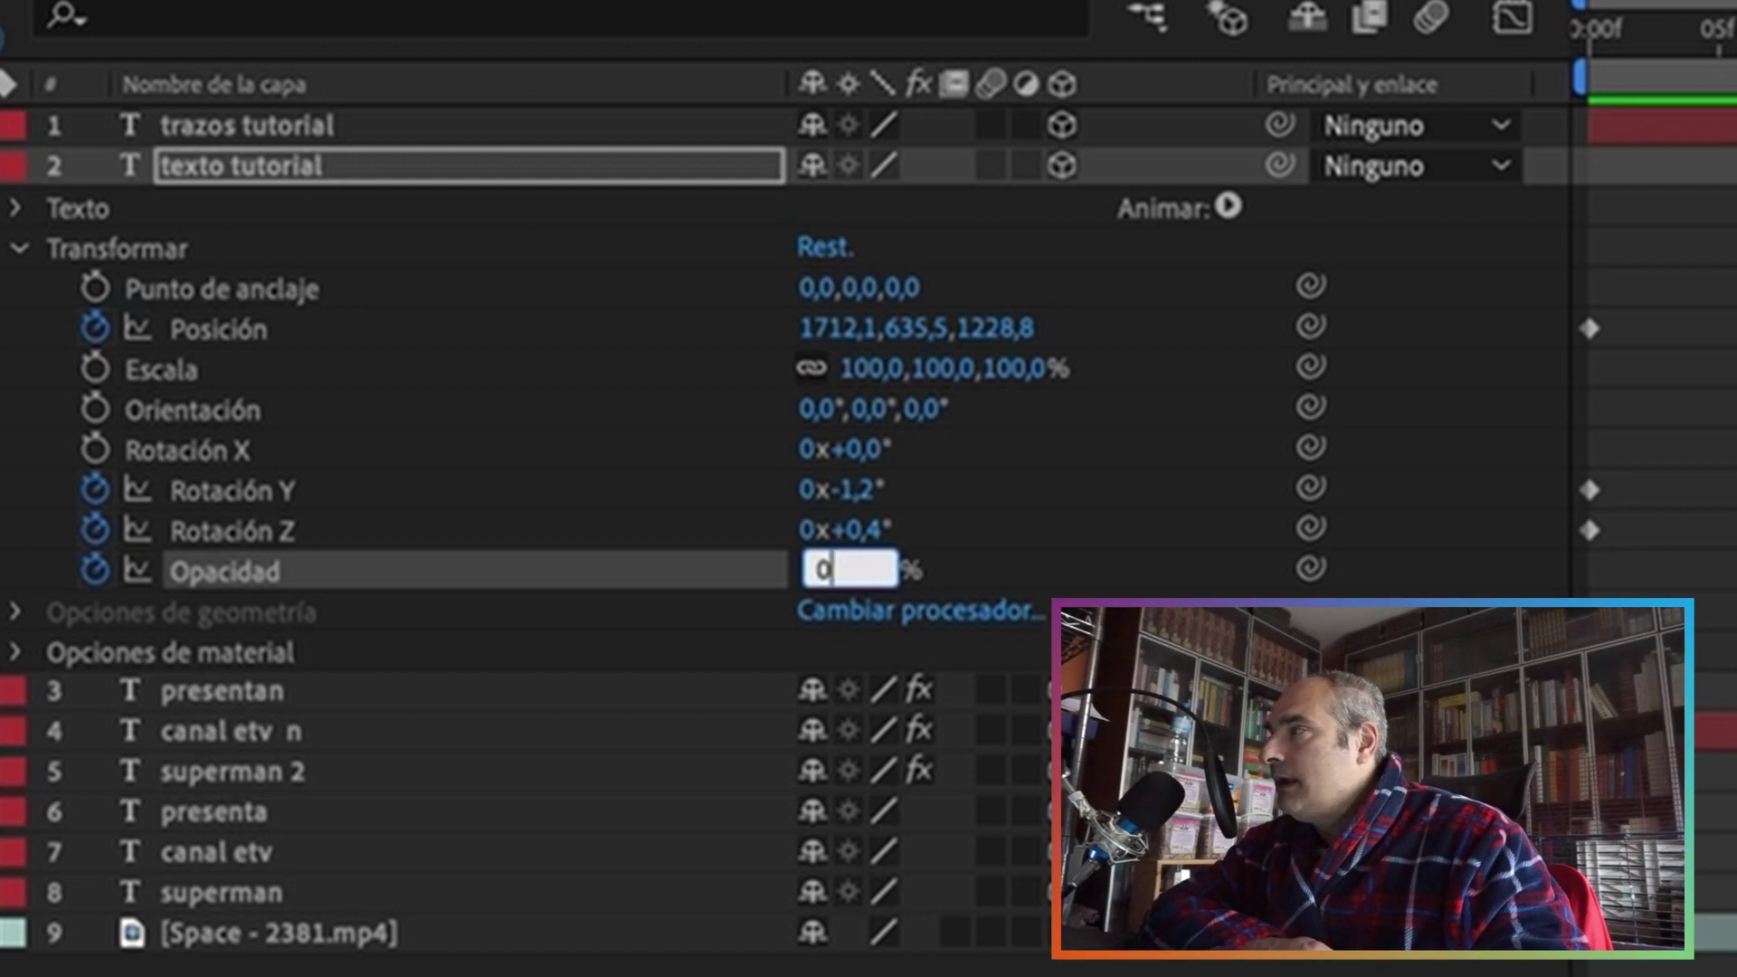
key(Return)
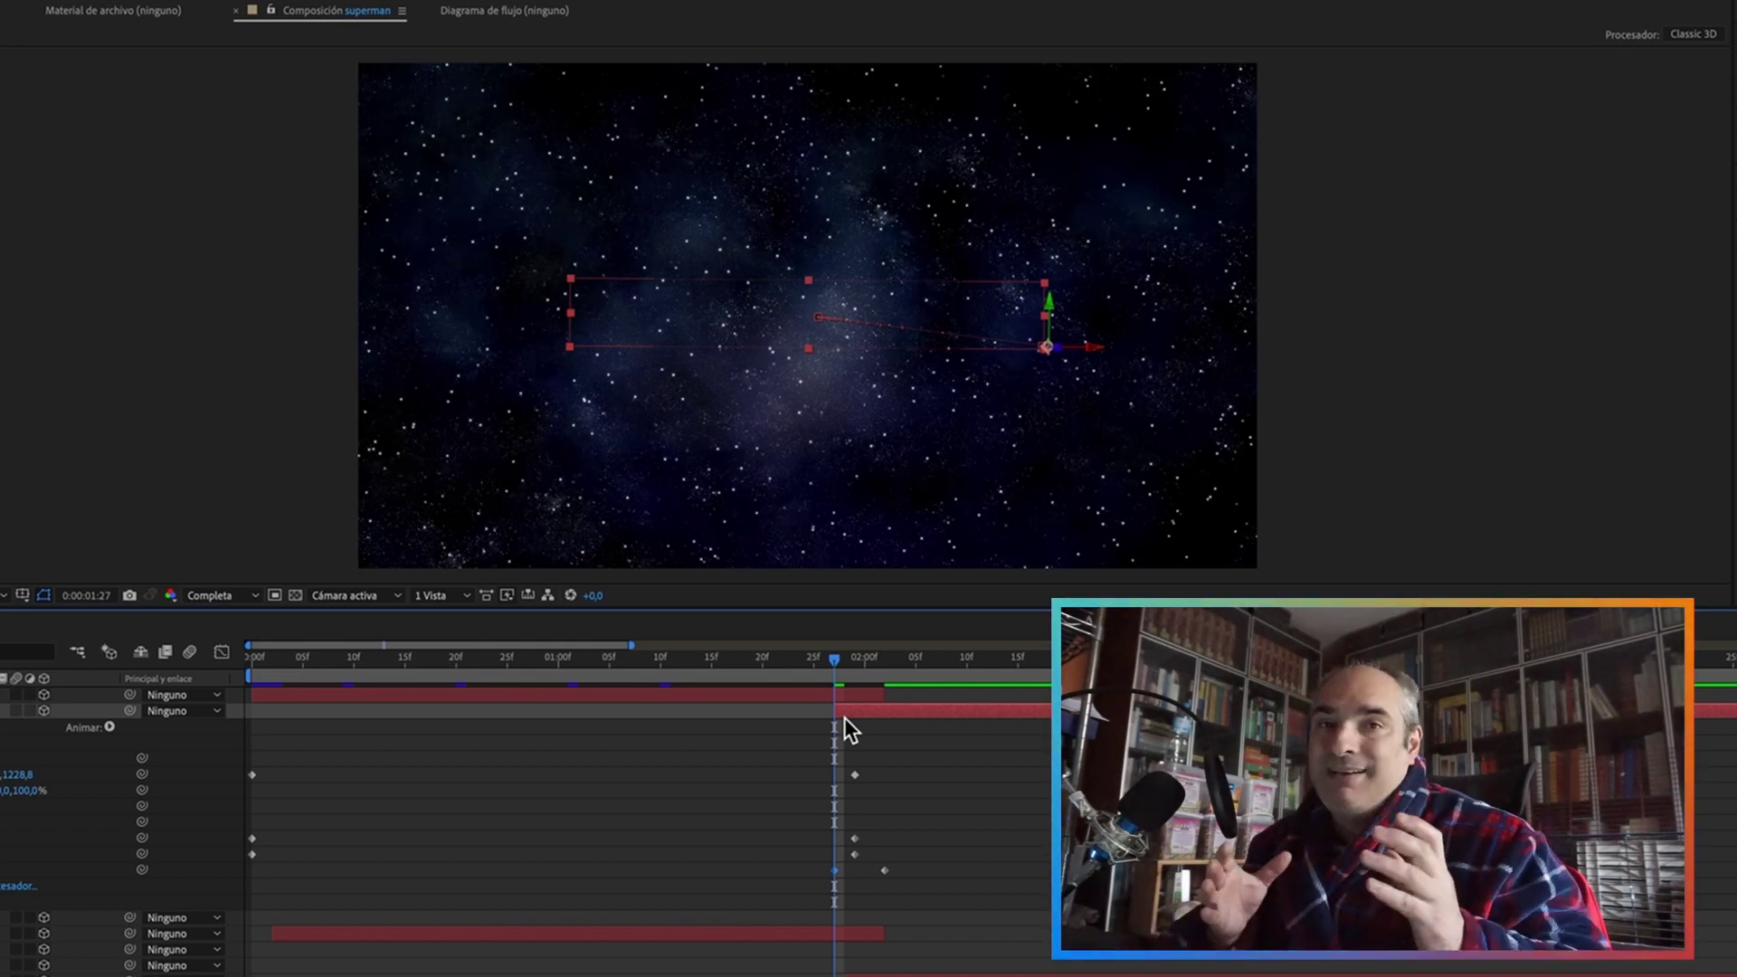
Step: Compare the fade at 1:28 and 2:17, then keyframe trazos tutorial's Opacity at 100% at 1:27
drag(830, 662, 839, 675)
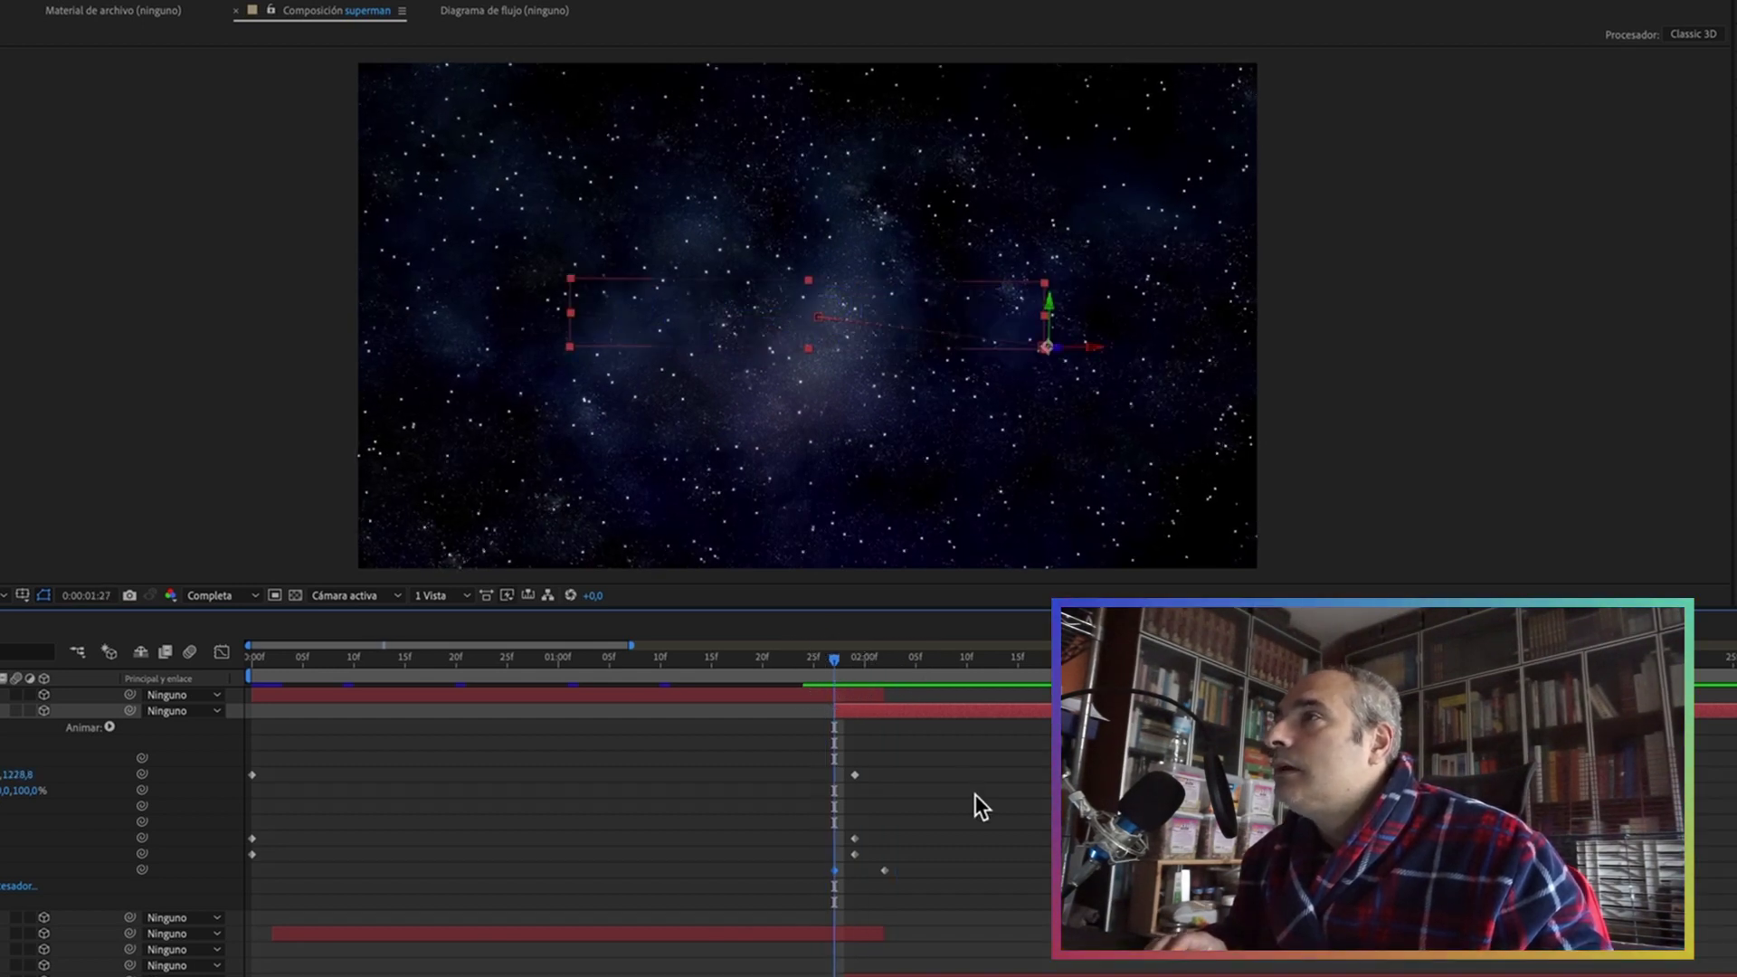
click(1041, 661)
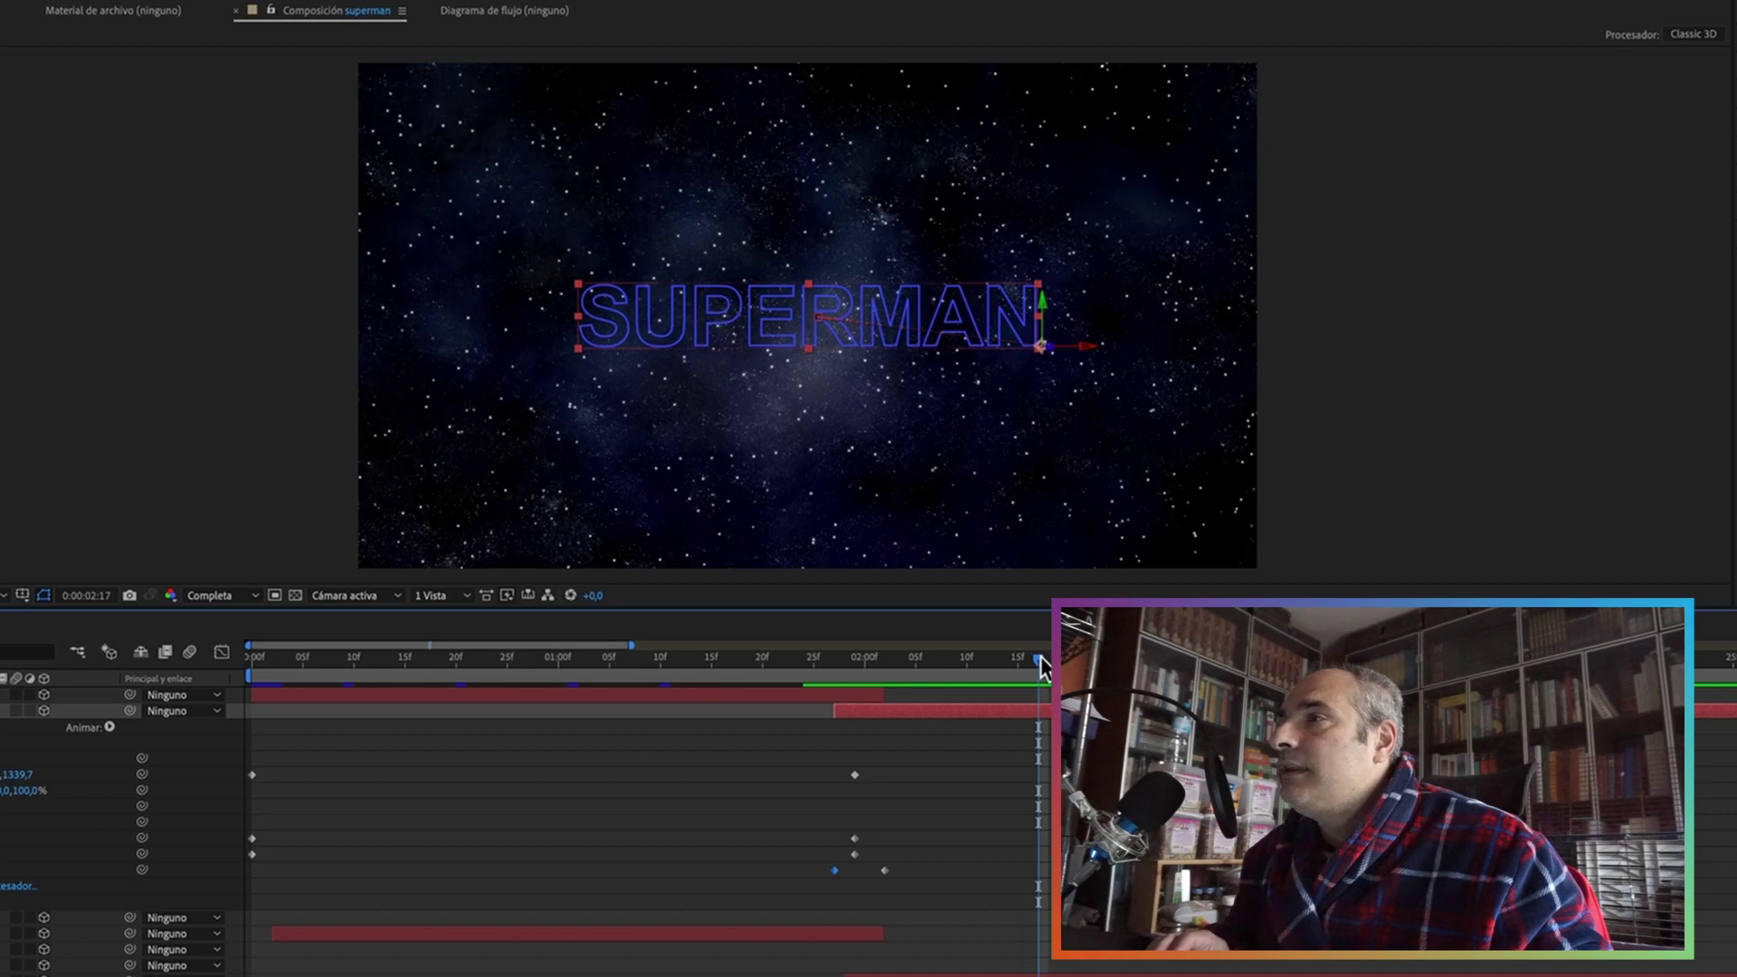
click(632, 682)
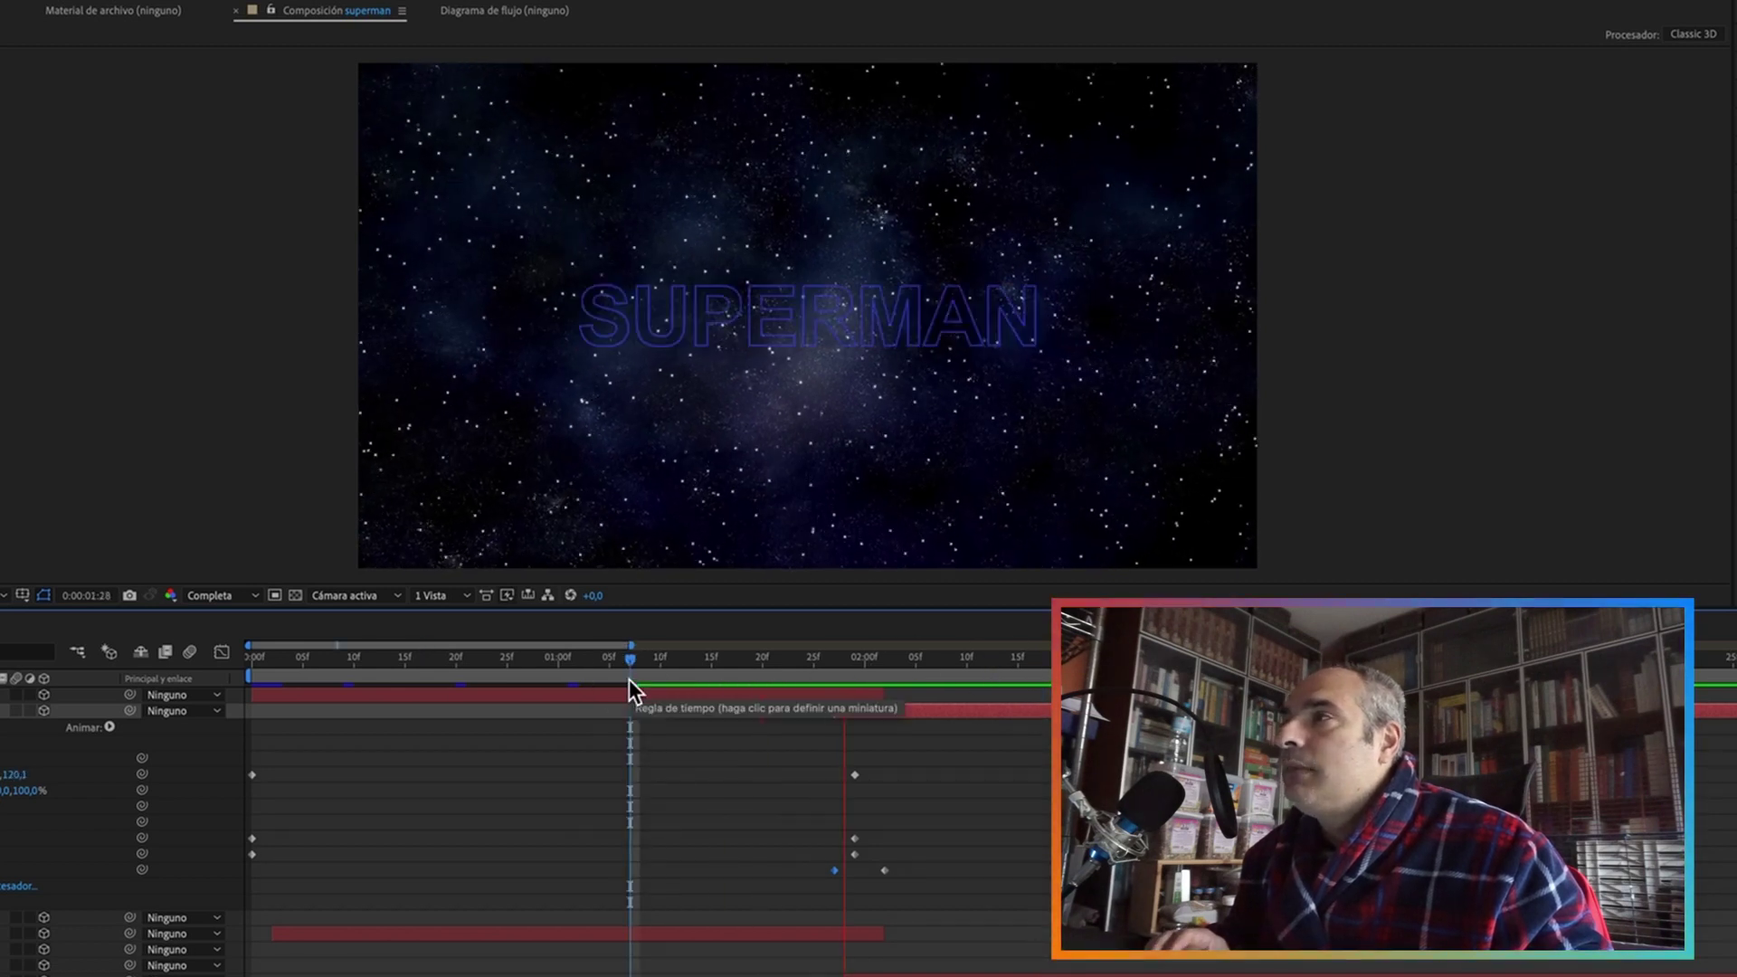
click(1039, 660)
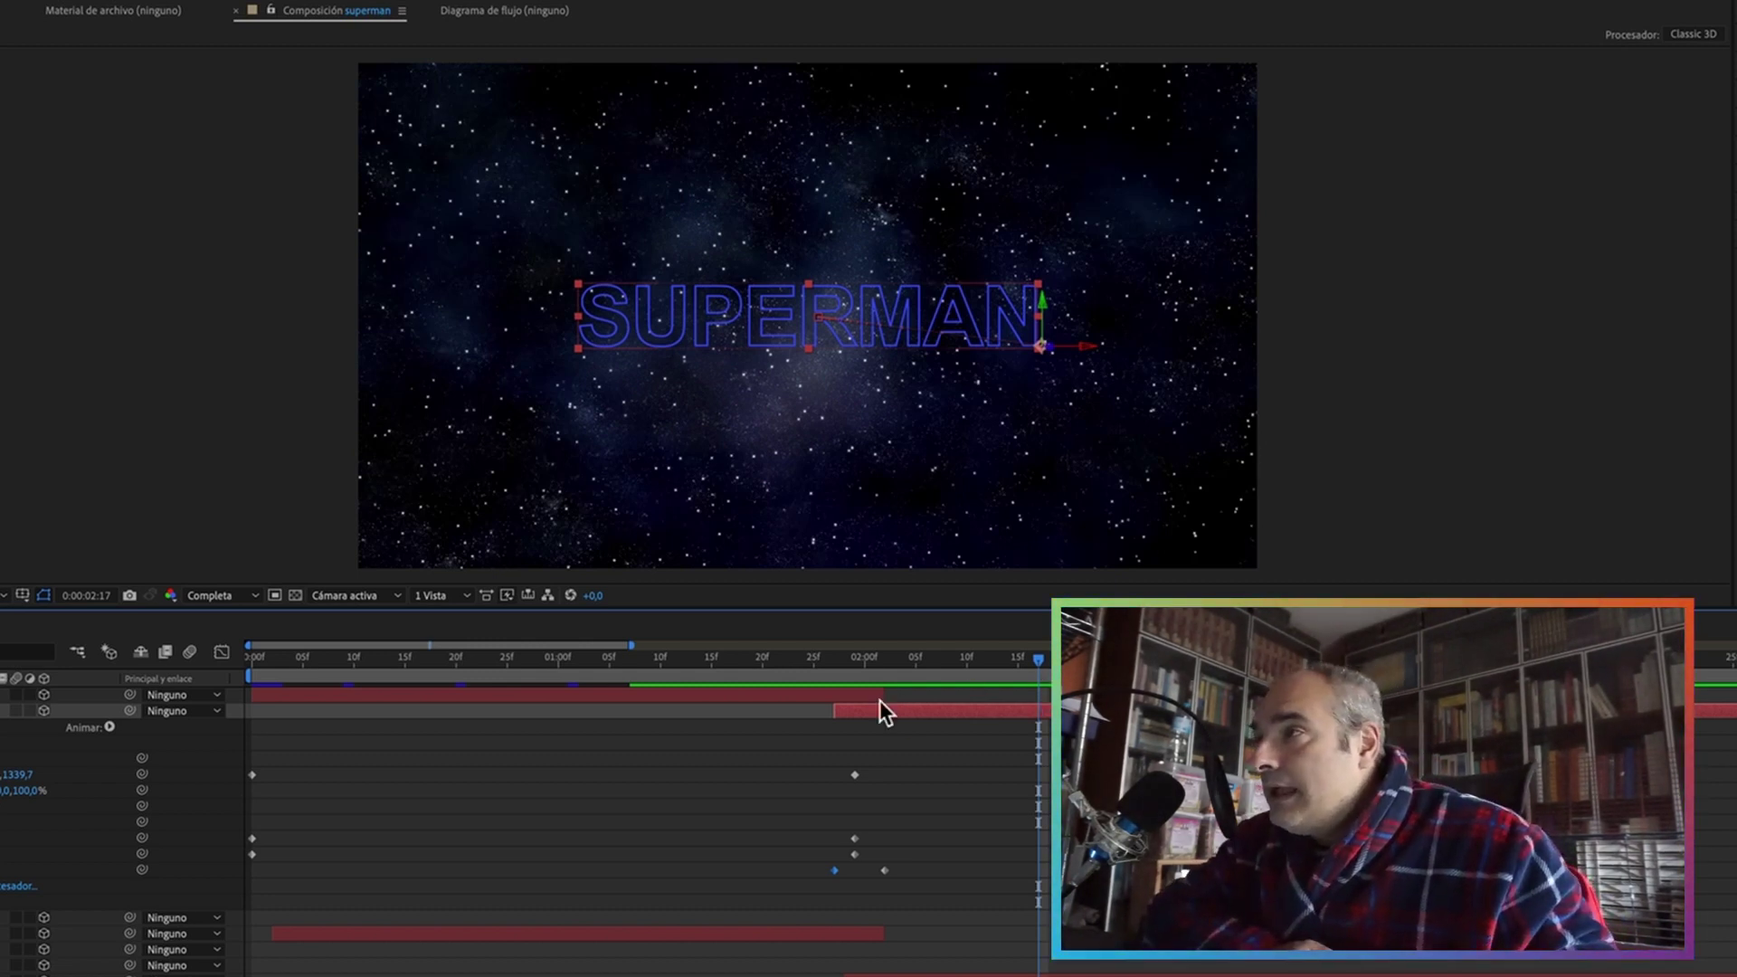
drag(1034, 677, 835, 679)
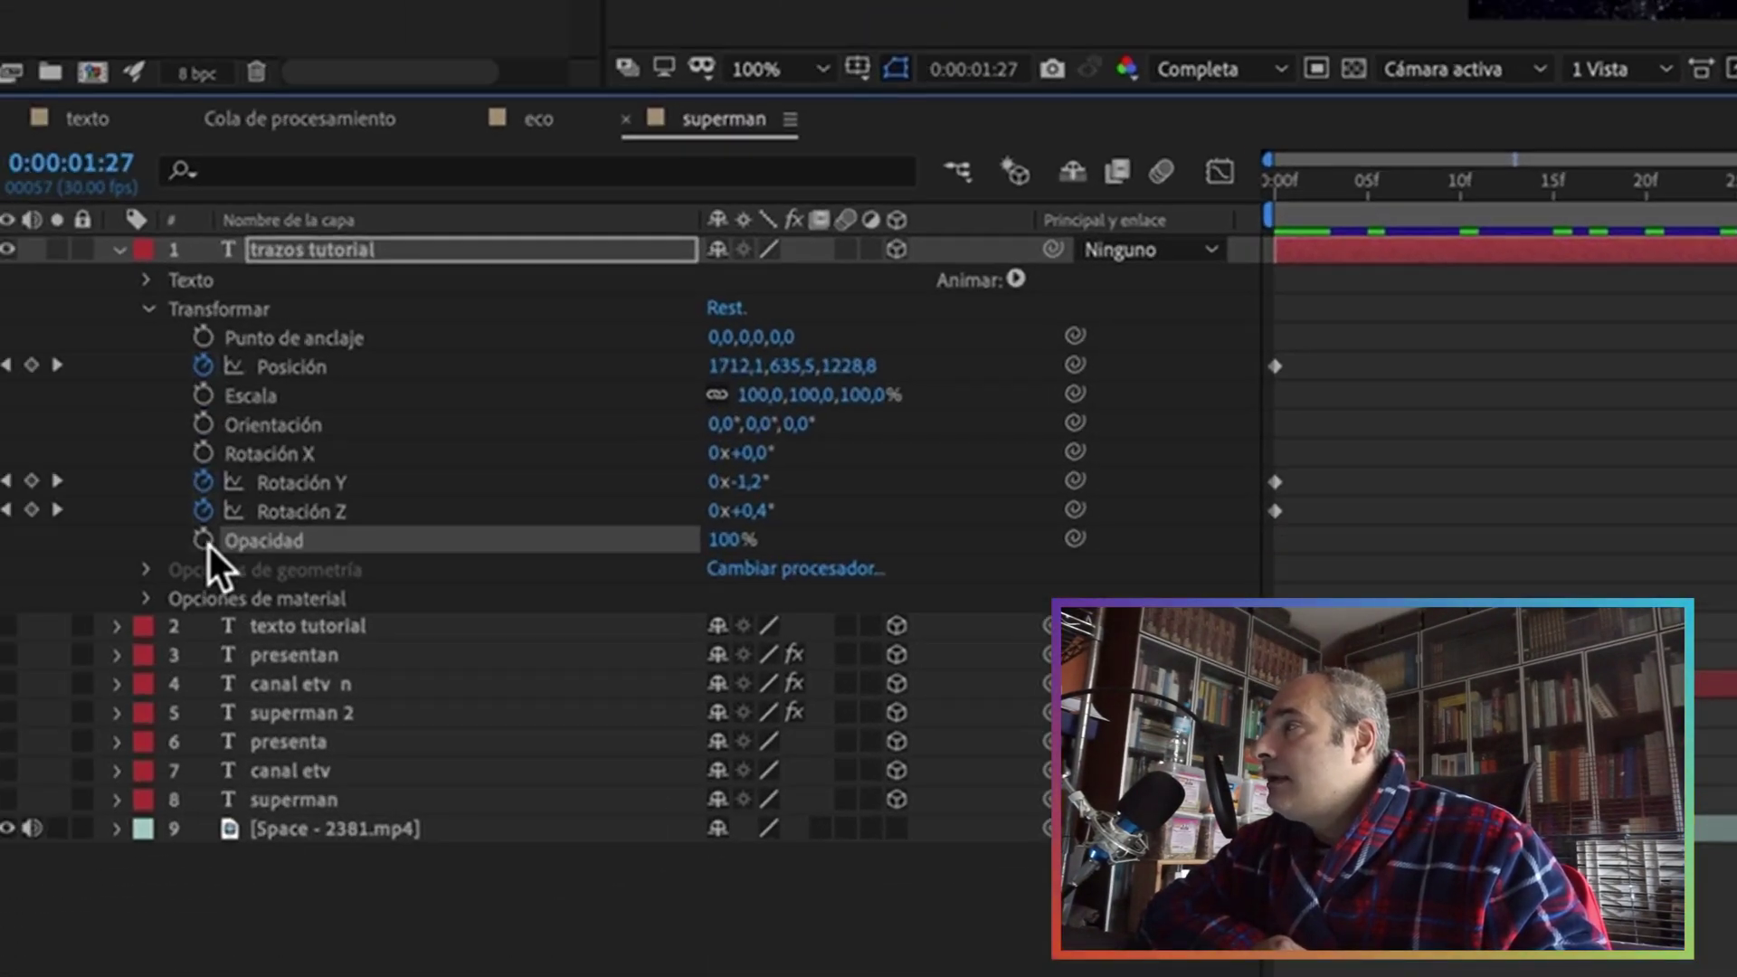
click(204, 541)
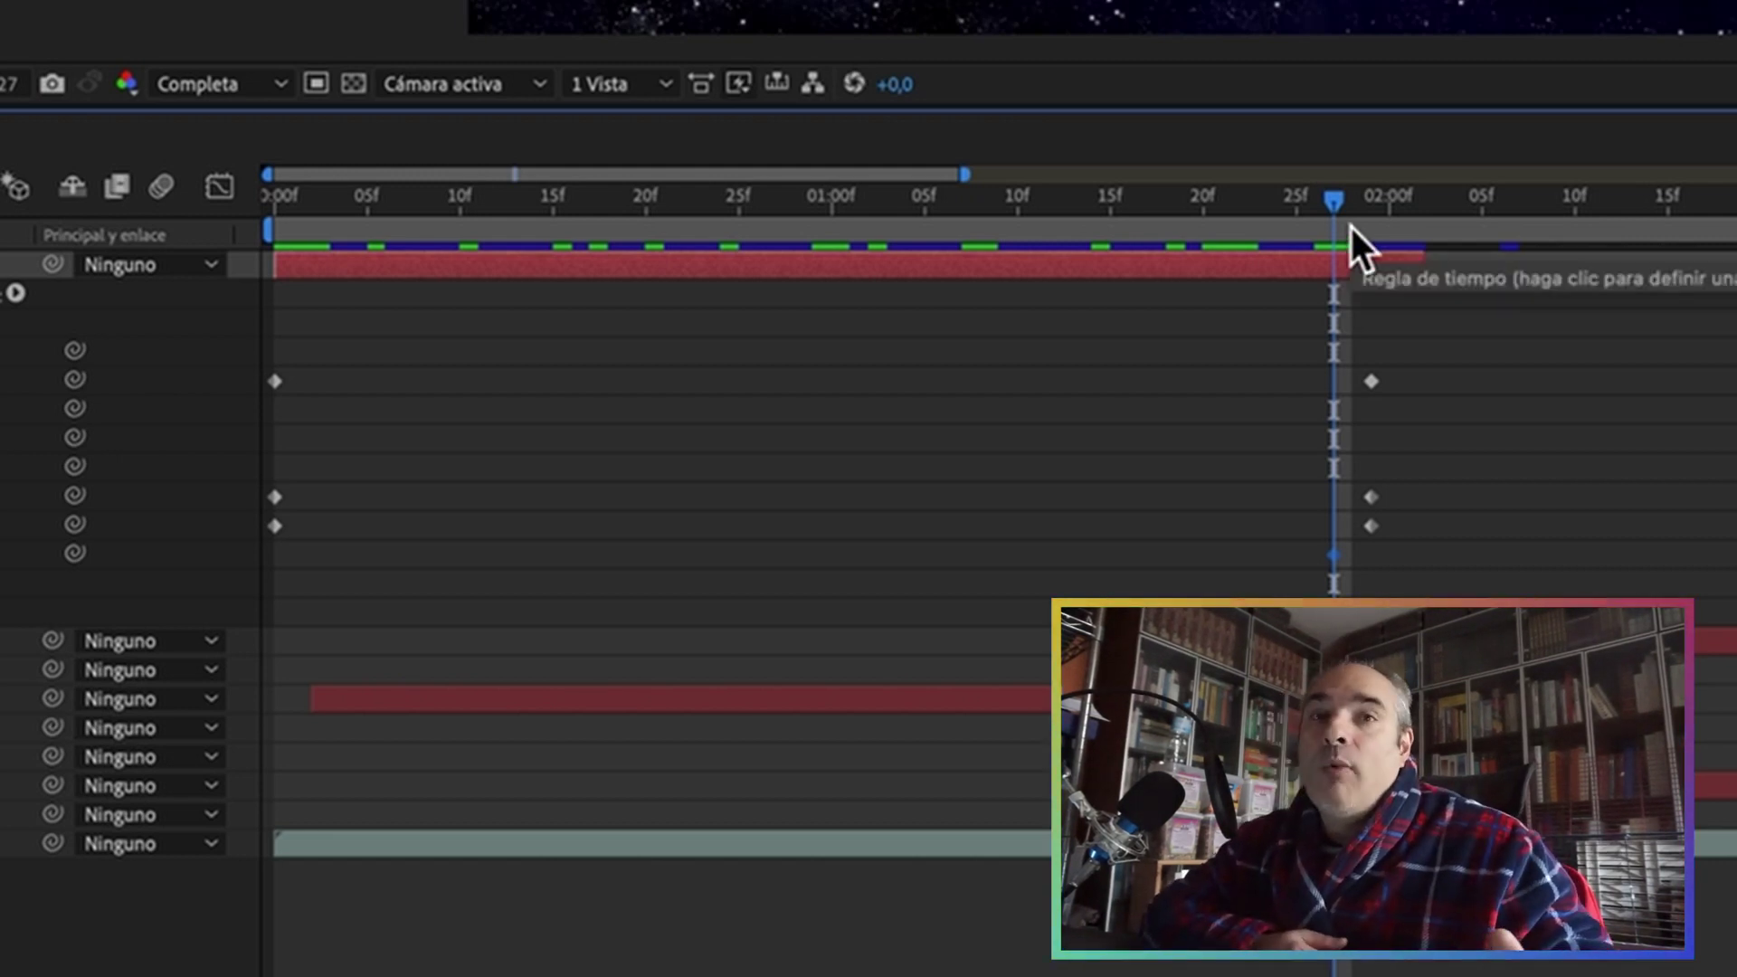
click(1353, 199)
drag(1356, 199, 1426, 201)
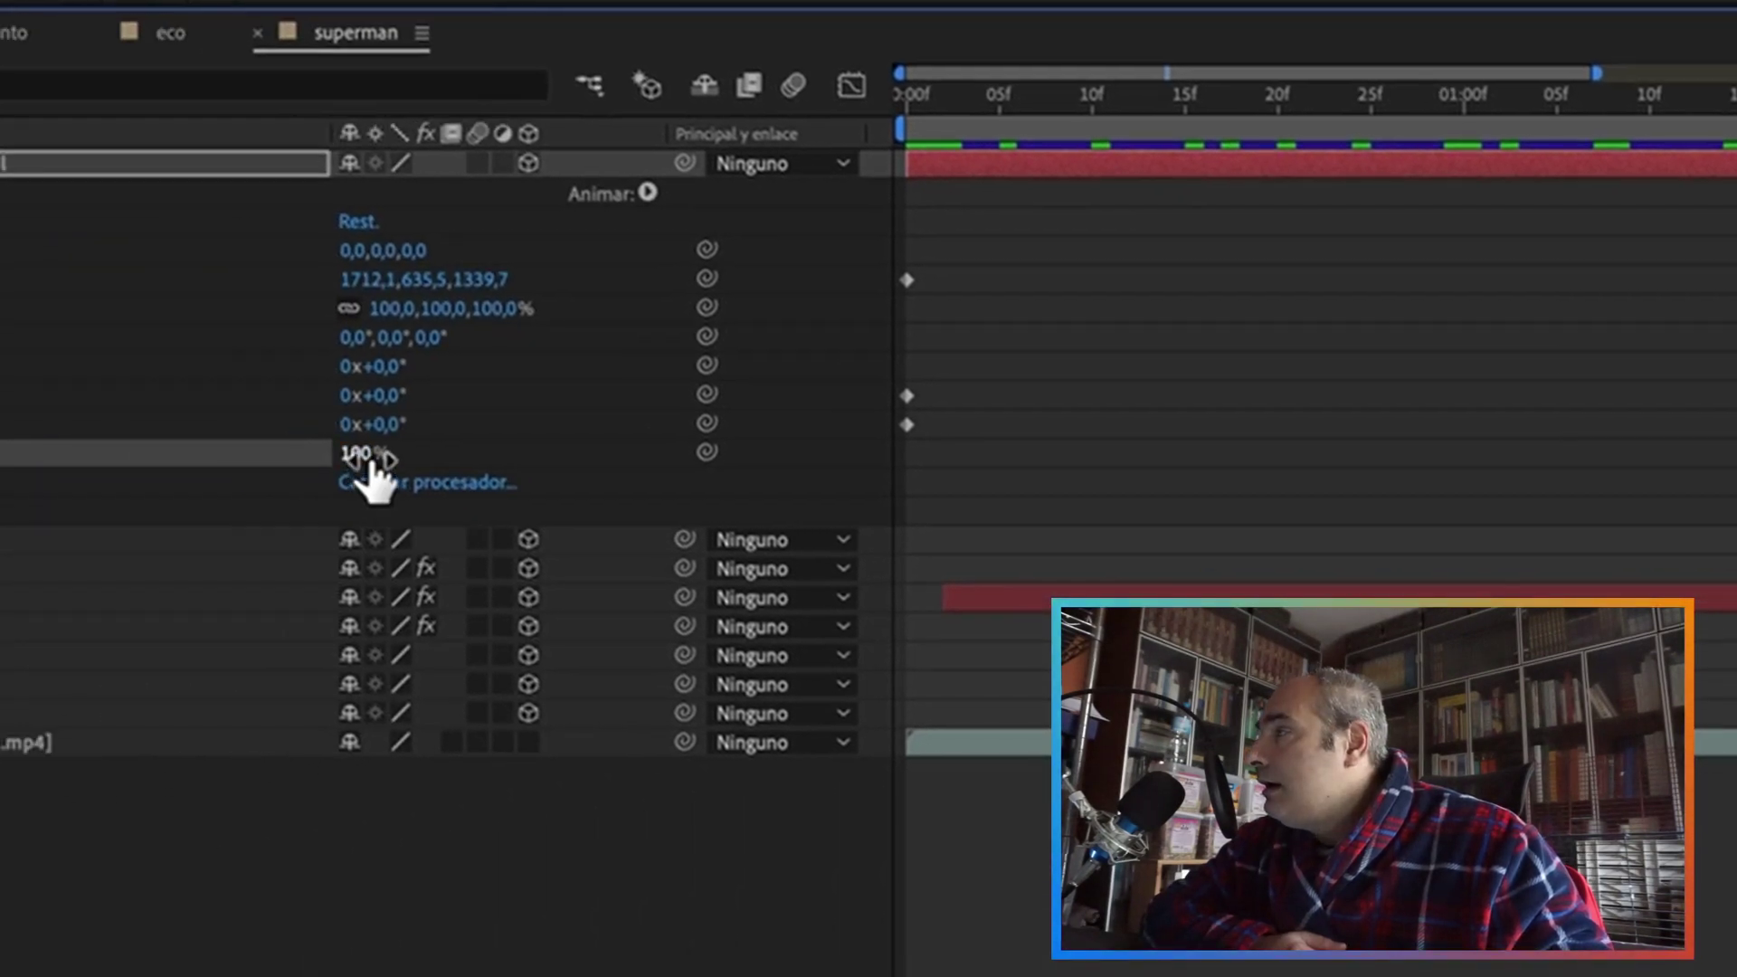
click(366, 454)
text(0)
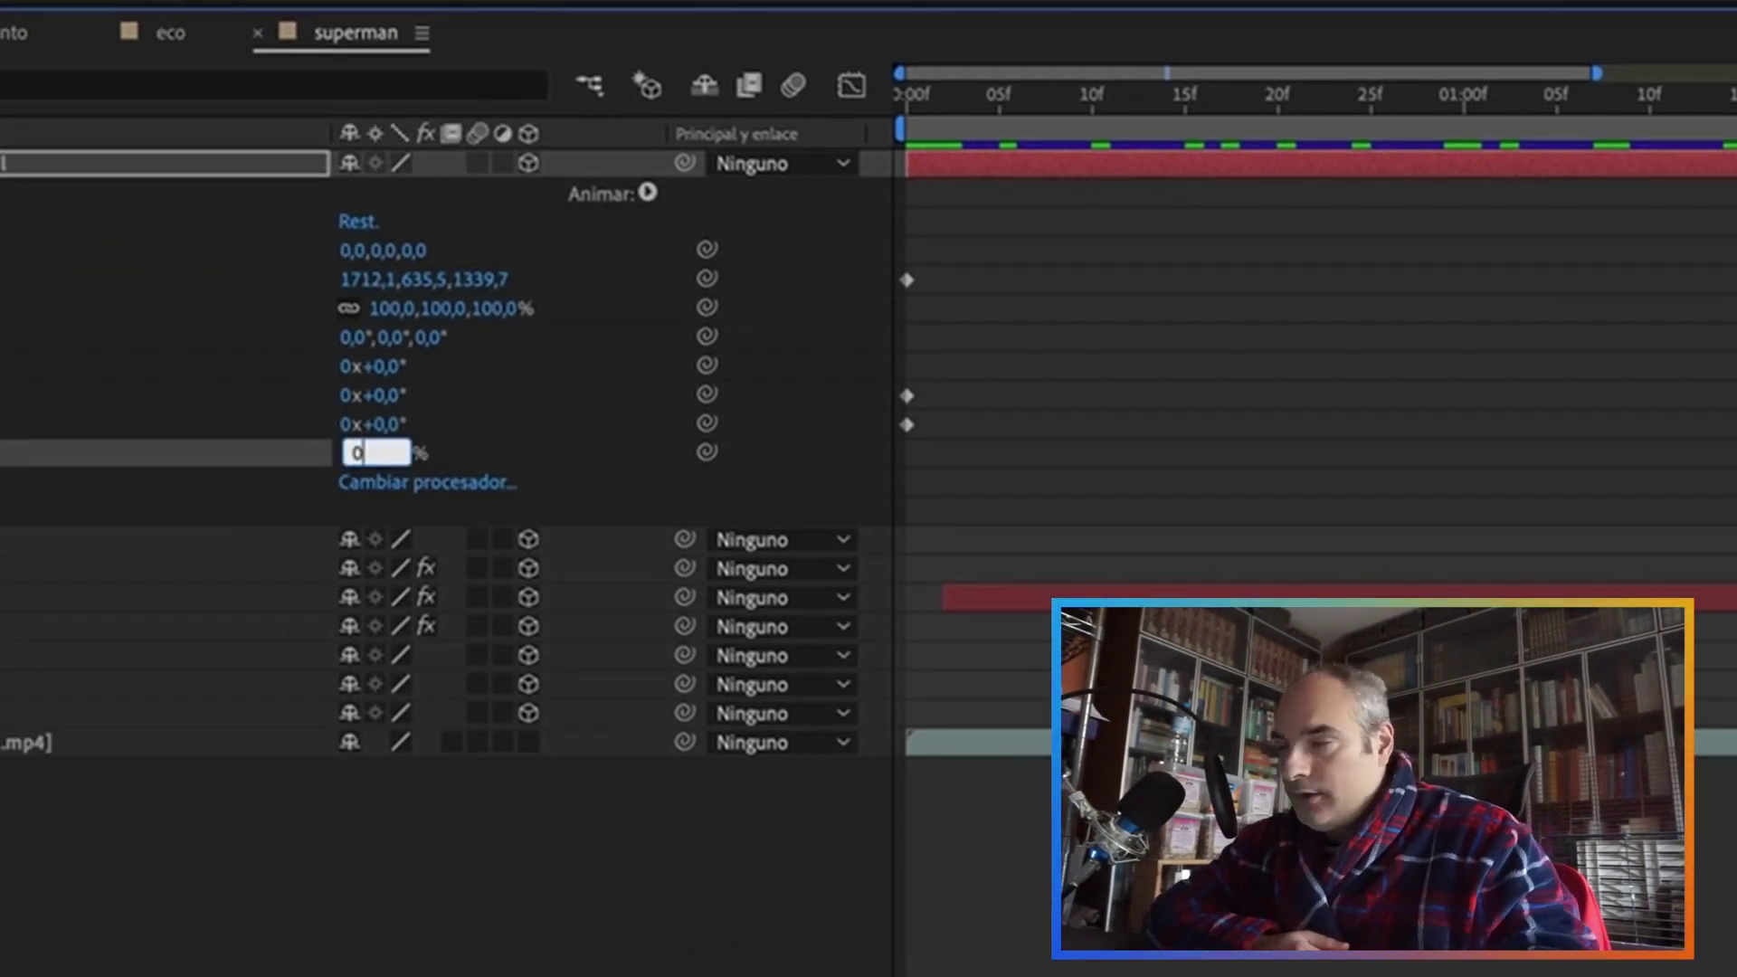
key(Return)
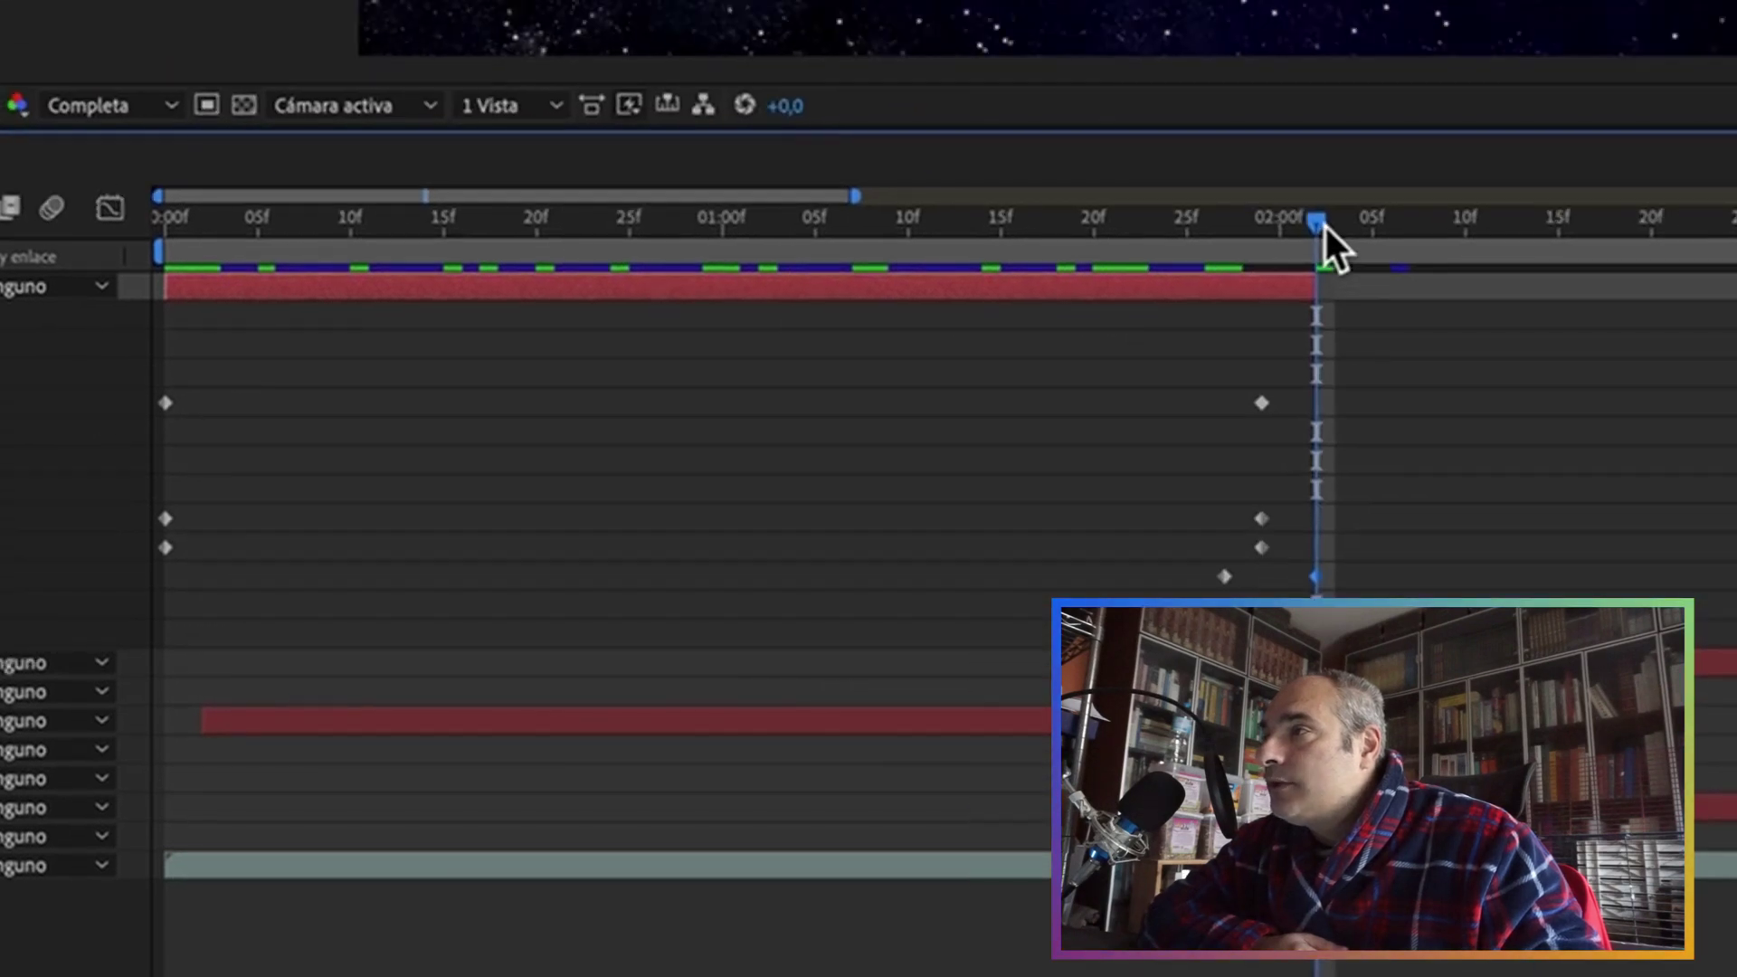
drag(1308, 227, 1081, 248)
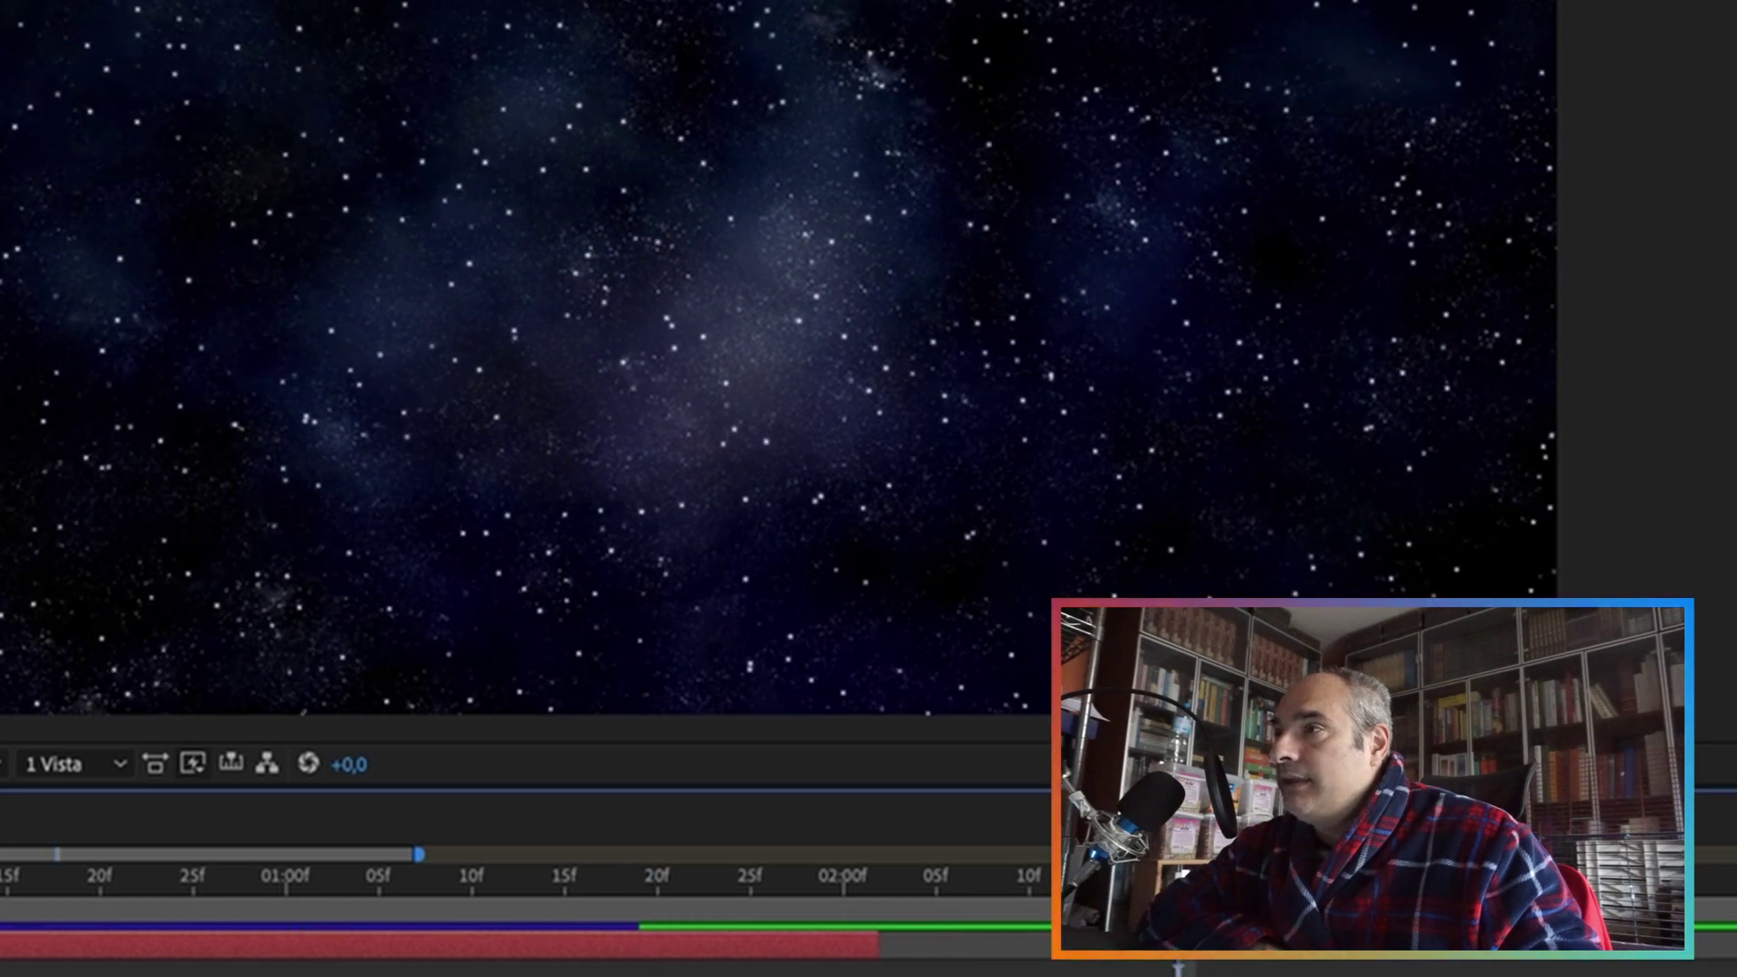
mouse_move(795, 950)
mouse_down()
mouse_move(867, 954)
mouse_move(825, 957)
mouse_up()
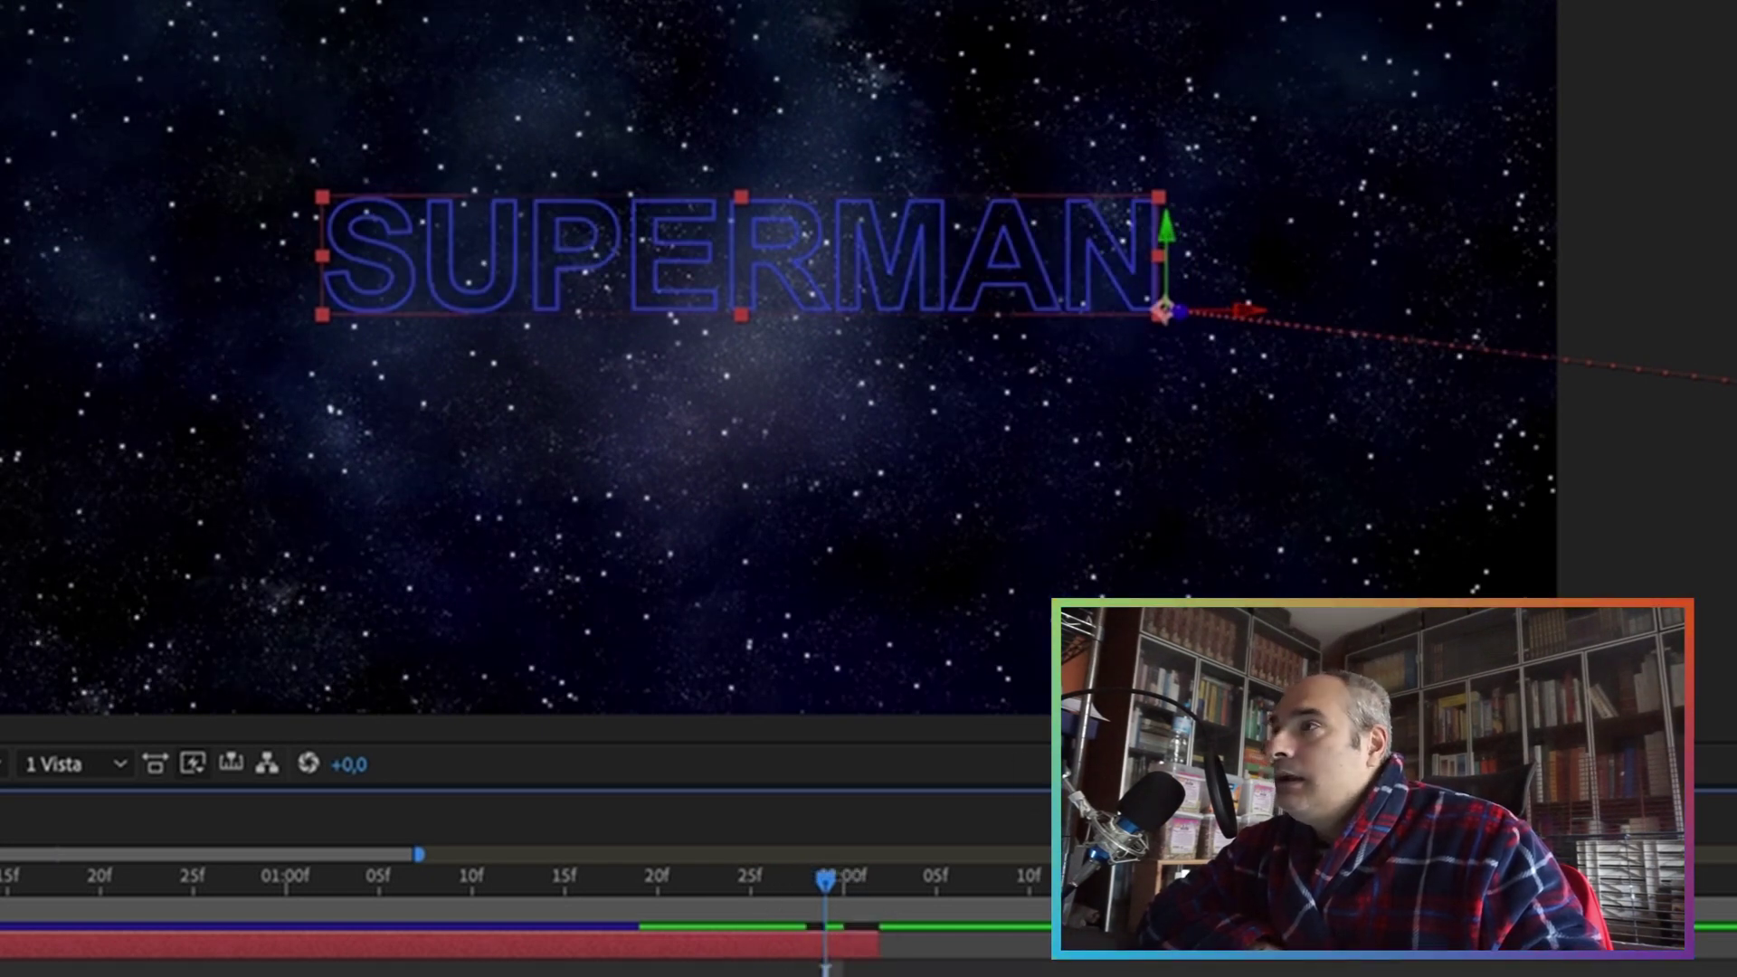
Step: Check the frames around two seconds, collapse trazos tutorial's Transform properties, and return to 0:00
drag(807, 892, 897, 903)
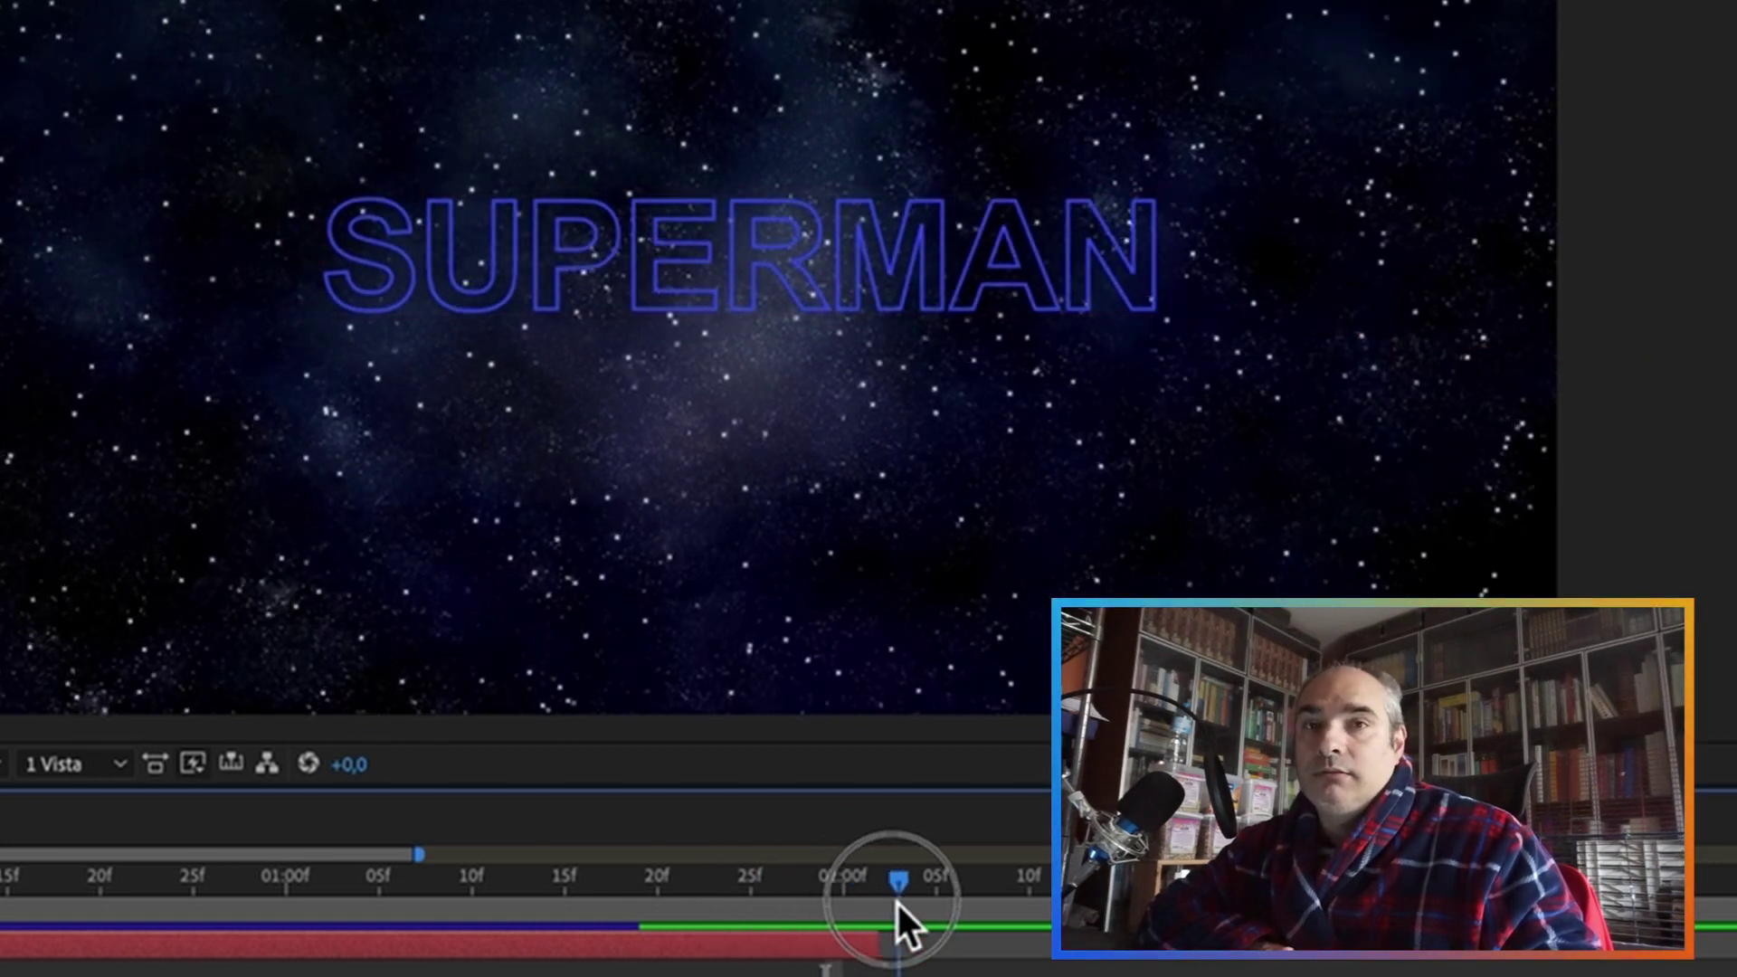
drag(888, 899, 508, 965)
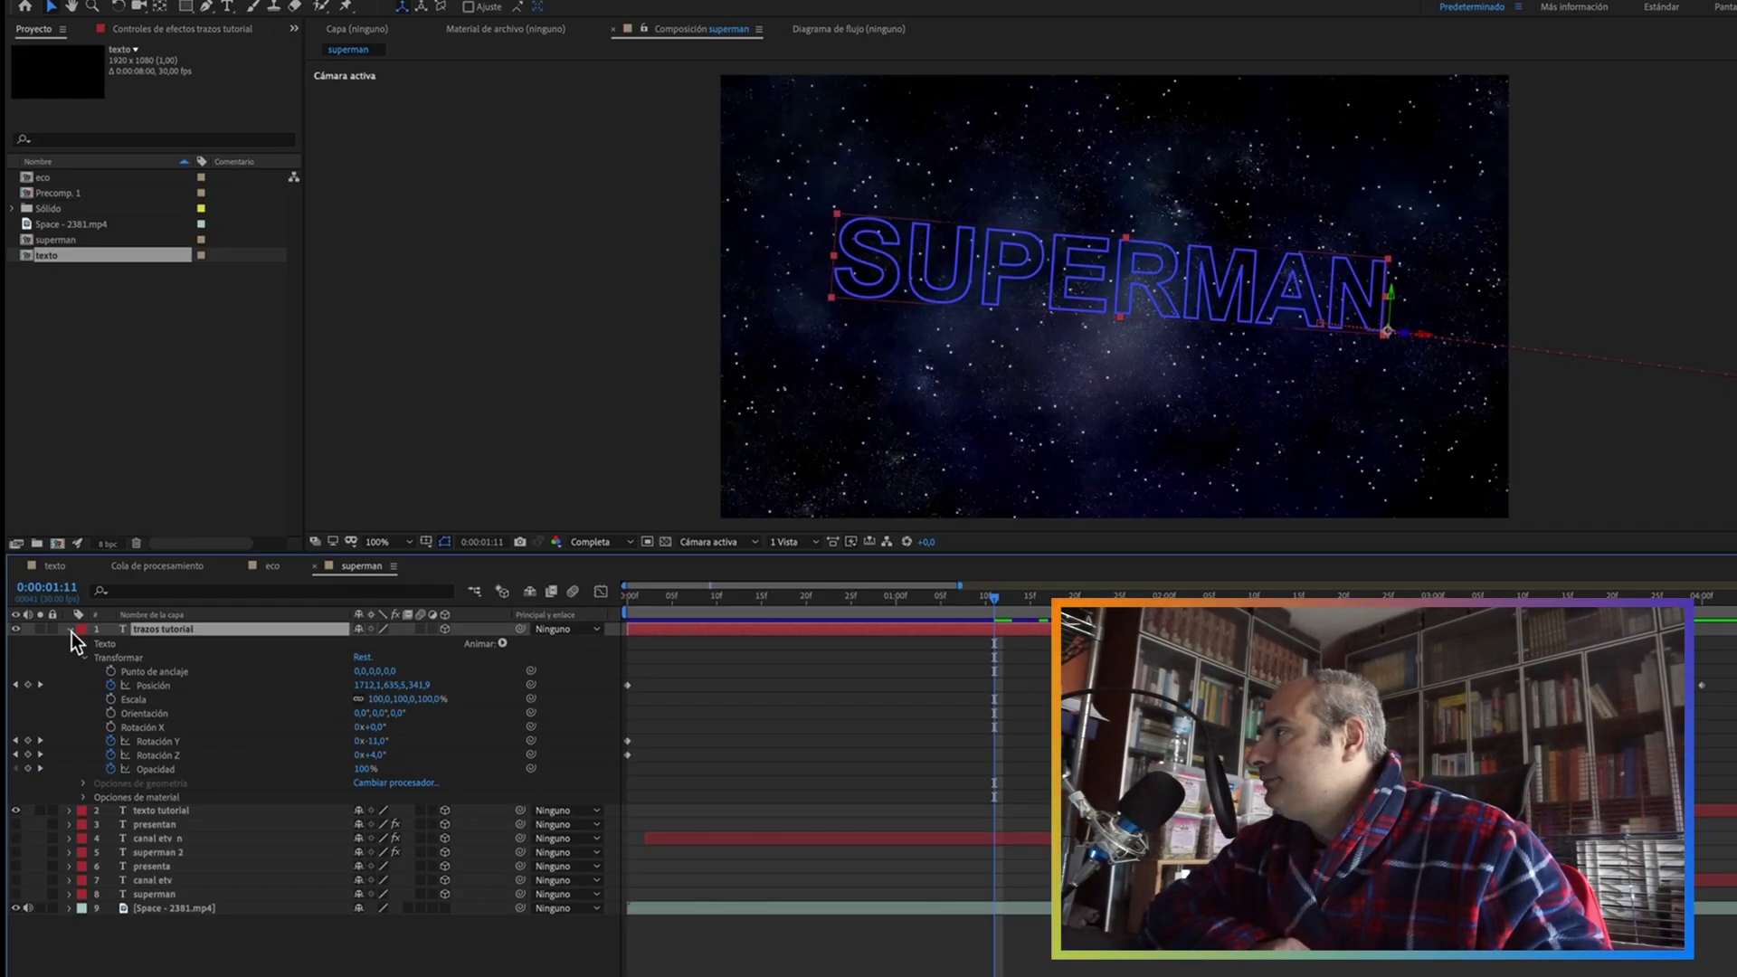
click(71, 630)
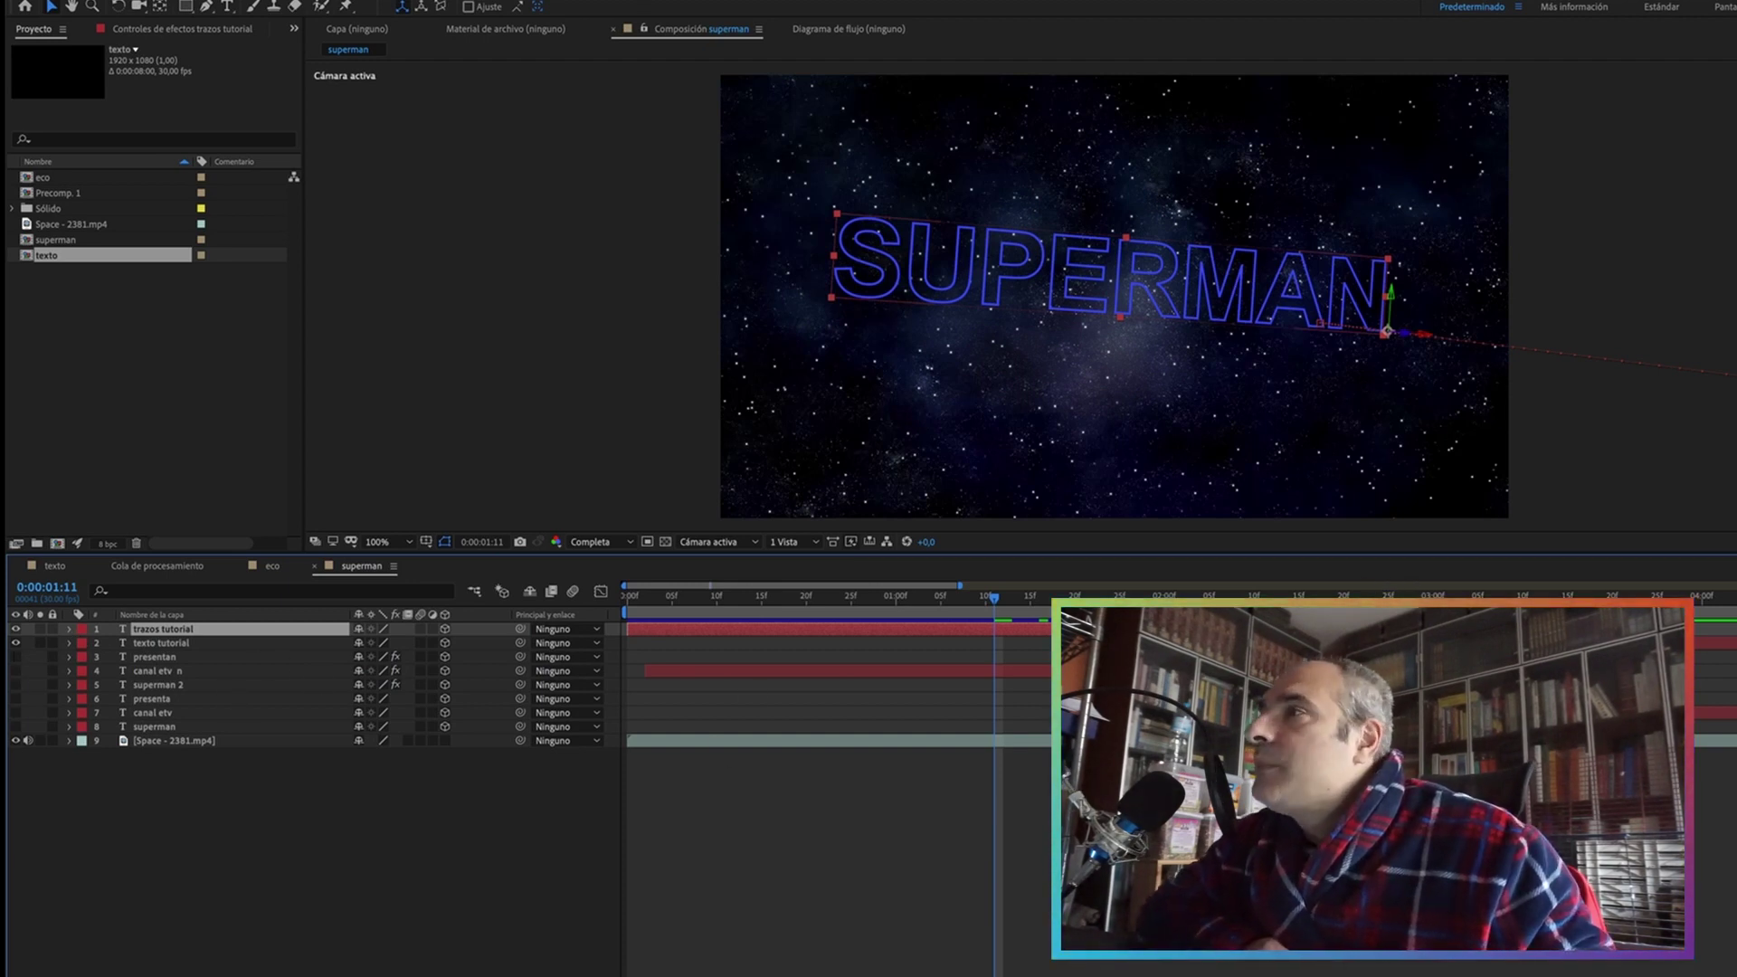
drag(992, 601, 617, 632)
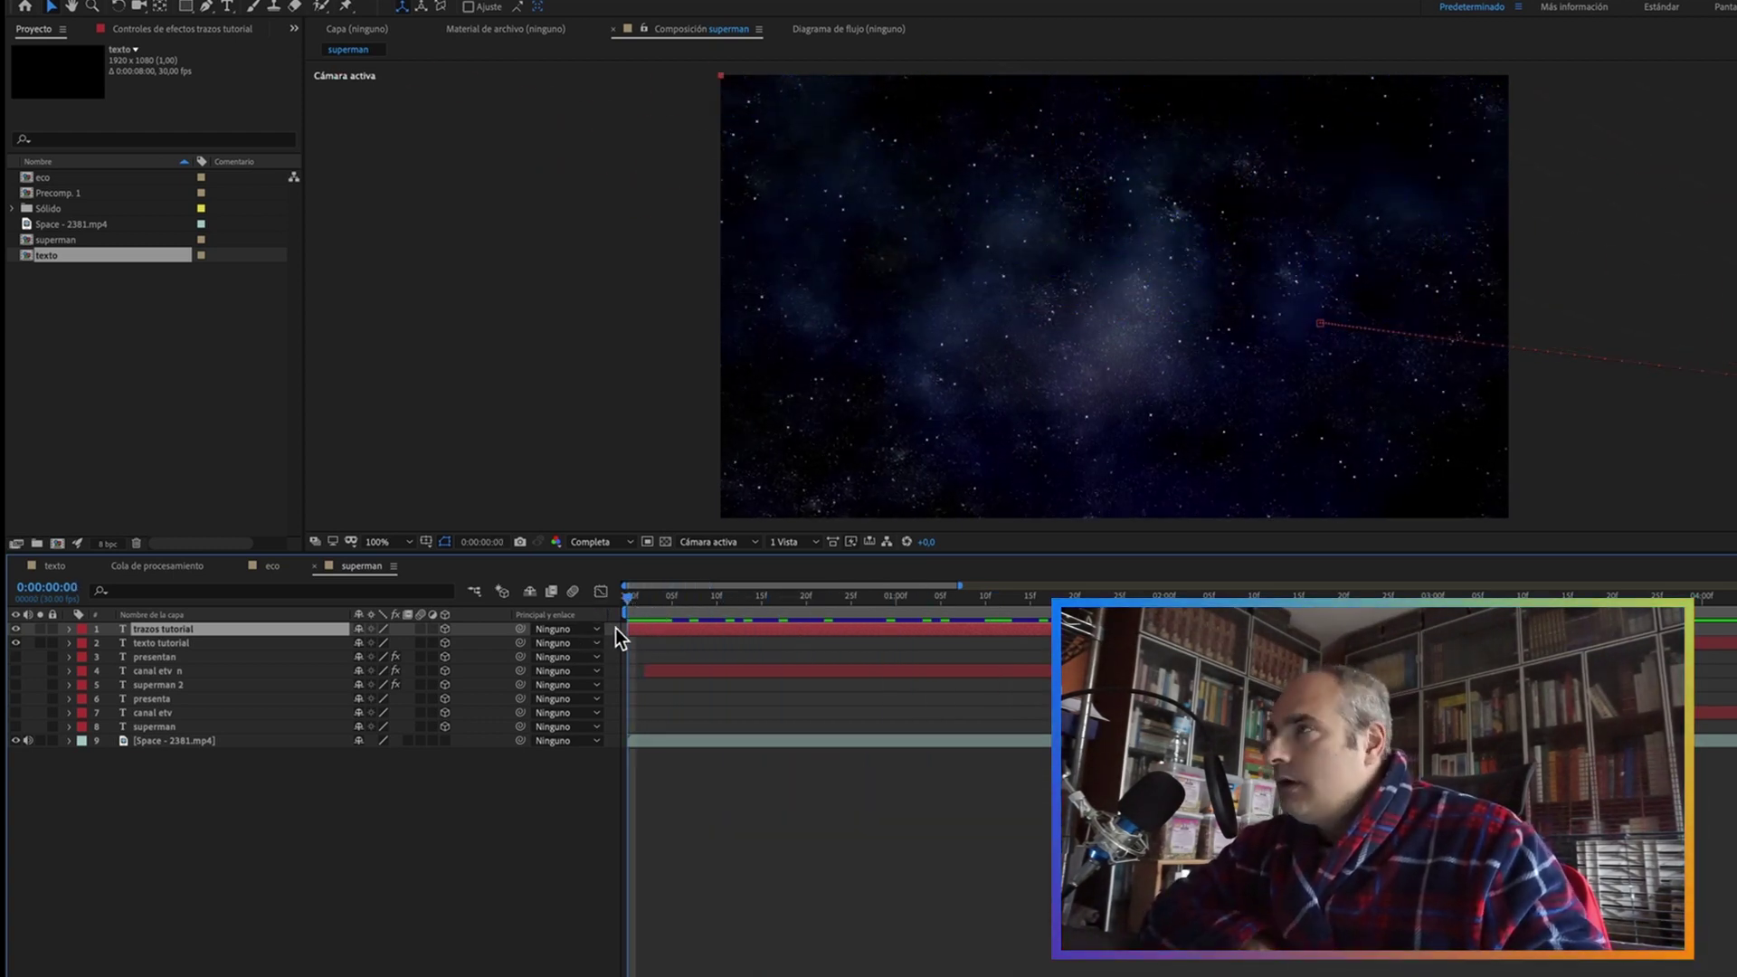
Step: Preview the SUPERMAN fly-in, then switch to the Type tool at the one-second frame
key(space)
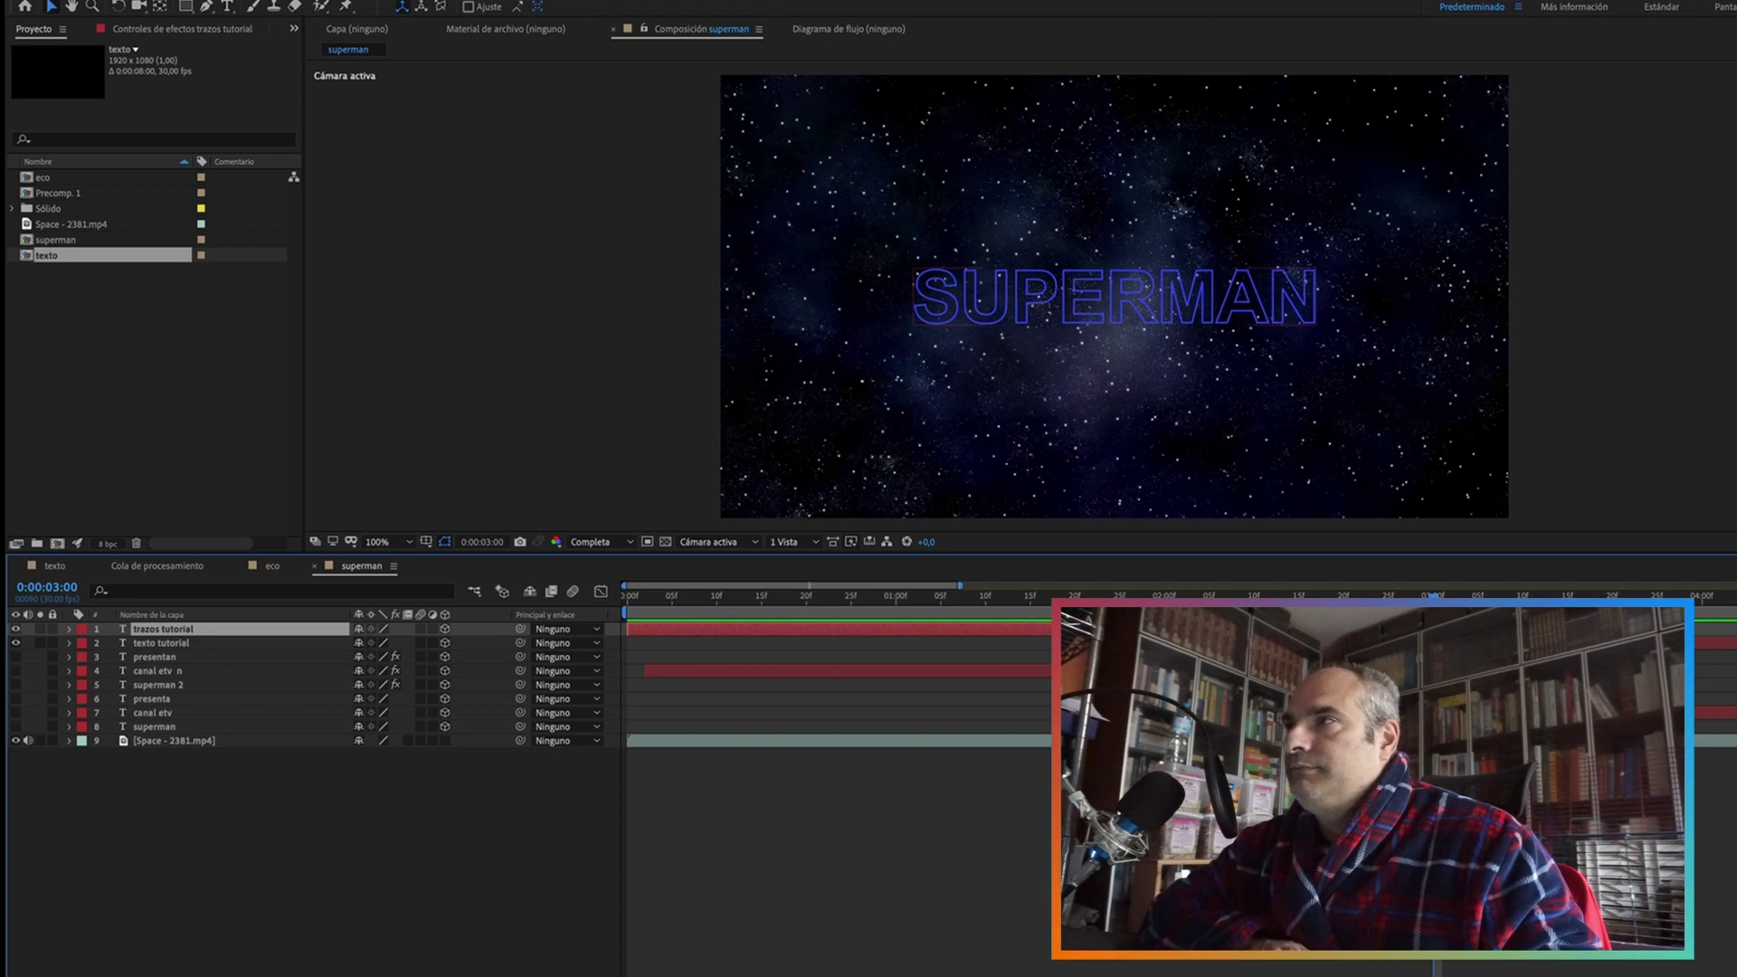
click(883, 659)
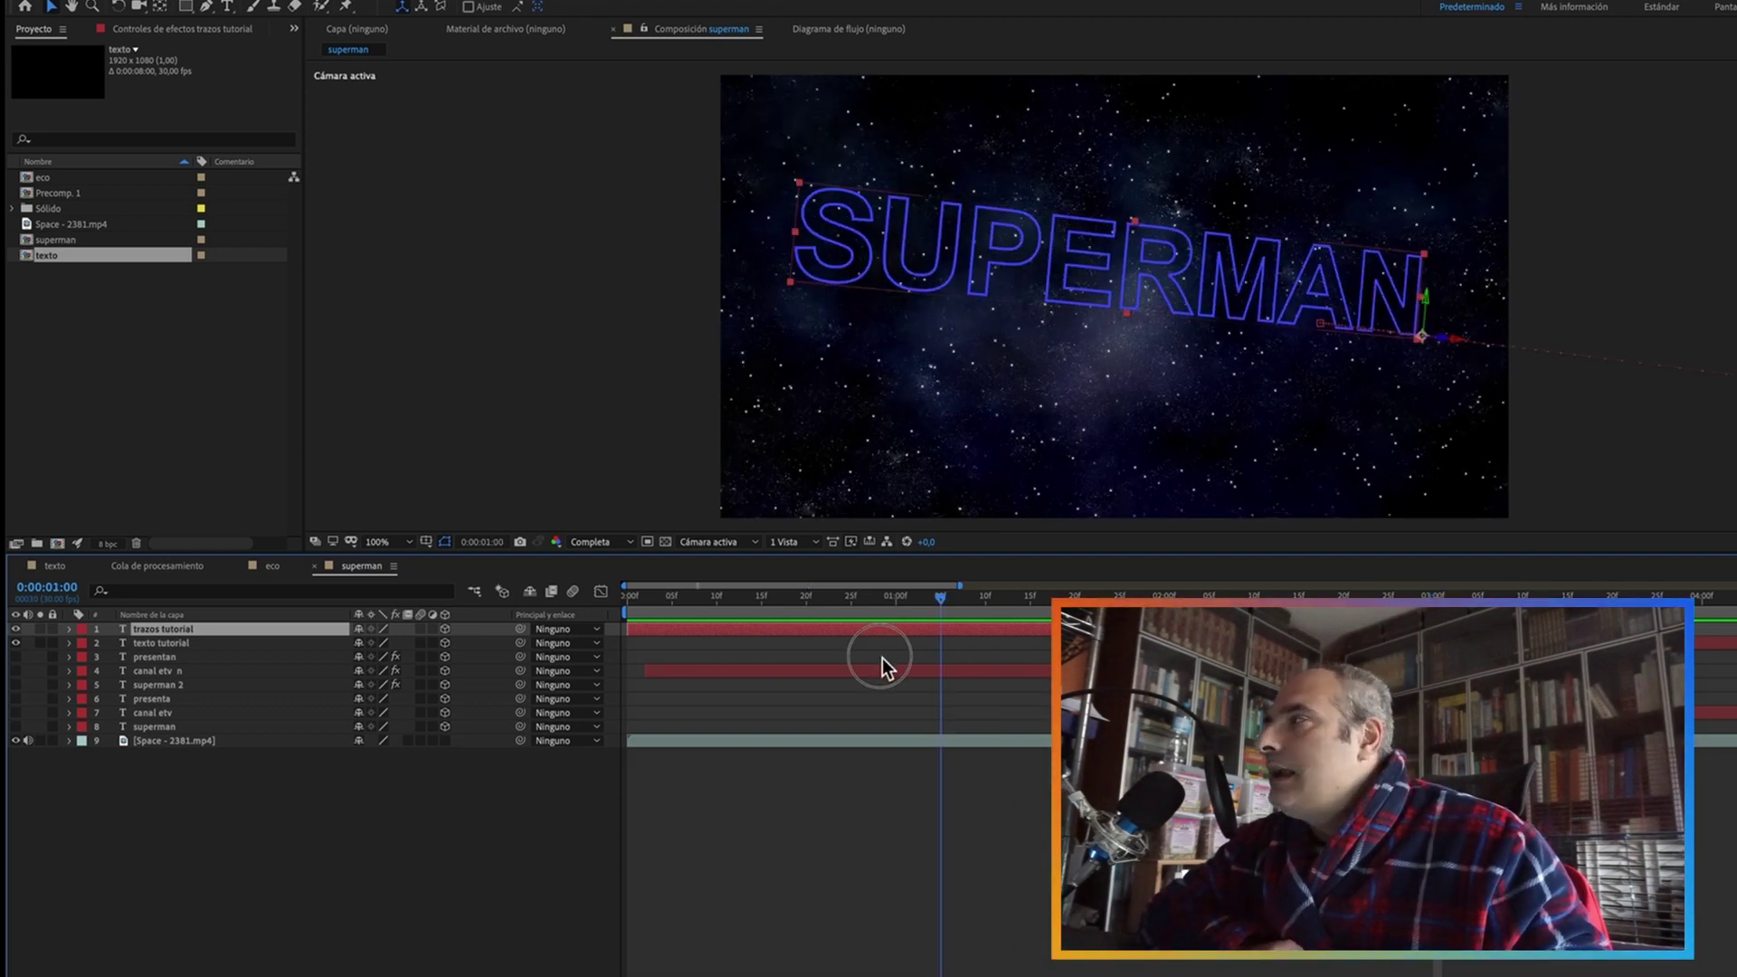
key(ctrl+t)
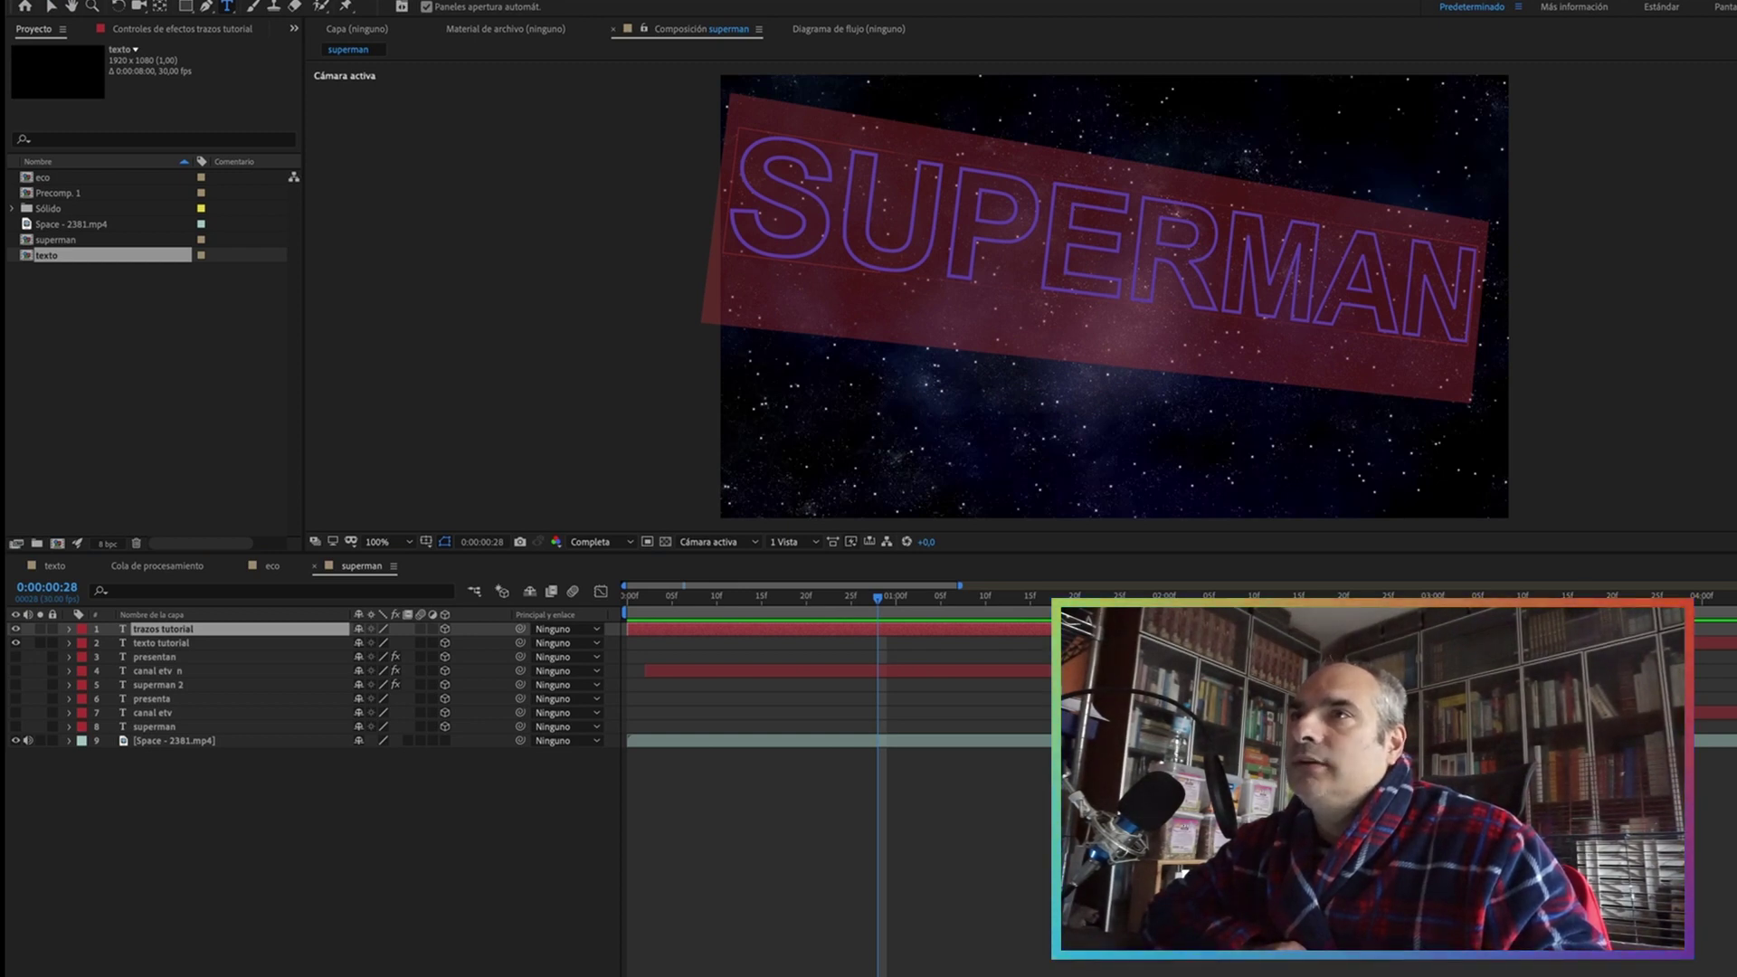
Step: Set the SUPERMAN outline stroke width to 2 px and preview it around one second
click(1662, 268)
click(1659, 386)
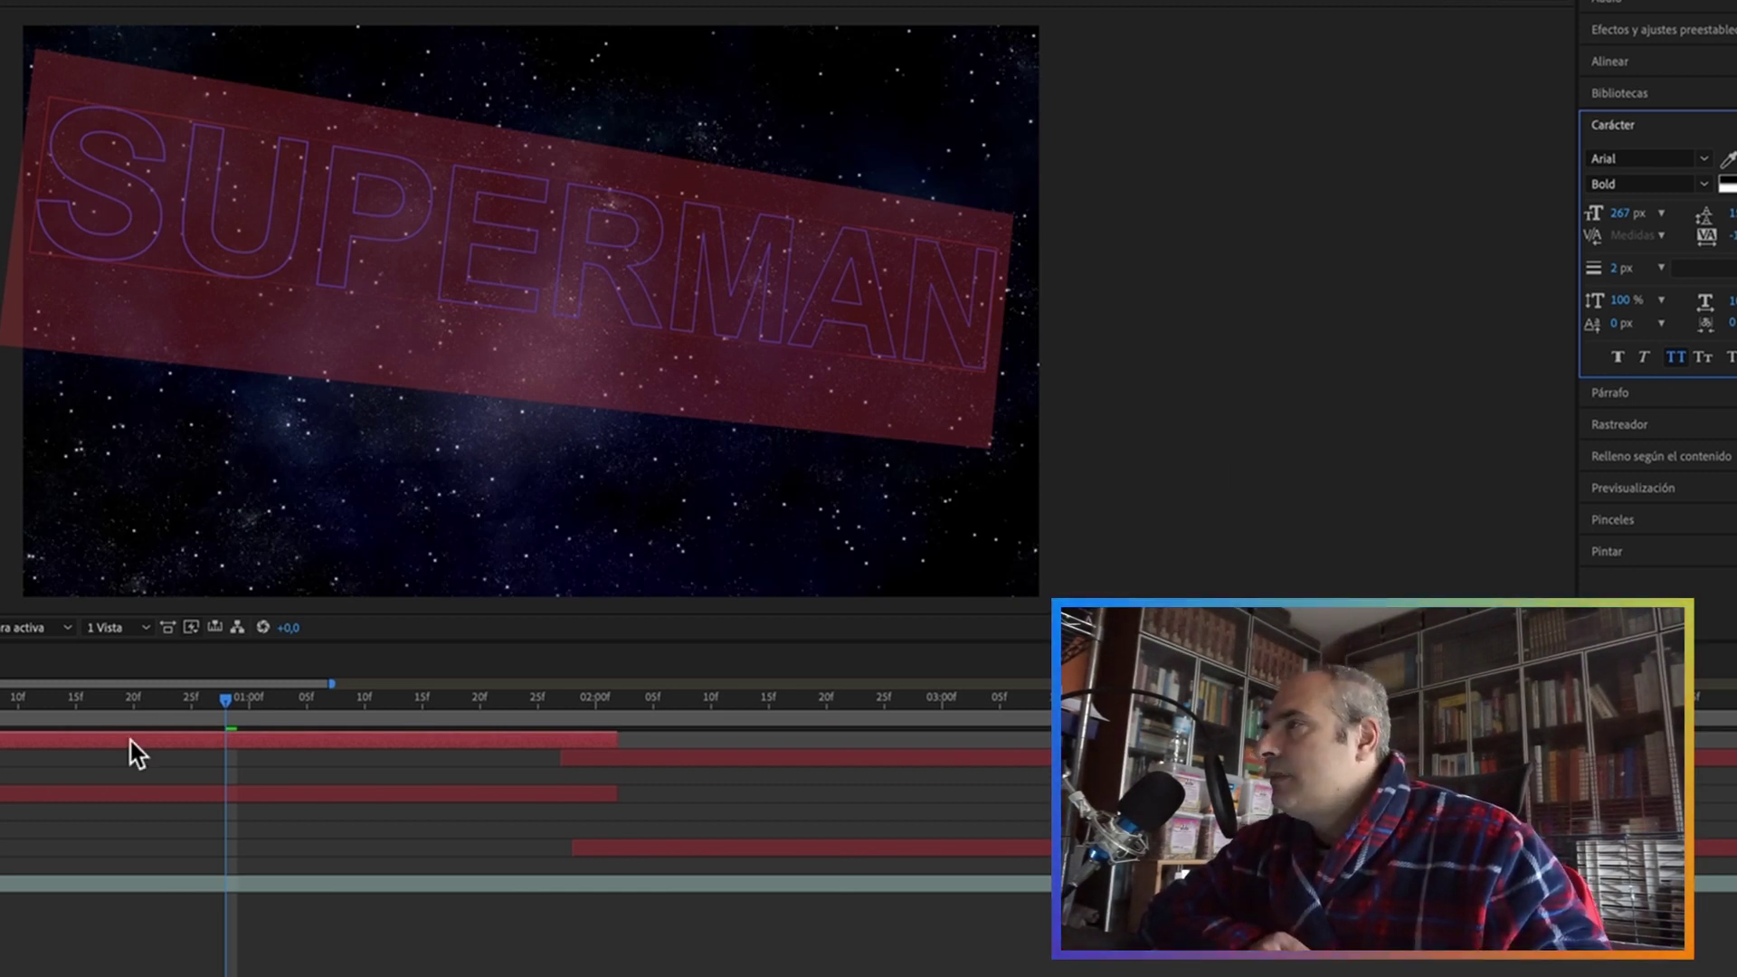
mouse_move(226, 703)
mouse_down()
mouse_move(214, 715)
mouse_move(262, 714)
mouse_up()
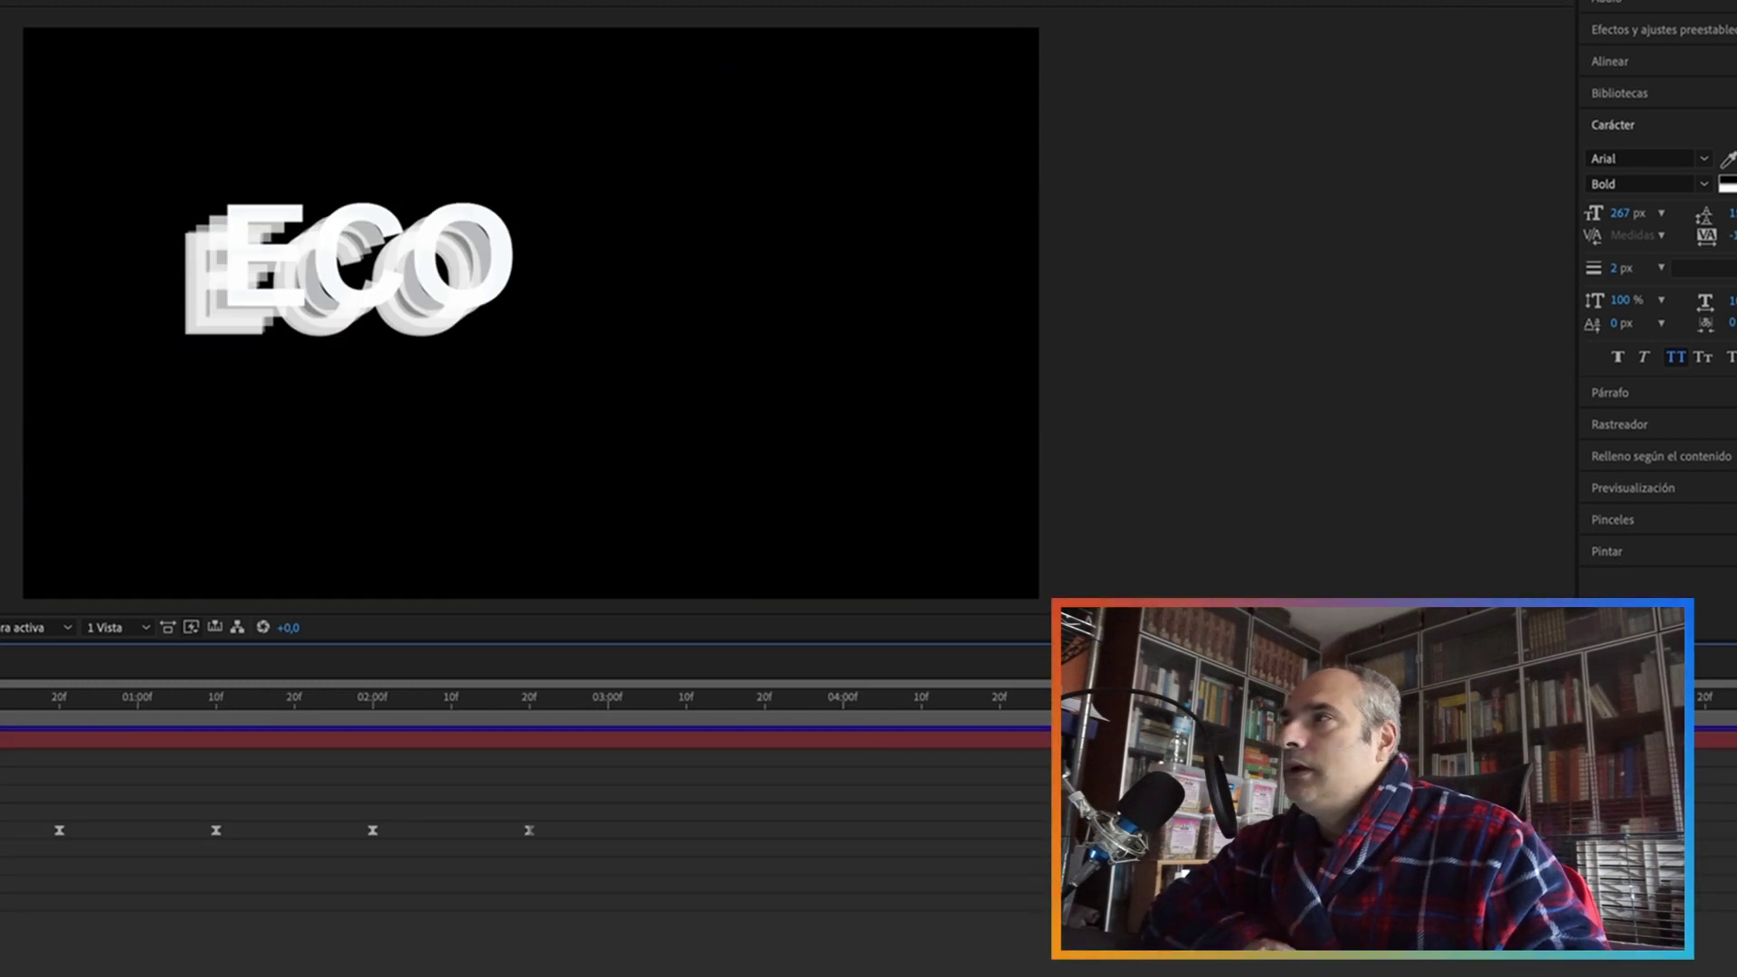
key(space)
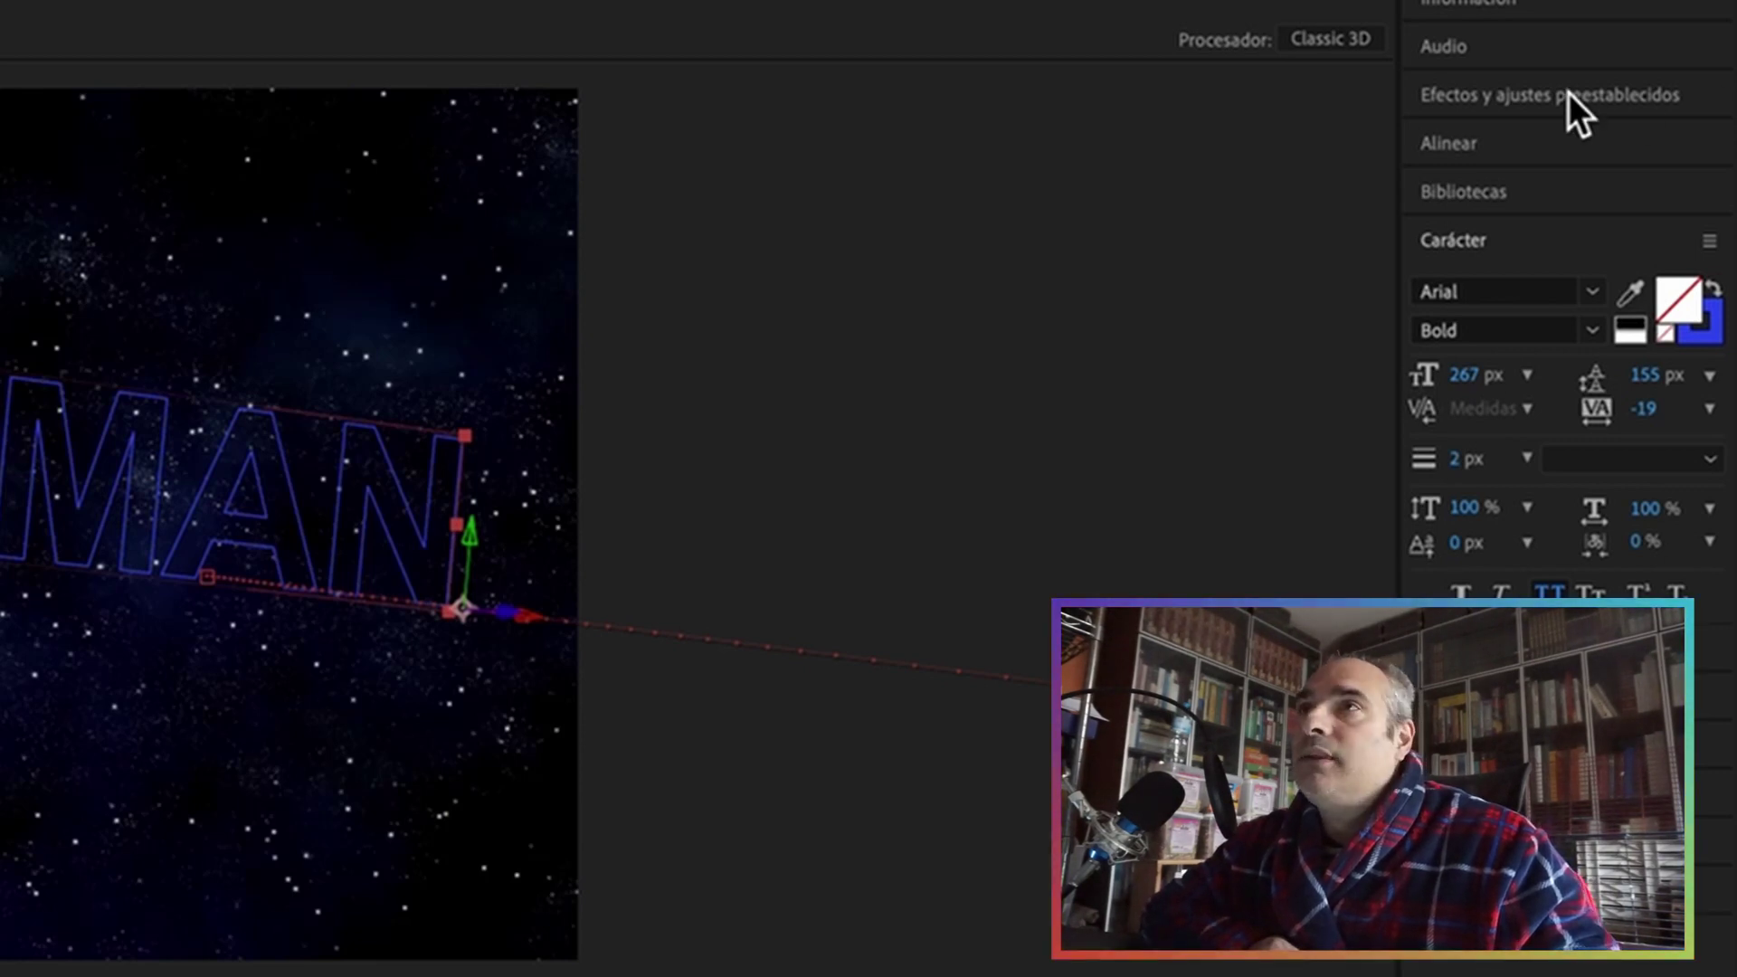
Step: Search 'eco' and apply the Eco effect to the trazos tutorial text layer
click(1568, 93)
click(1496, 141)
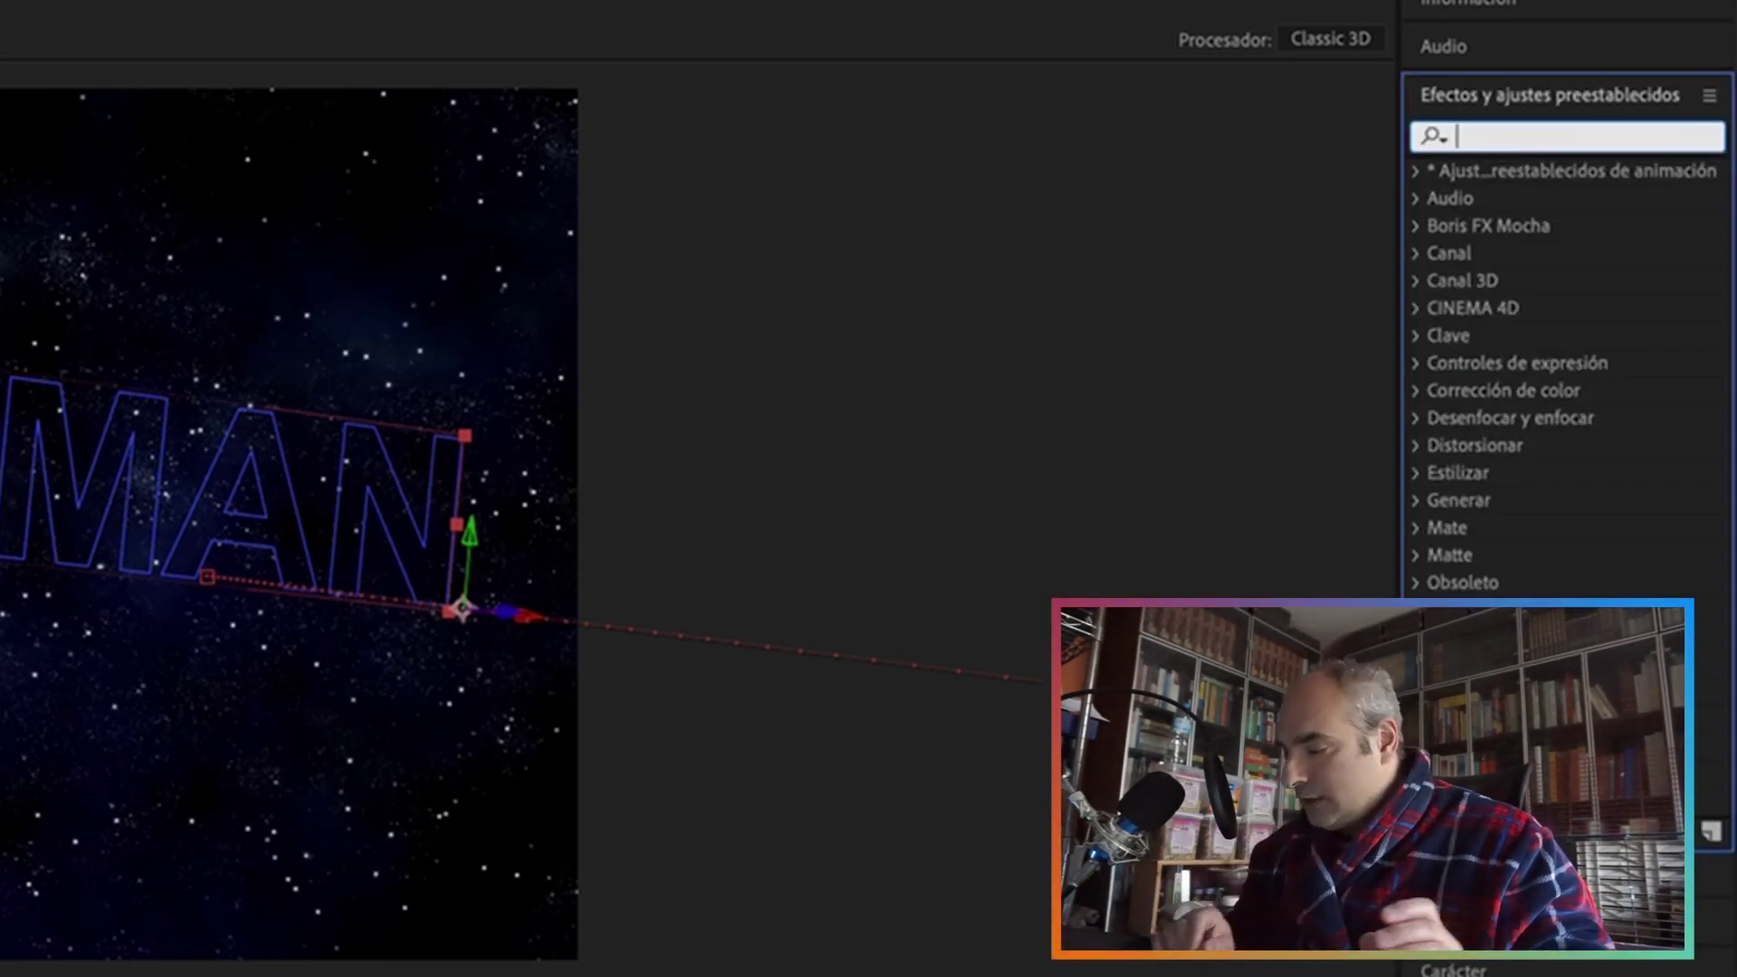
text(eco)
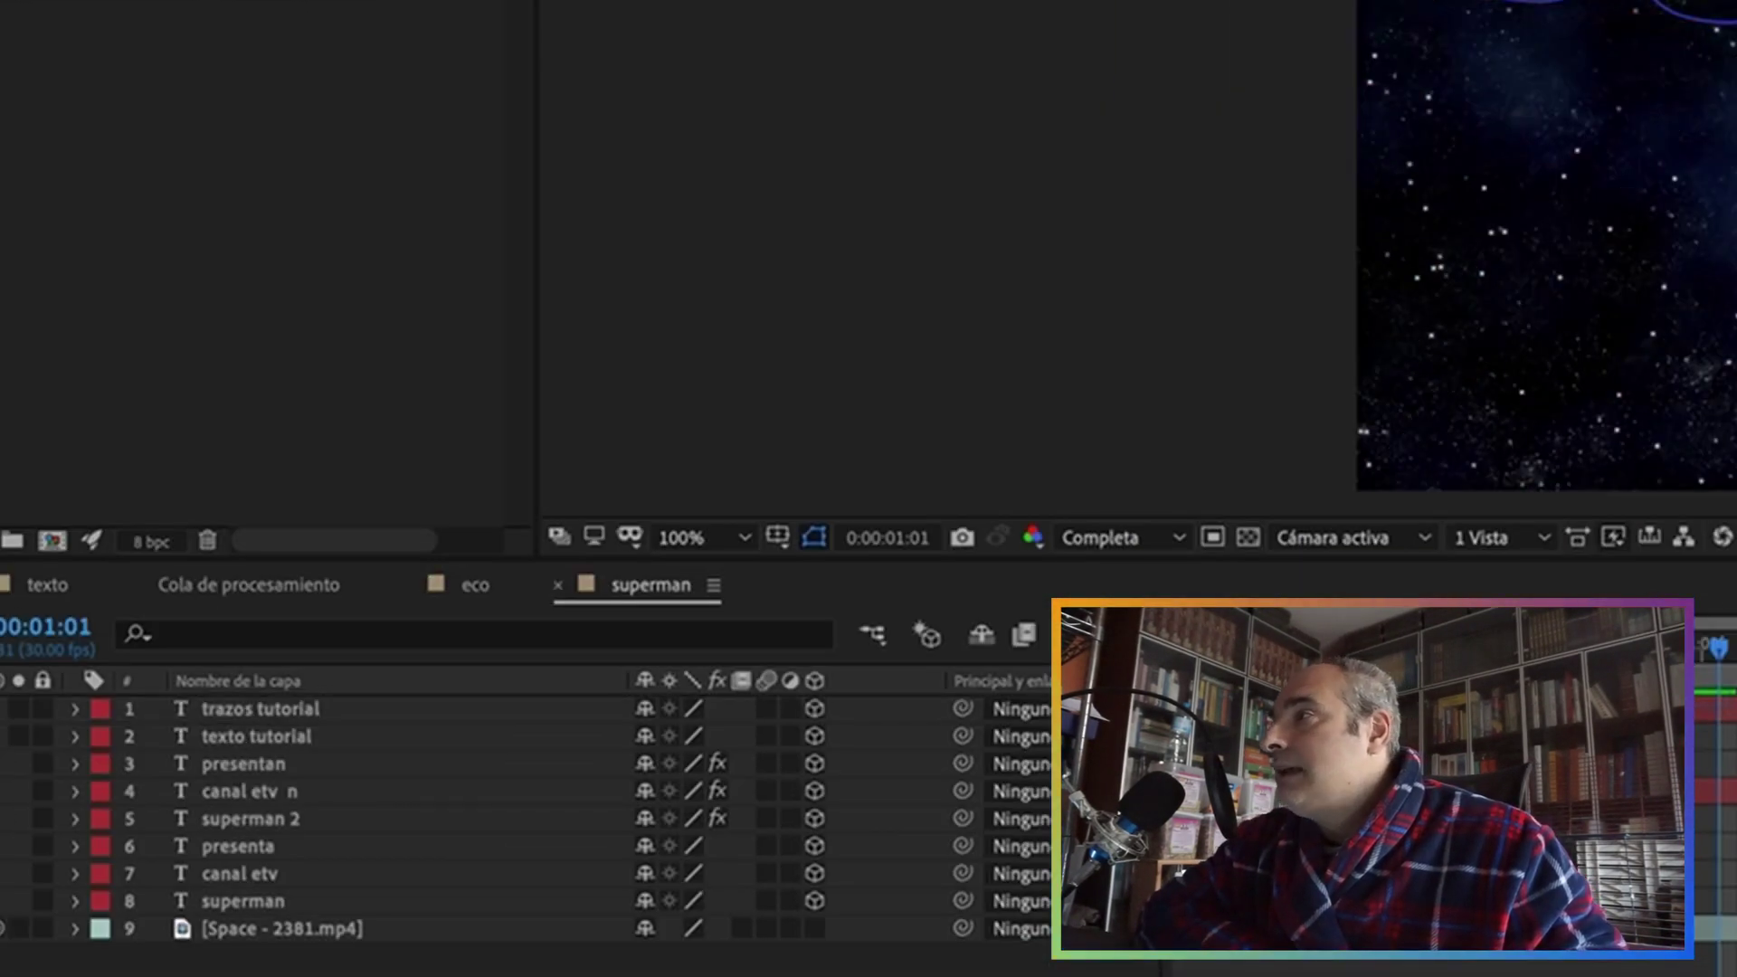
click(1732, 710)
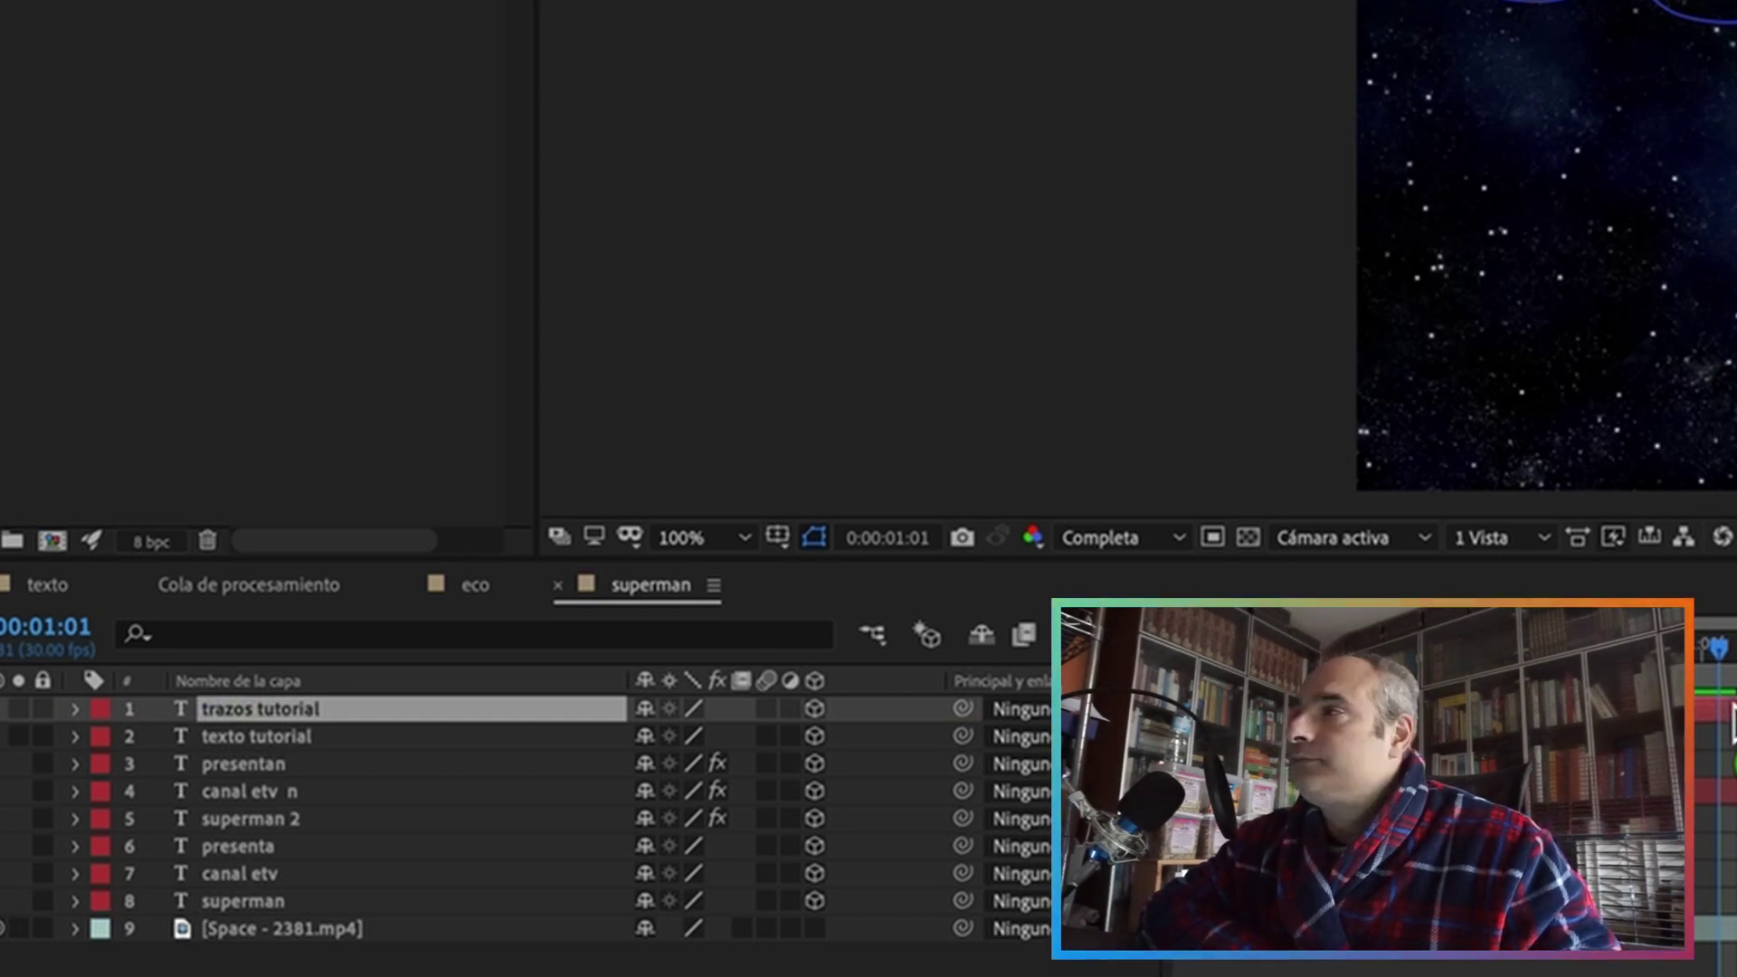
key(ctrl+alt+shift+e)
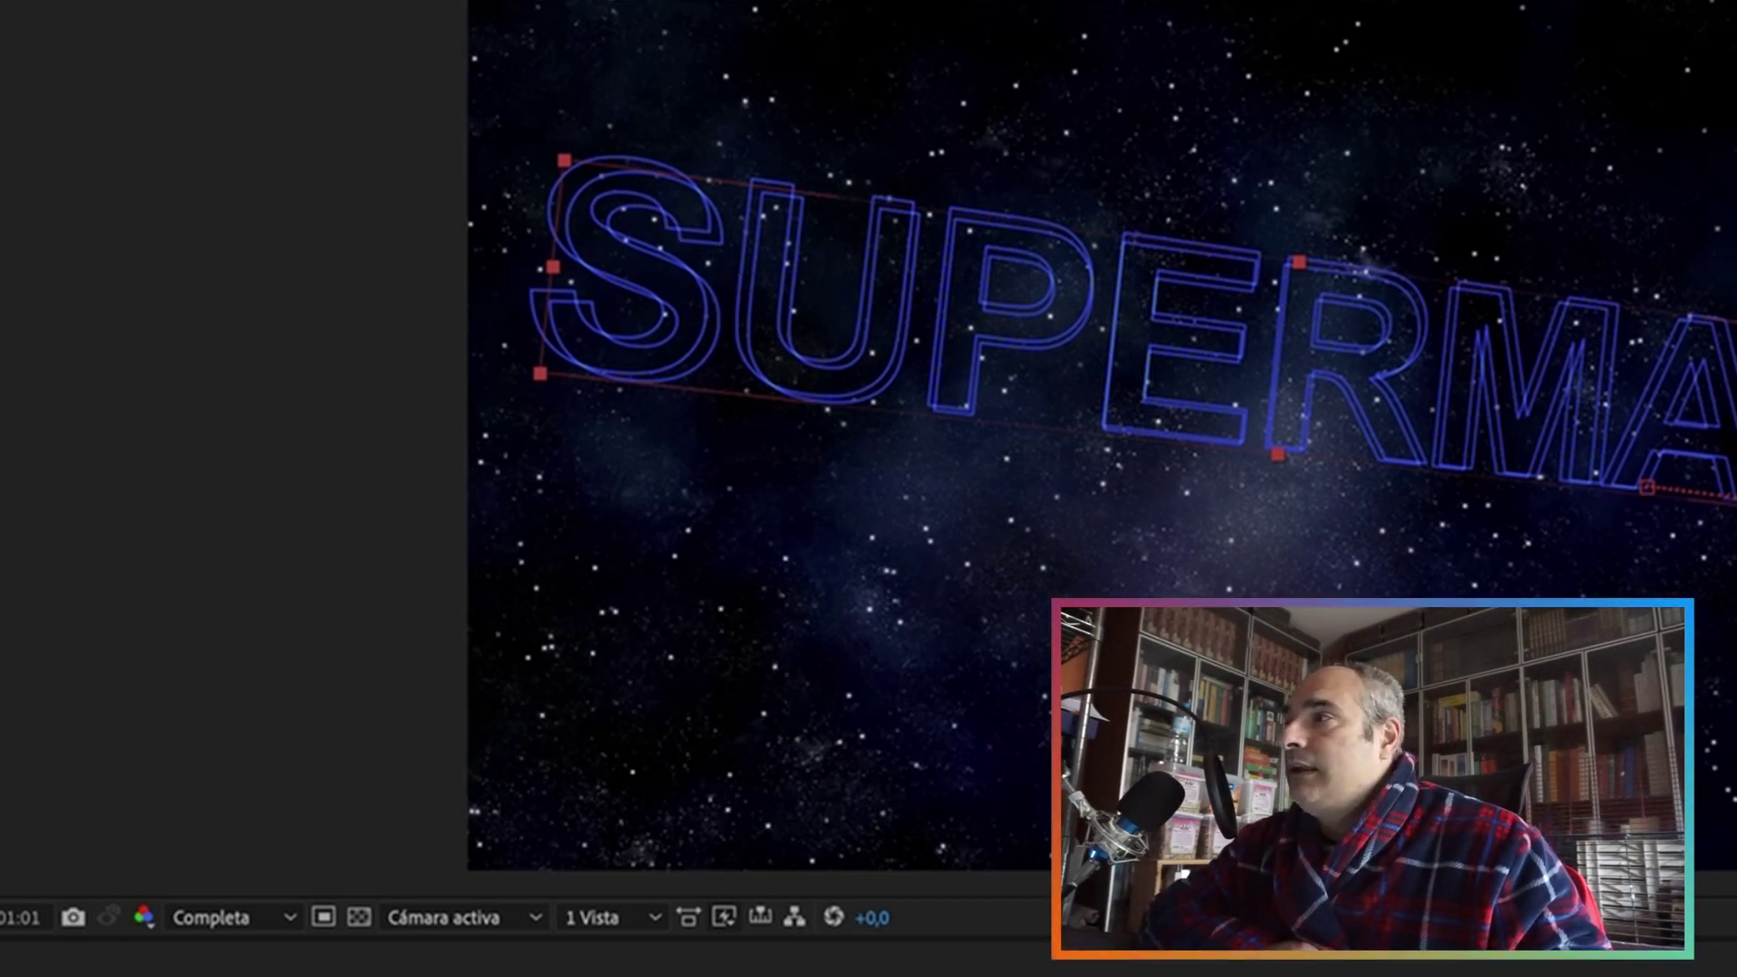
Step: Preview the echo, then set the number of echoes to 30
key(Page_Down)
key(space)
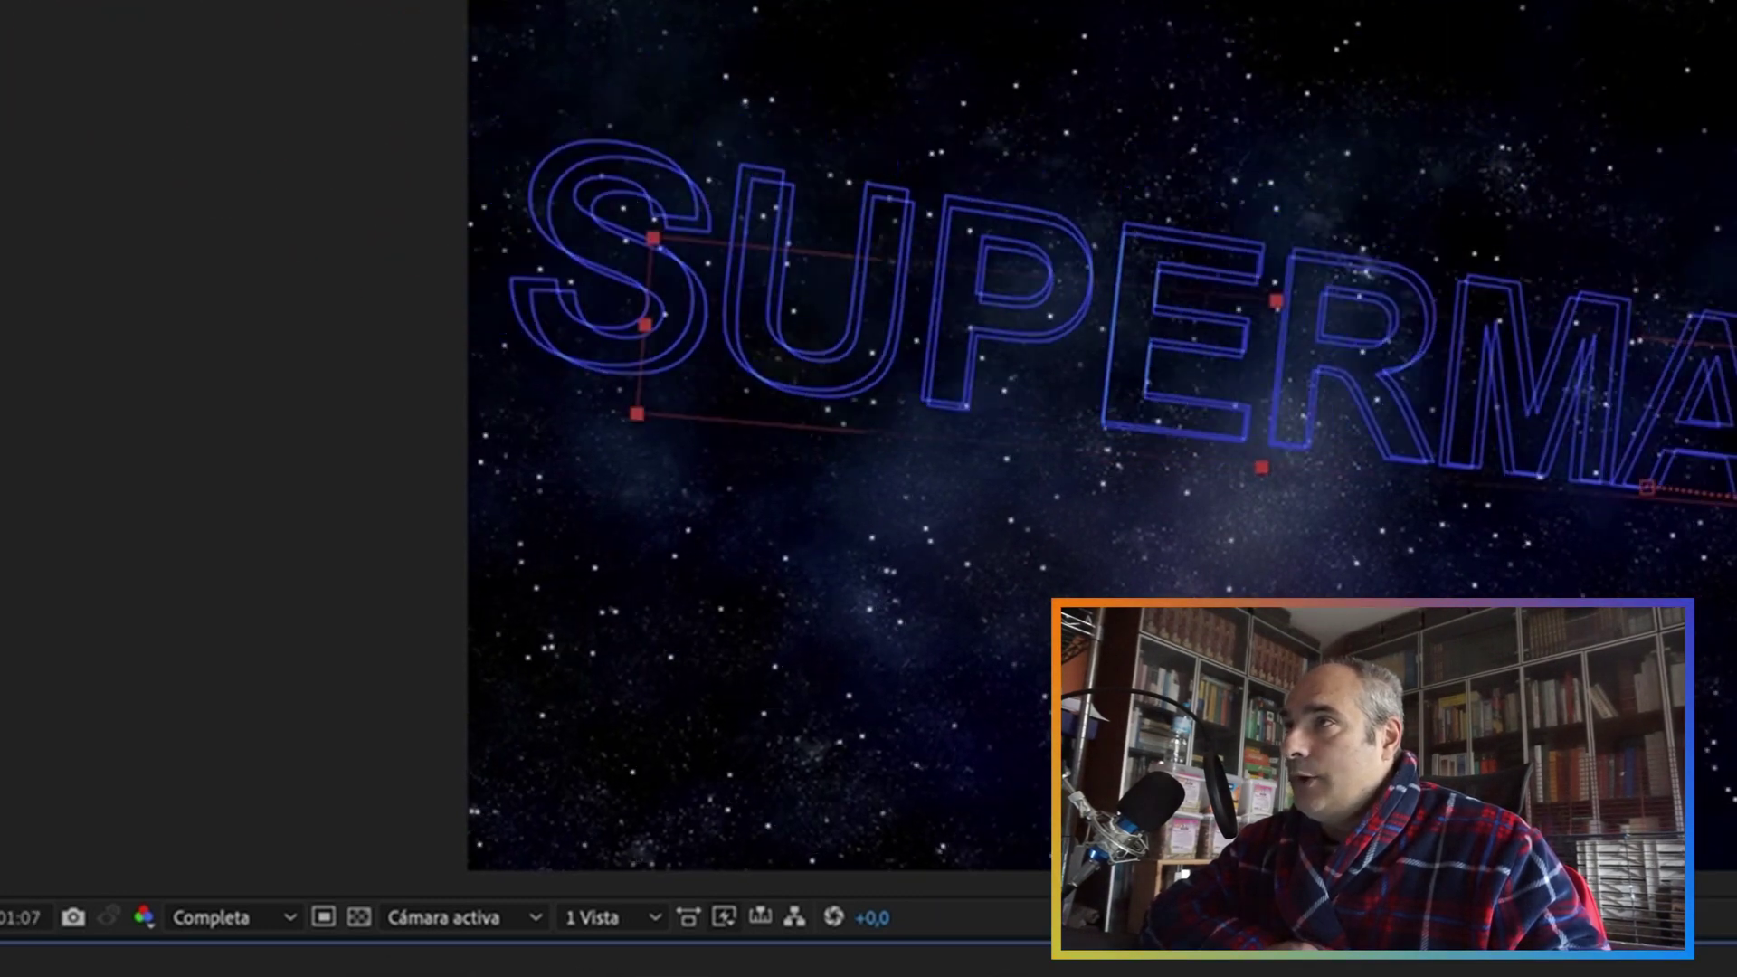
key(space)
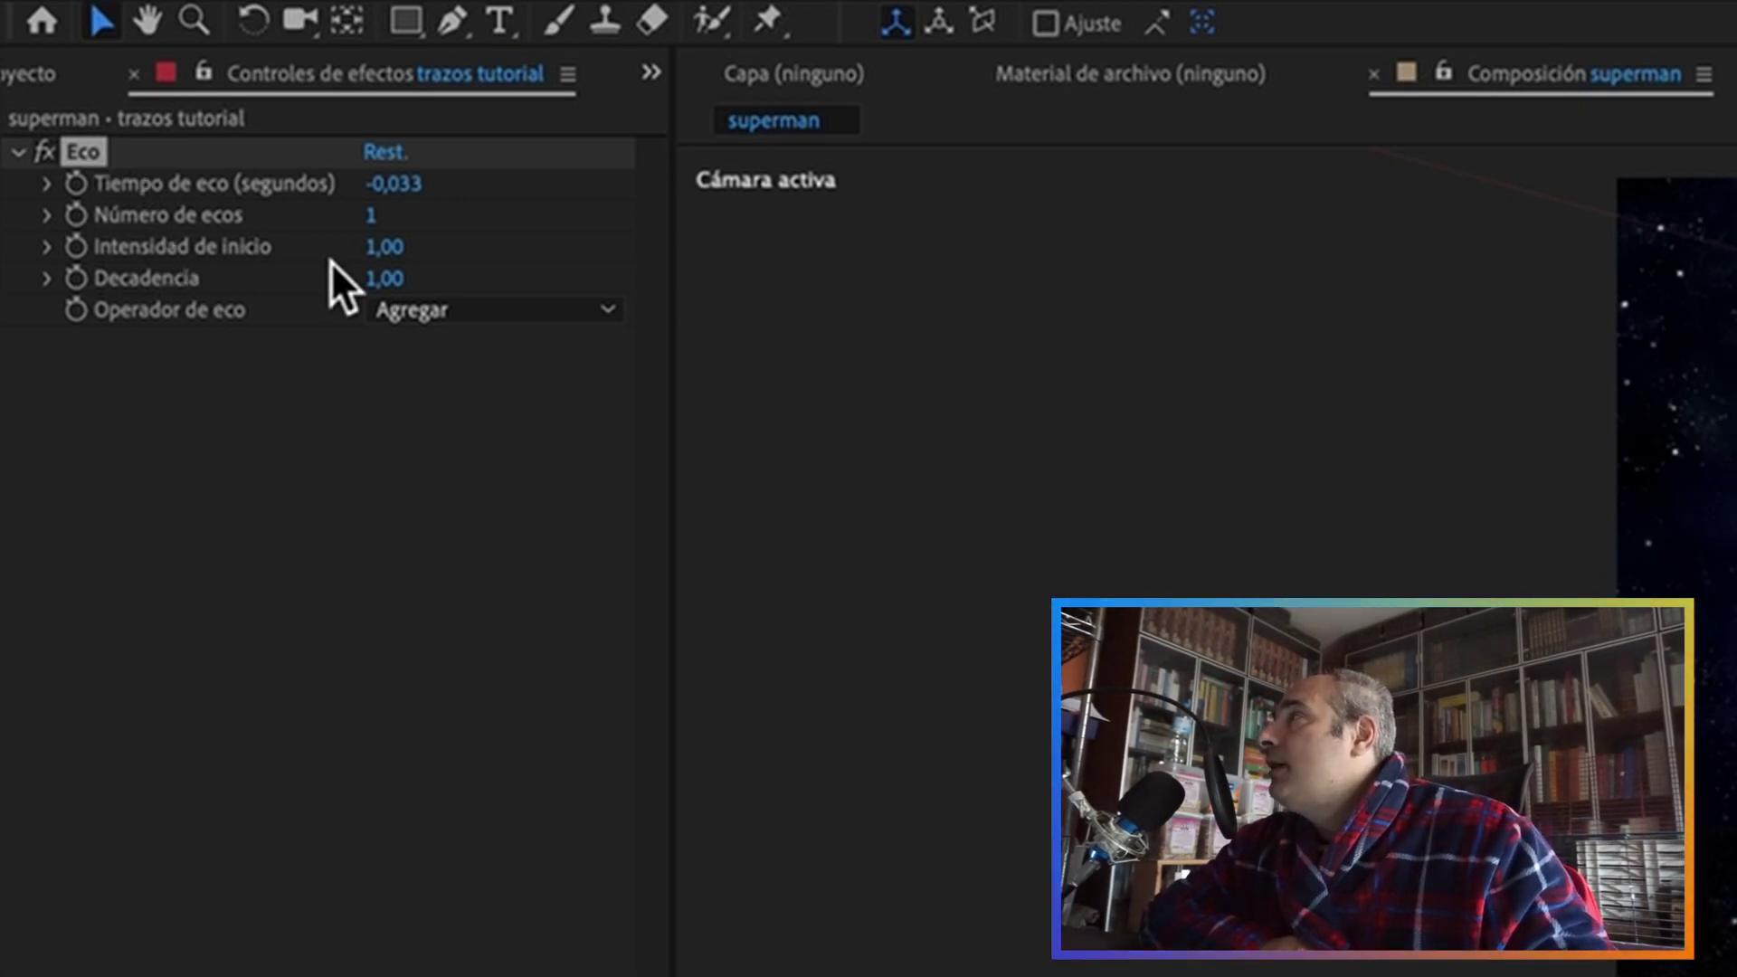
click(371, 215)
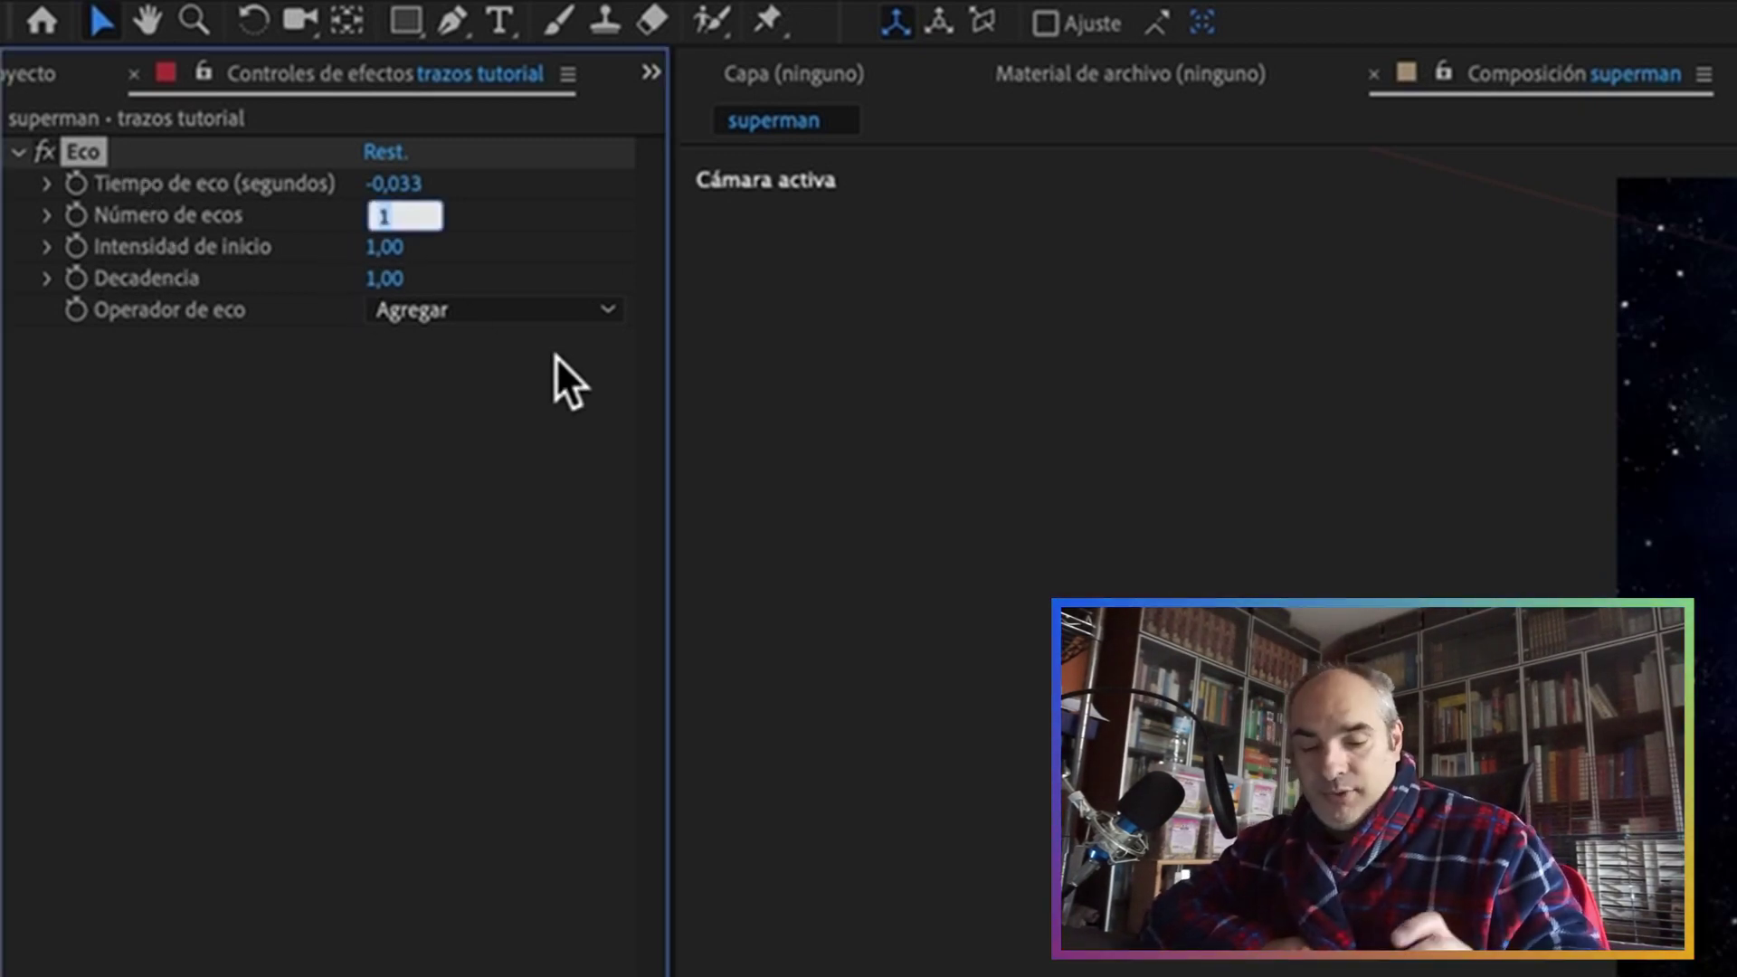
text(30)
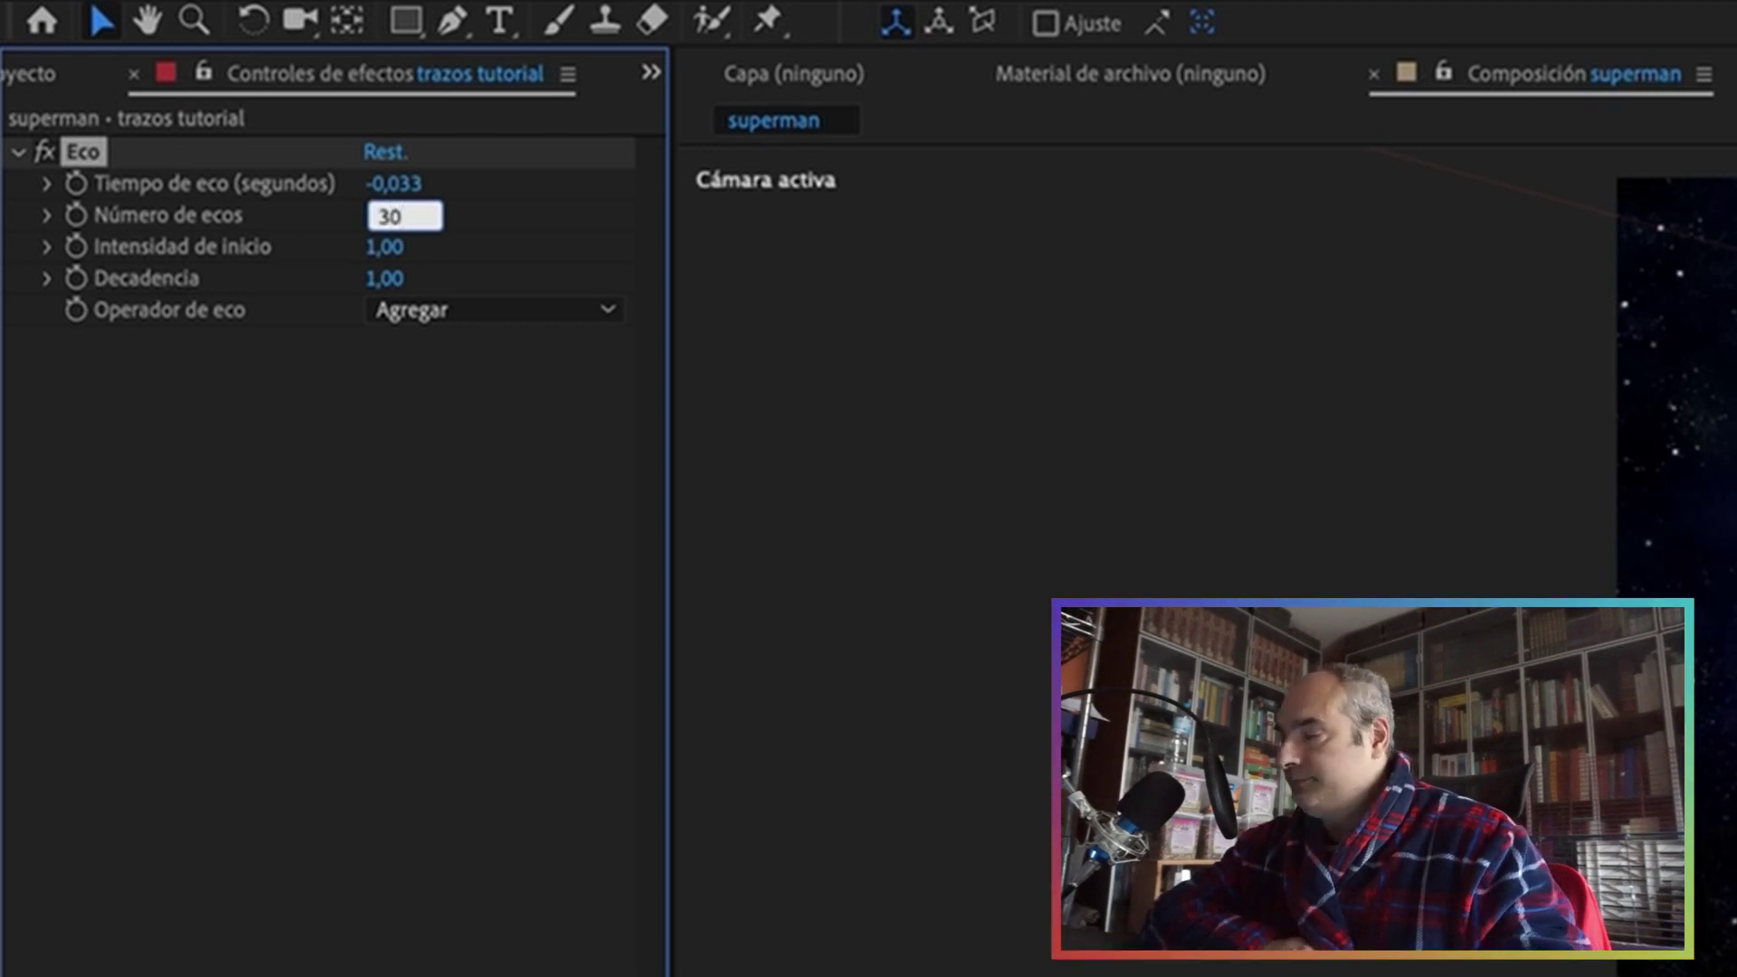
key(Return)
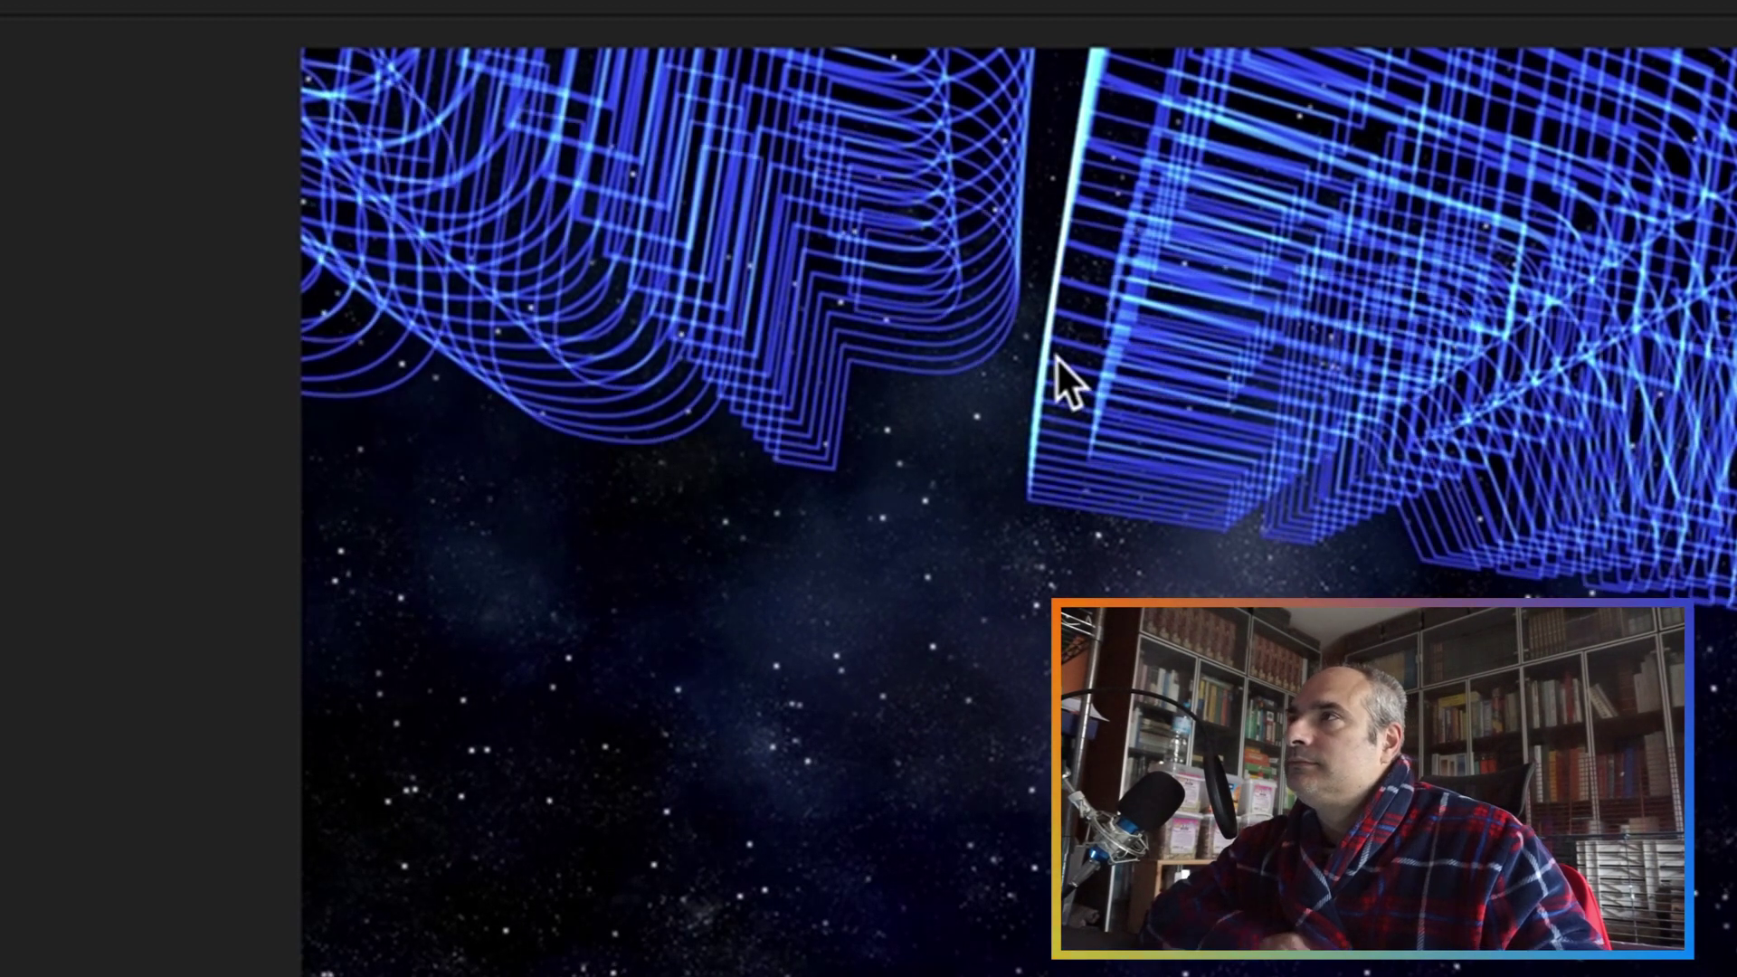
Step: Set the Echo operator to Fusionar and Decadencia to 0.75
click(1222, 483)
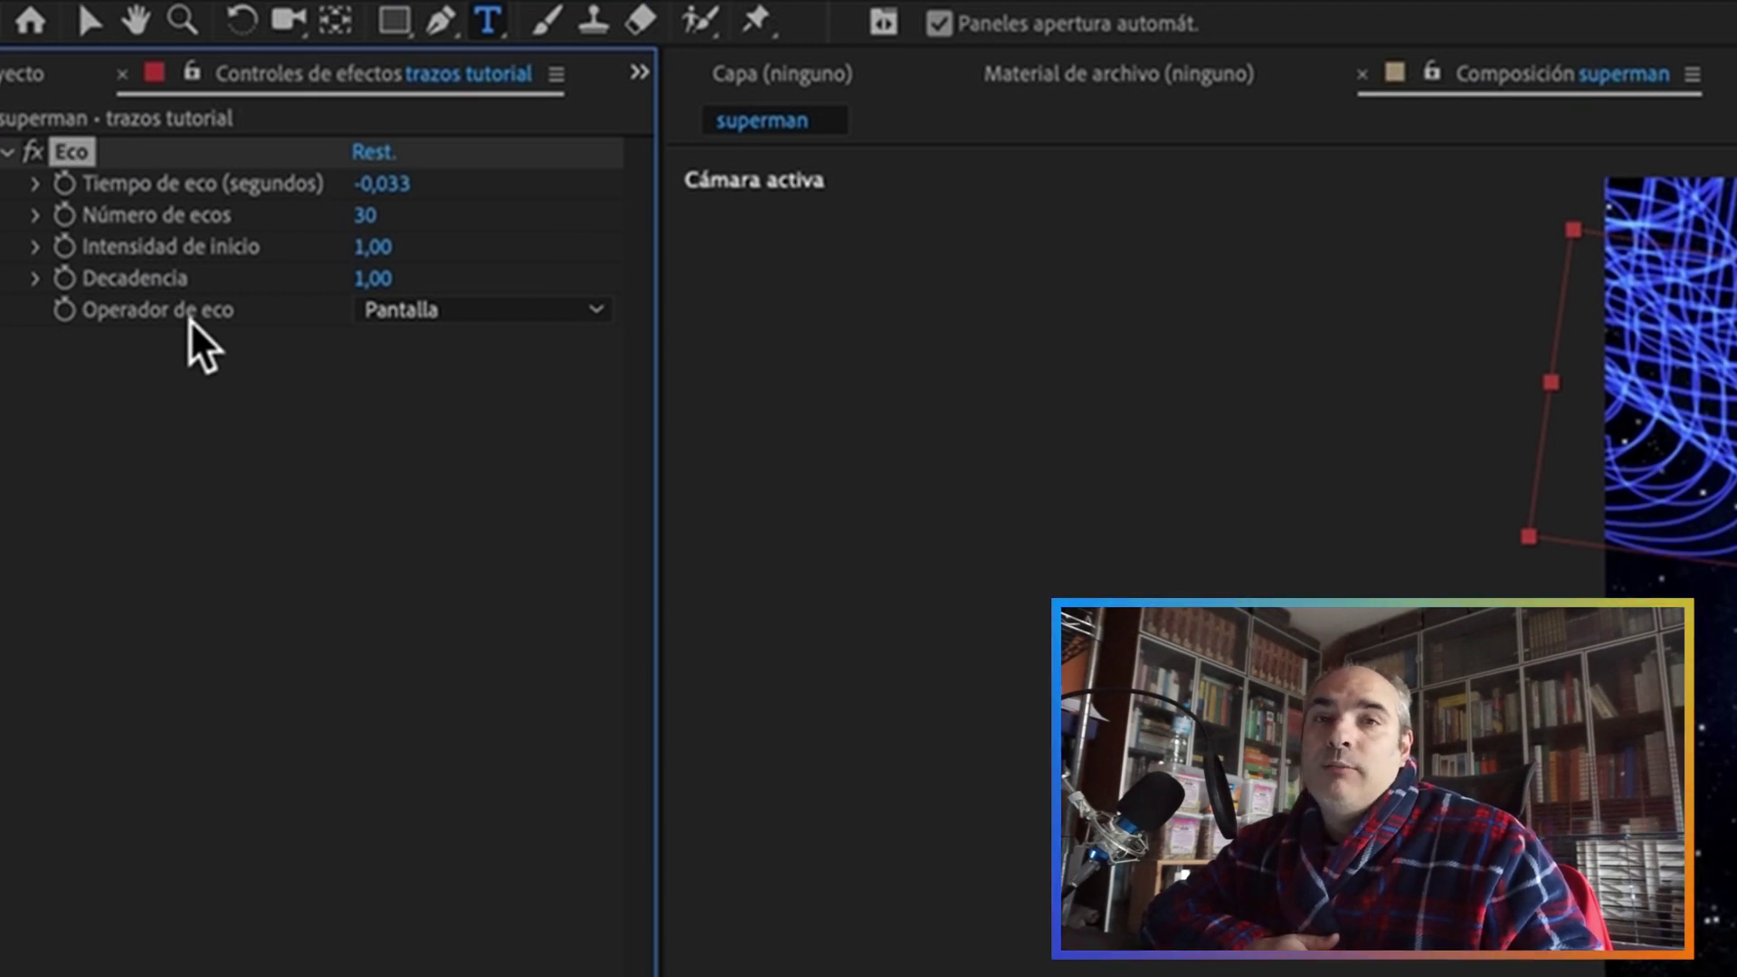
click(598, 314)
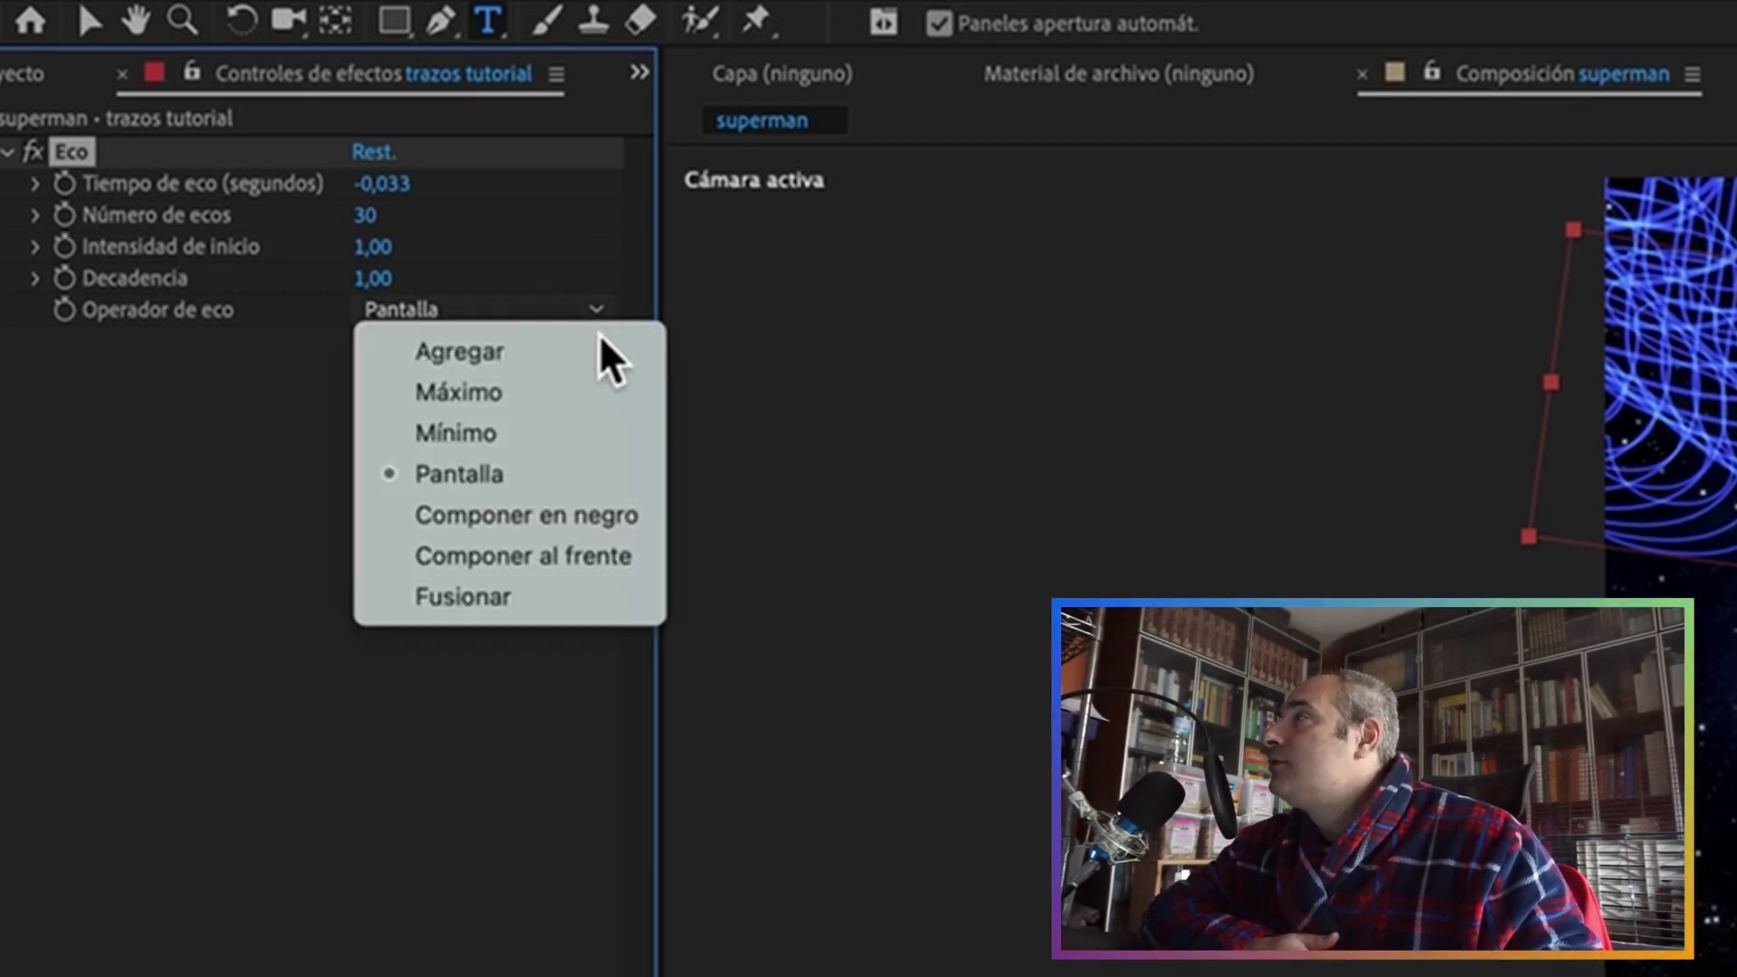
click(520, 597)
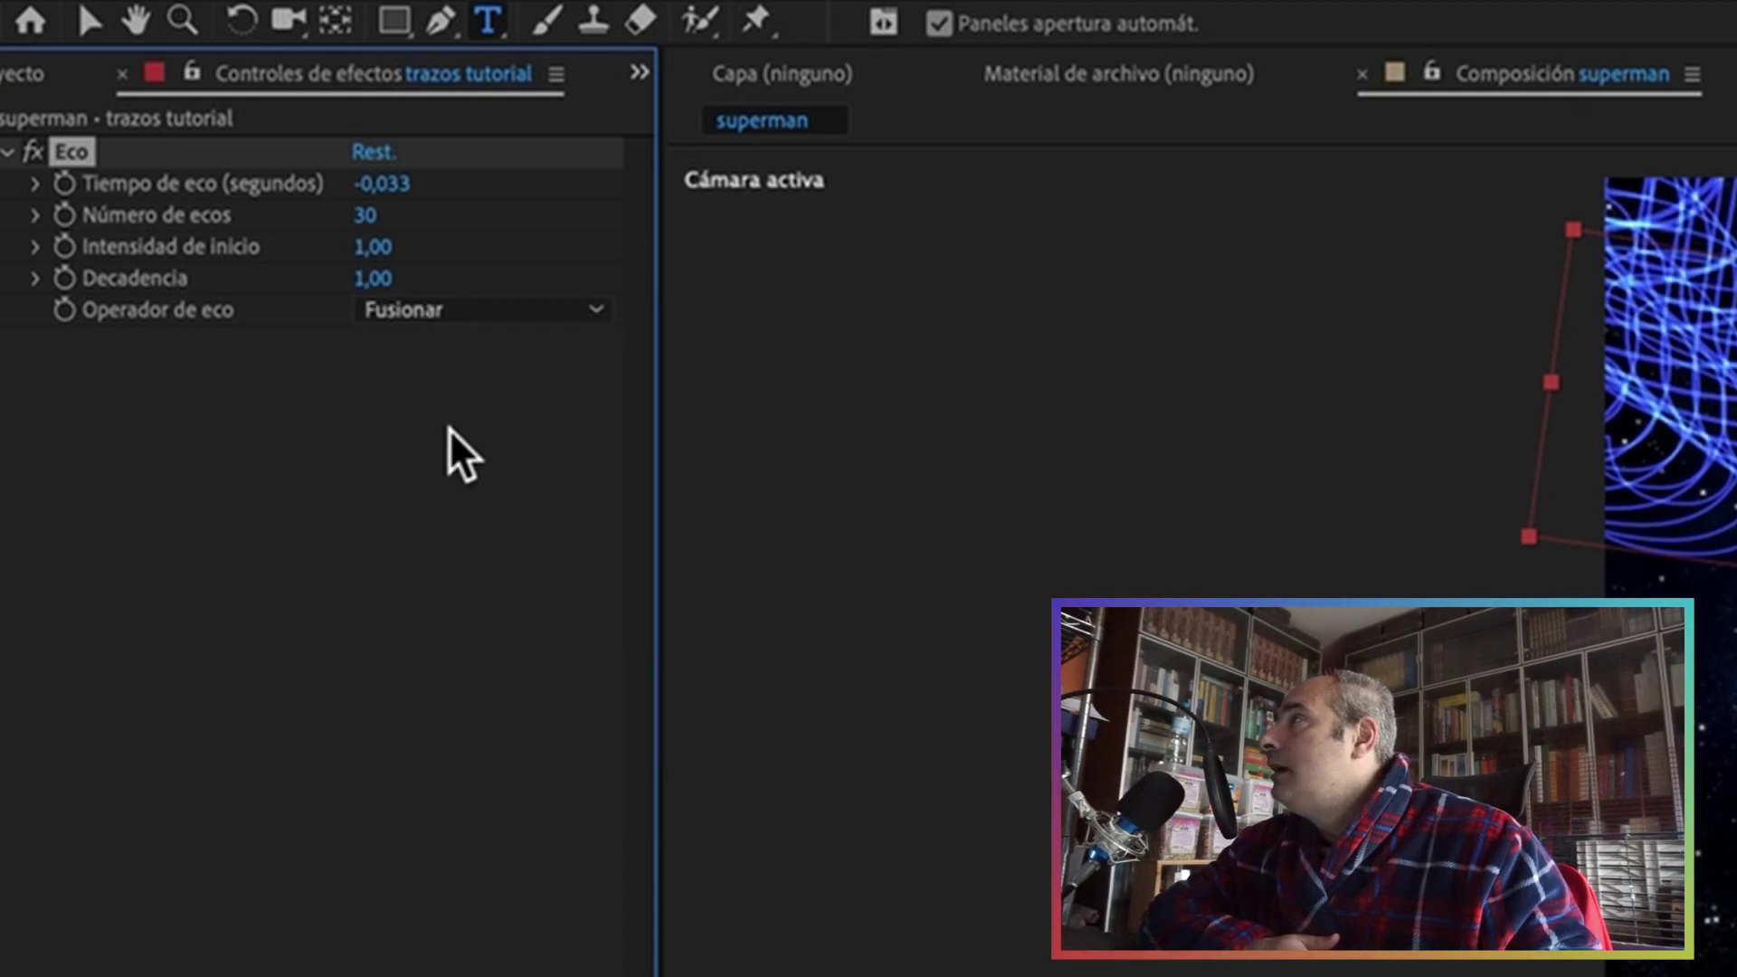
click(385, 280)
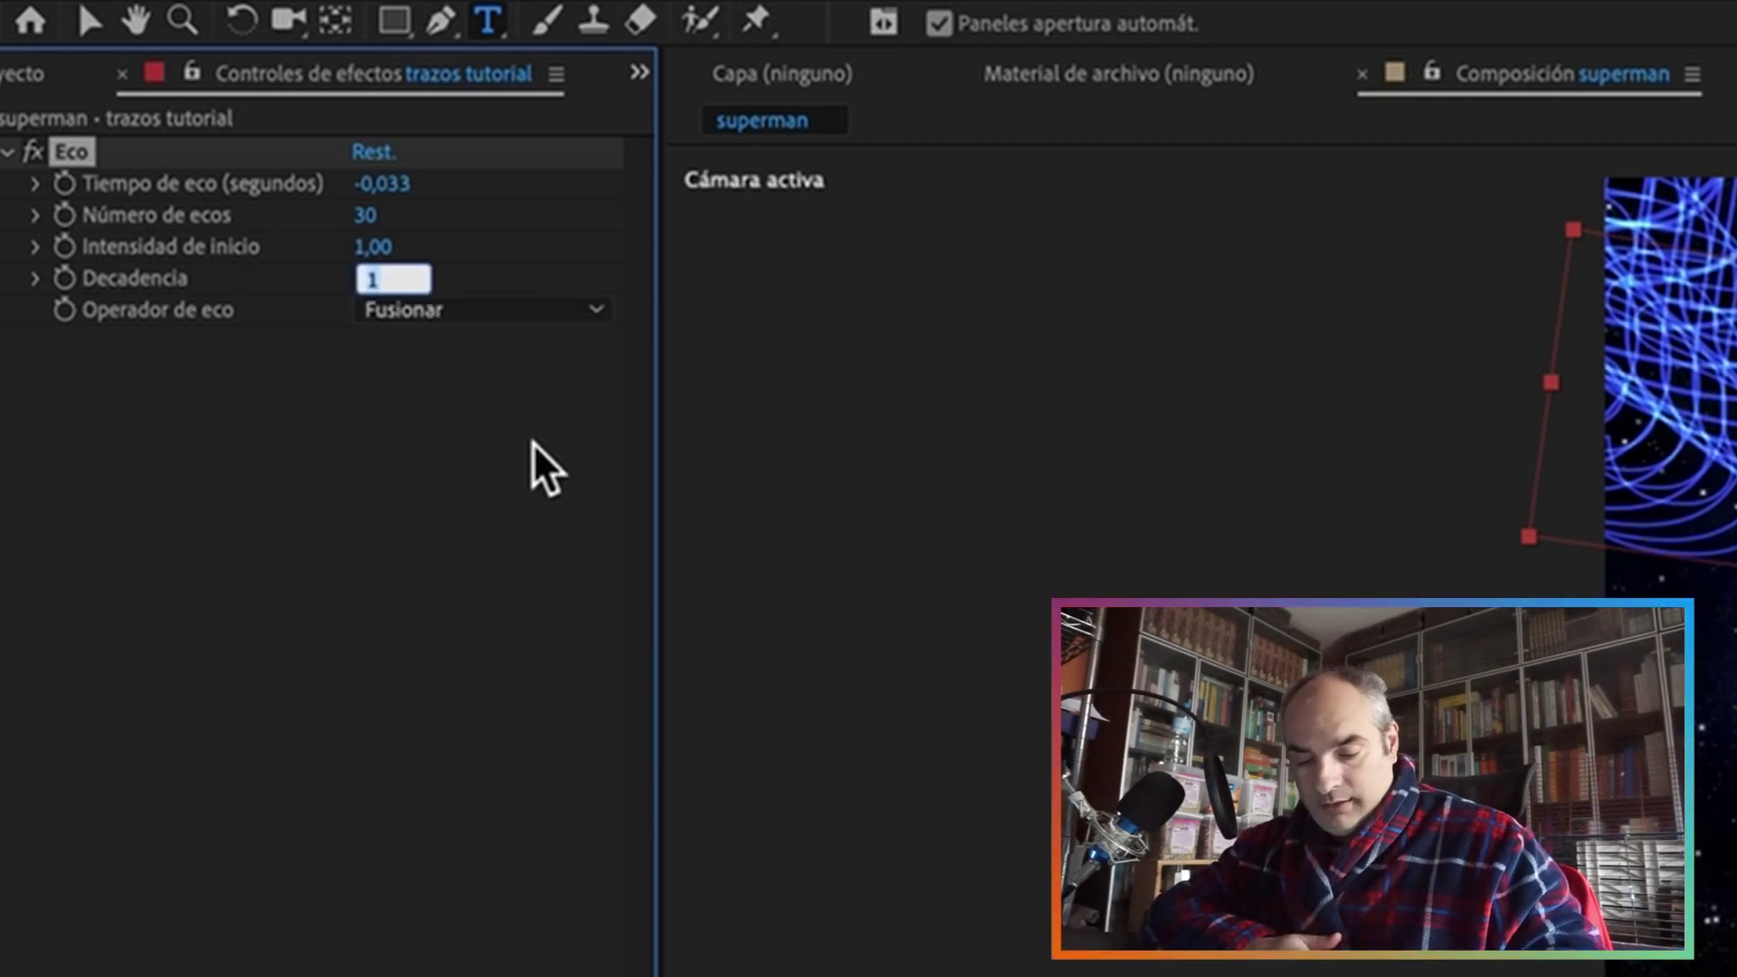
text(0.75)
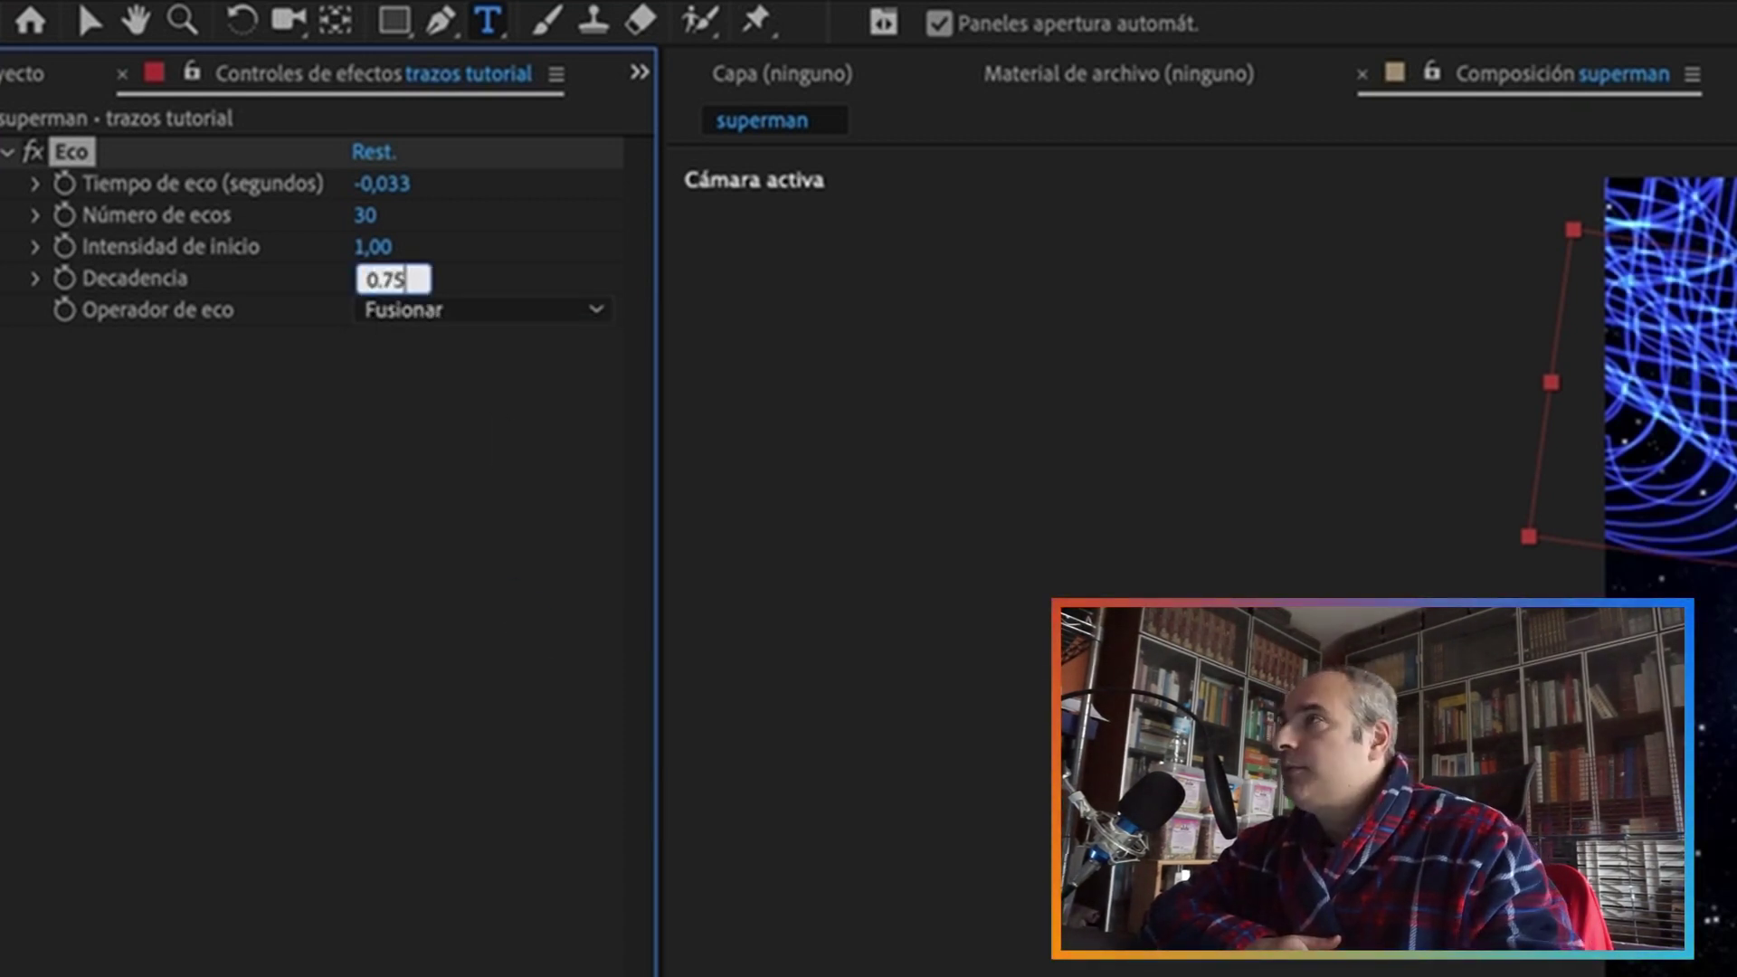
key(Return)
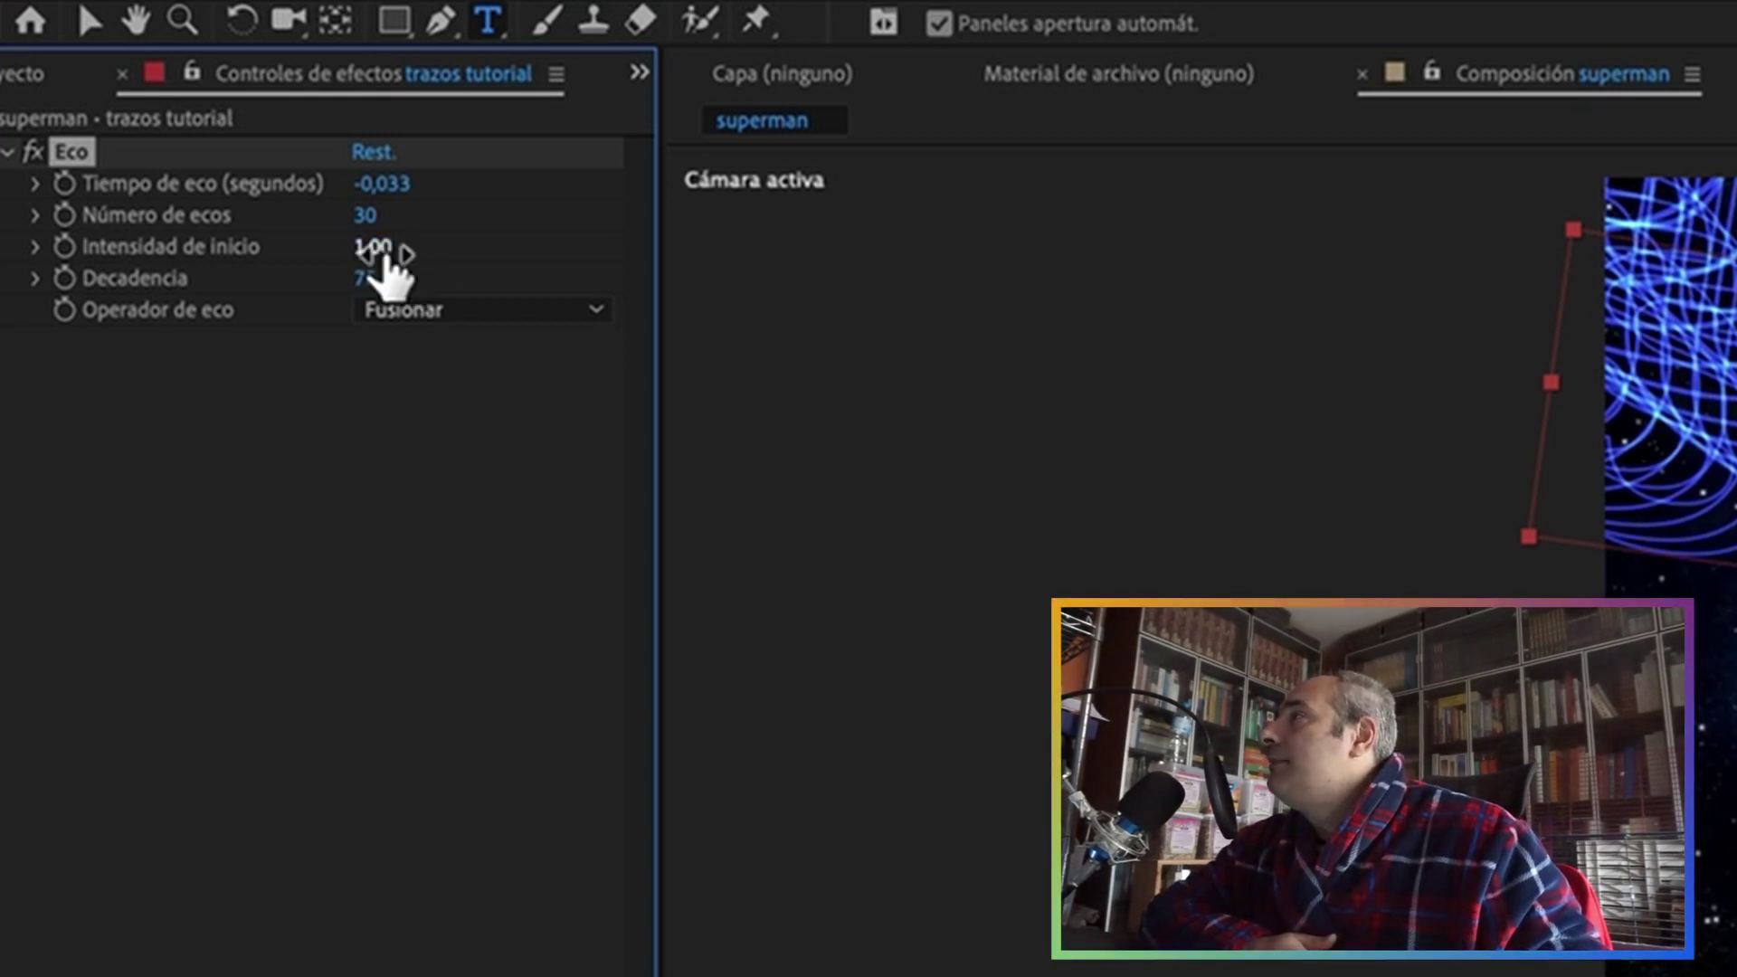
Step: Change Tiempo de eco to -0,015 seconds
key(F2)
click(409, 192)
click(426, 192)
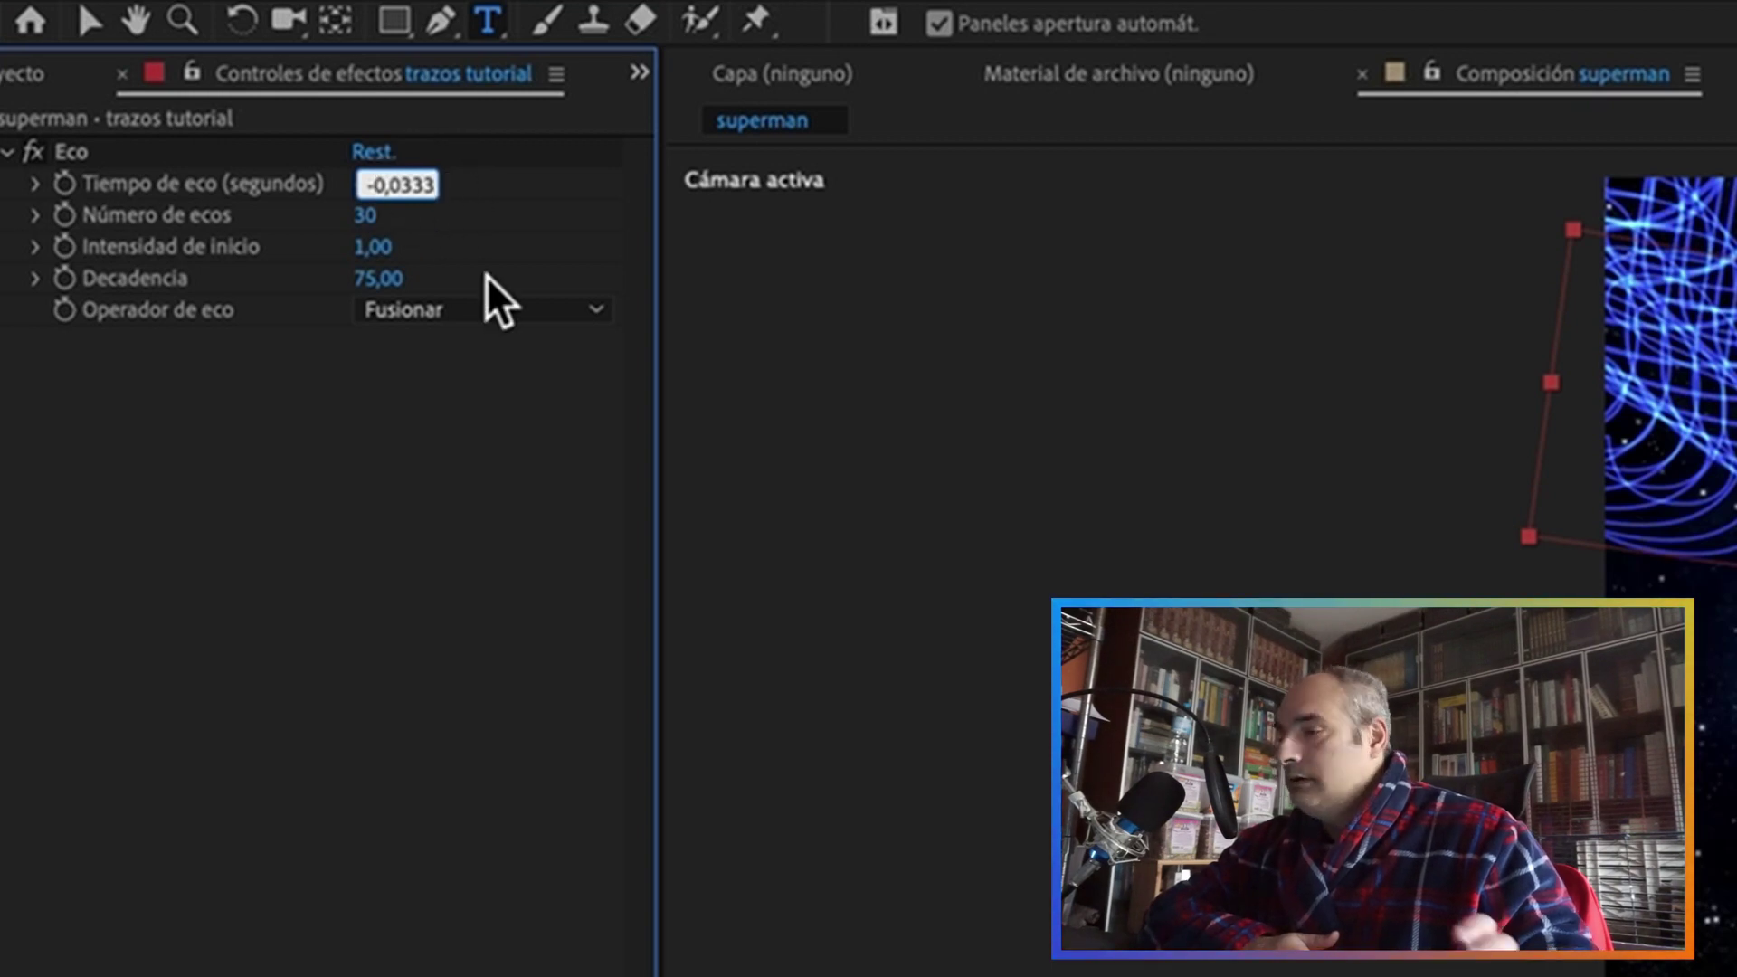
key(BackSpace)
key(BackSpace)
key(BackSpace)
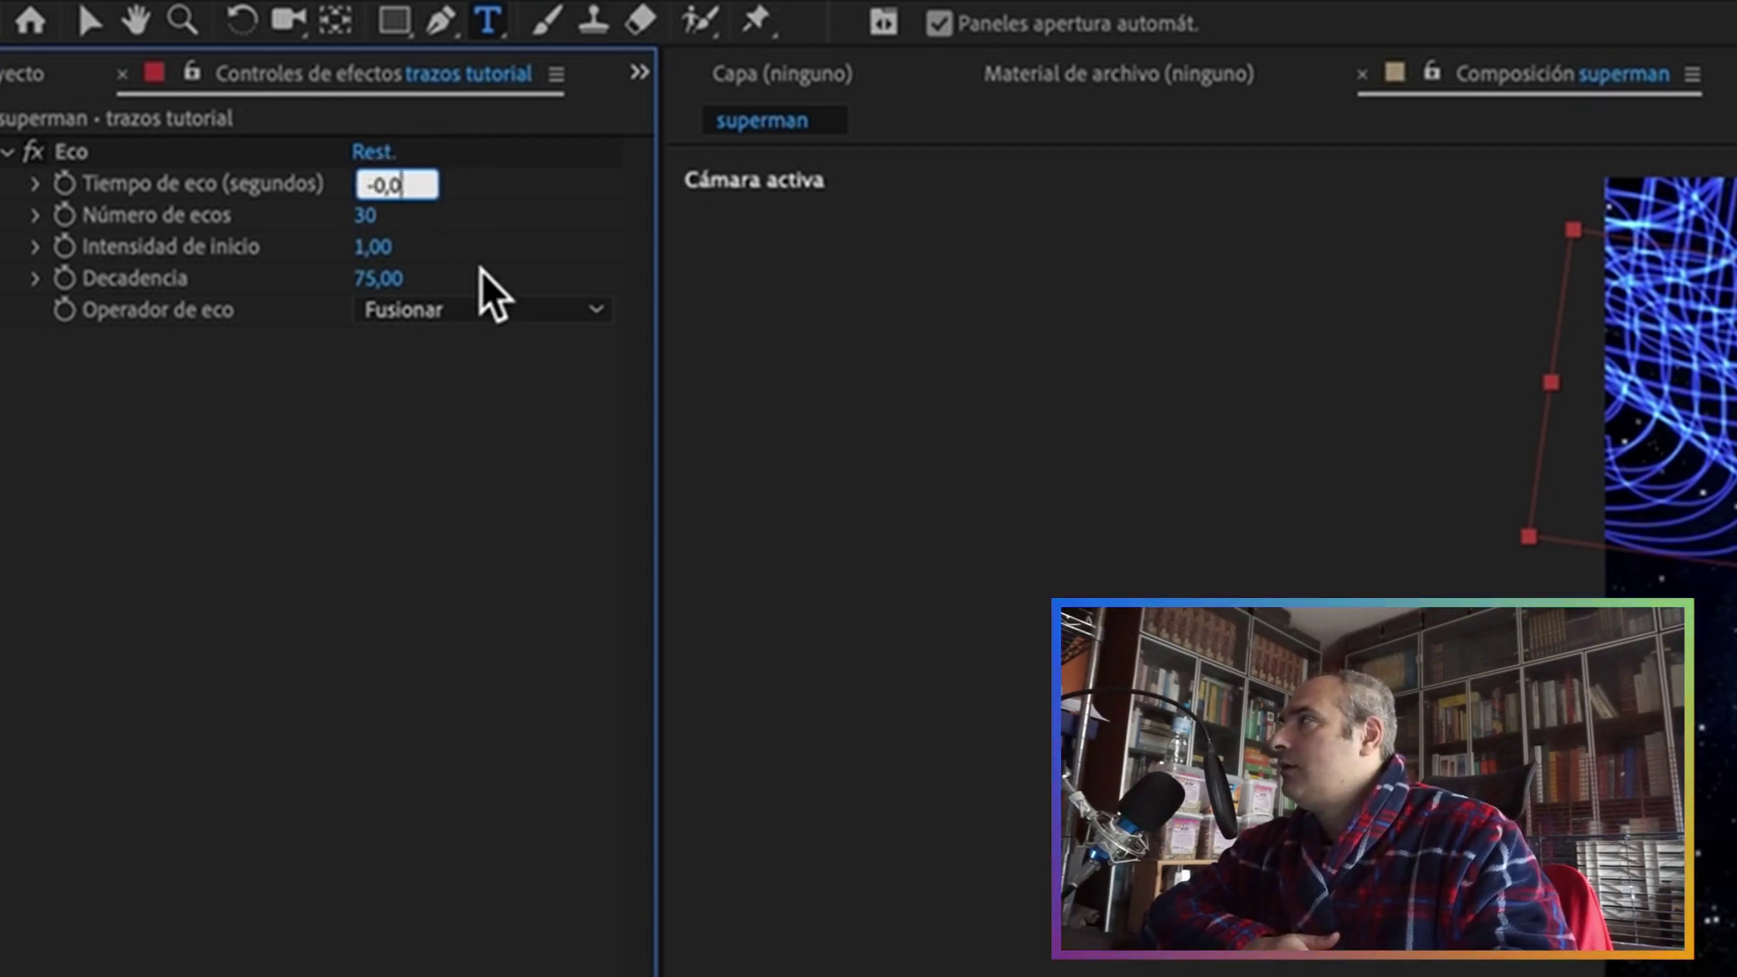
text(15)
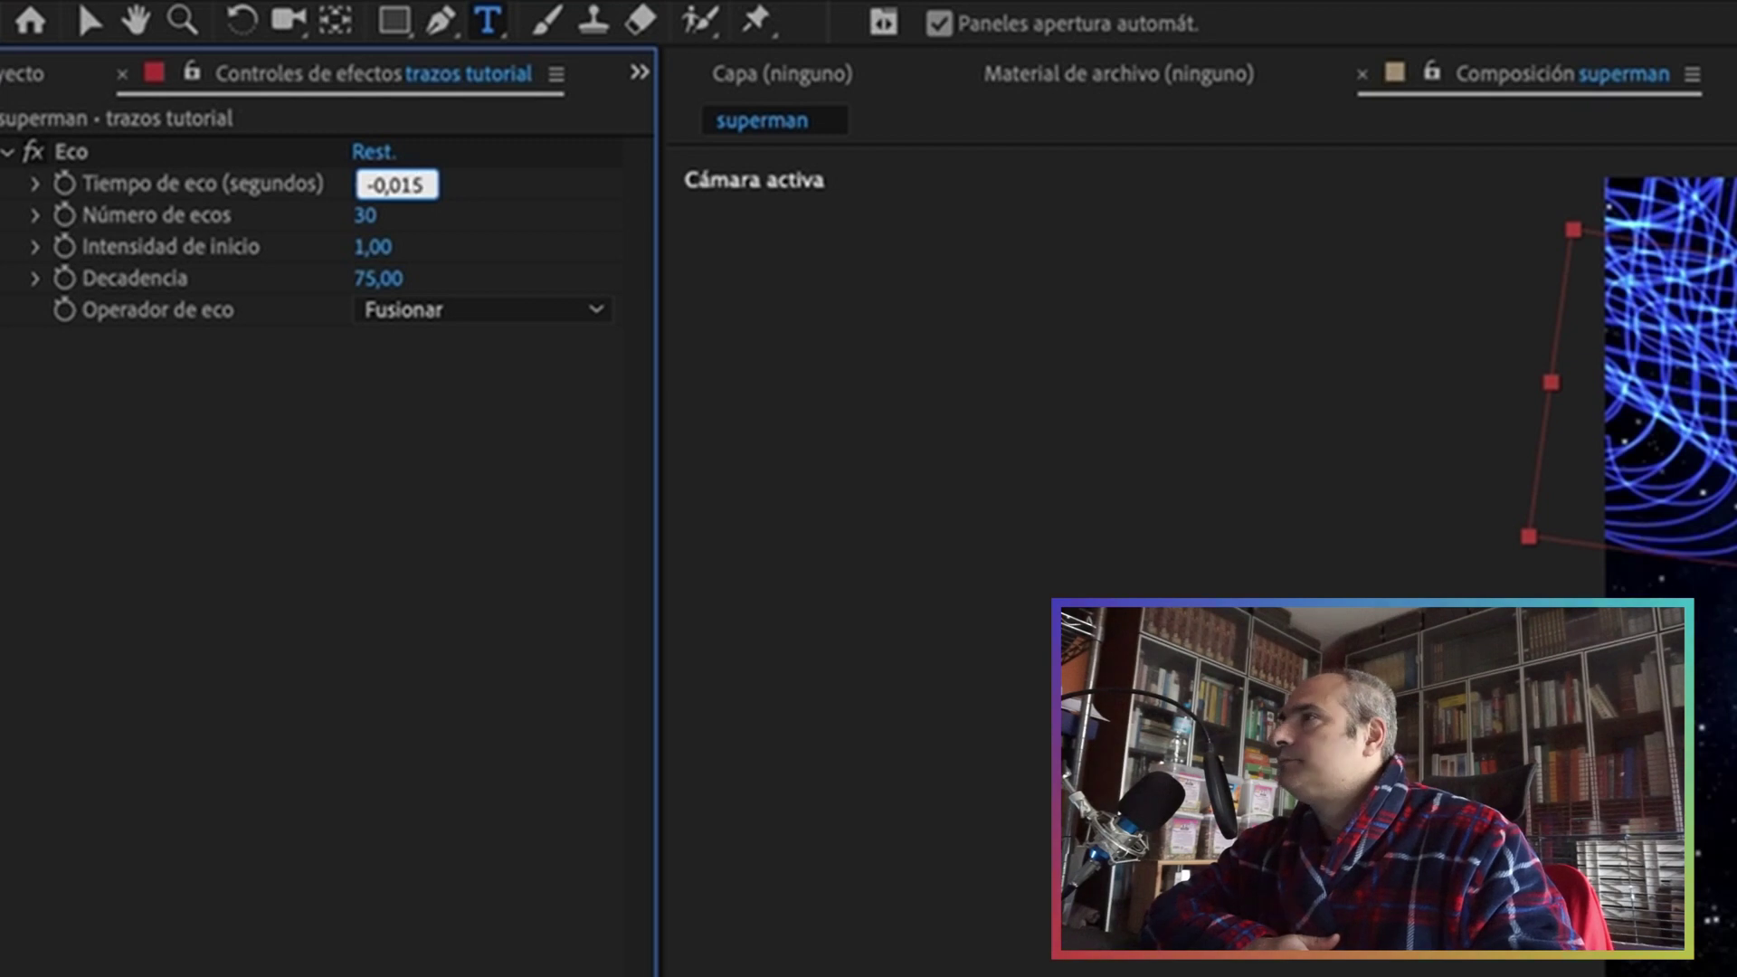
key(Return)
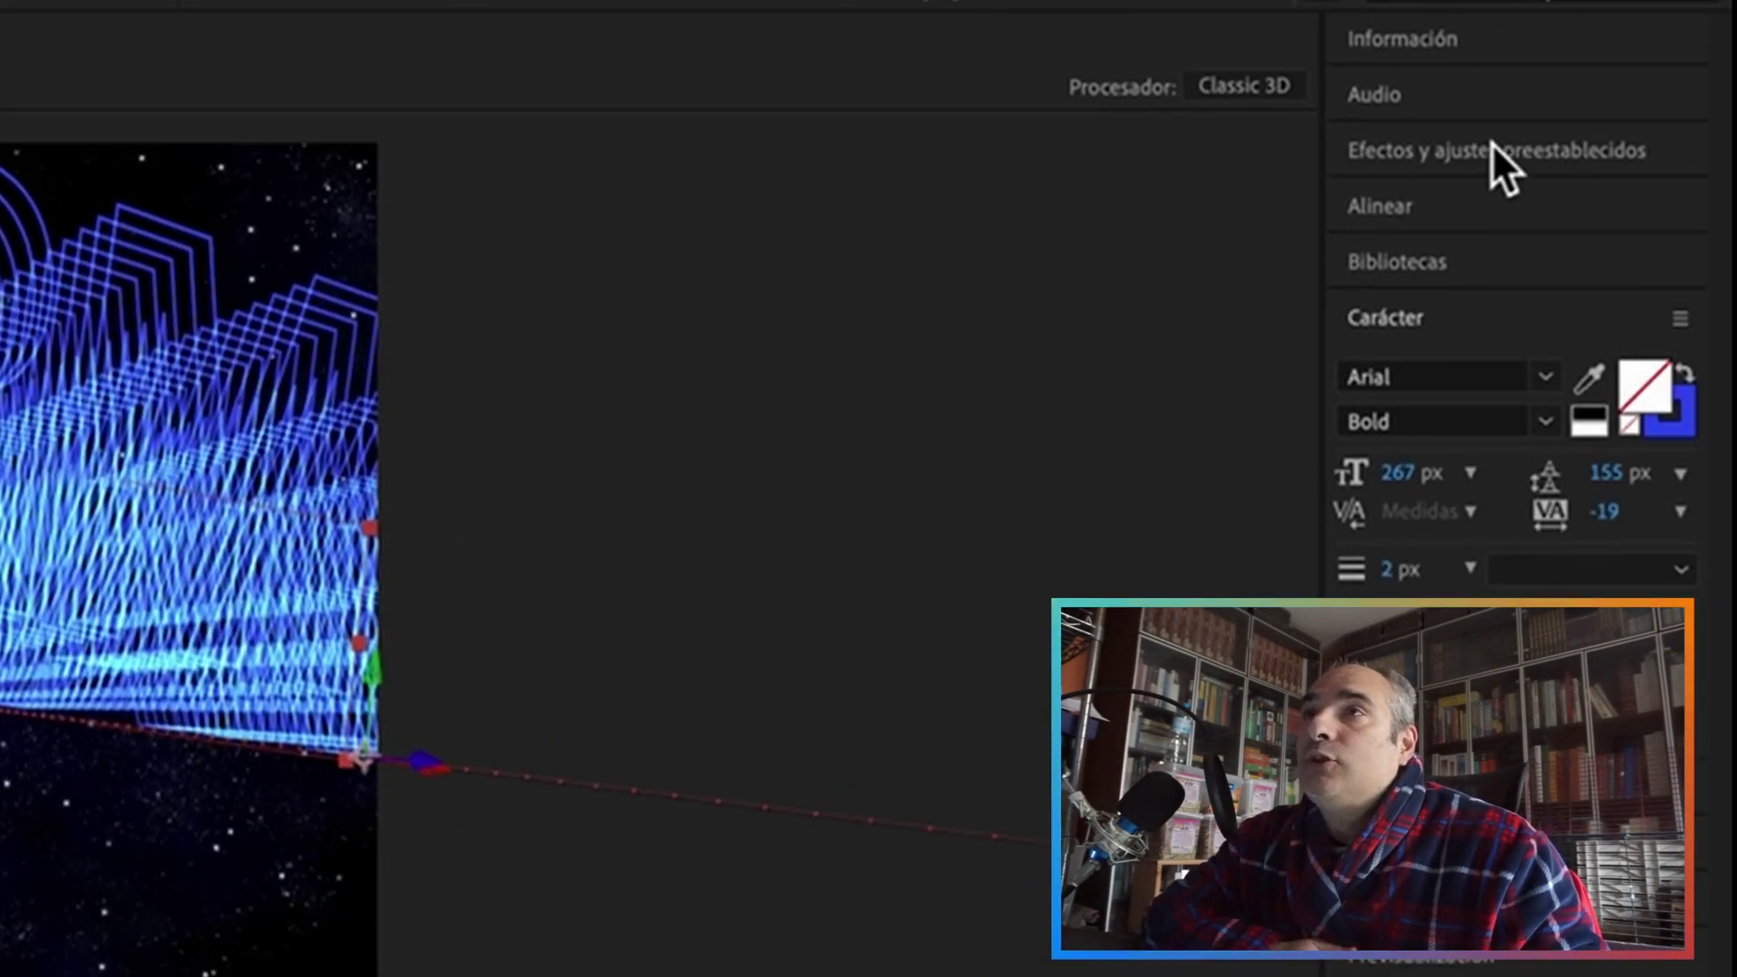
Step: Search 'blur' and drag CC Radial Fast Blur onto the trazos tutorial layer
click(1491, 147)
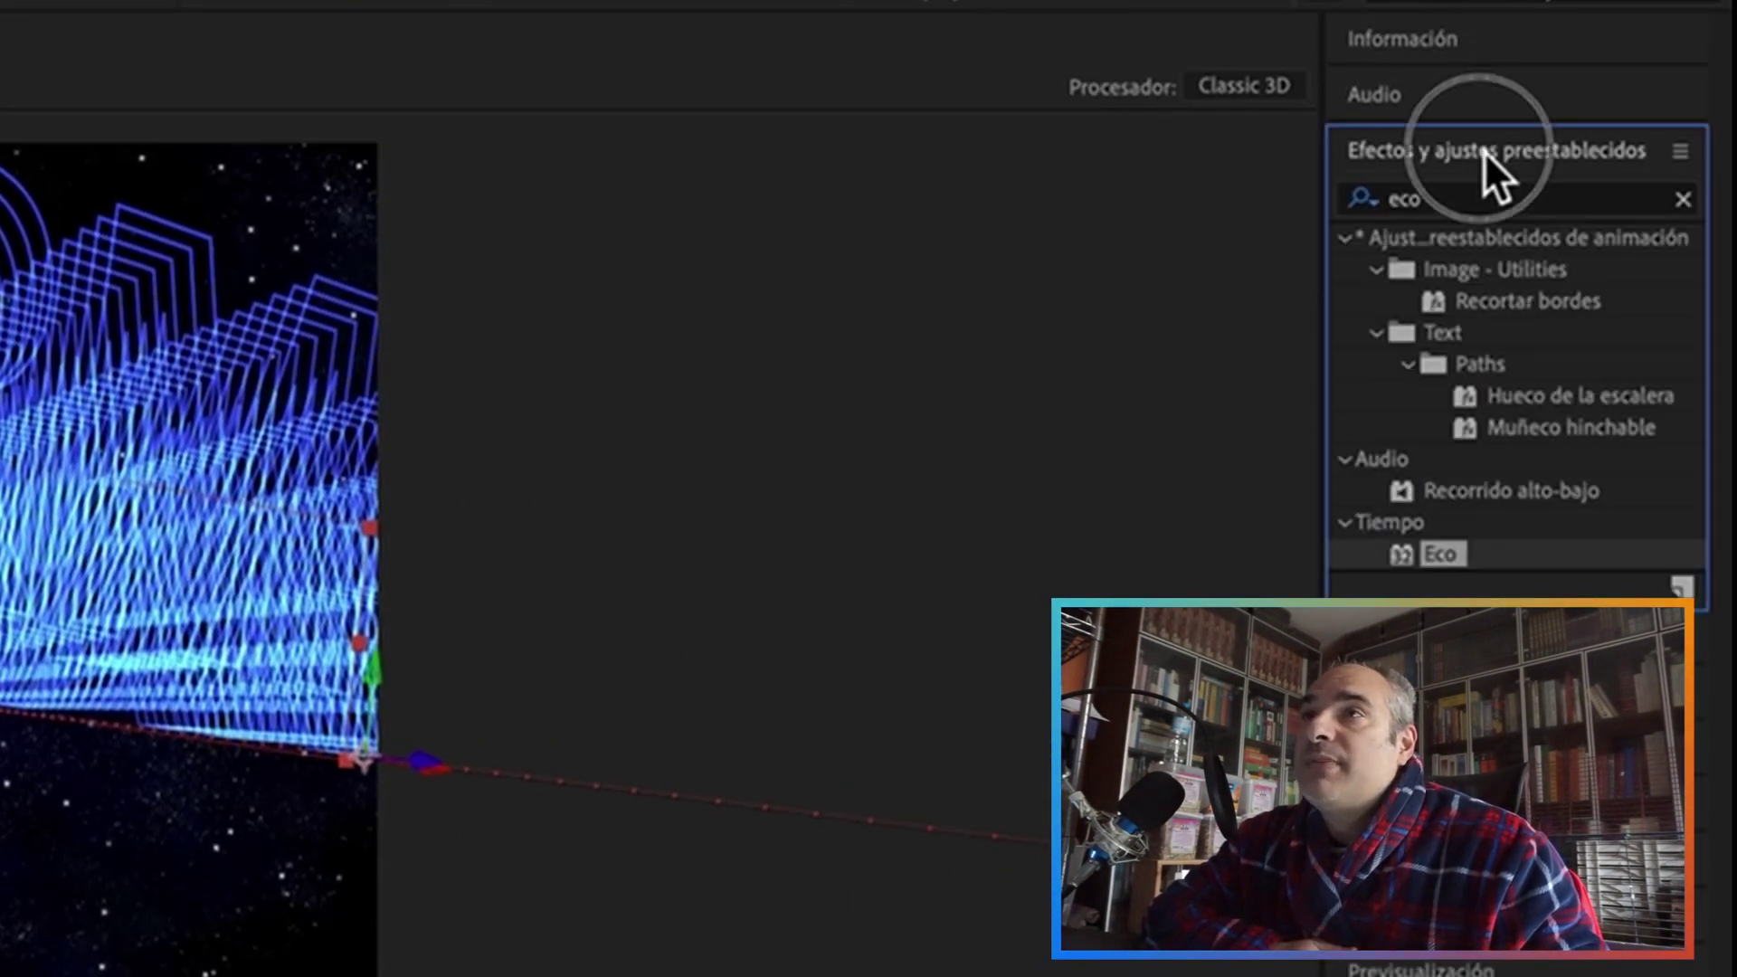
click(1484, 199)
key(BackSpace)
key(BackSpace)
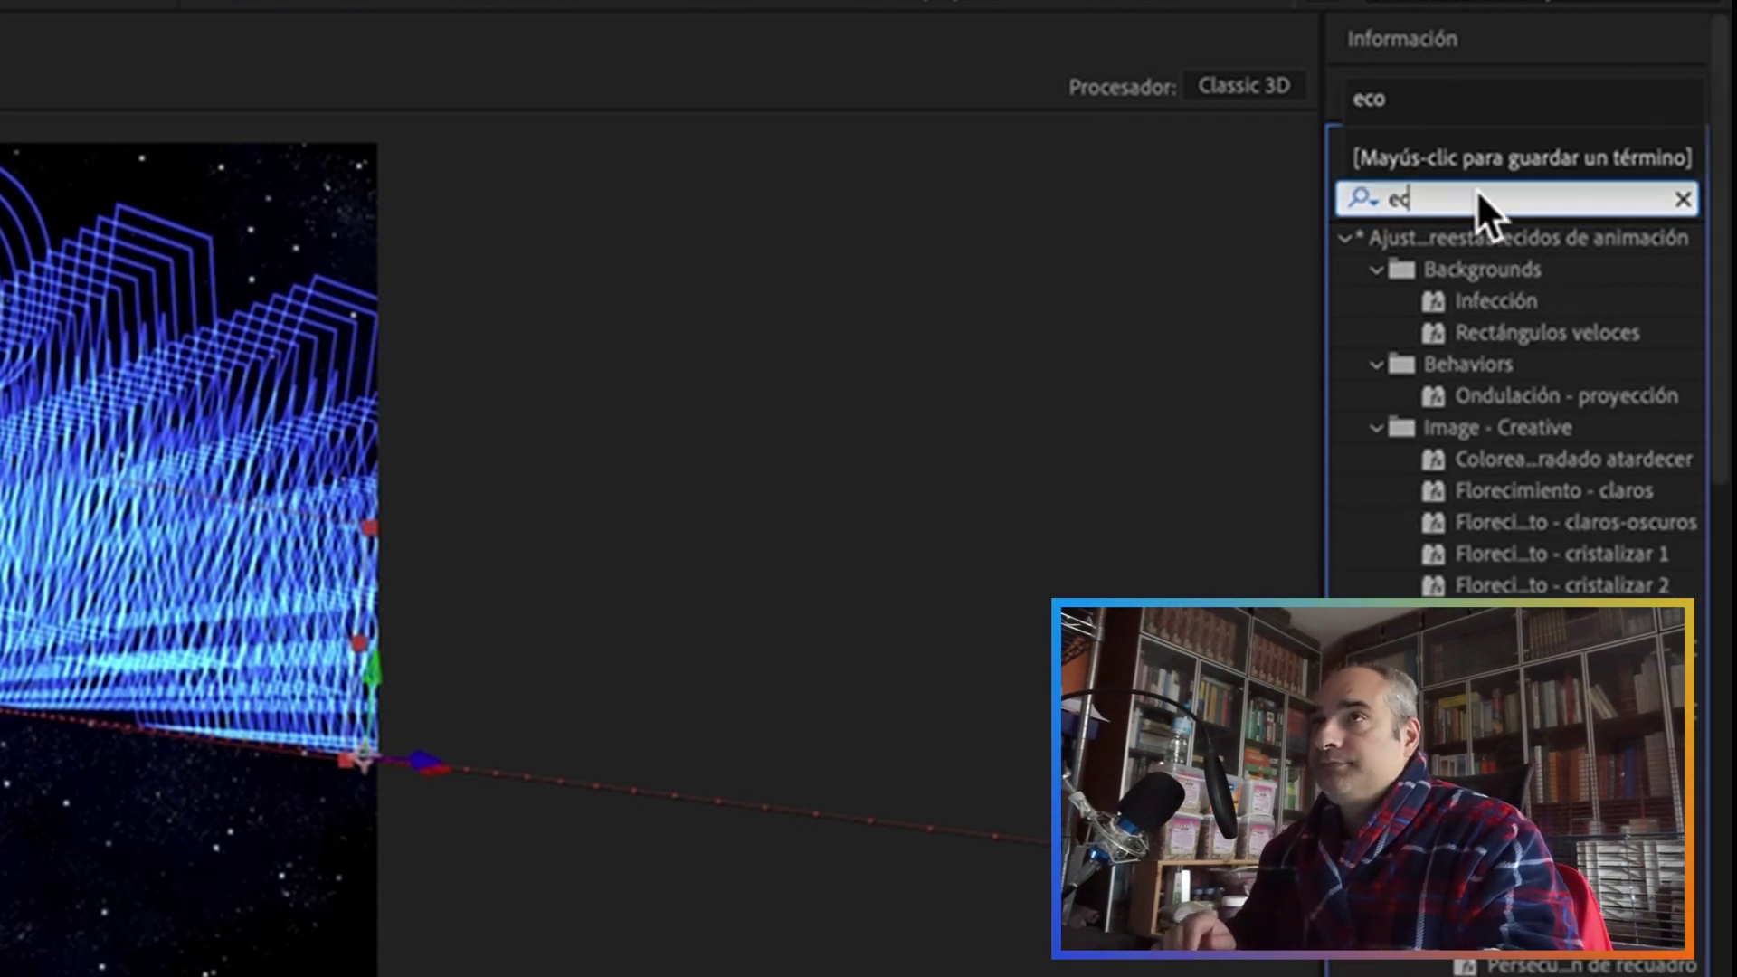
key(BackSpace)
text(blur)
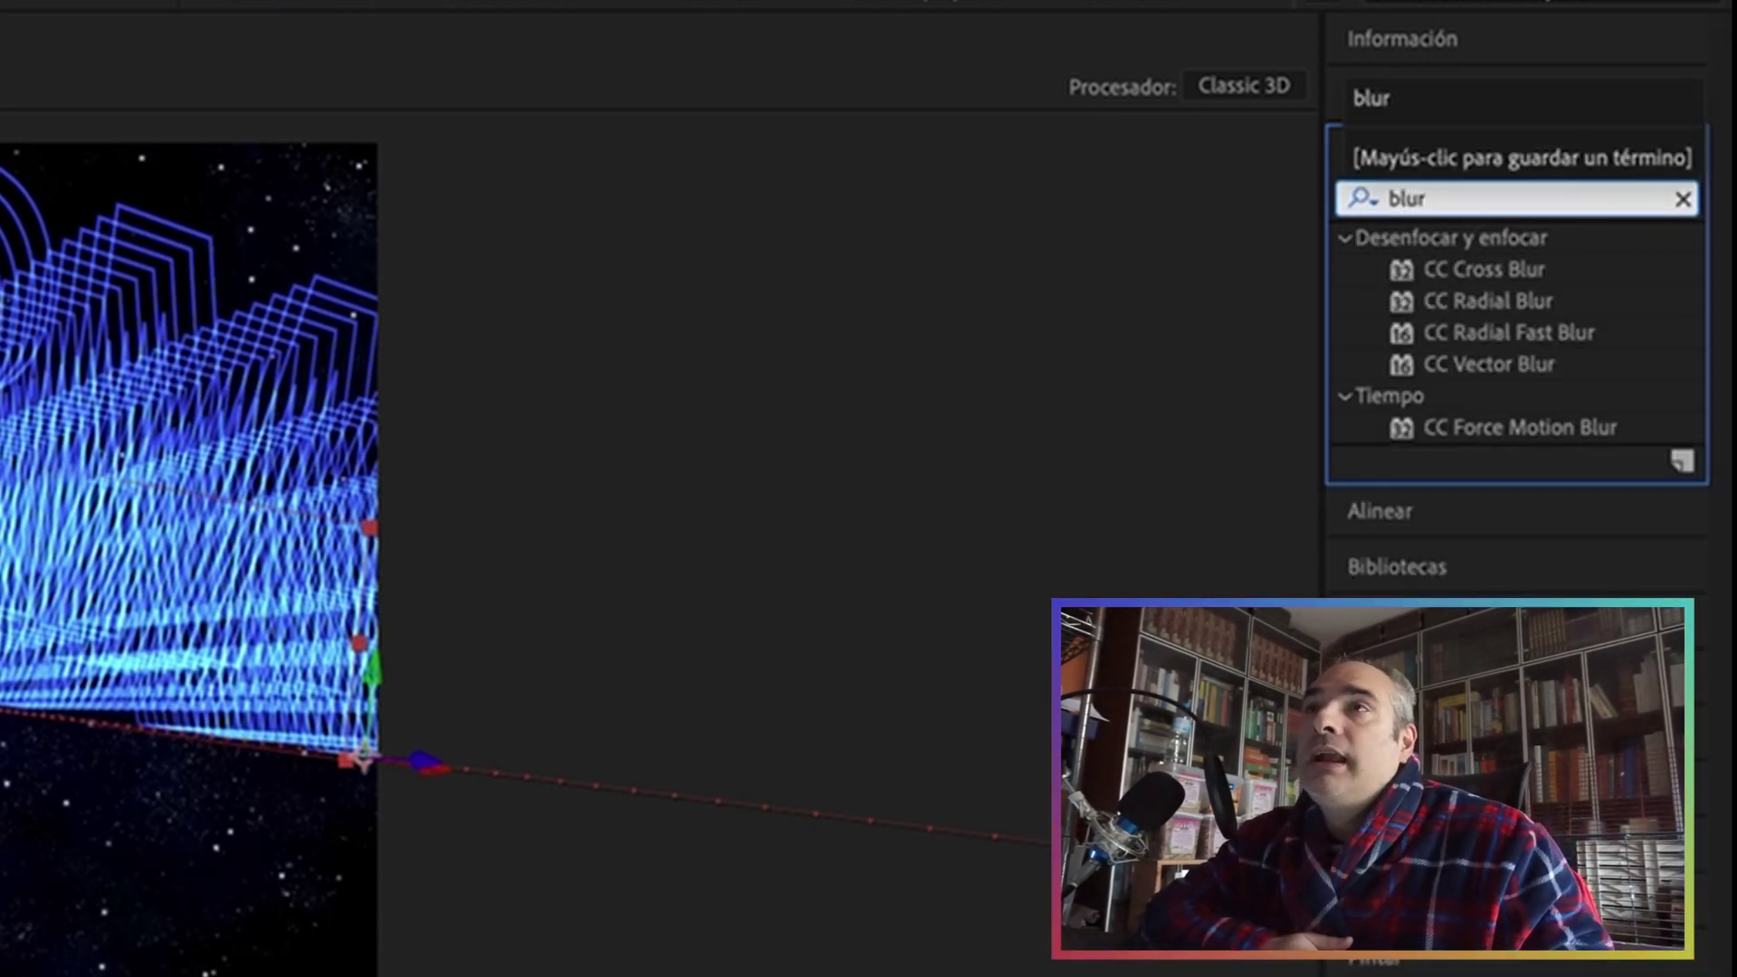
key(Return)
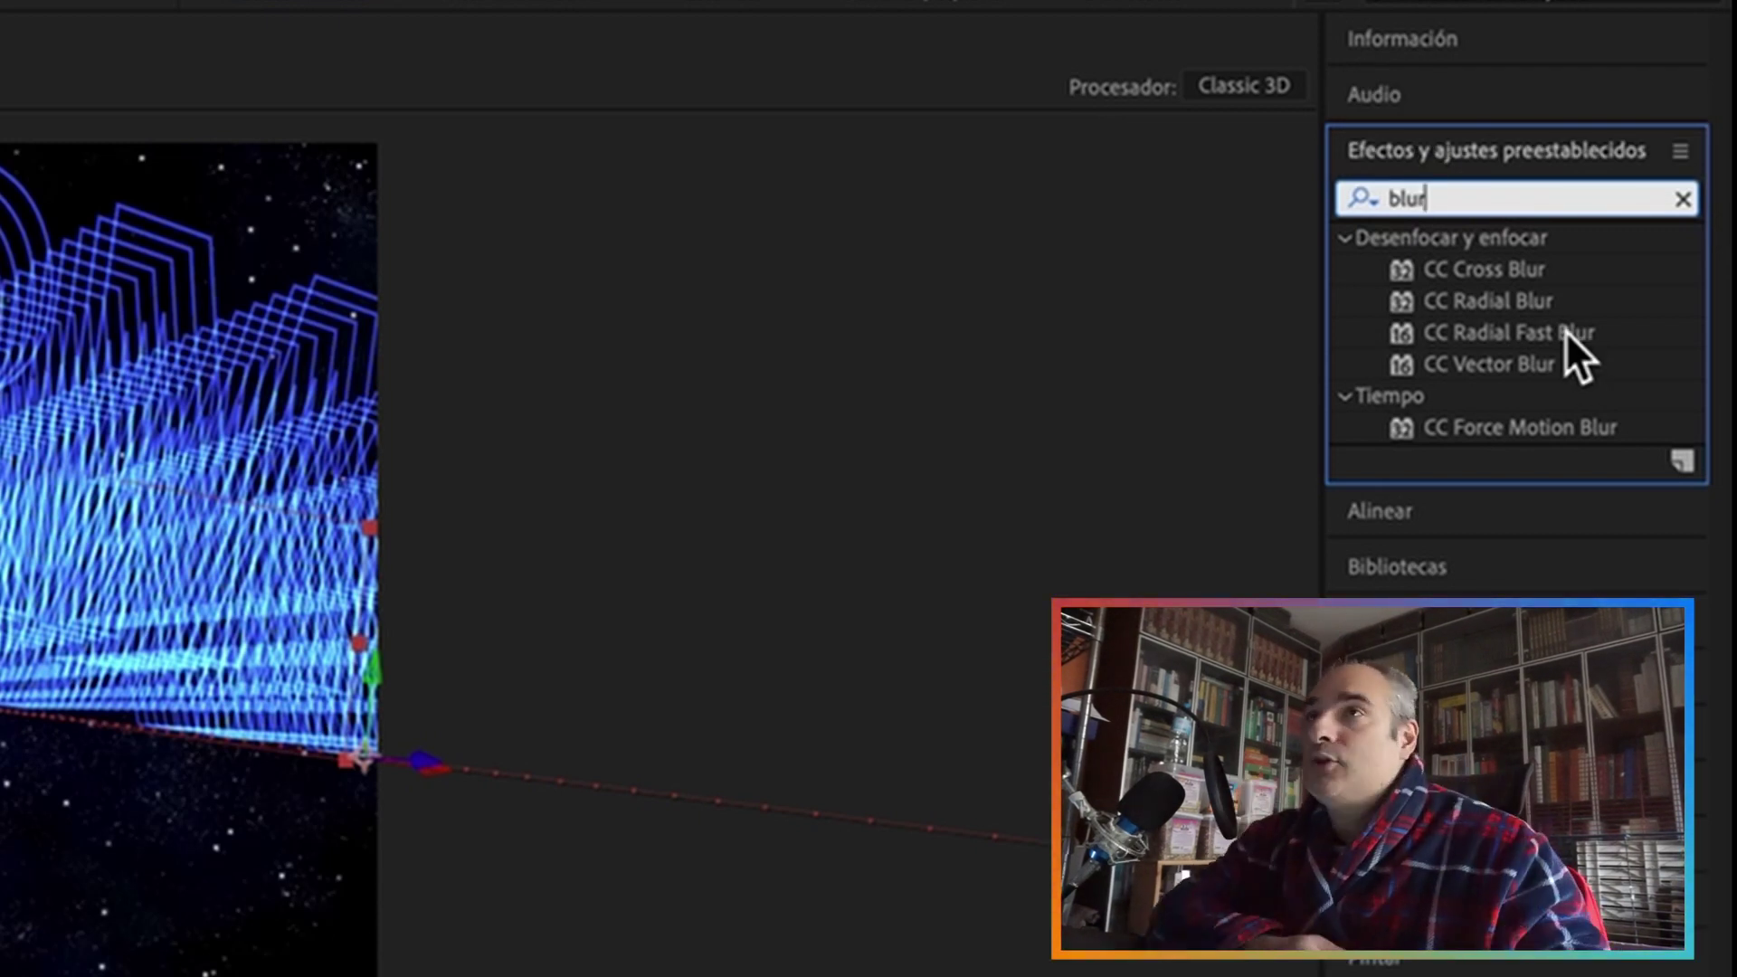
drag(1545, 334, 352, 310)
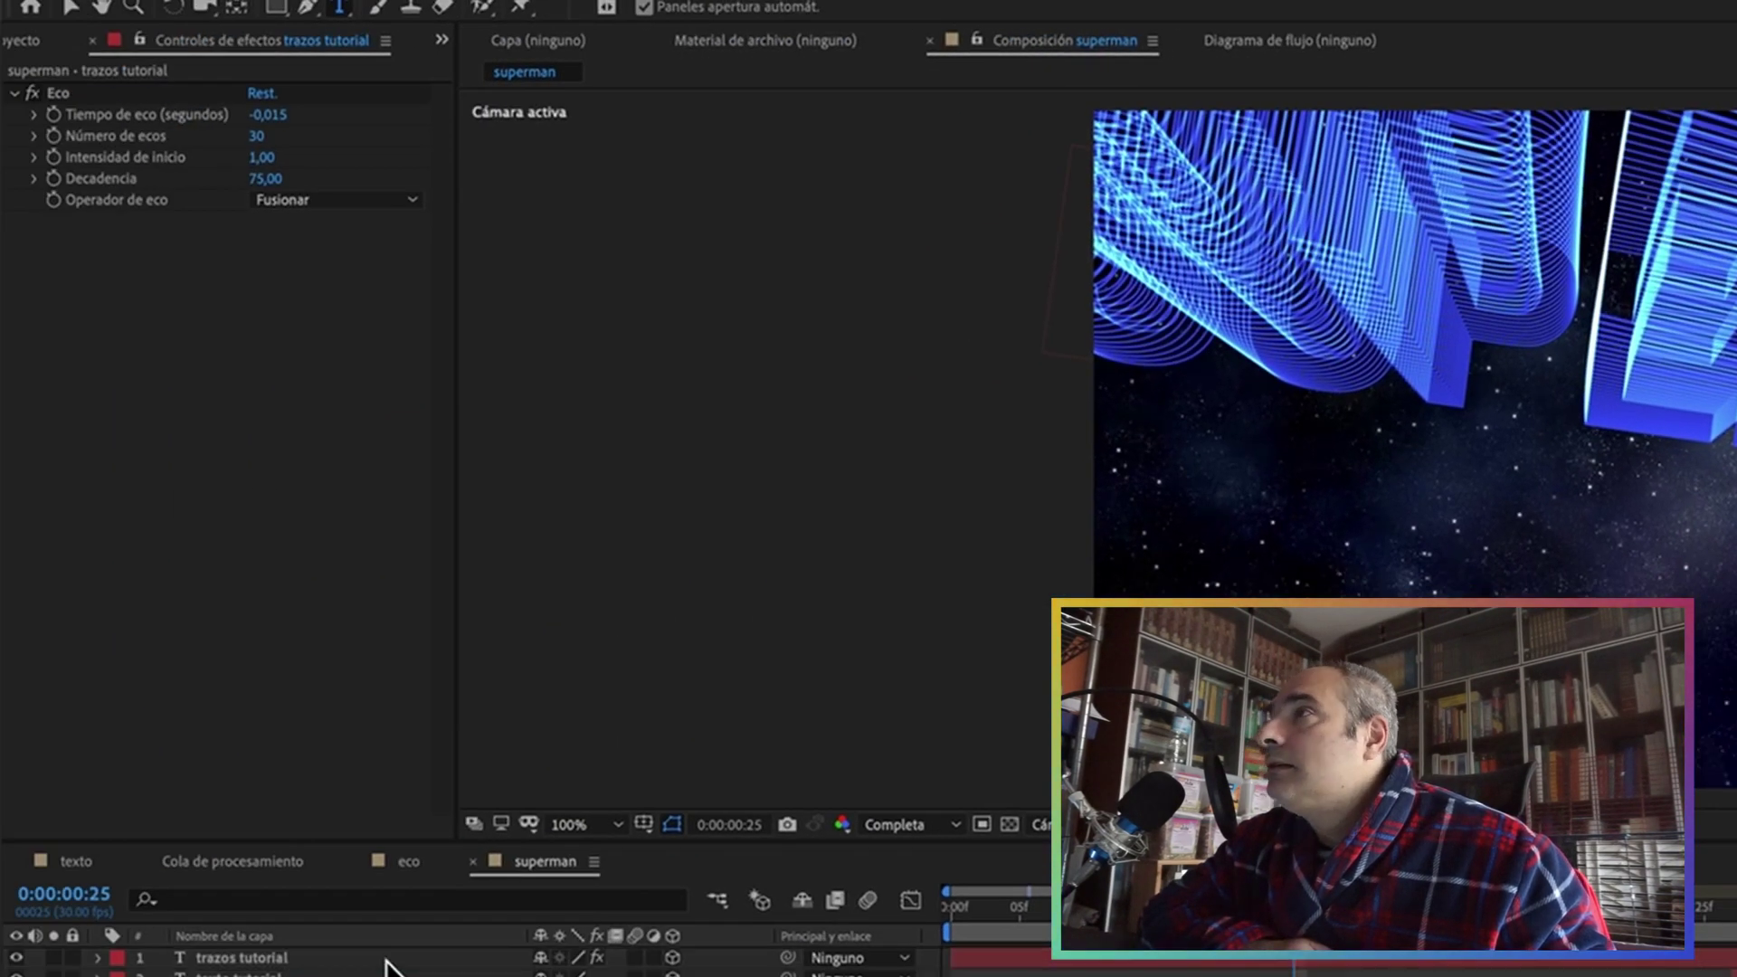
drag(387, 966, 419, 957)
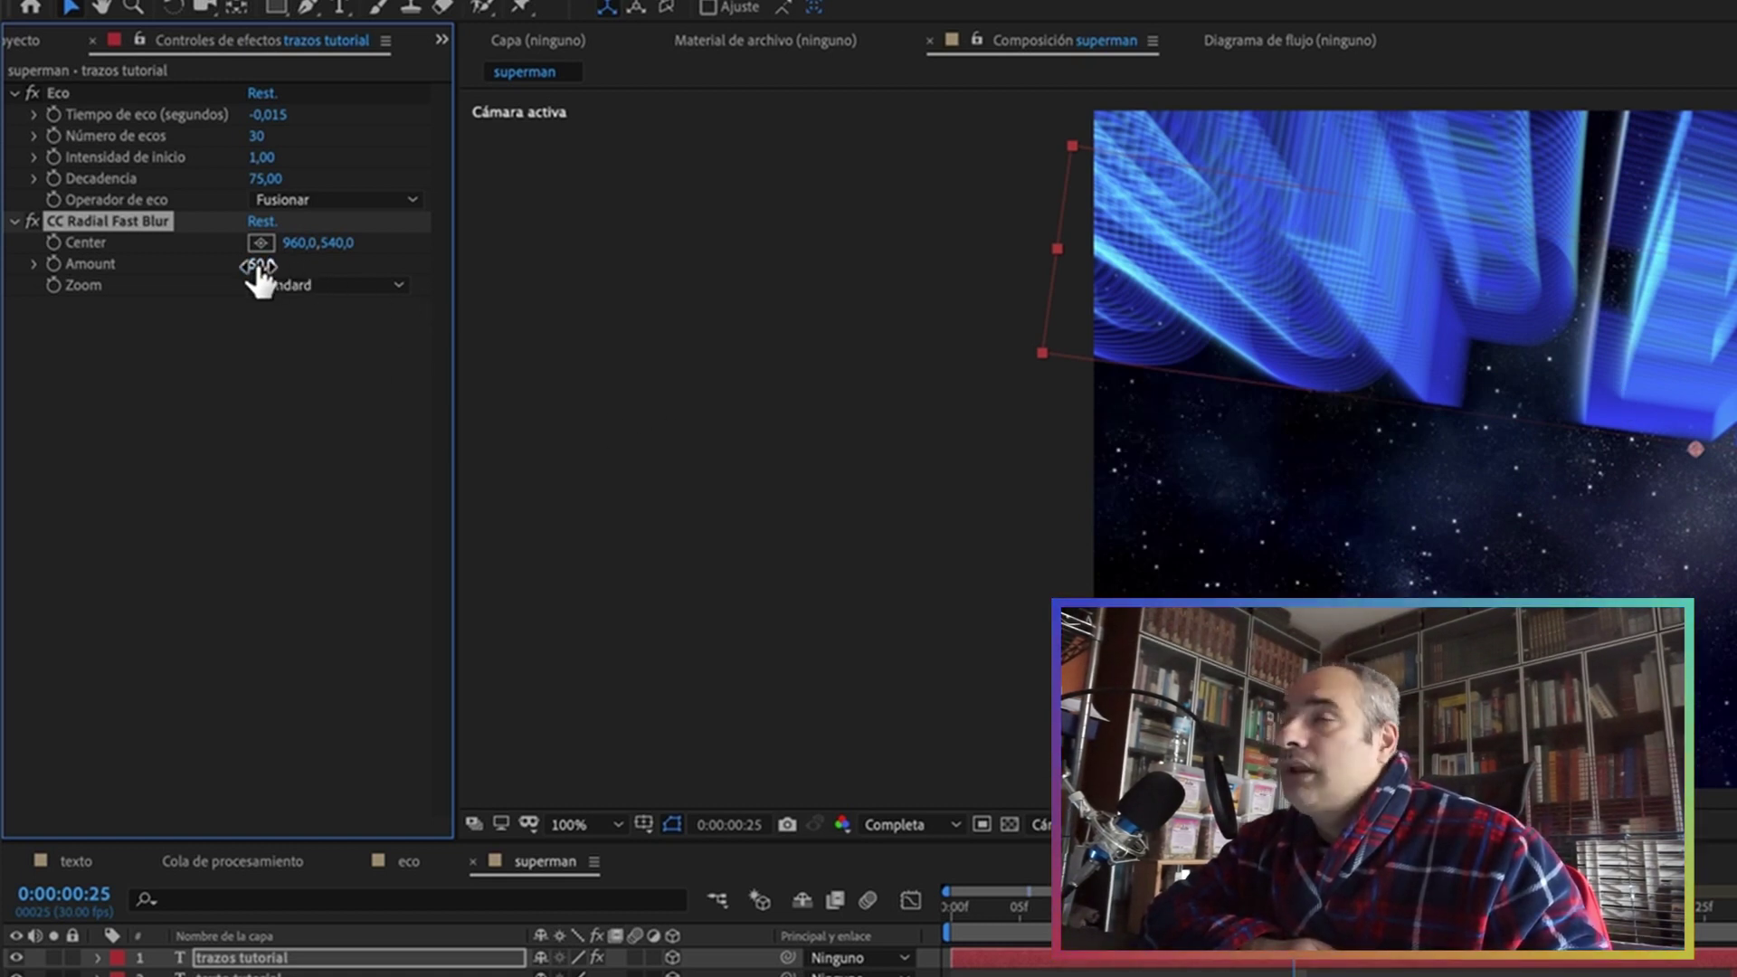
Step: Set CC Radial Fast Blur's Zoom to Brightest and its Amount to 65
click(409, 291)
click(423, 317)
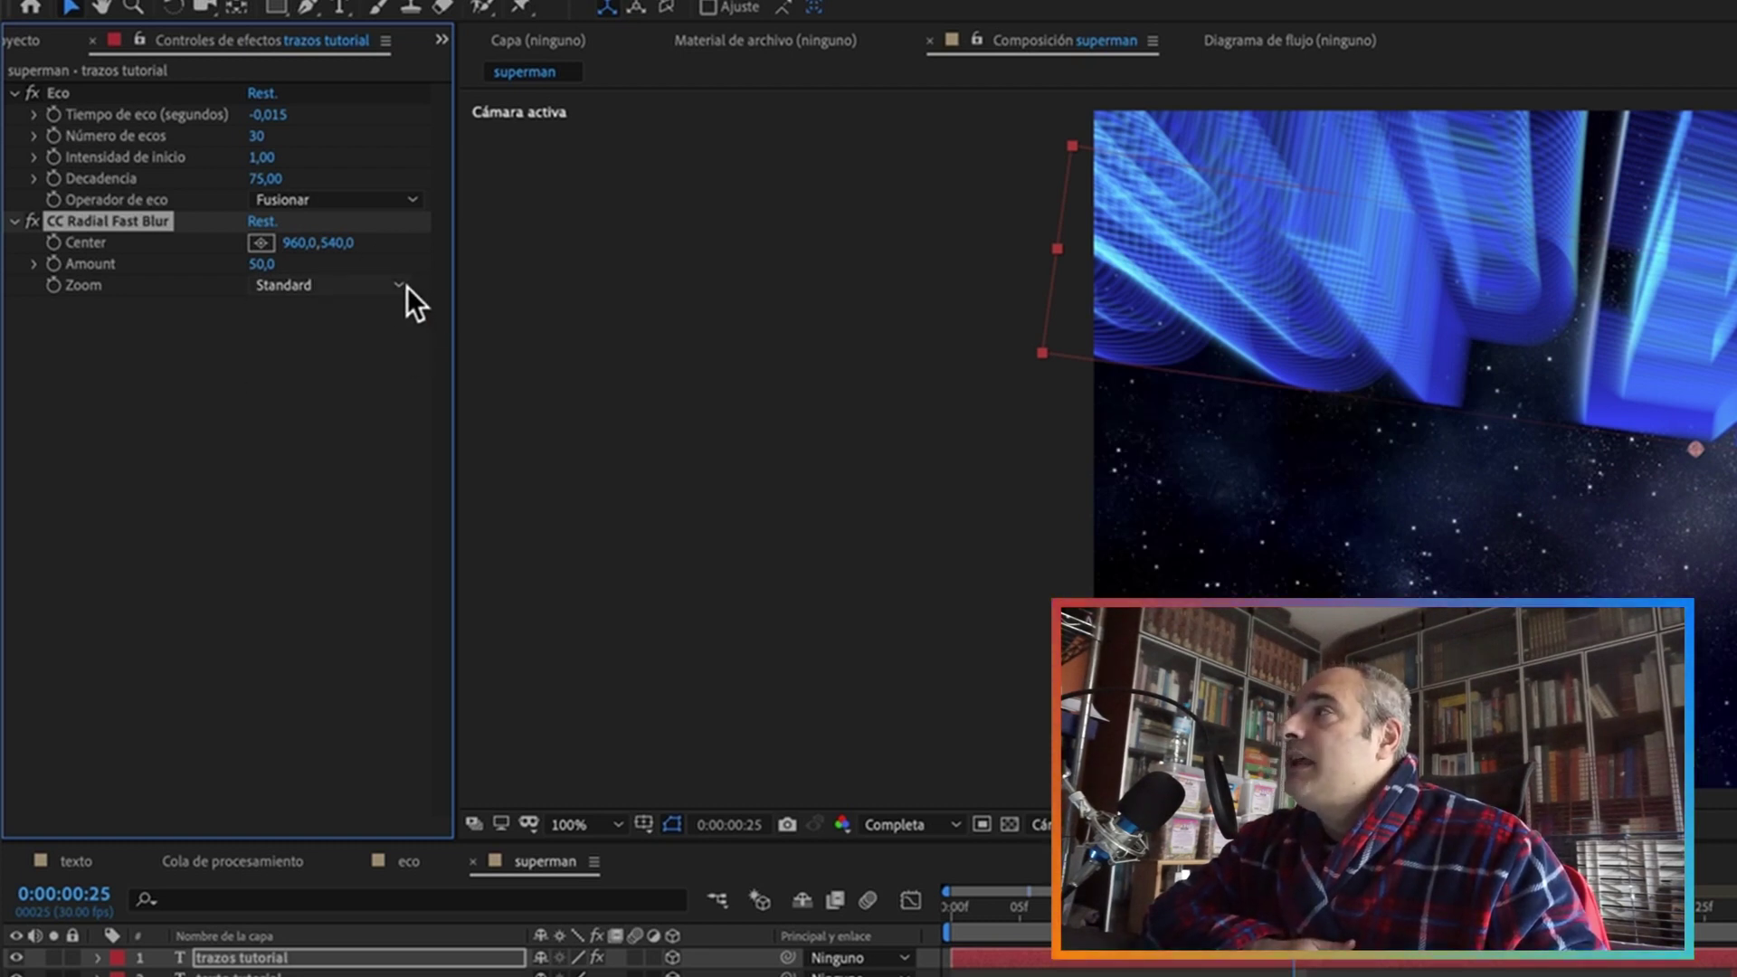
click(407, 286)
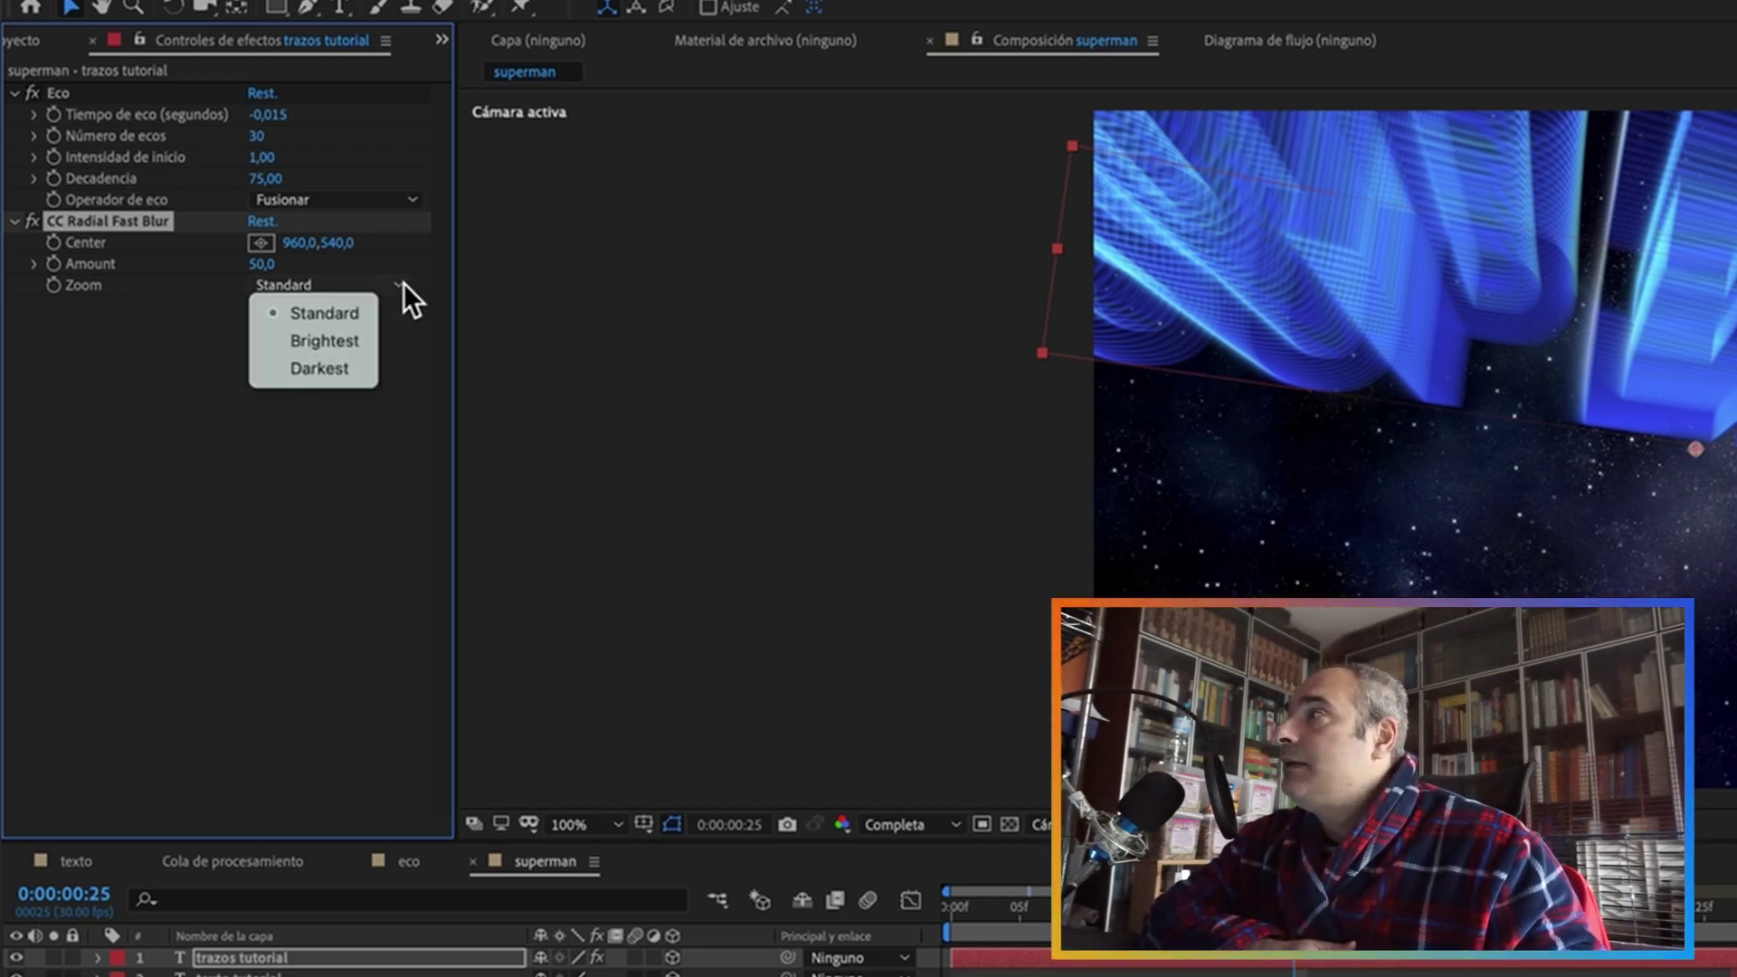
click(344, 336)
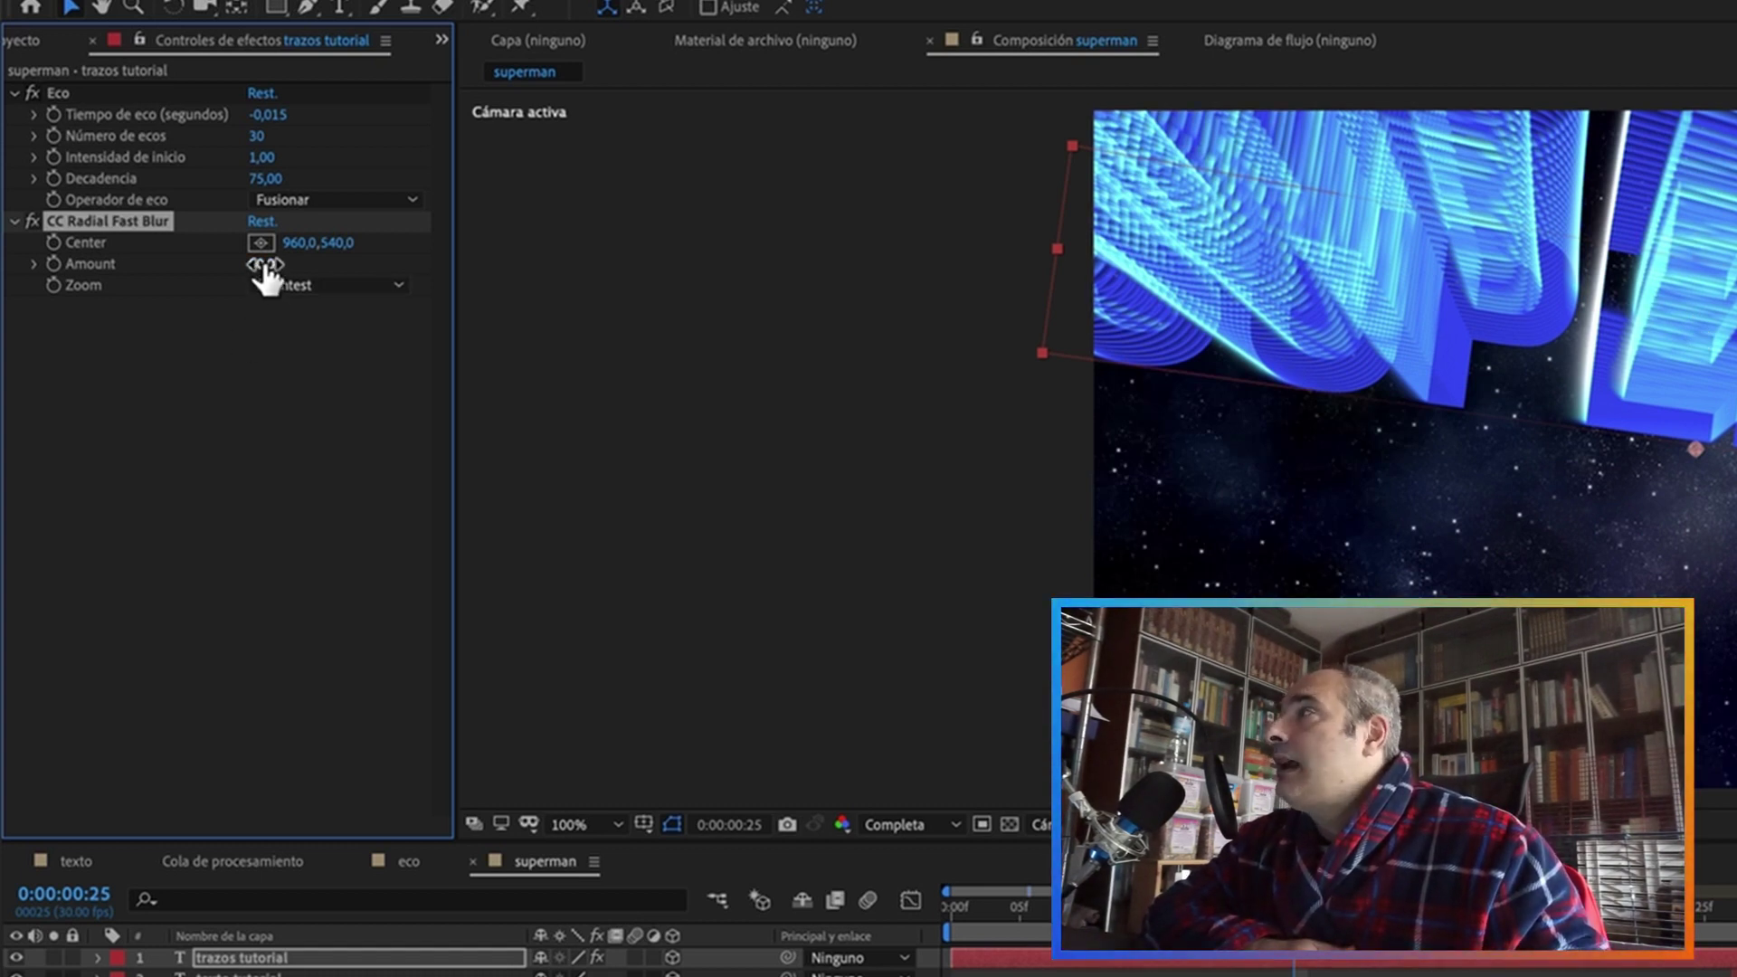
drag(265, 266, 330, 266)
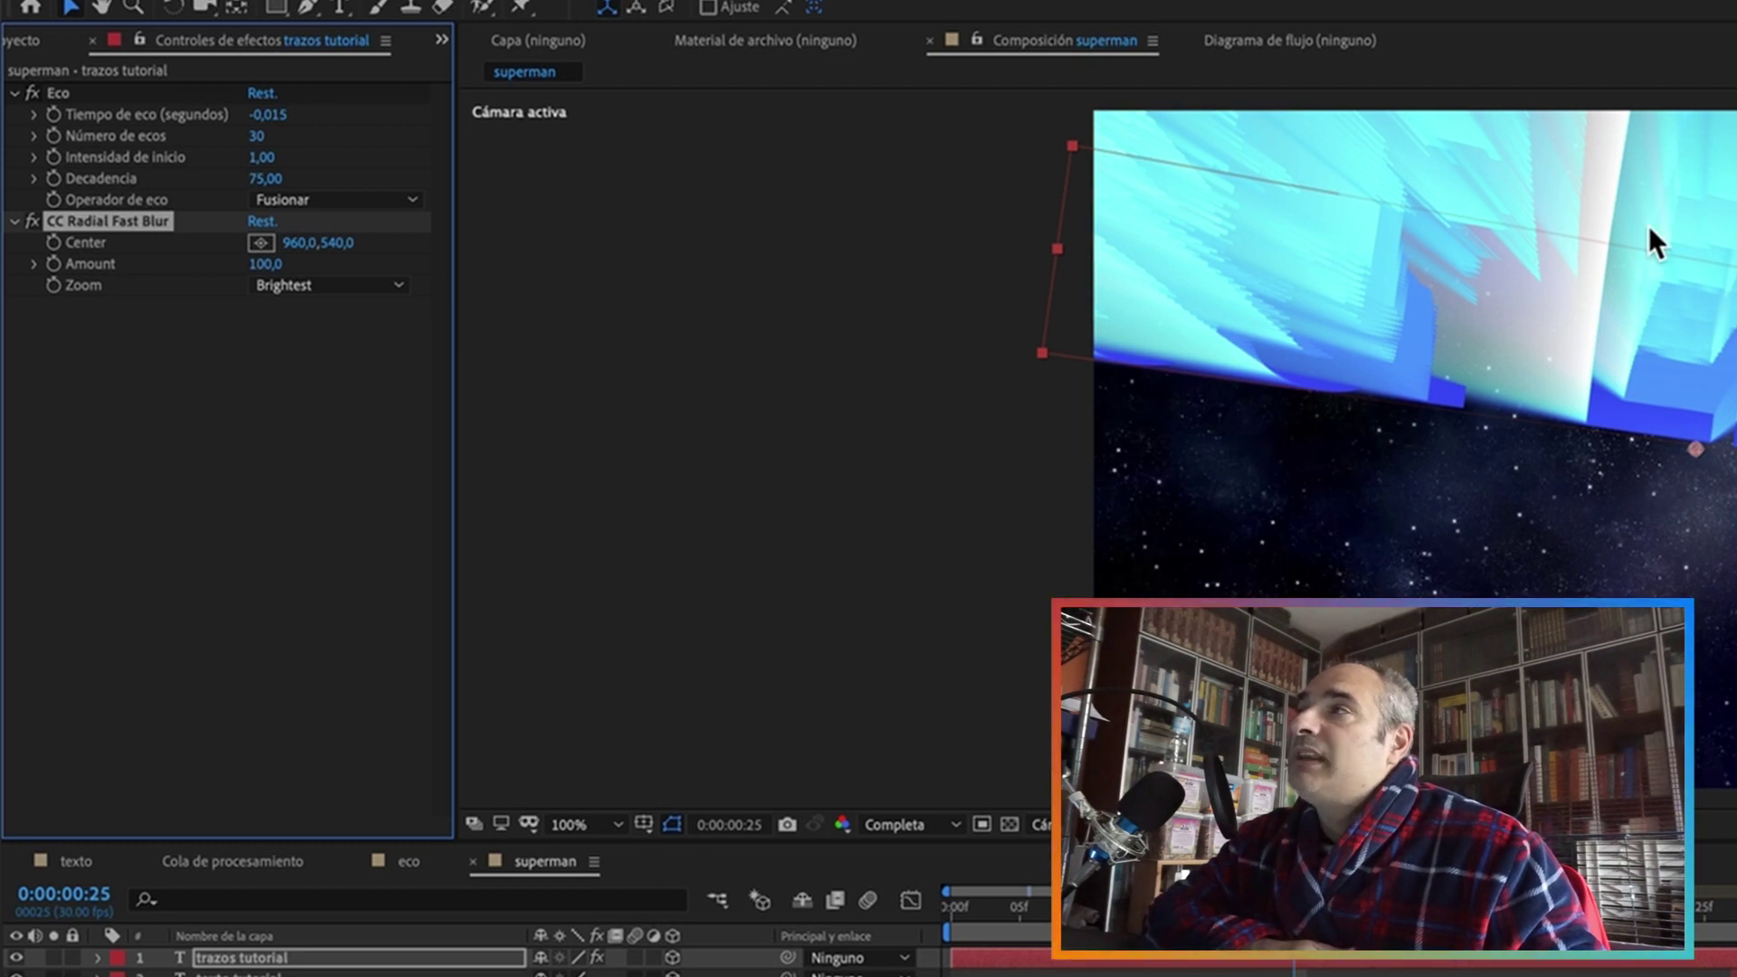
click(266, 264)
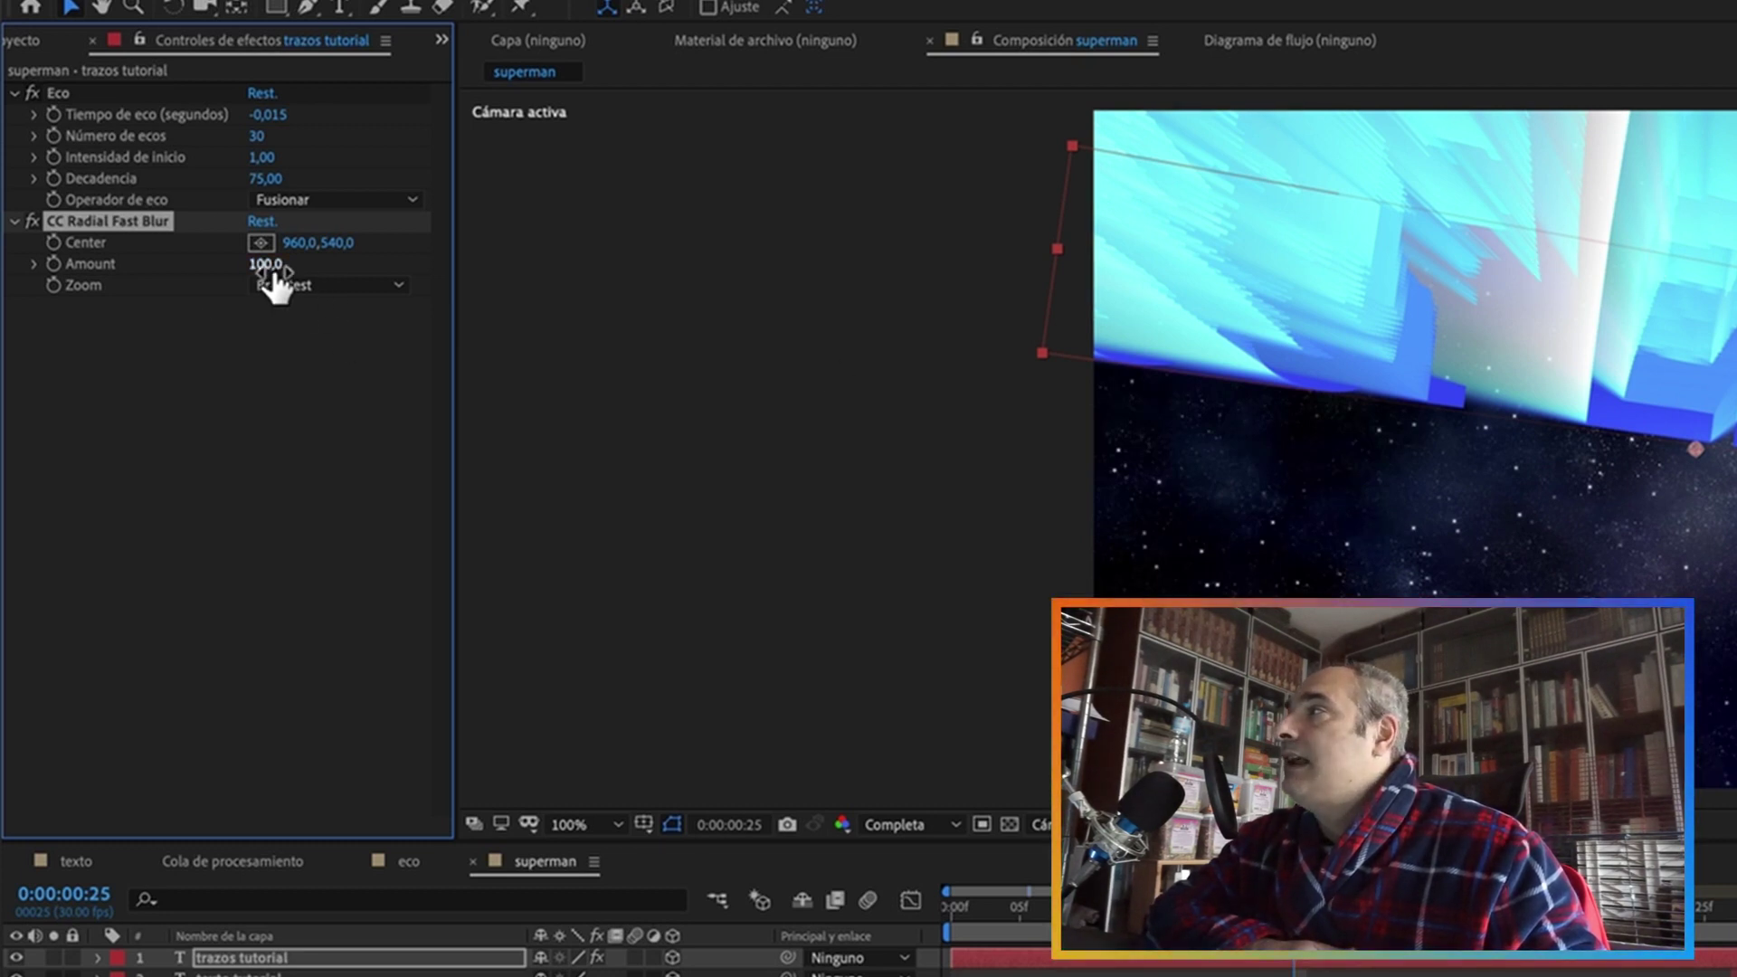
text(65)
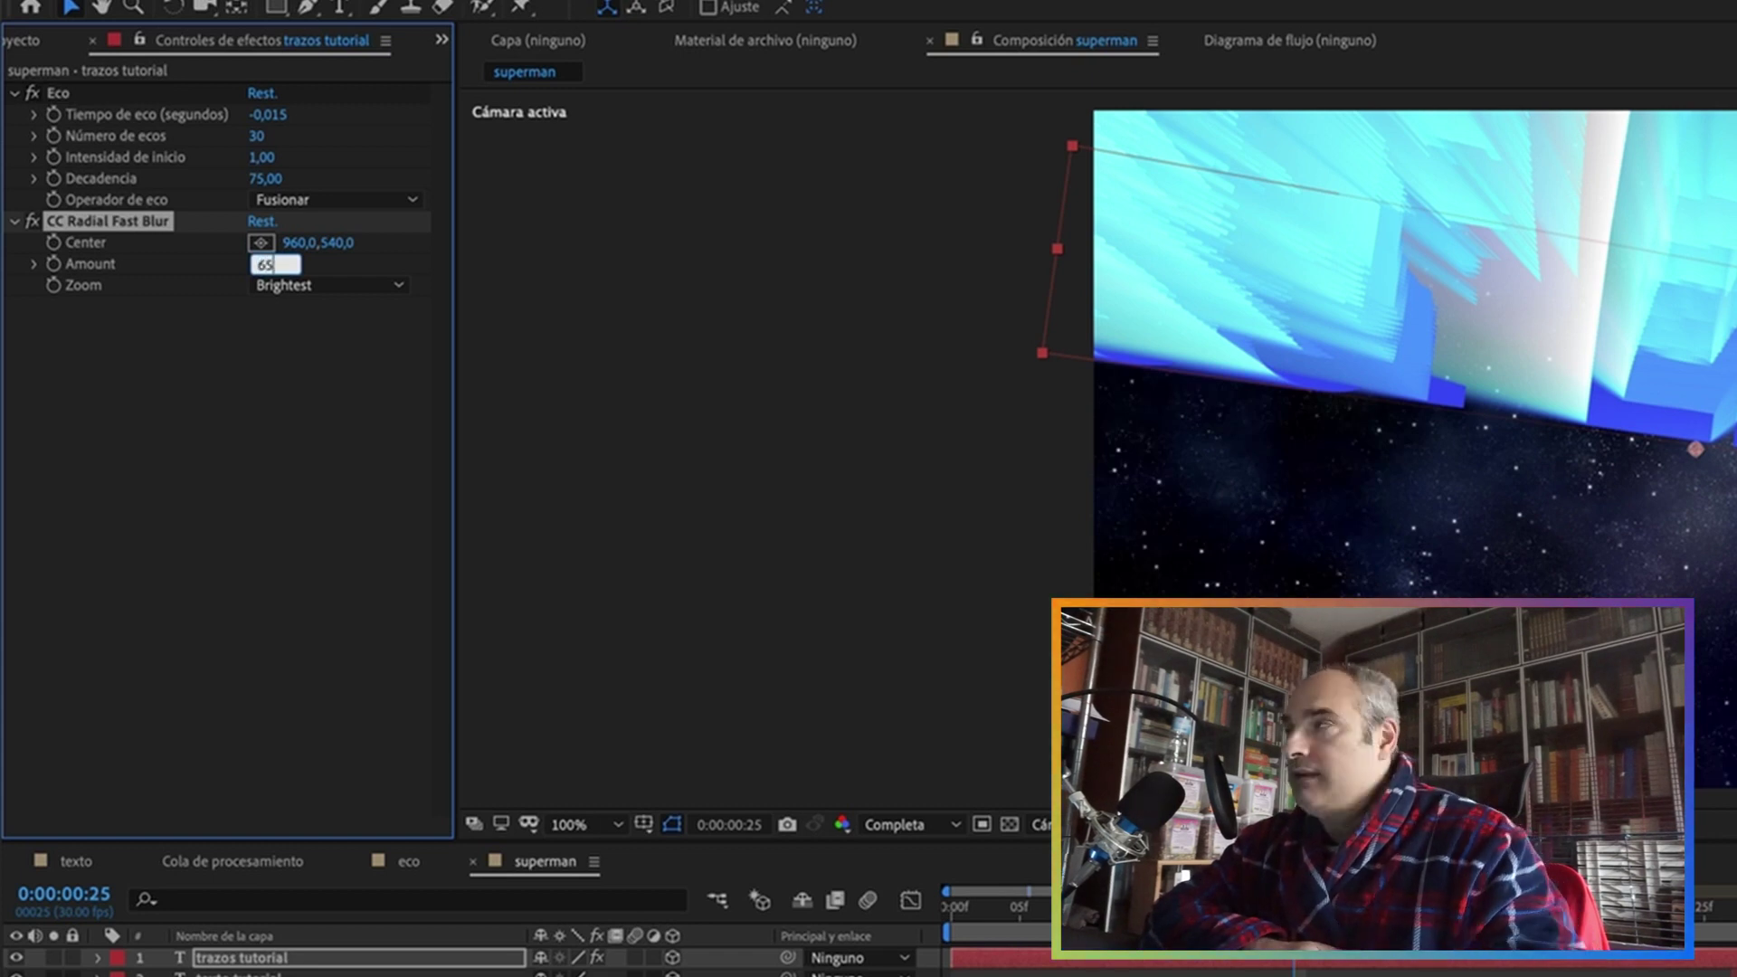
key(Return)
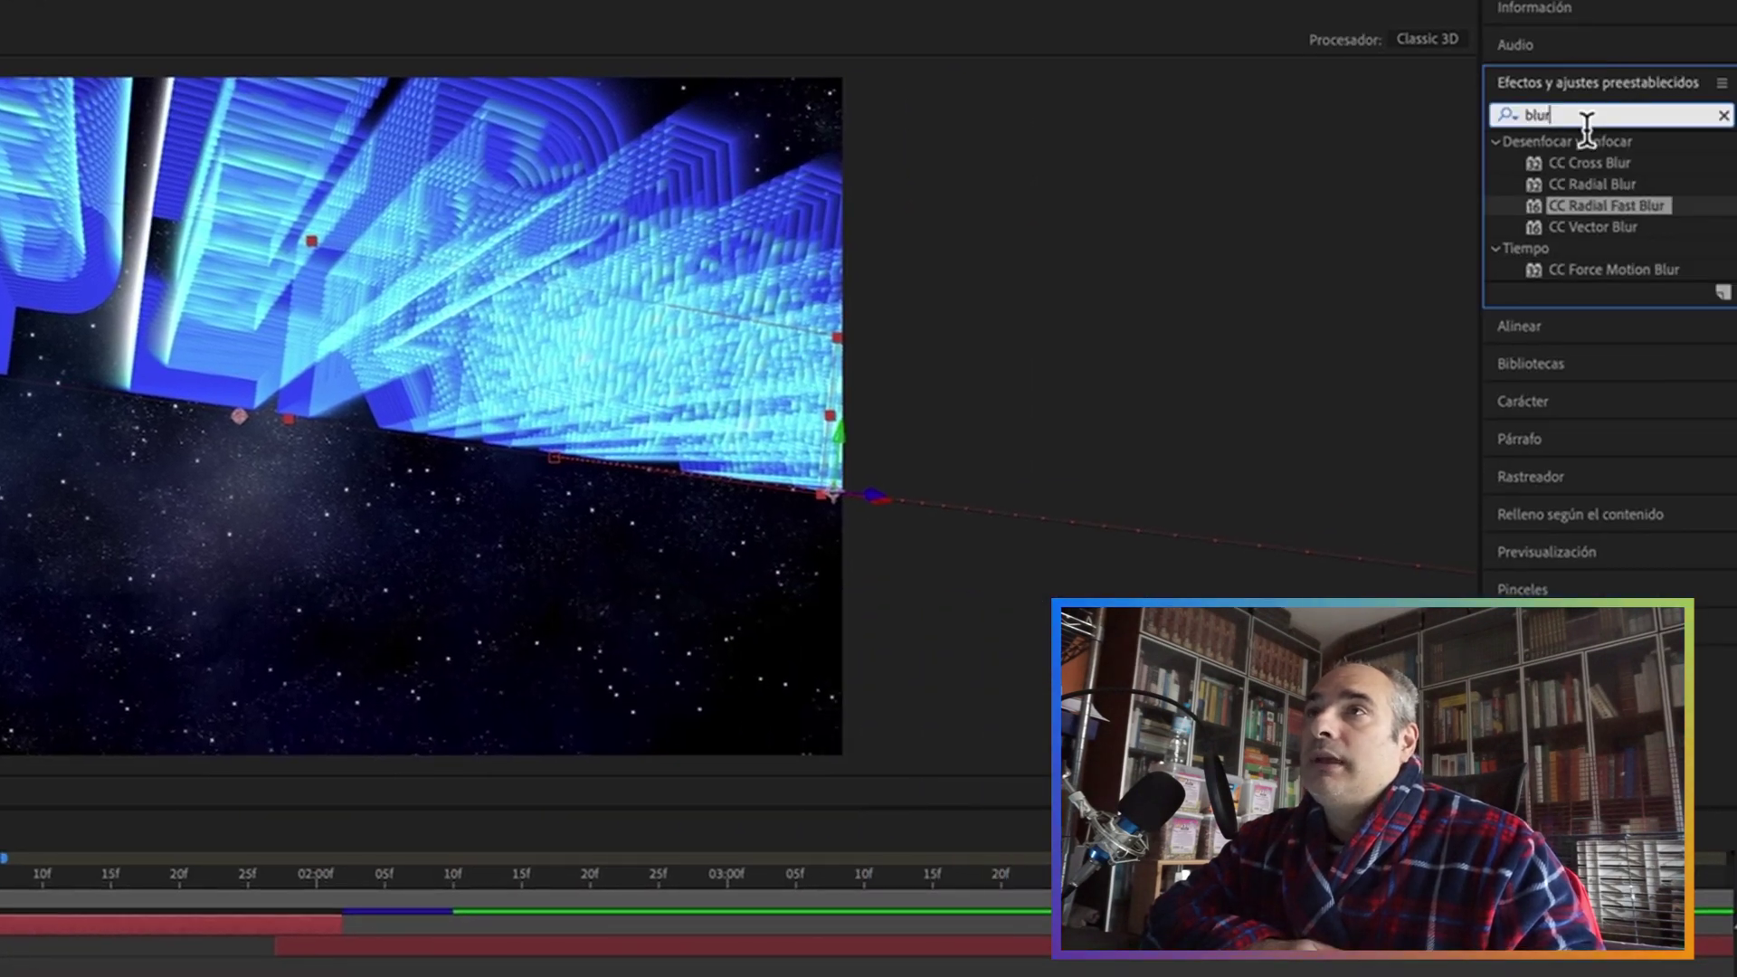
Step: Search 'light' and drag CC Light Burst 2.5 onto the text layer
double_click(1587, 116)
key(BackSpace)
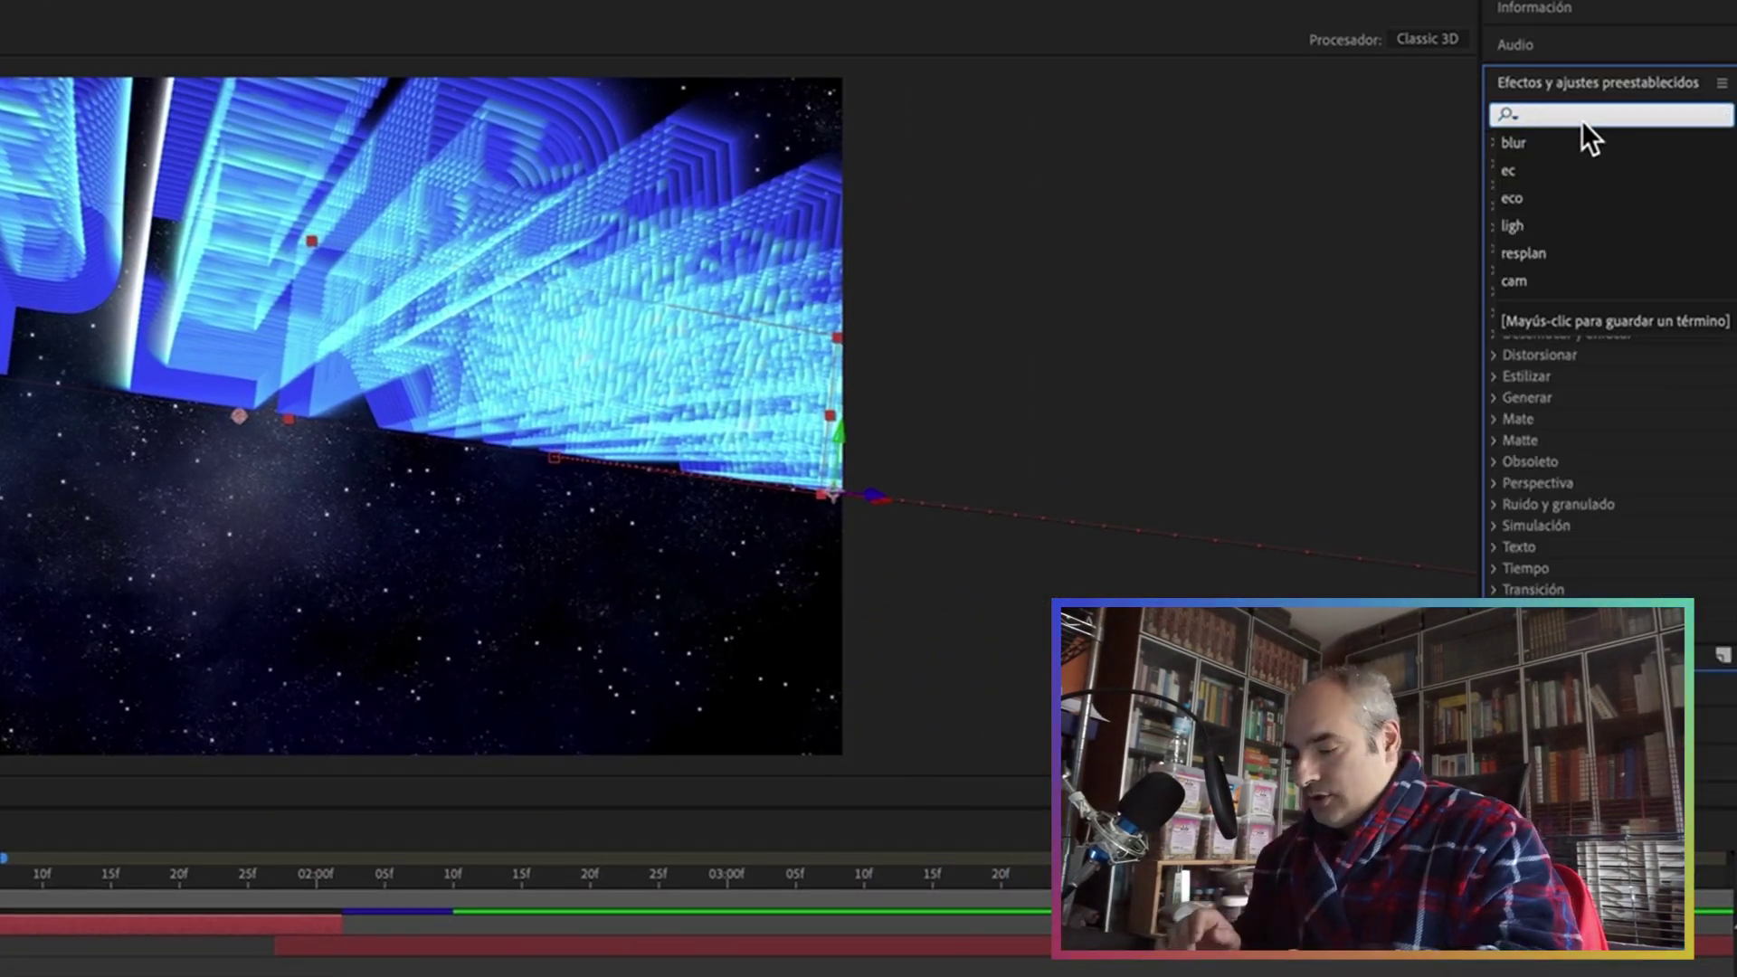
text(light)
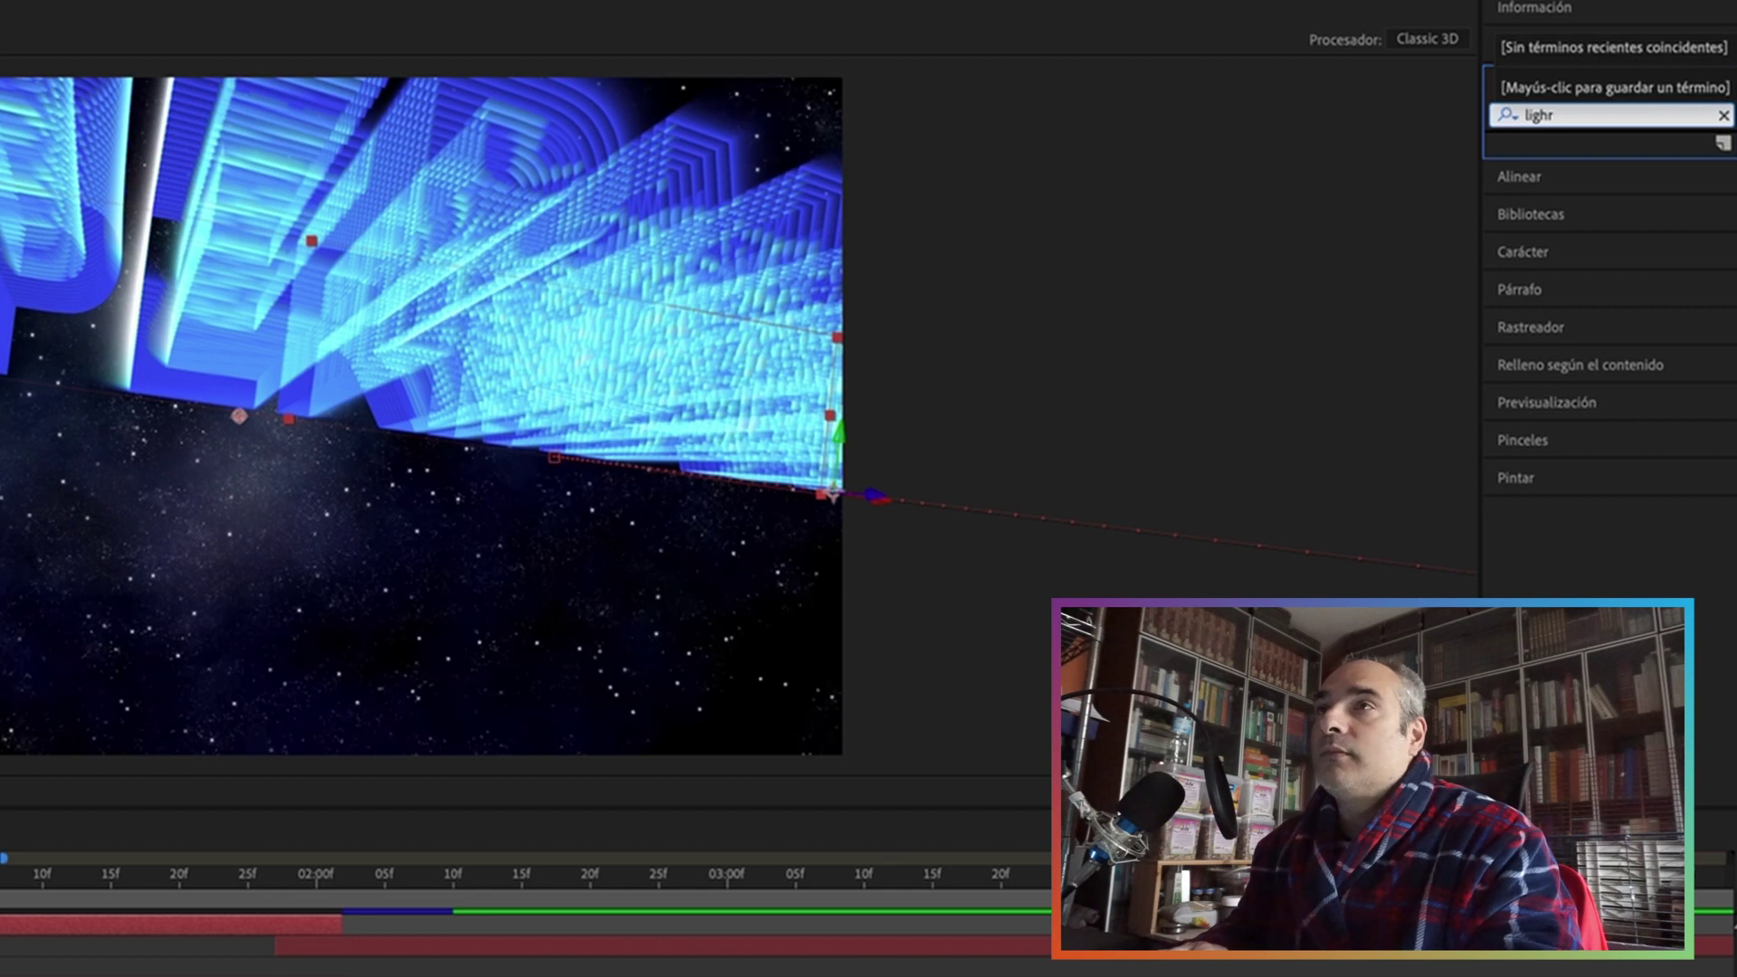
key(BackSpace)
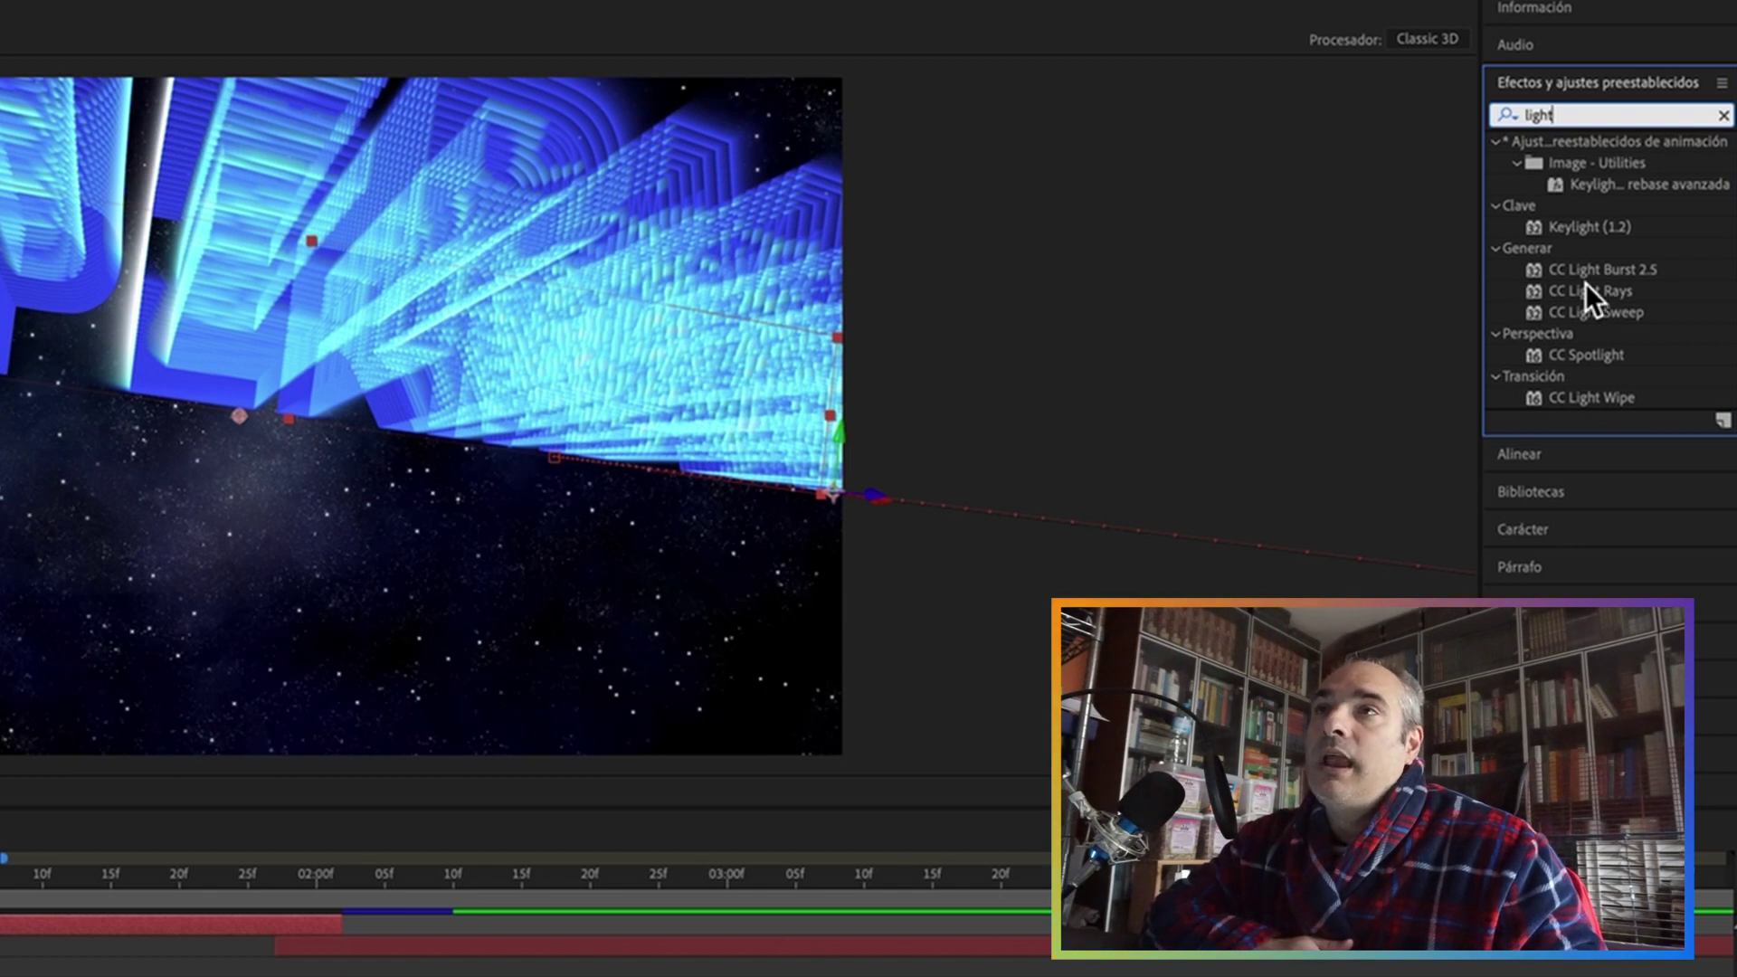
drag(1618, 270, 19, 239)
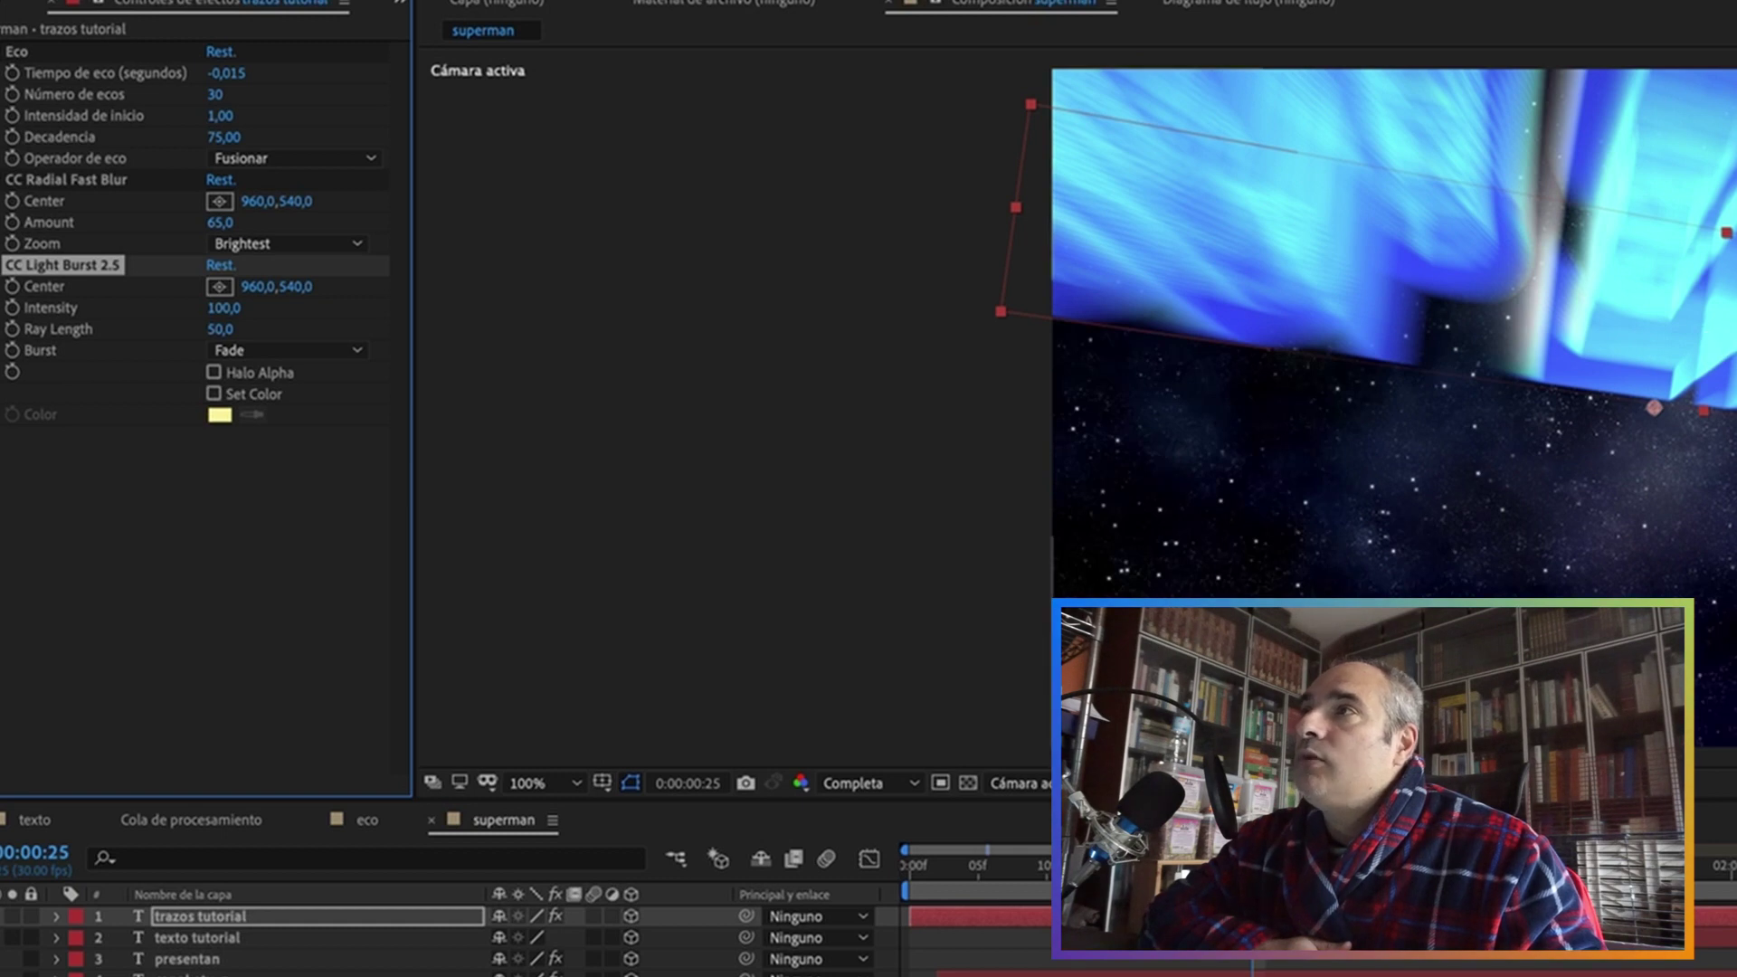
Step: Set the light burst style to Straight and return to the composition start
click(287, 350)
click(271, 330)
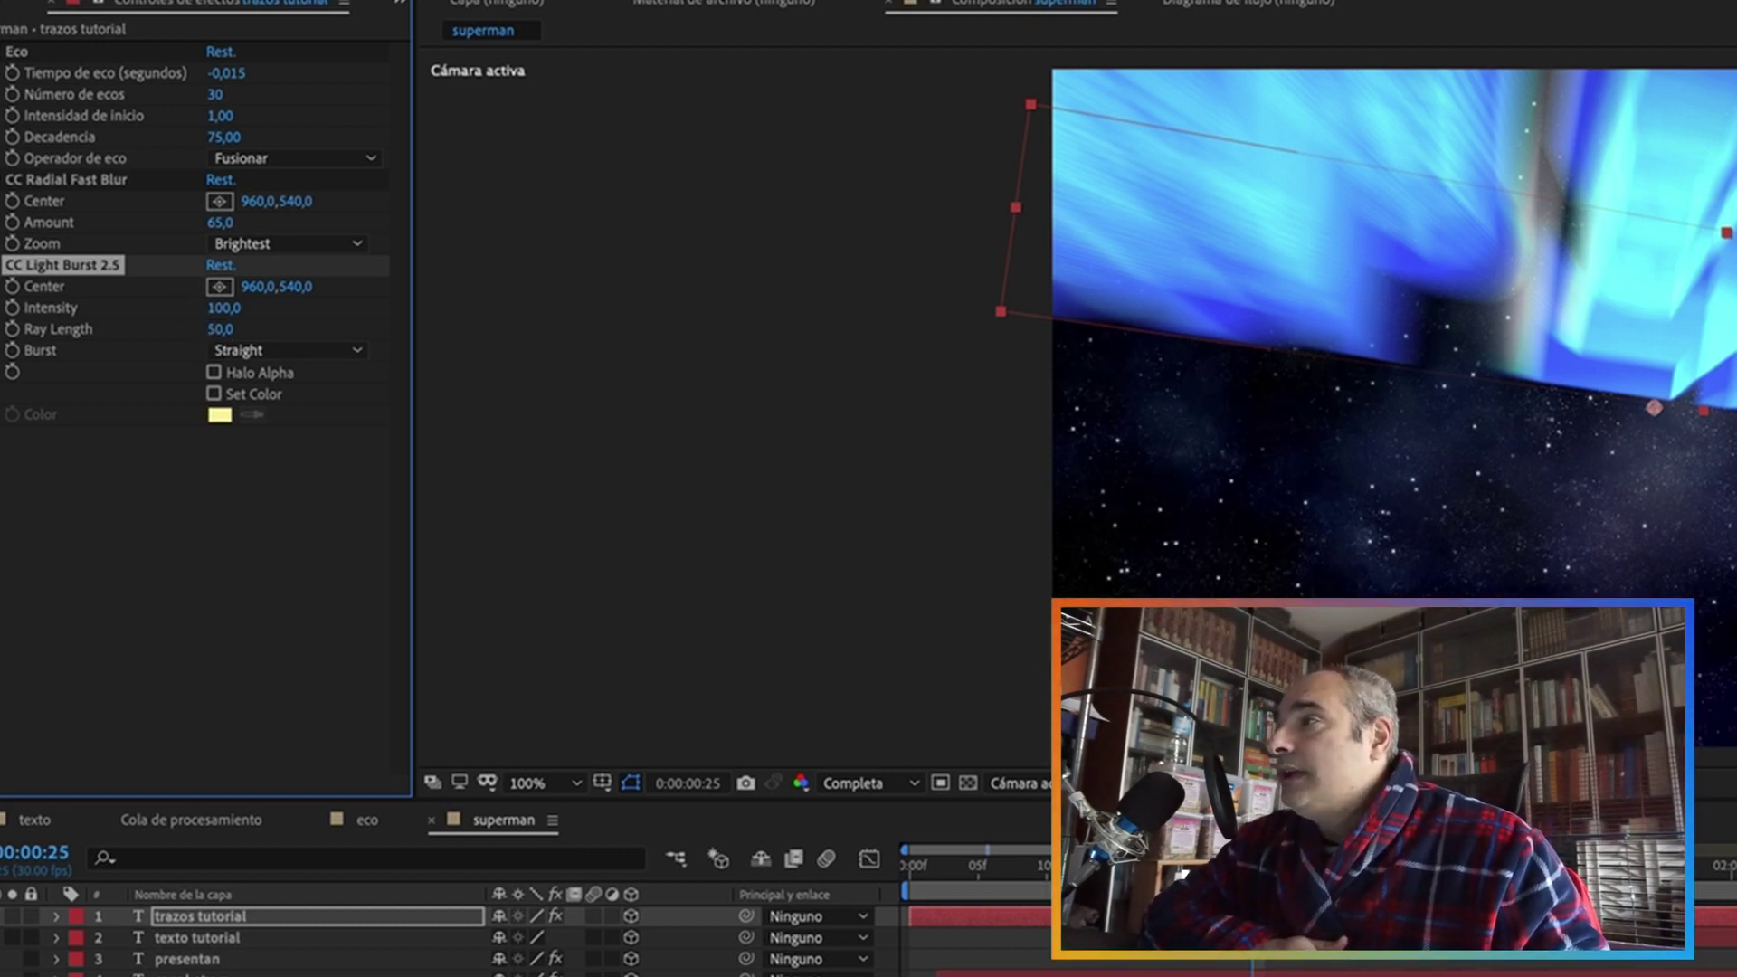
click(860, 906)
key(Home)
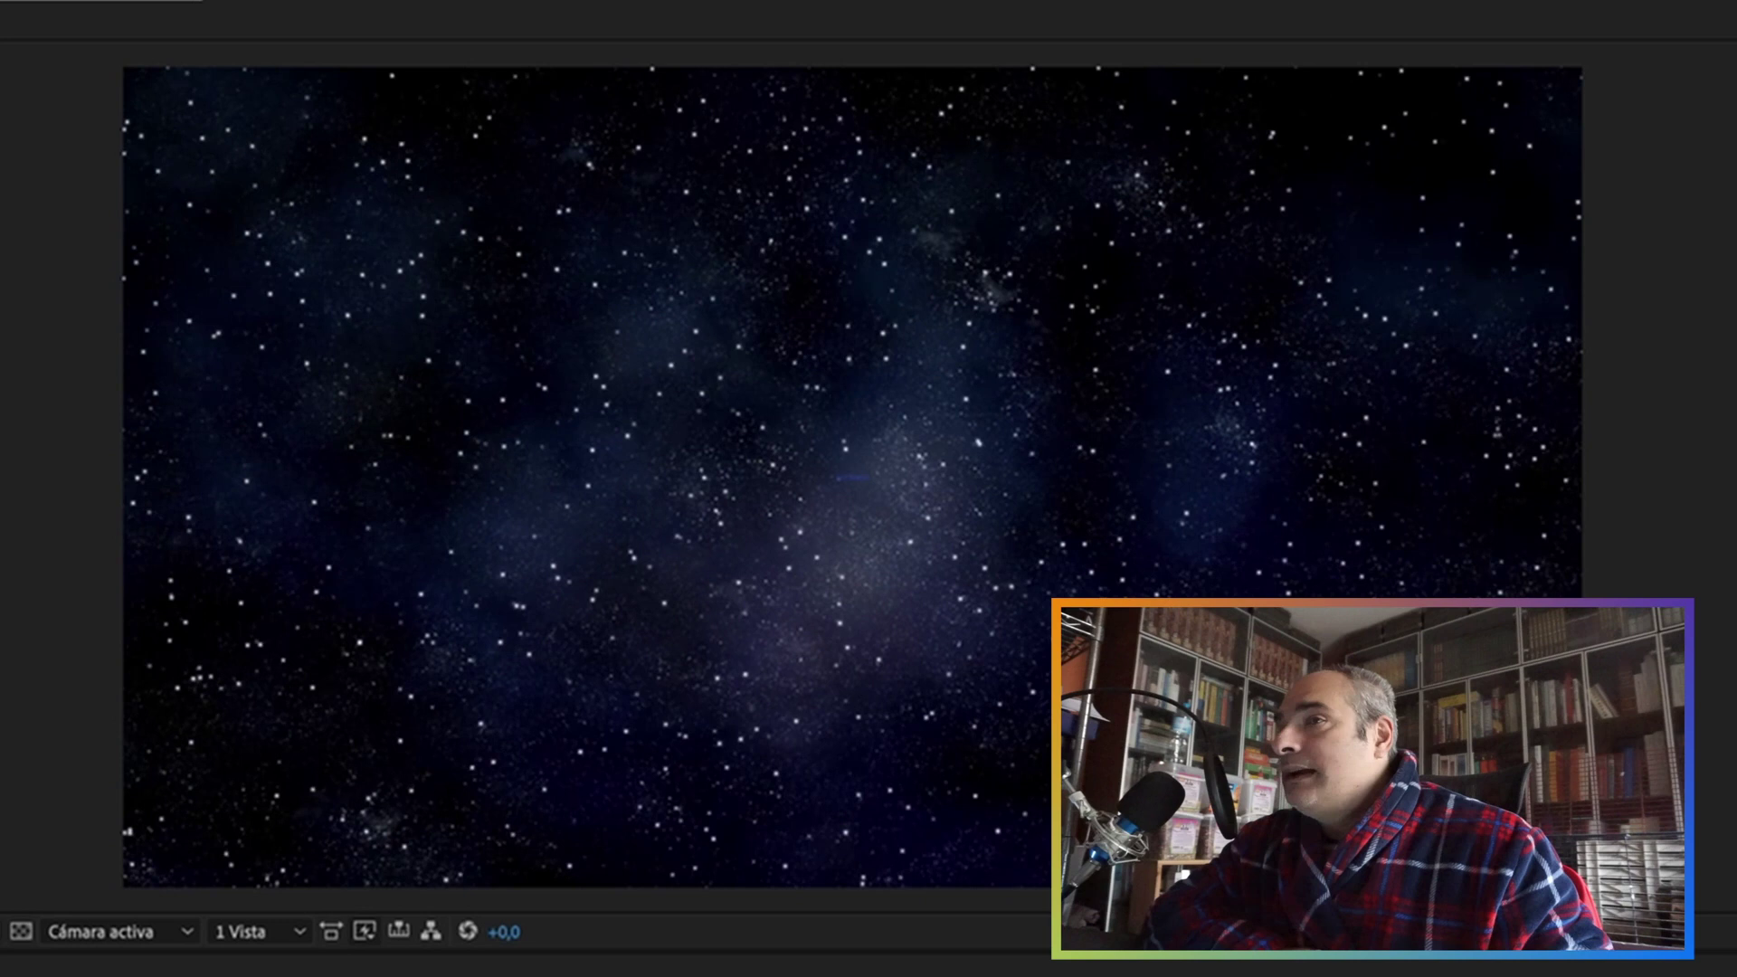
key(space)
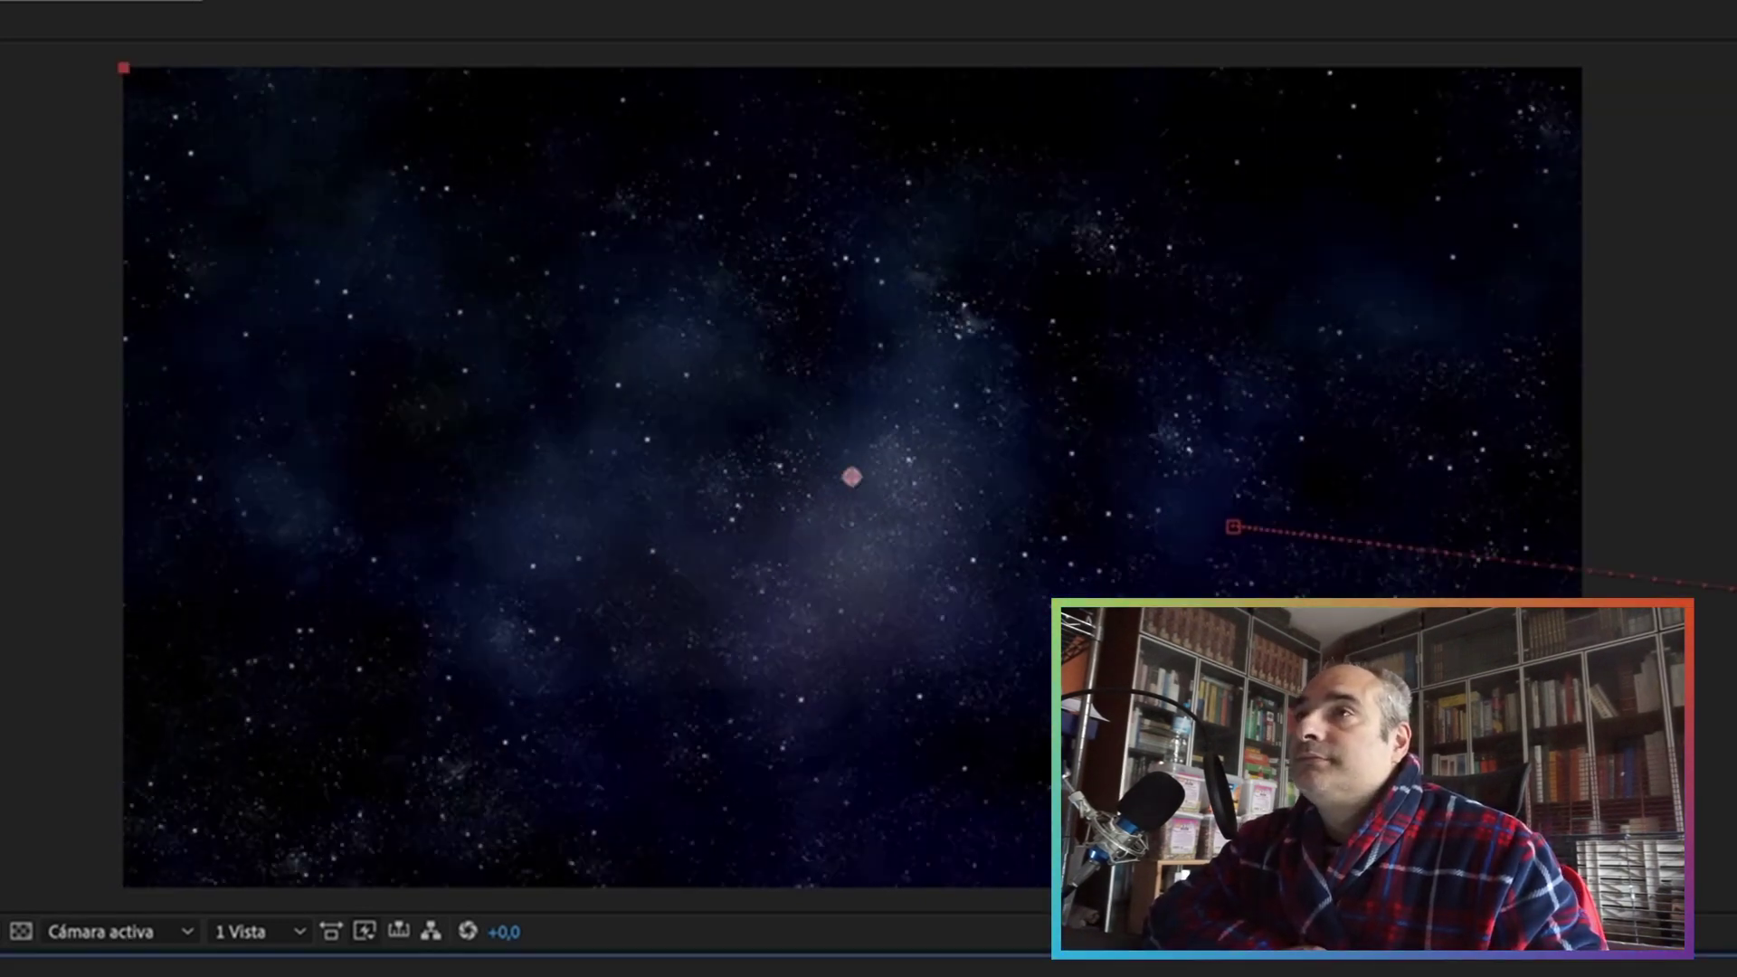
key(space)
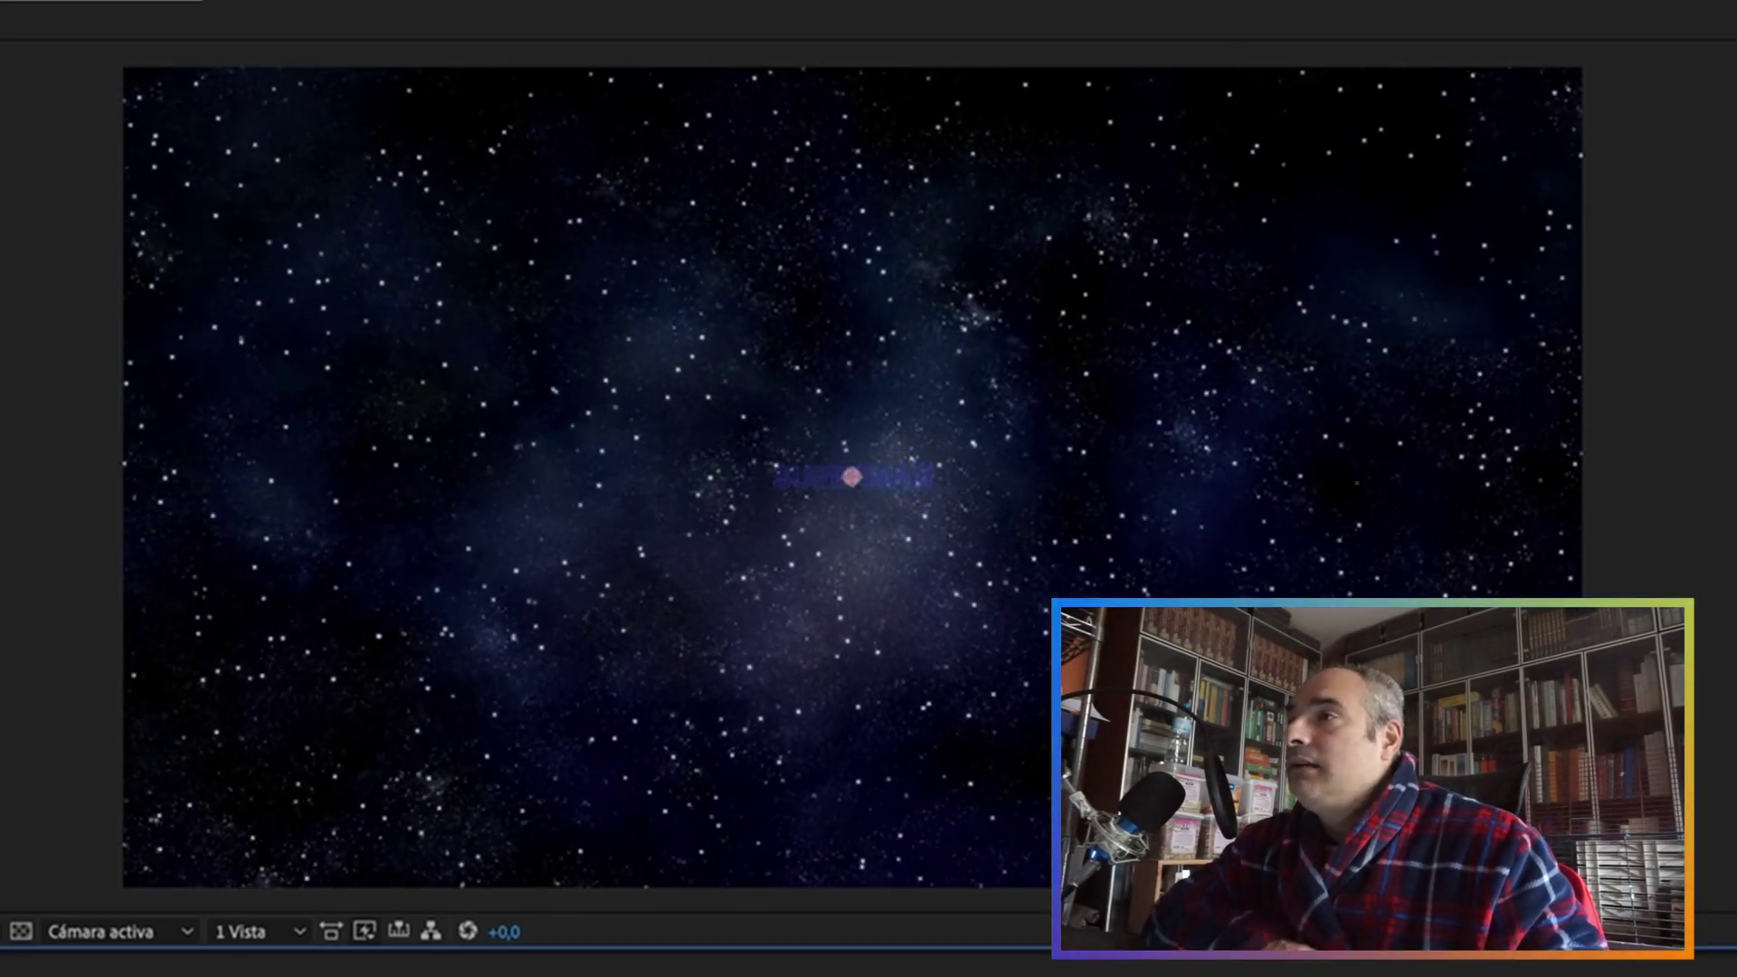
key(space)
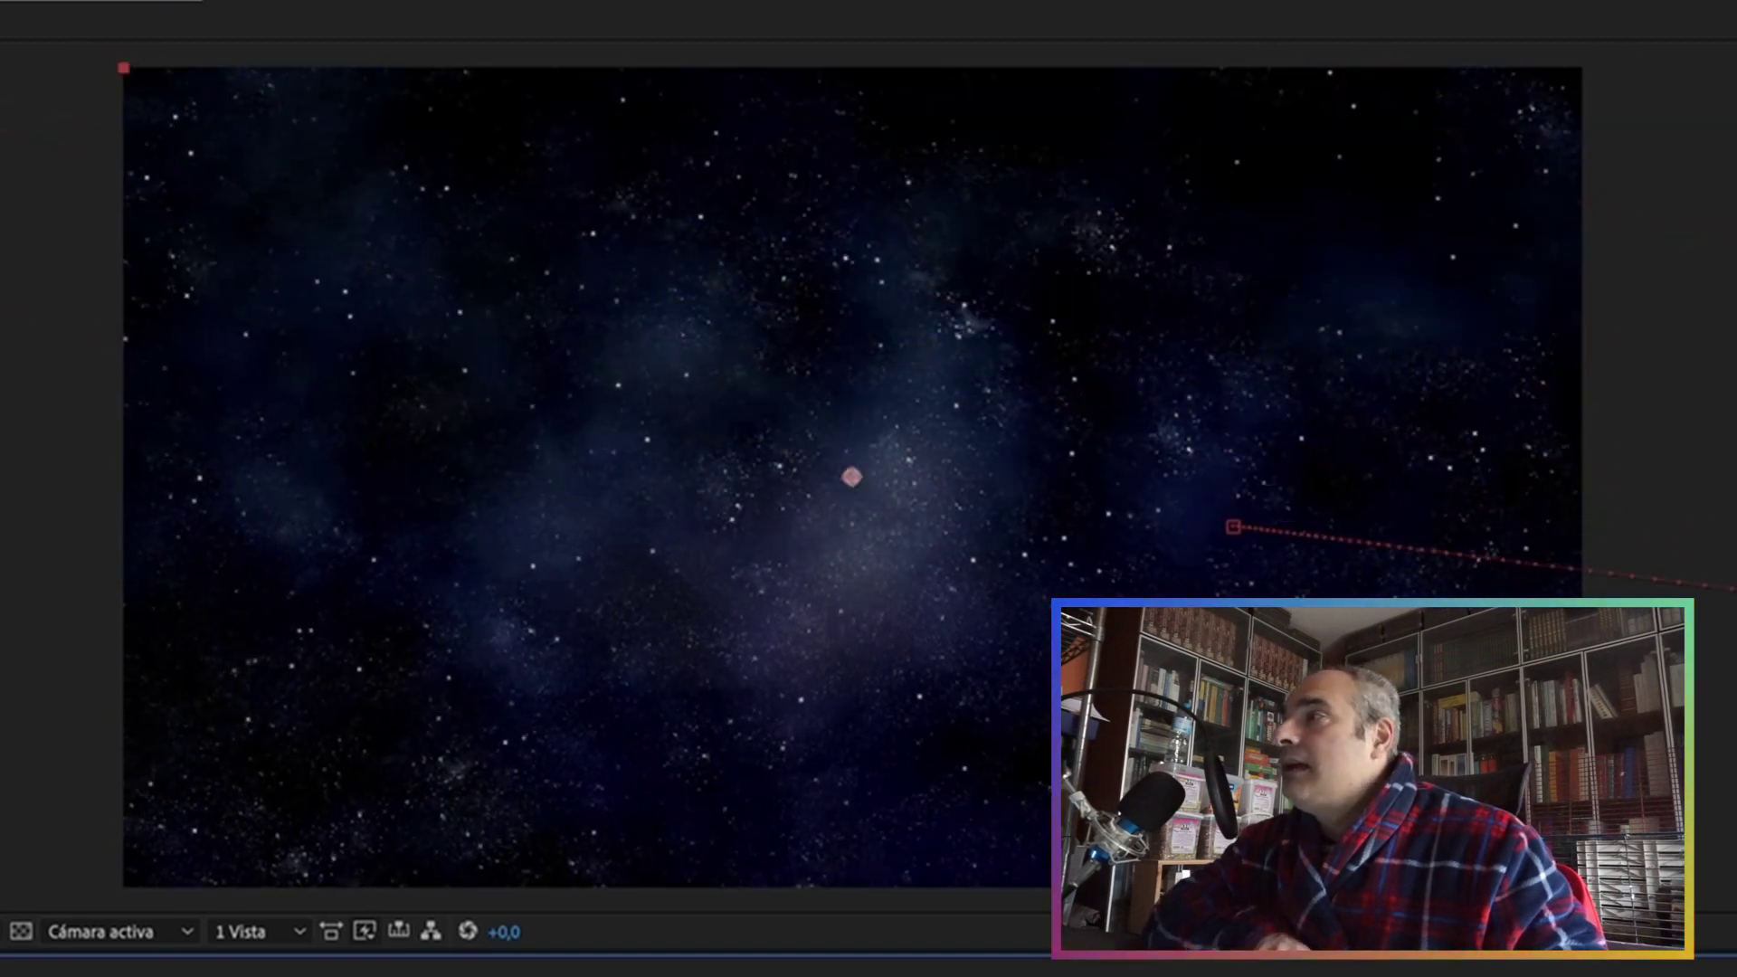
key(space)
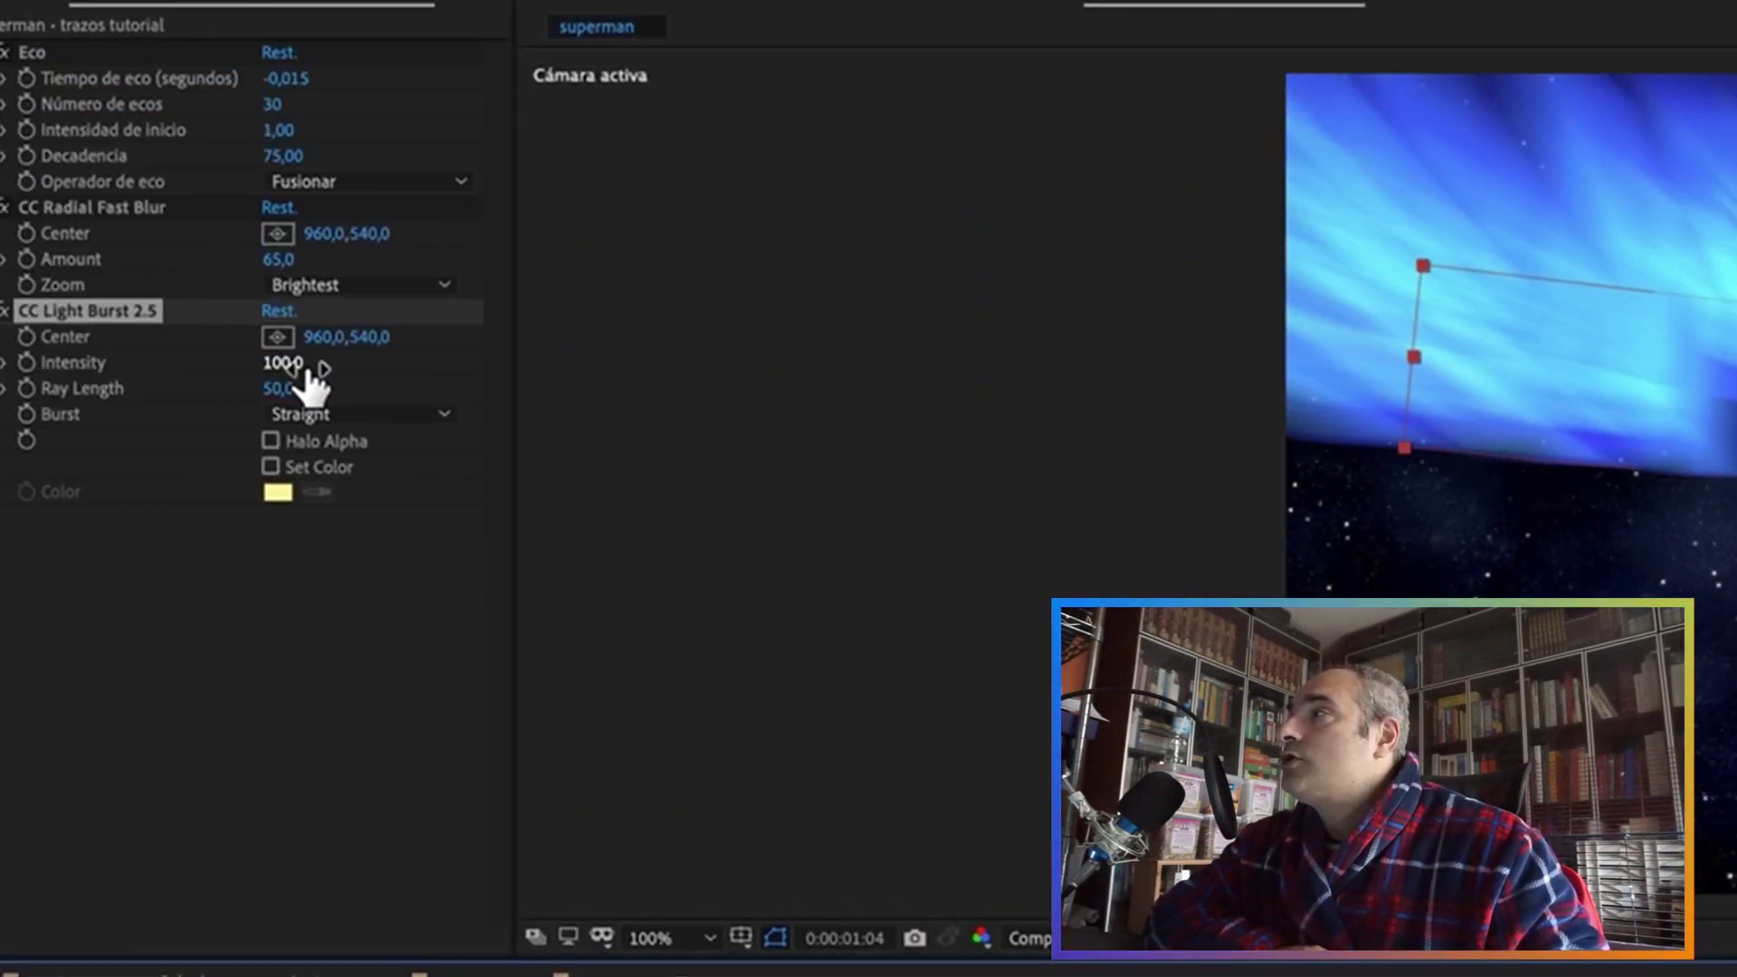
Step: Lower CC Light Burst 2.5 Intensity to 0 and raise Ray Length to 121
drag(308, 371, 263, 368)
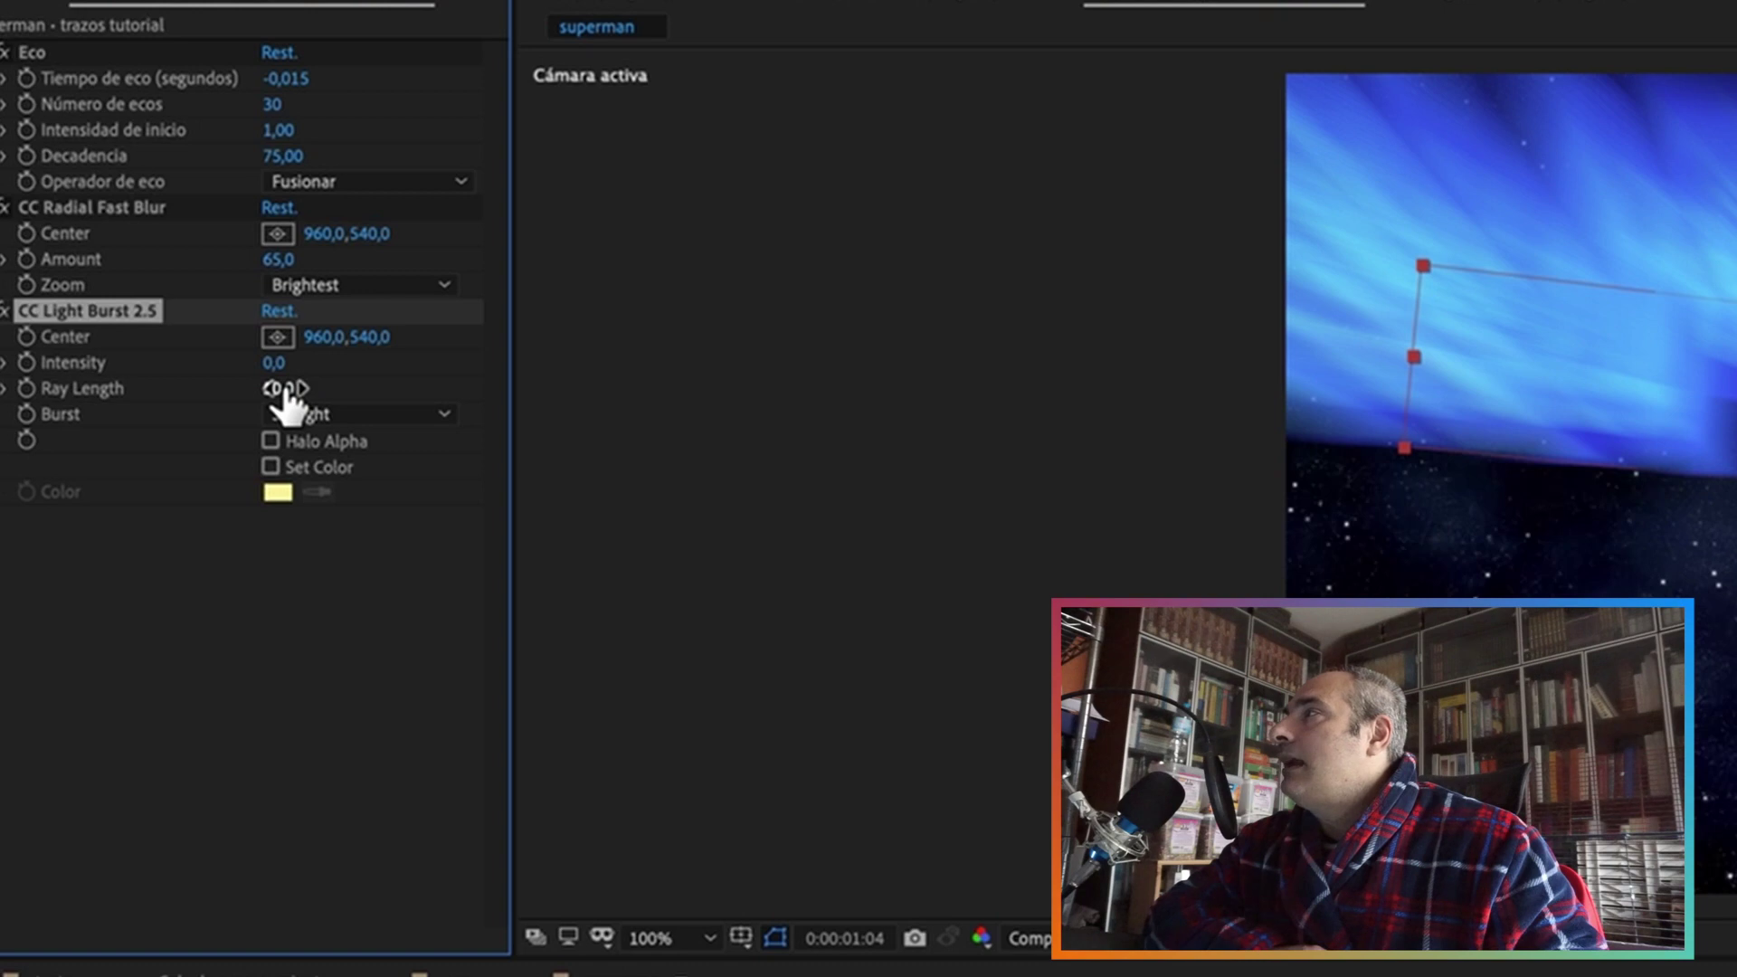
drag(285, 390, 390, 395)
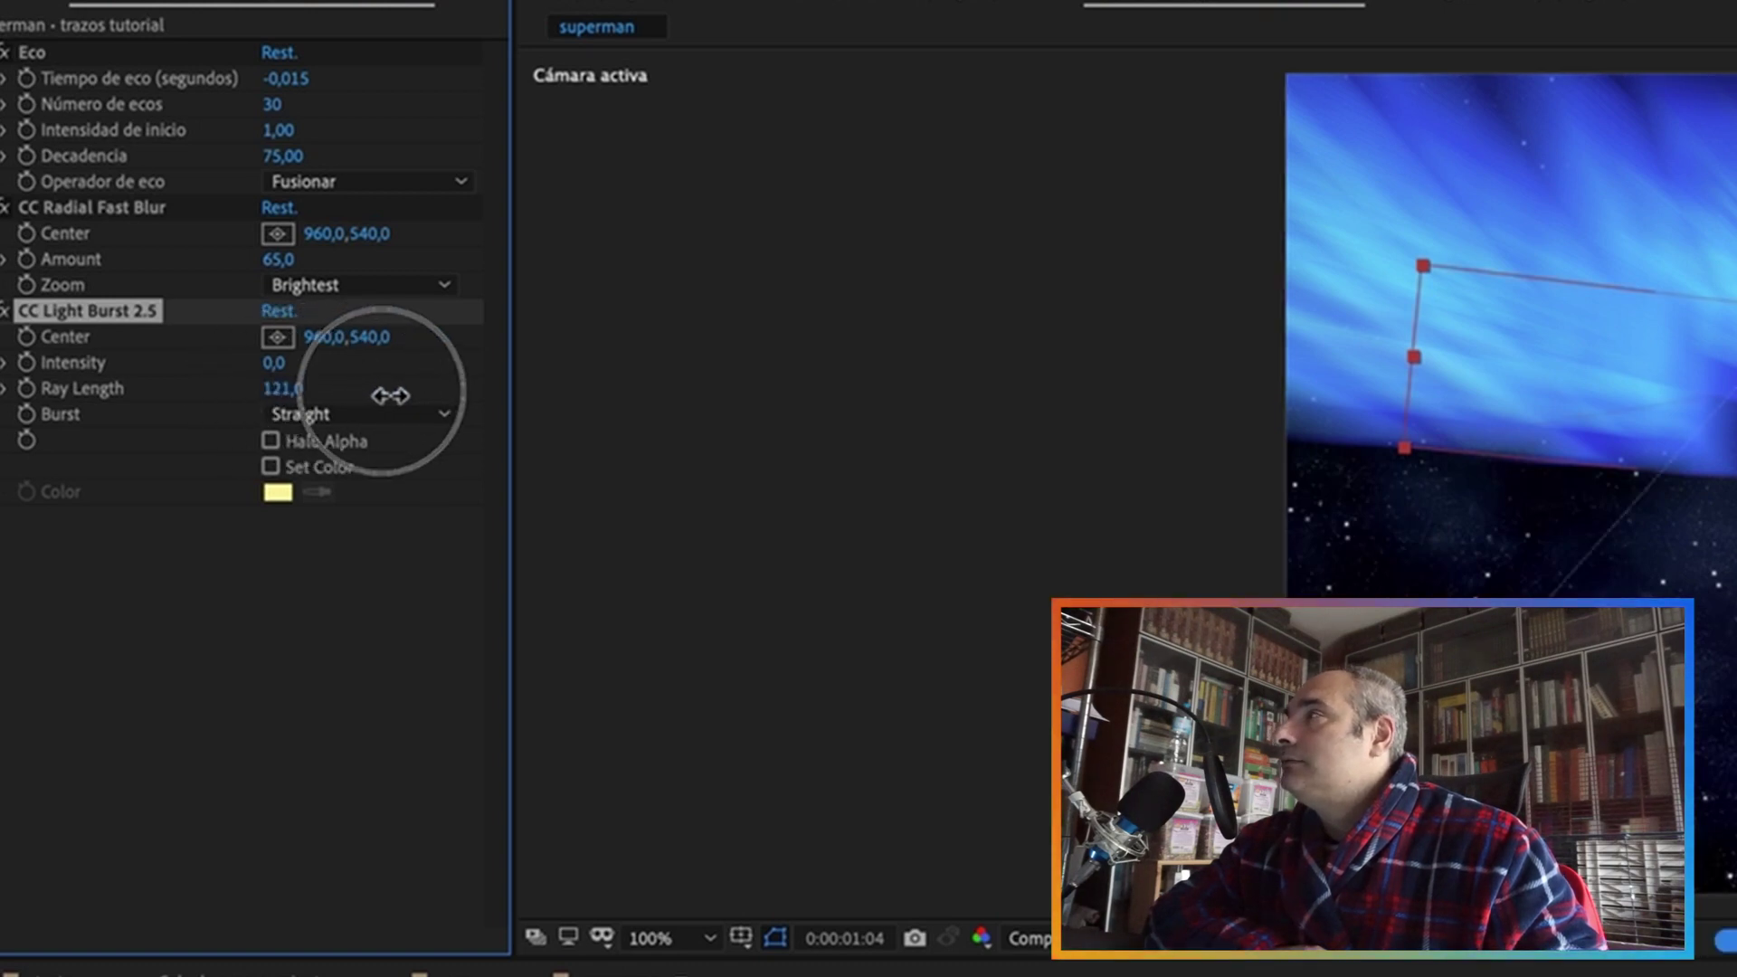